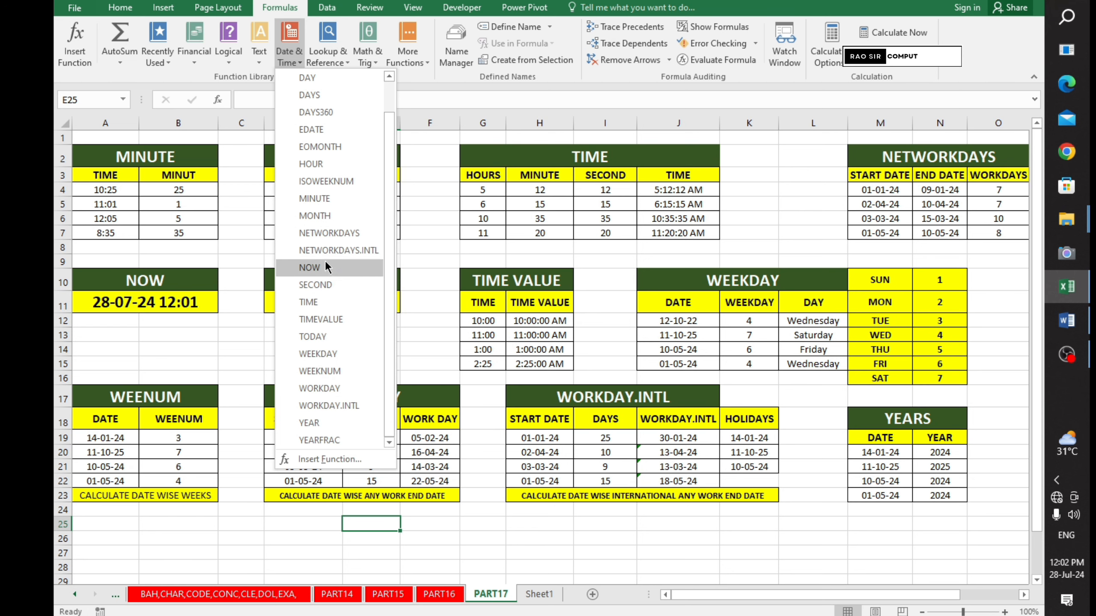
Step: Enlarge the worksheet to 160% and bring the MINUTE table into view
left_click(262, 354)
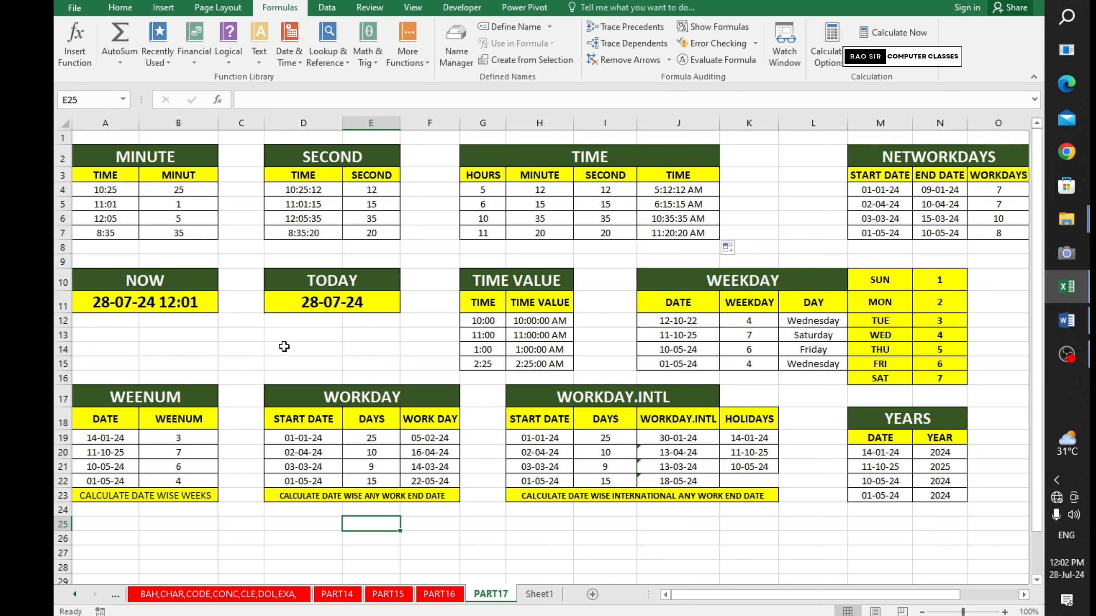
left_click_drag(117, 160, 143, 231)
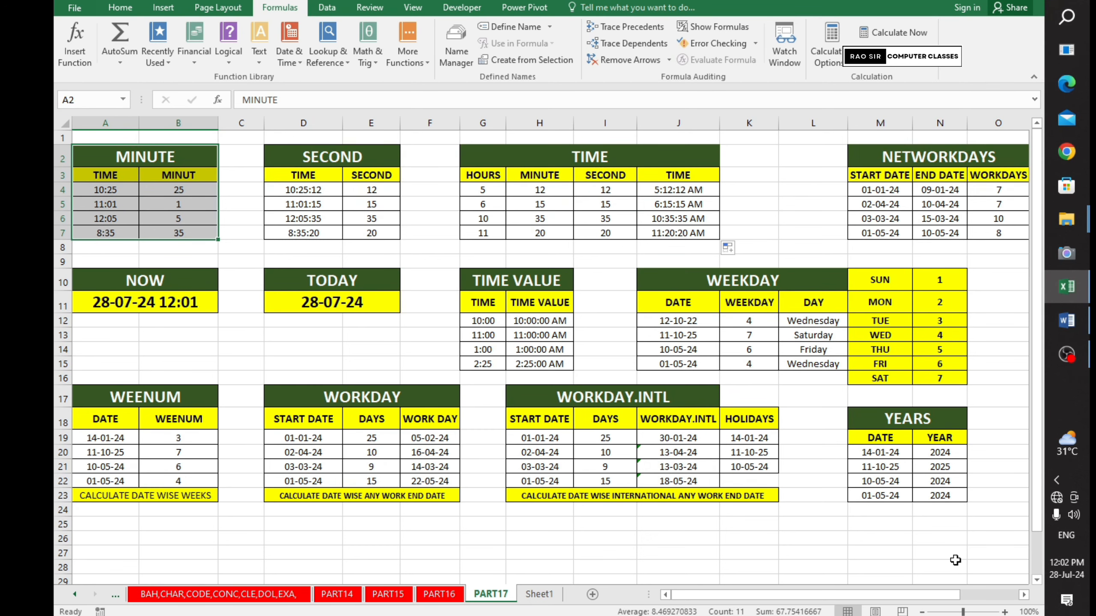
left_click(941, 567)
left_click(1006, 612)
left_click(1005, 612)
left_click(1005, 611)
left_click(1006, 611)
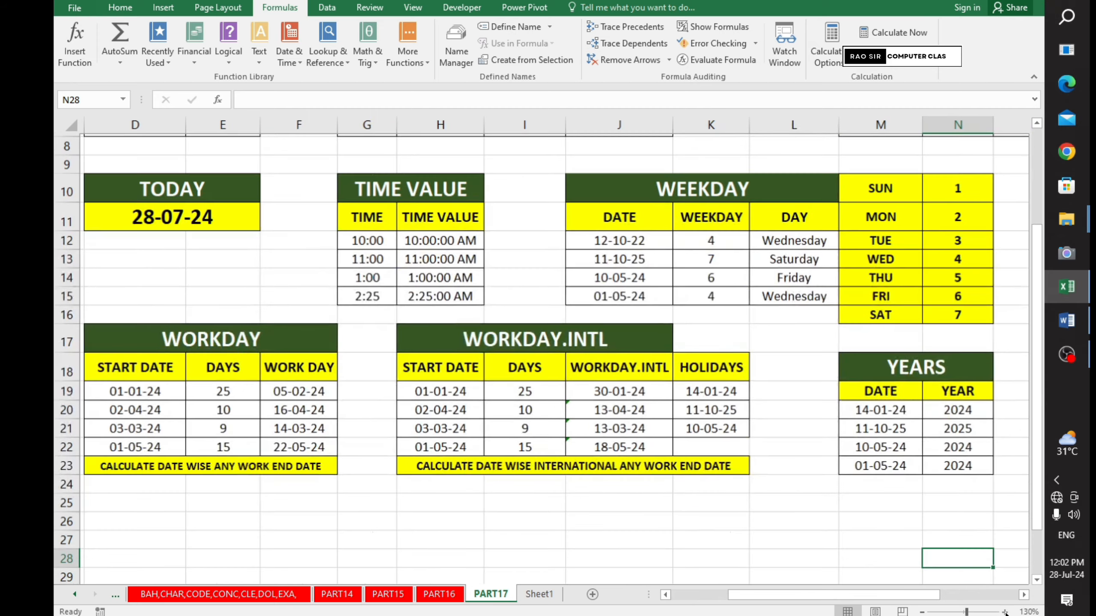
left_click(1005, 611)
left_click(1005, 611)
left_click_drag(911, 595, 628, 596)
scroll(122, 442, "up", 4)
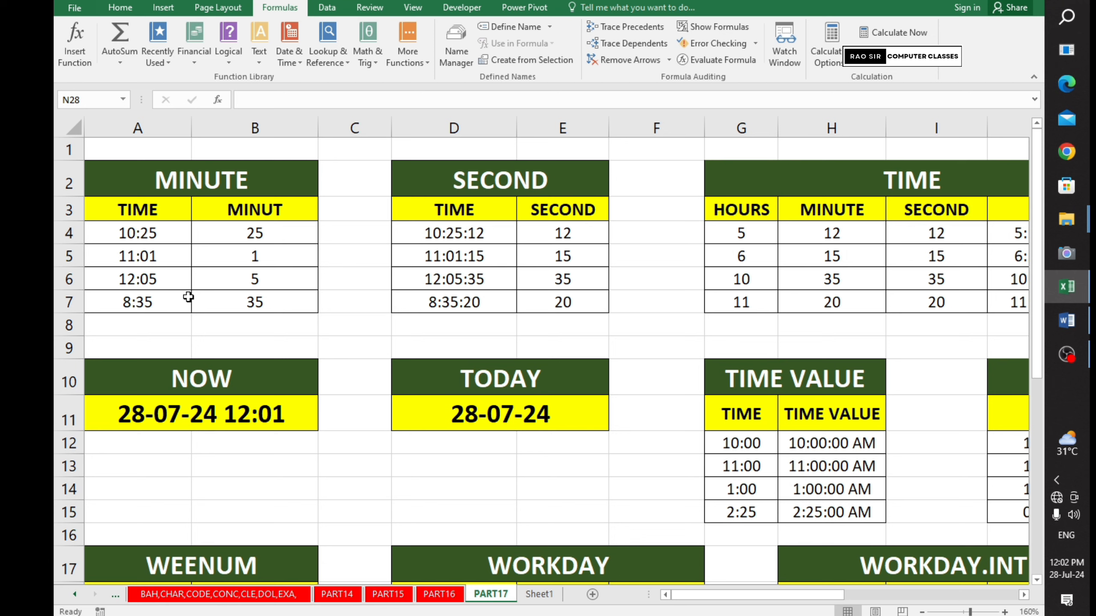
Step: Correct the second column header of the MINUTE table in B3 to MINUTE
left_click(194, 187)
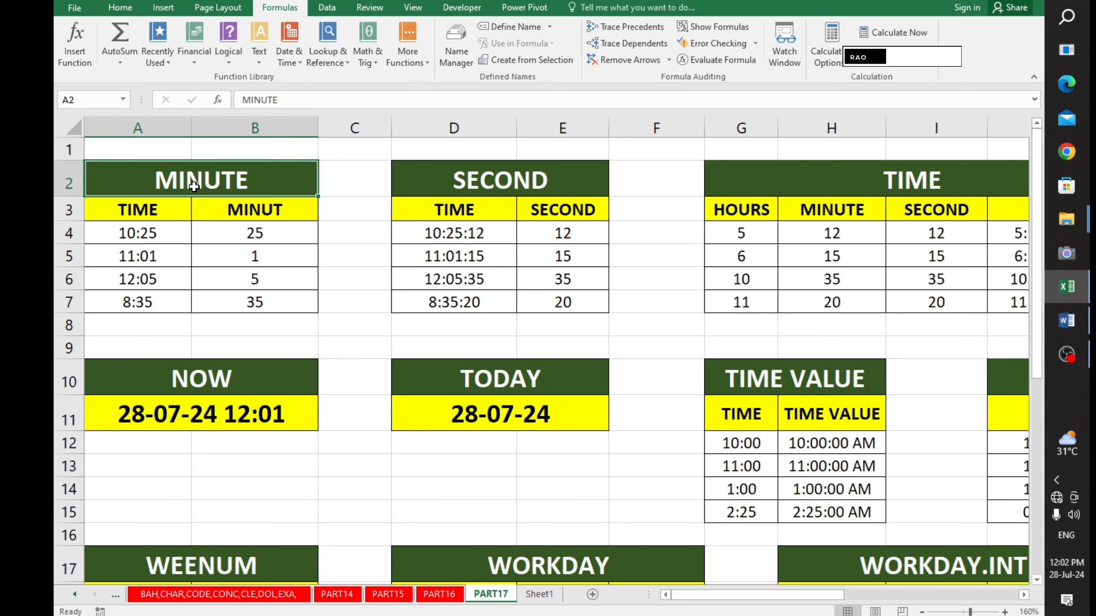
double_click(291, 218)
type("E")
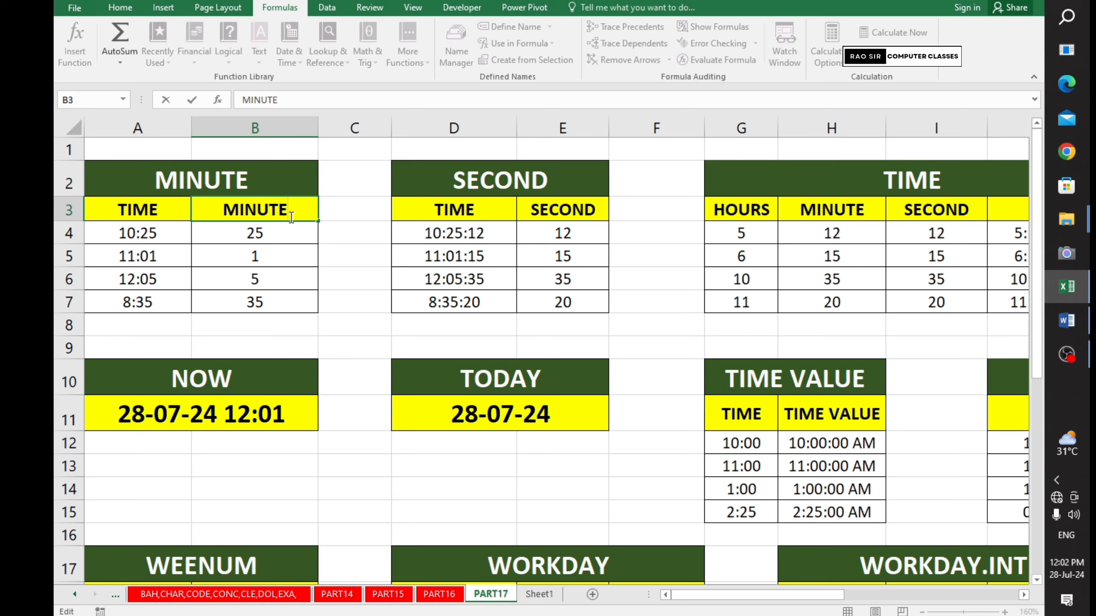
left_click(256, 300)
Step: Look over the function tables on the sheet and examine the time entries in A4:A7 of the MINUTE table
scroll(287, 344, "down", 4)
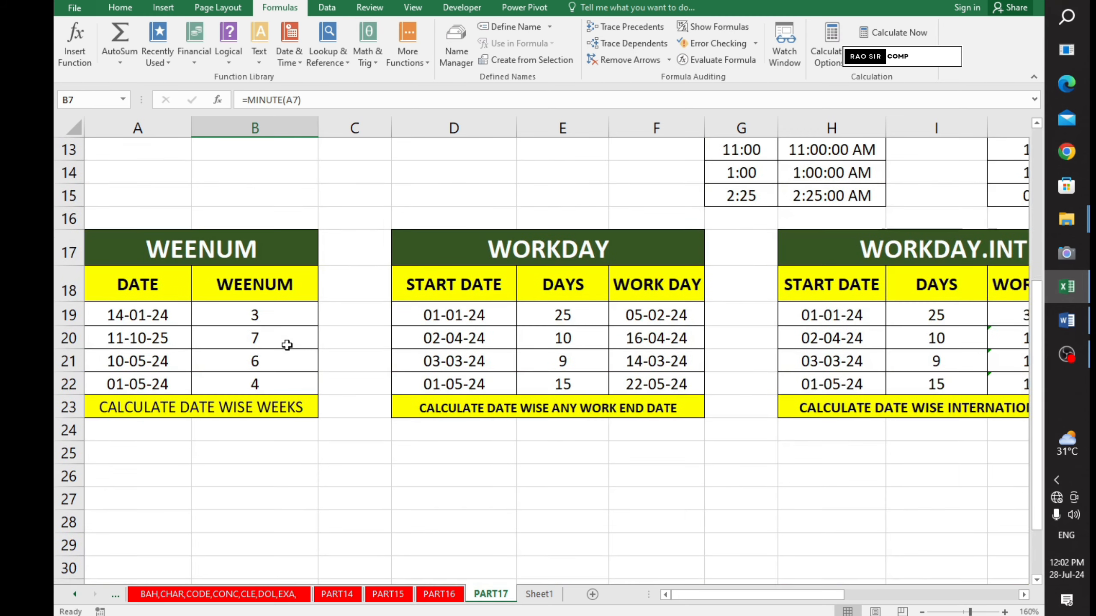
scroll(287, 344, "up", 4)
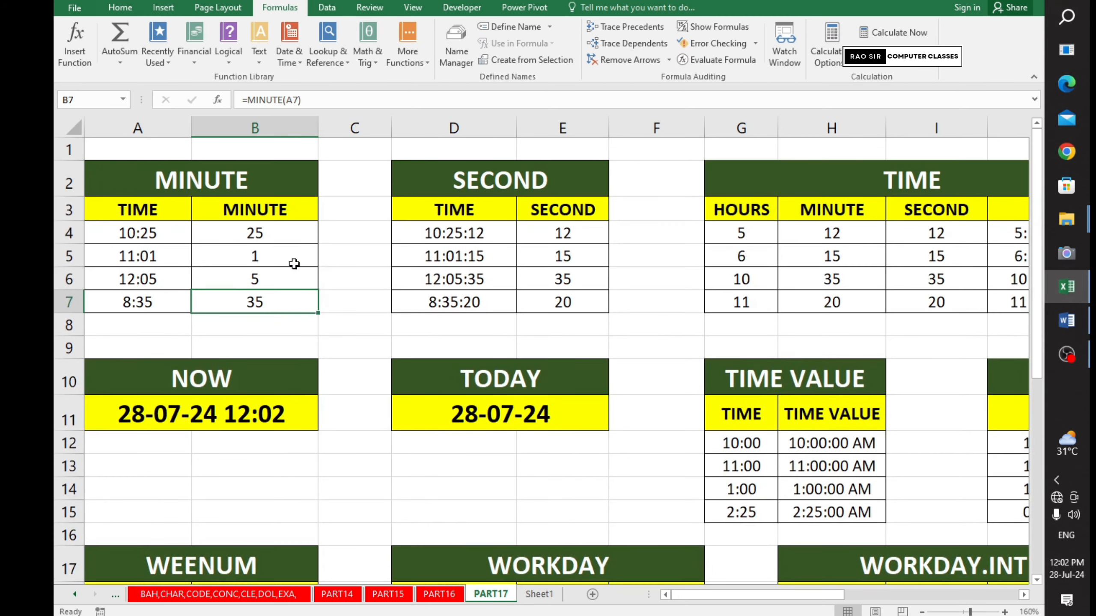
left_click(516, 189)
left_click(803, 185)
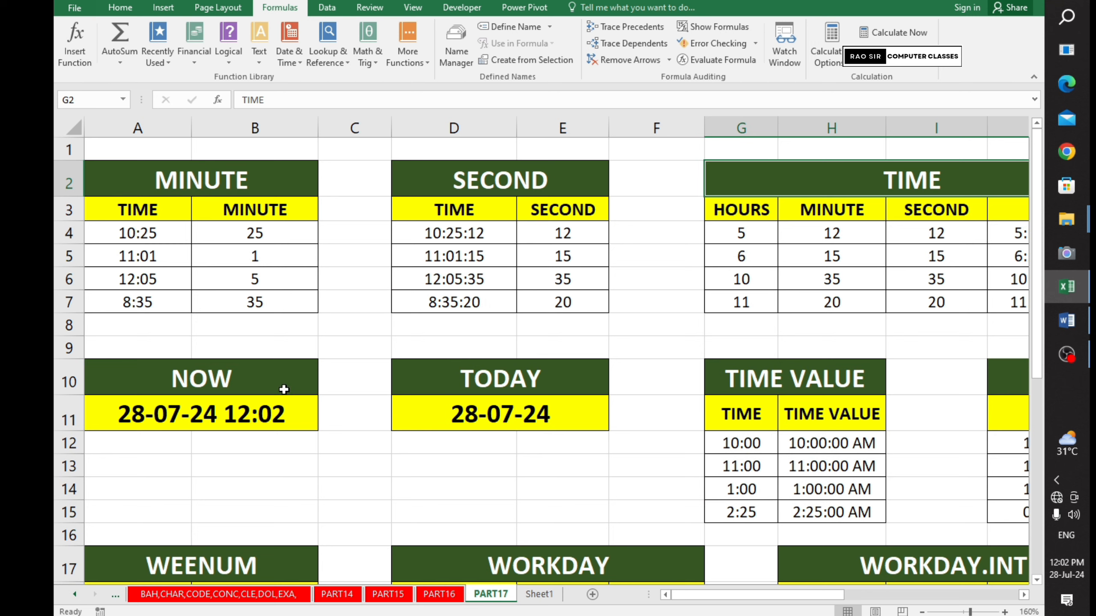
left_click(228, 180)
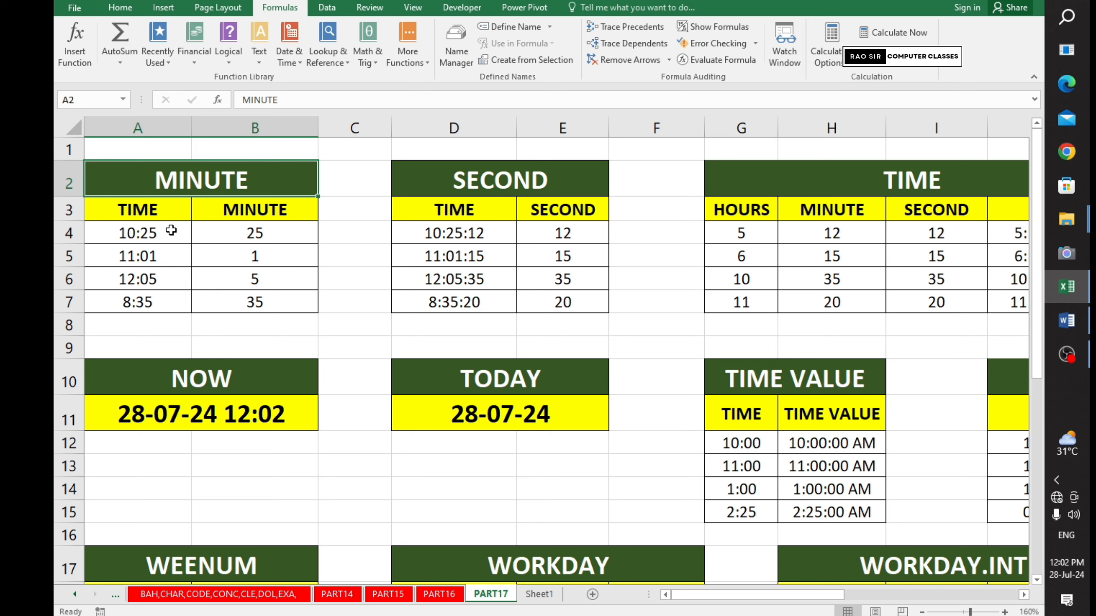
left_click(154, 231)
left_click(154, 246)
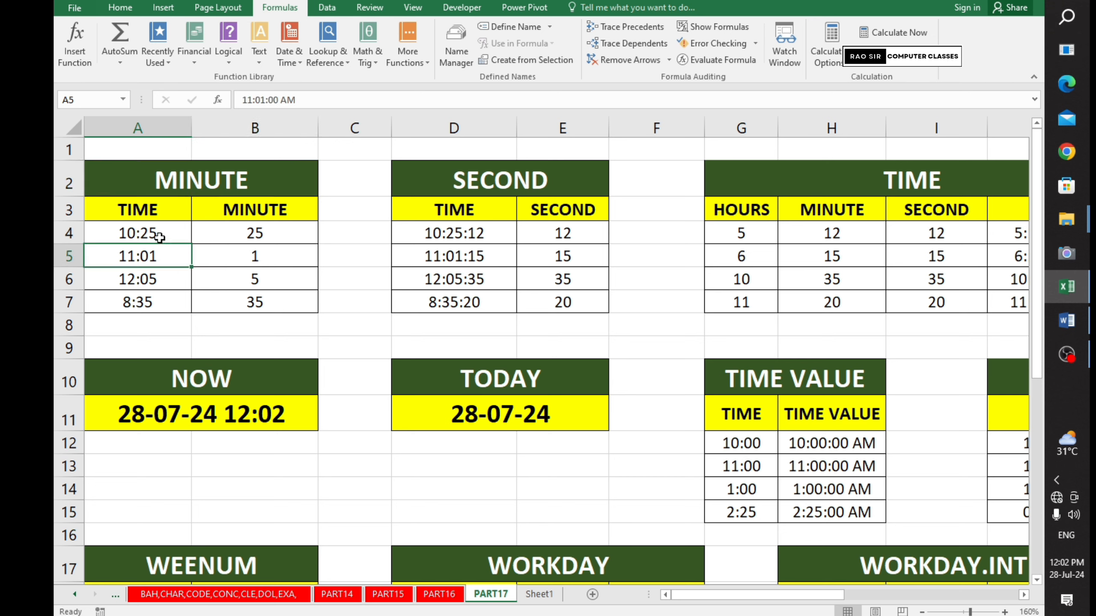
left_click(160, 237)
left_click(158, 262)
left_click(157, 286)
left_click(160, 310)
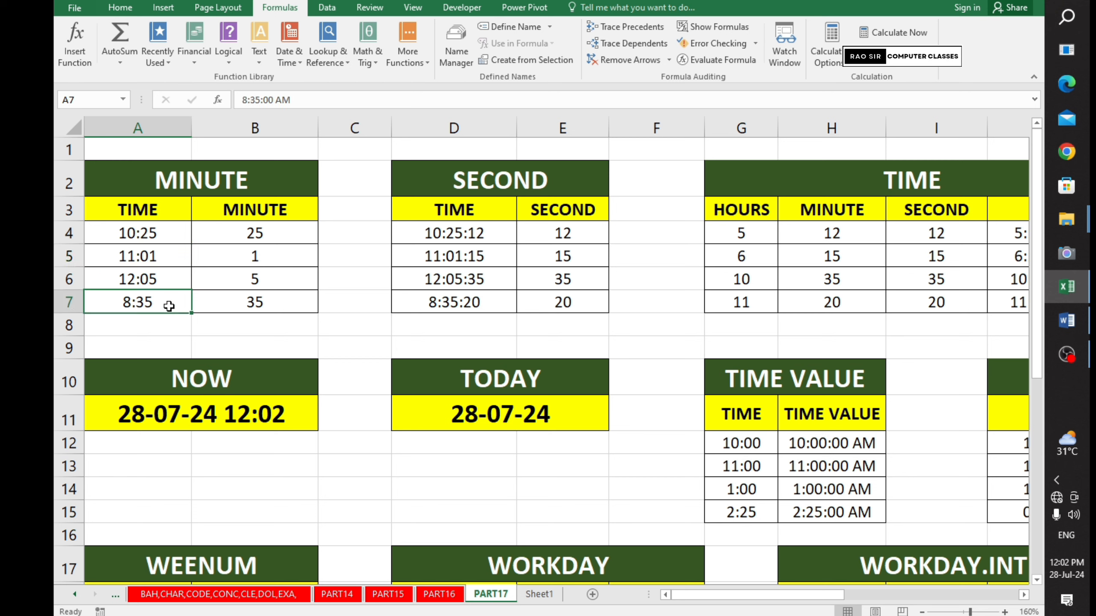
left_click(158, 237)
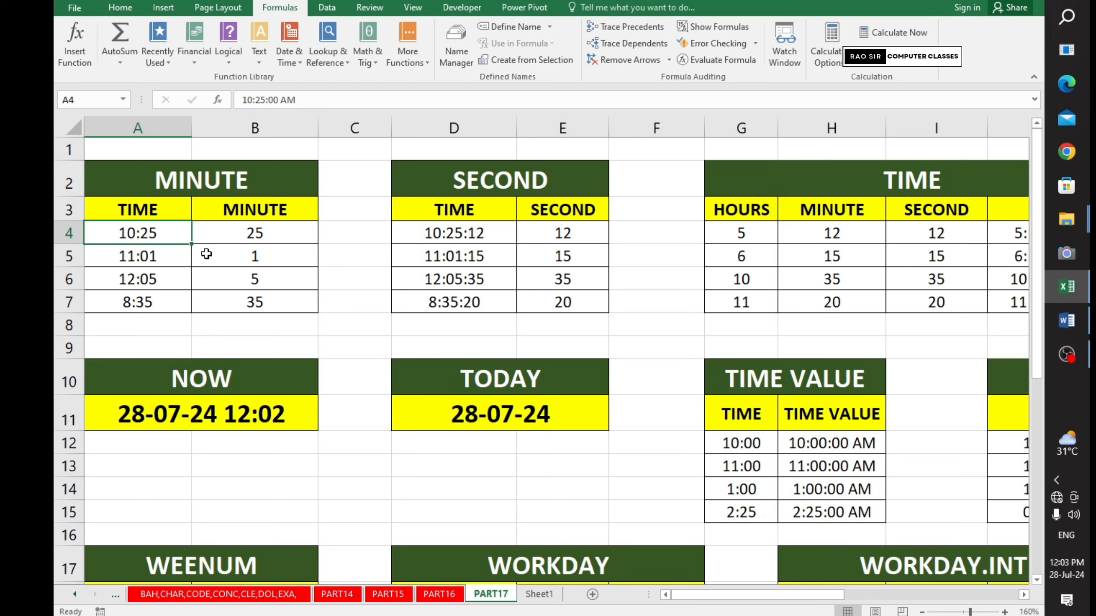
Step: Clear the existing results in B4:B7 of the MINUTE table
left_click(220, 236)
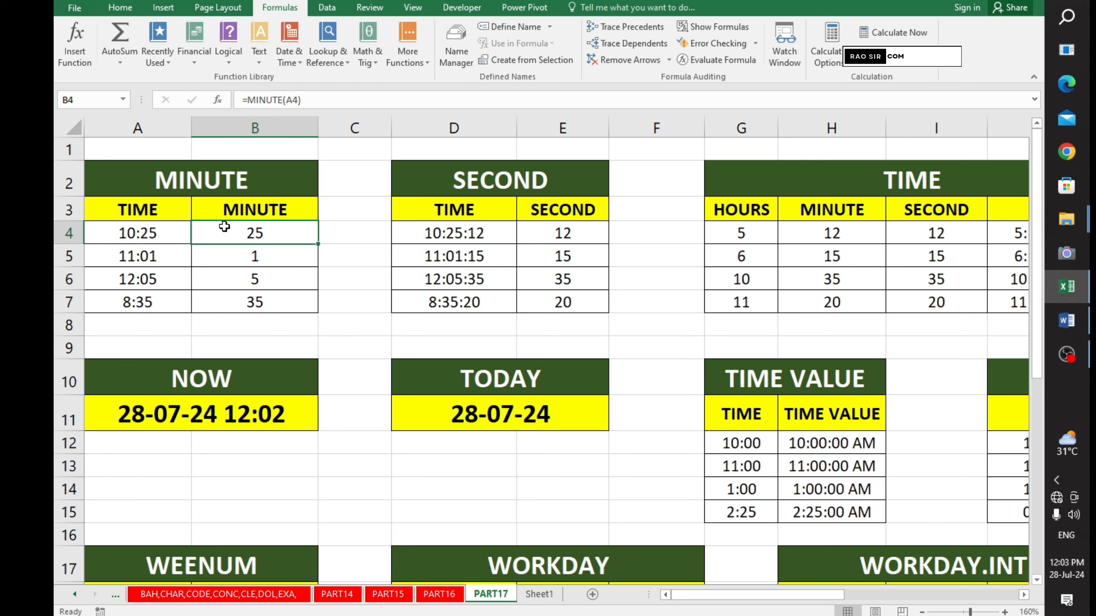
left_click_drag(250, 232, 251, 298)
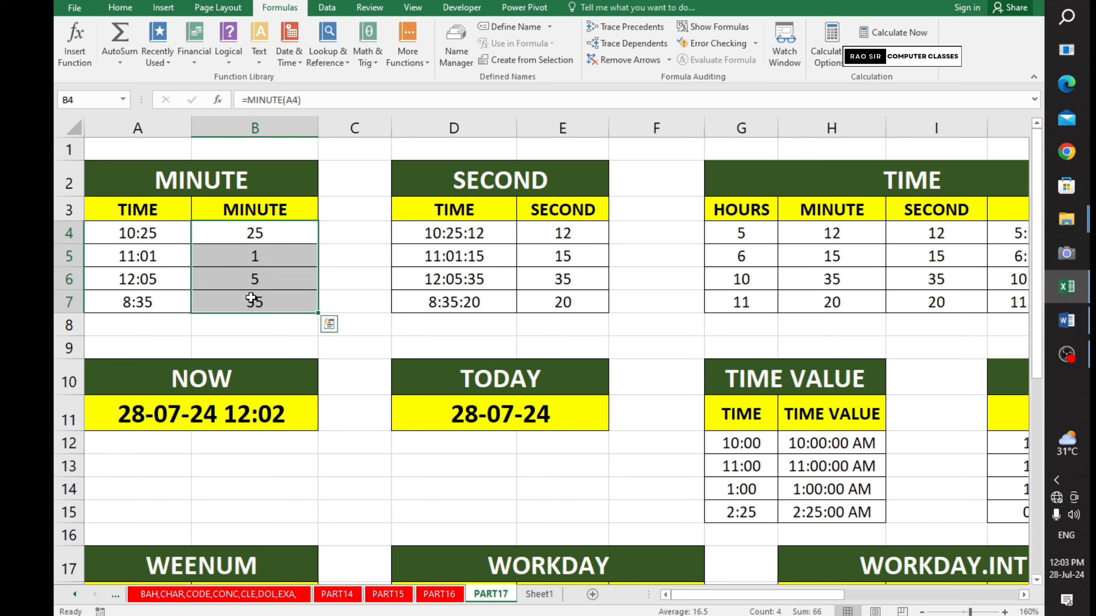
key("Delete")
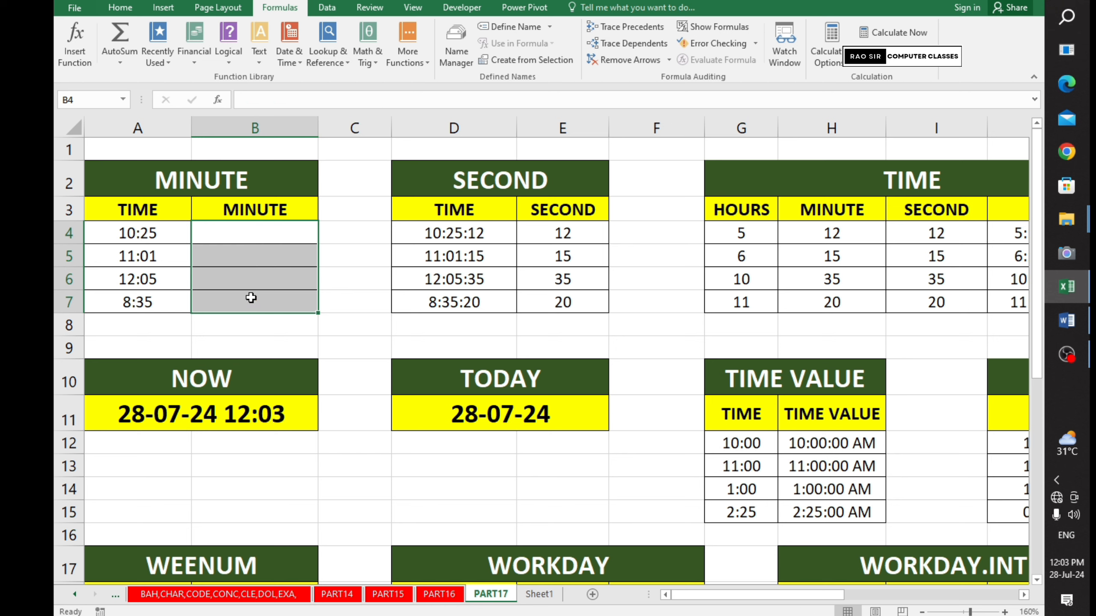
Step: Enter =MINUTE(A4) in B4 and fill the formula down to B7
left_click(263, 224)
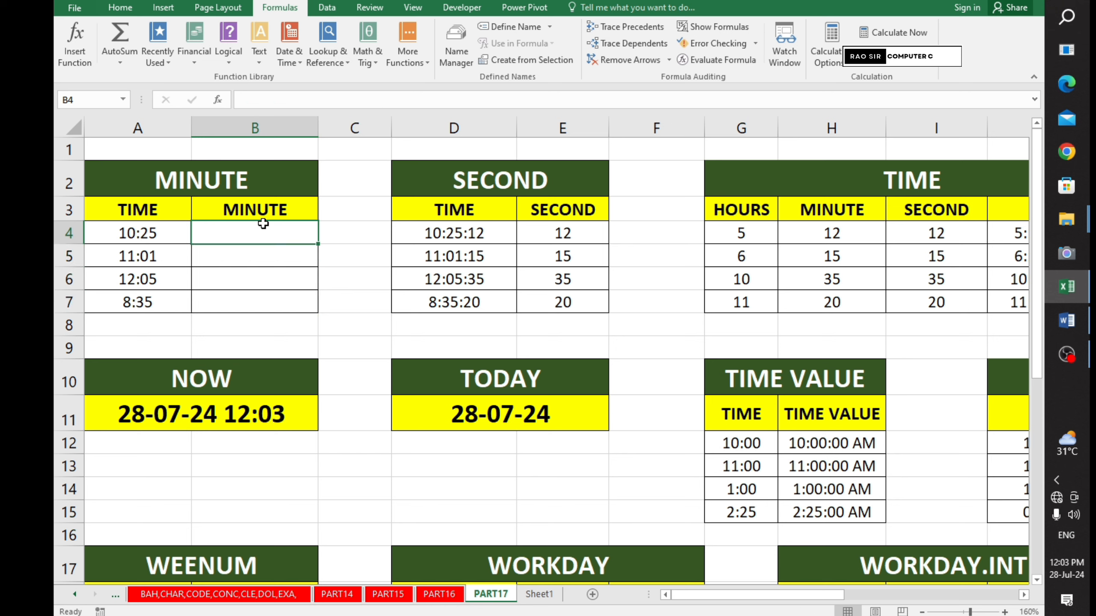
type("=")
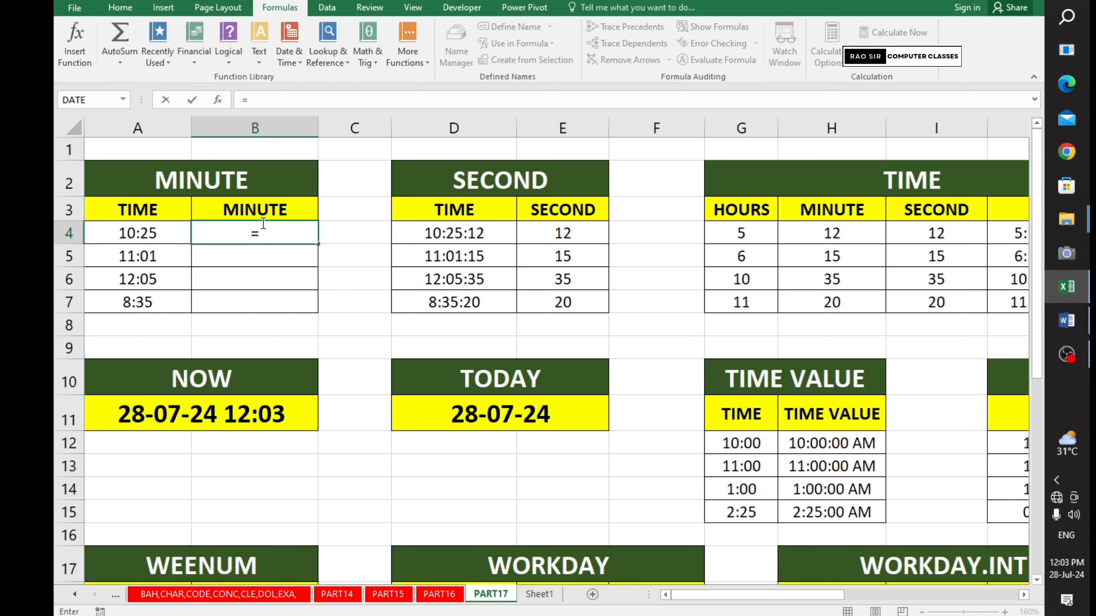
type("MINUT")
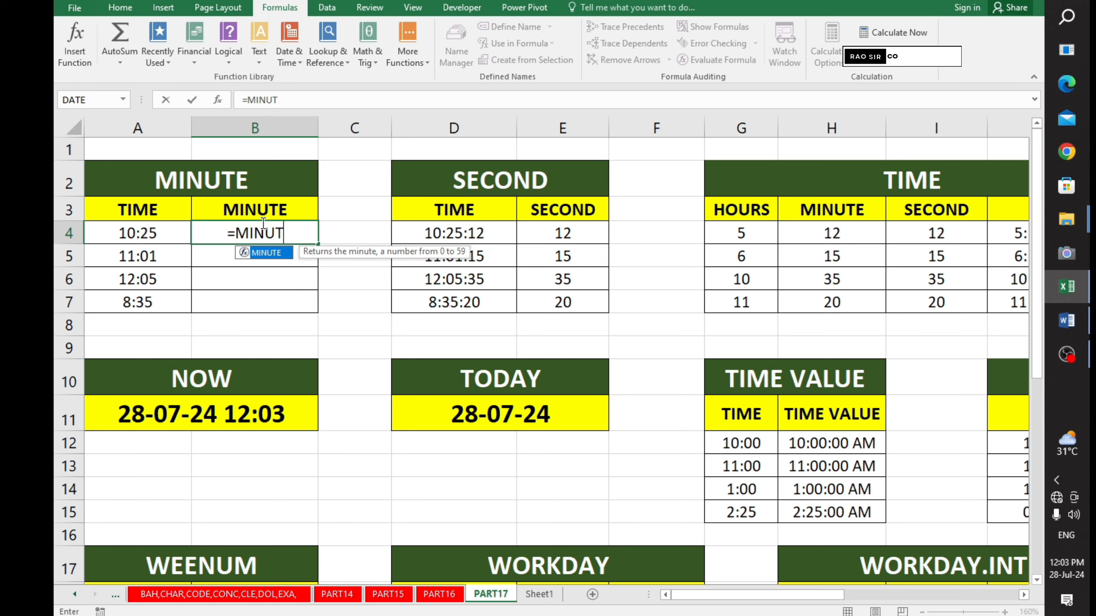
type("E(")
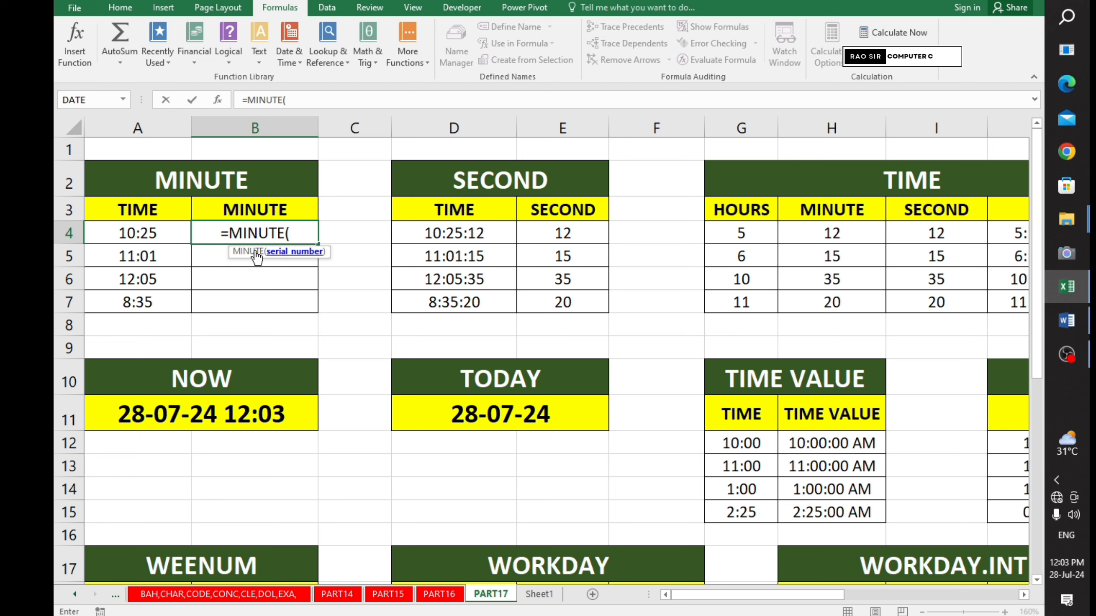
left_click(160, 241)
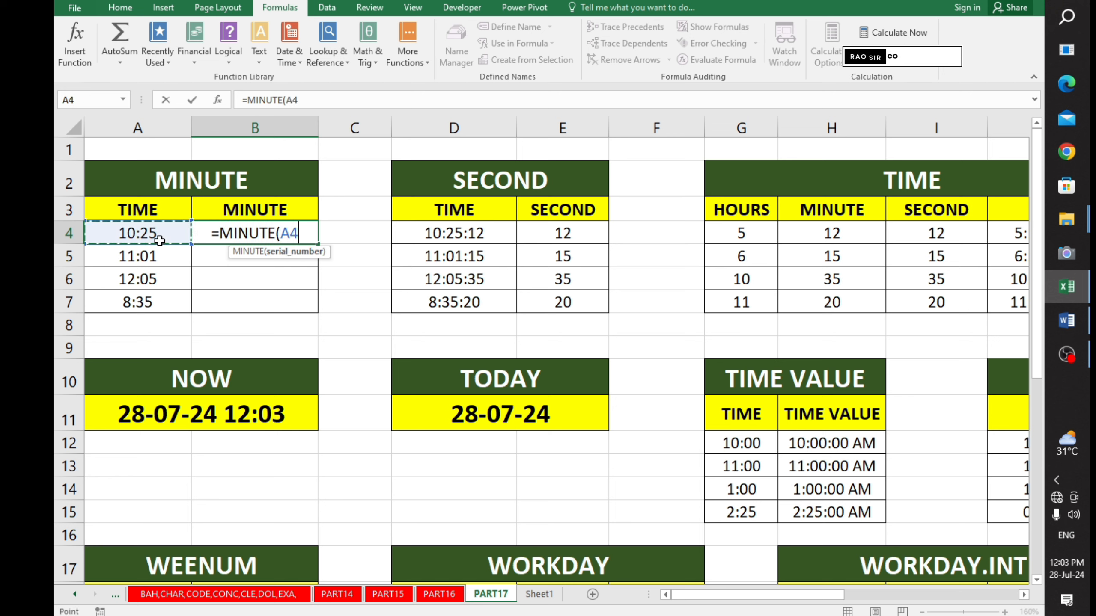
type(")")
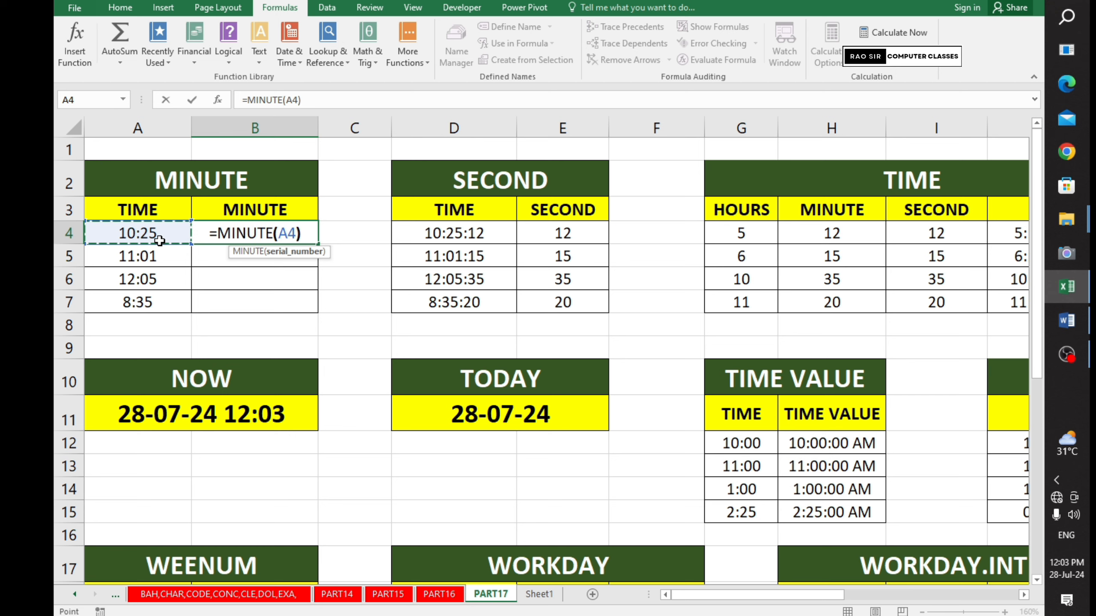
key("Return")
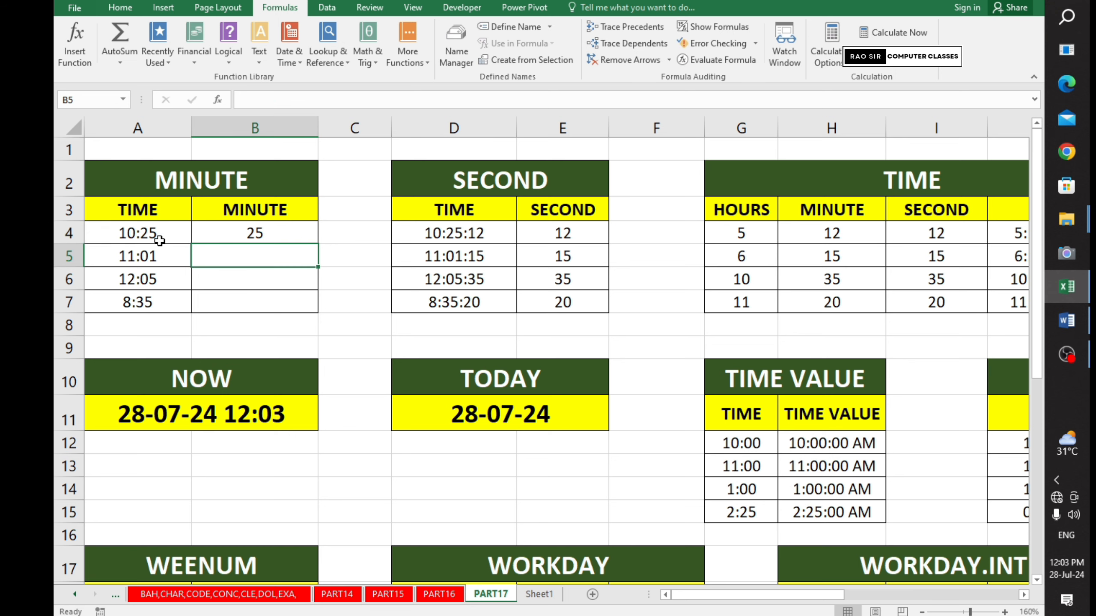
left_click(218, 223)
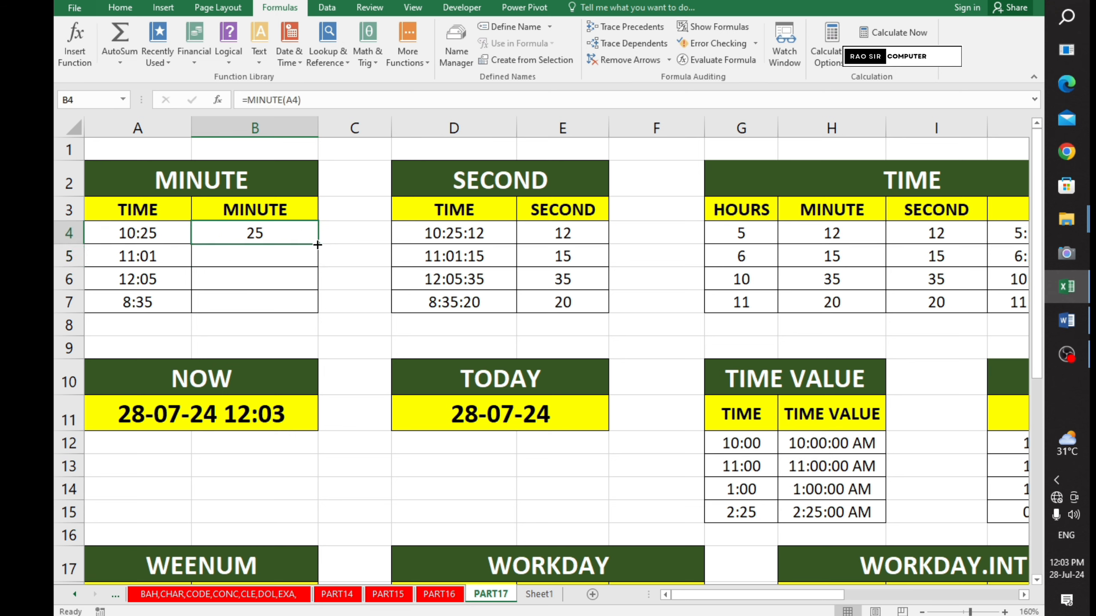
left_click_drag(318, 245, 309, 306)
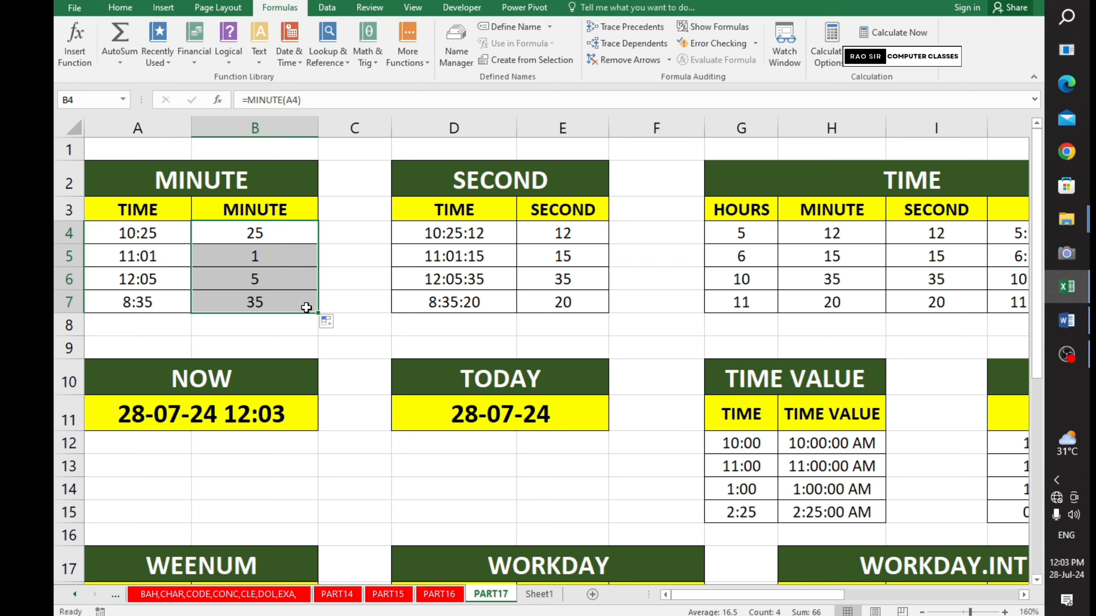
Step: Check the time entries of the SECOND table and clear its existing results in E4:E7
left_click(315, 174)
left_click(490, 174)
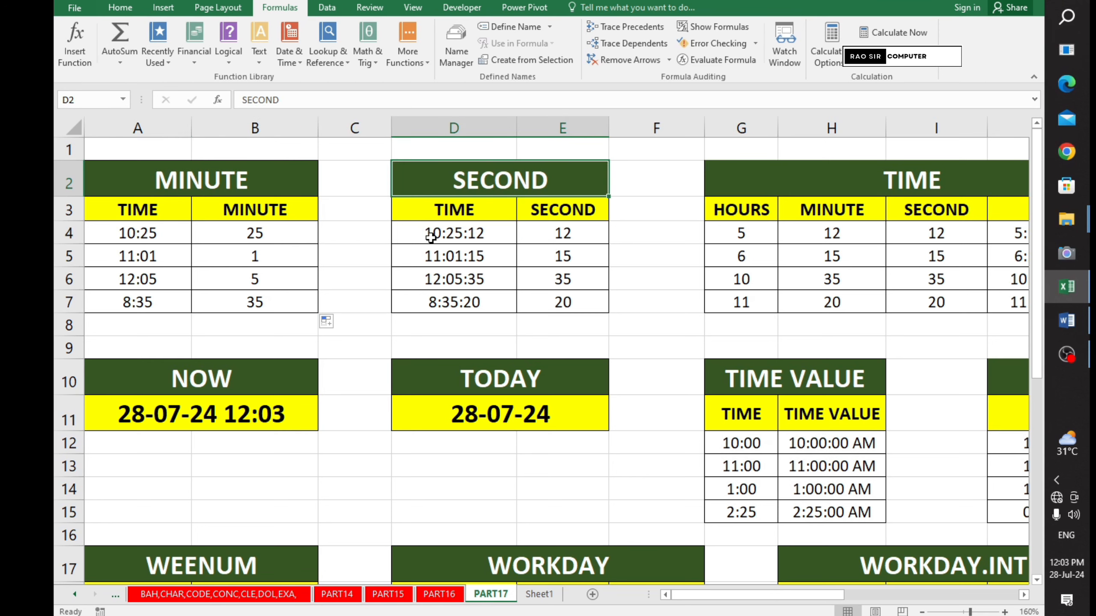
left_click(436, 238)
left_click(445, 259)
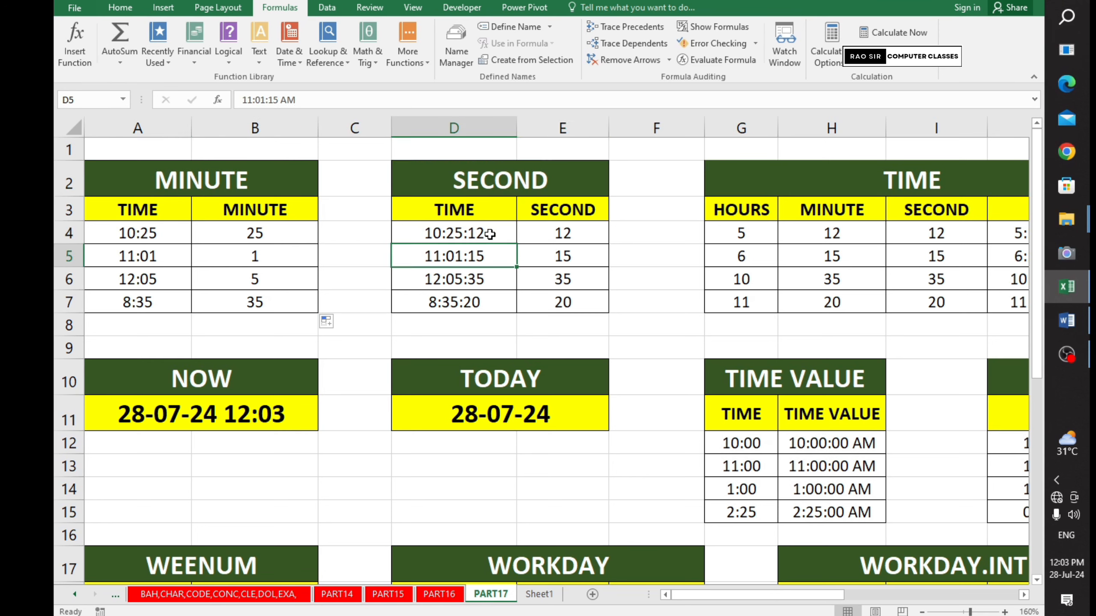
left_click(464, 228)
left_click_drag(572, 229, 572, 293)
key("Delete")
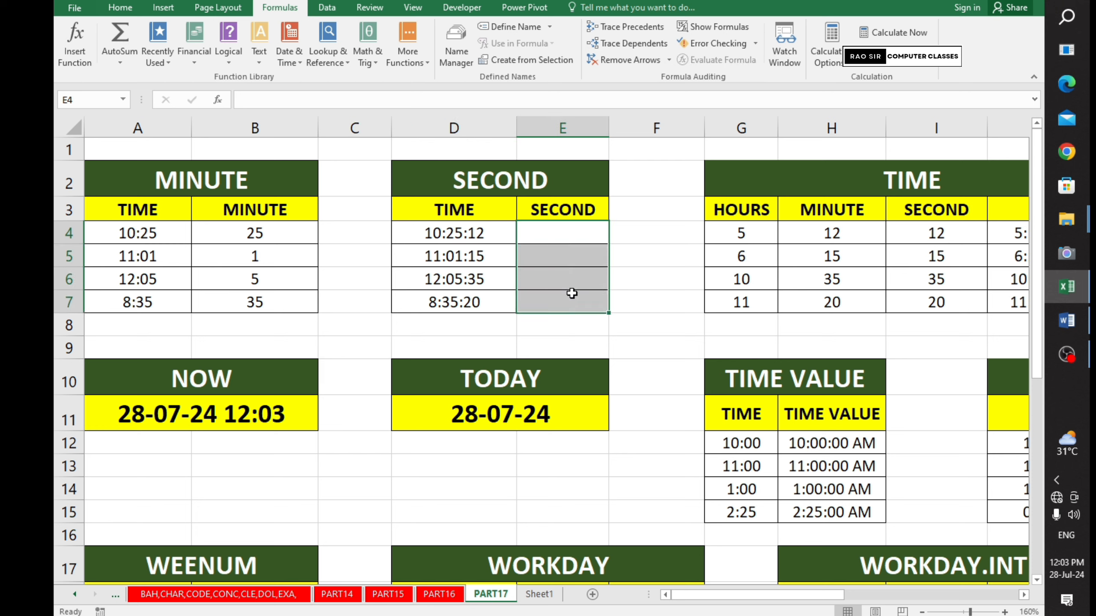
Step: Enter =SECOND(D4) in E4 and fill the formula down to E7
left_click(570, 239)
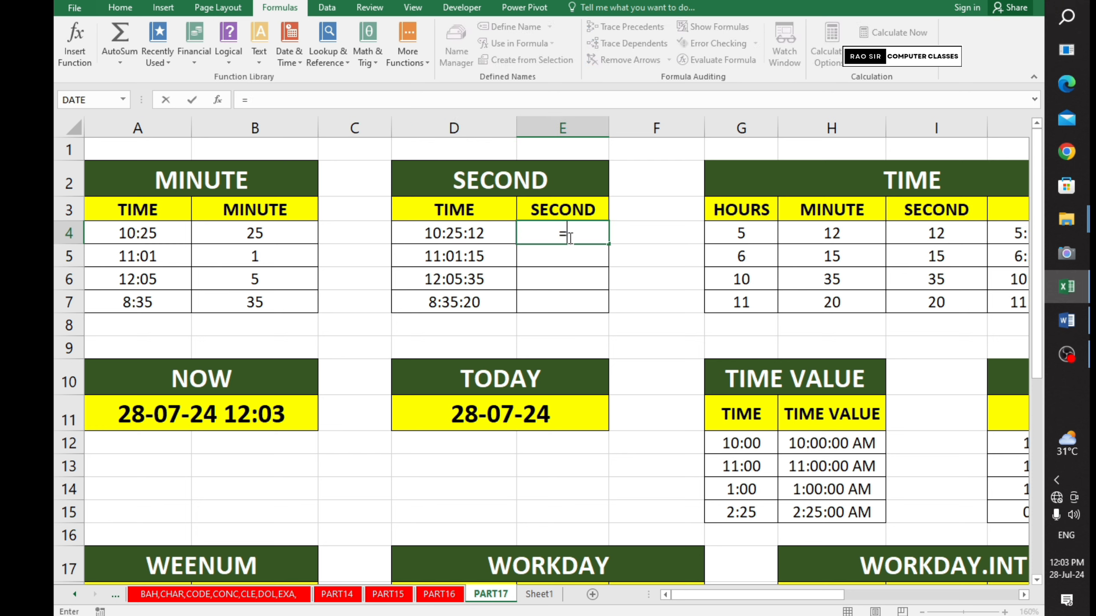
type("=SECO")
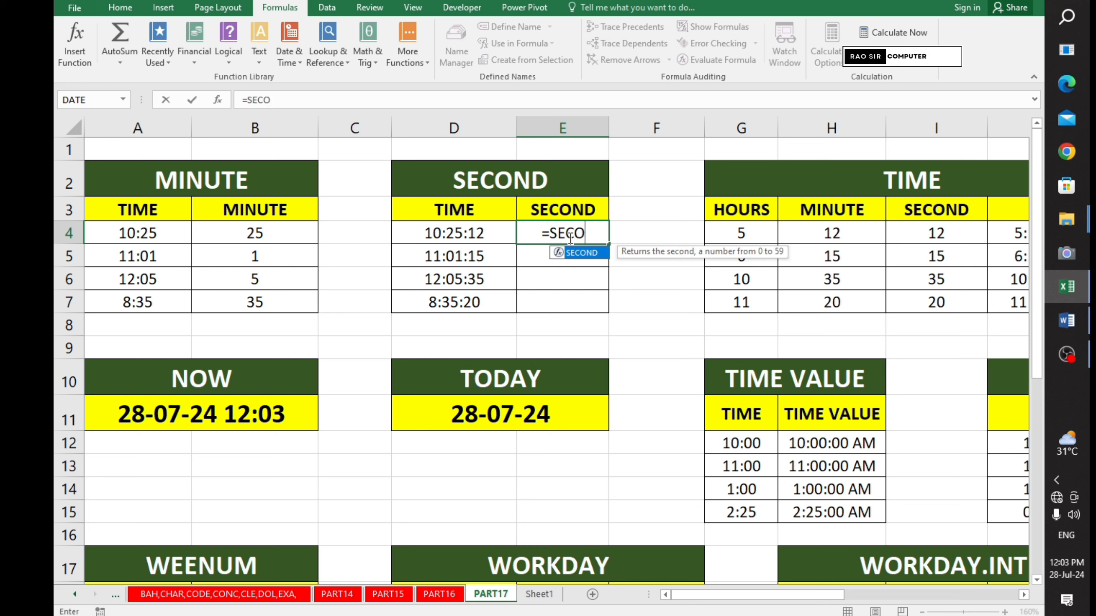
key("Tab")
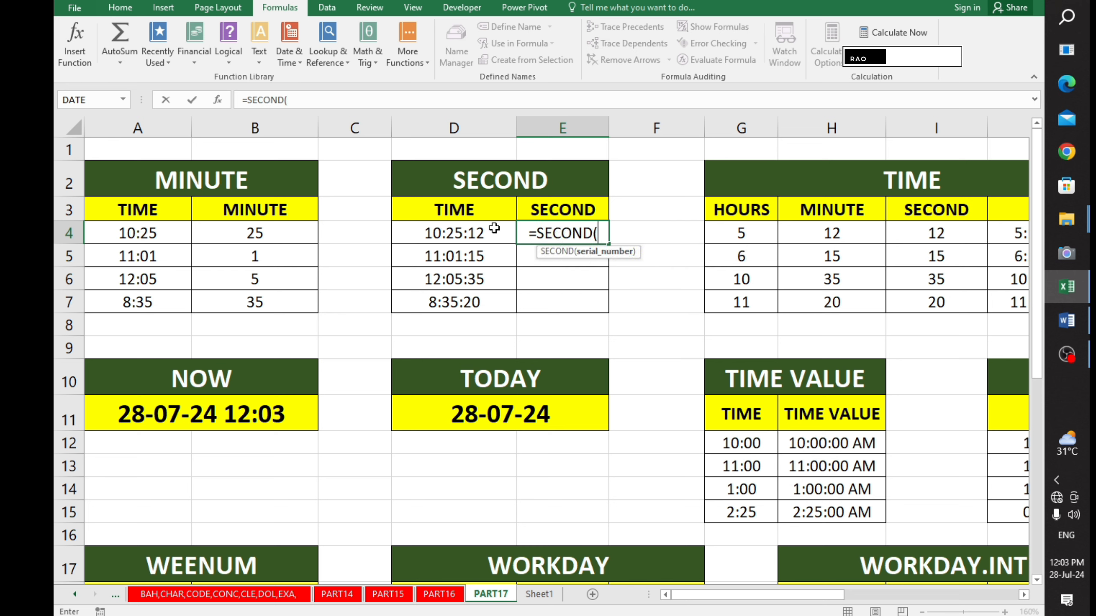
left_click(491, 227)
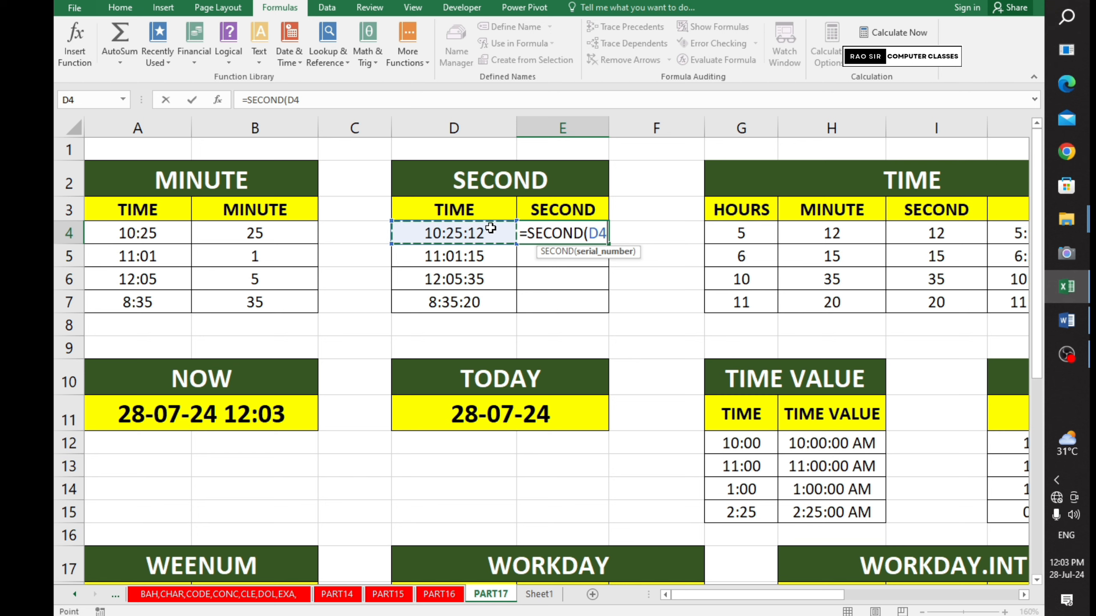
type(")")
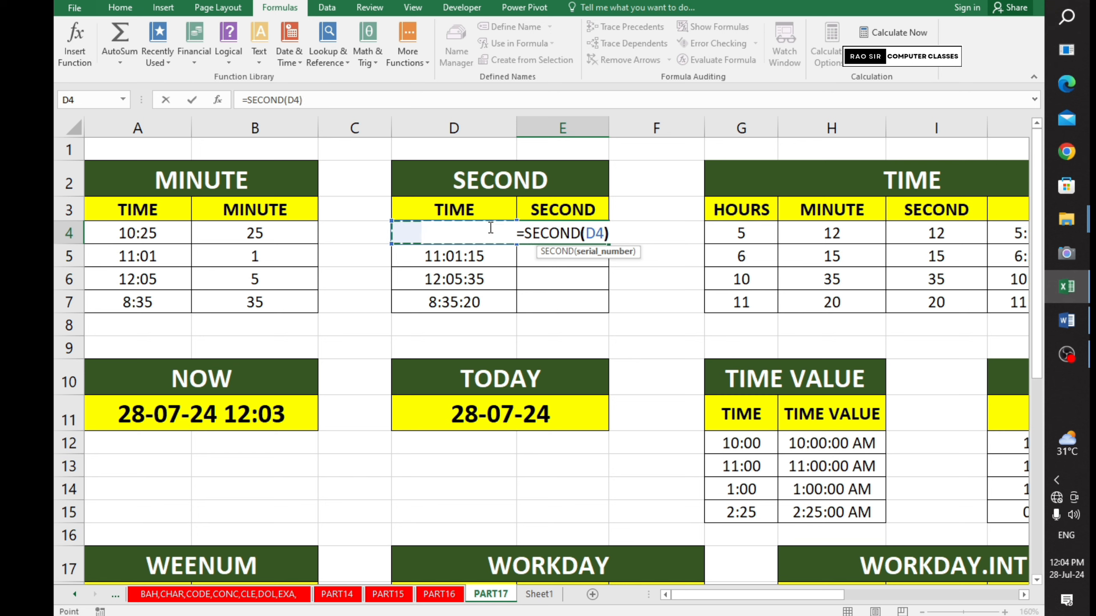
key("Return")
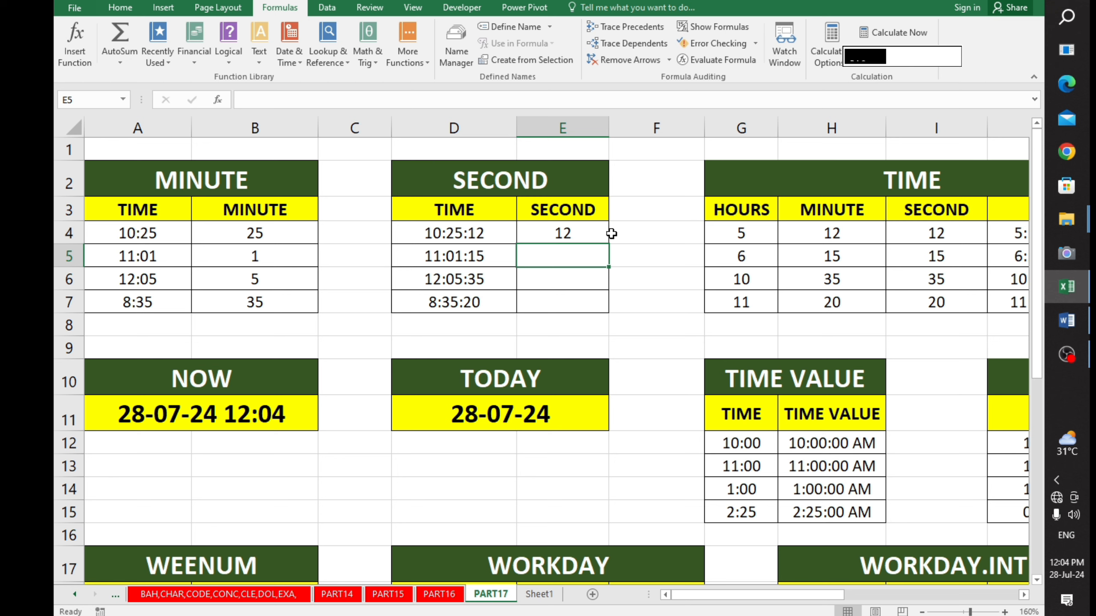
left_click(589, 235)
left_click_drag(609, 244, 610, 310)
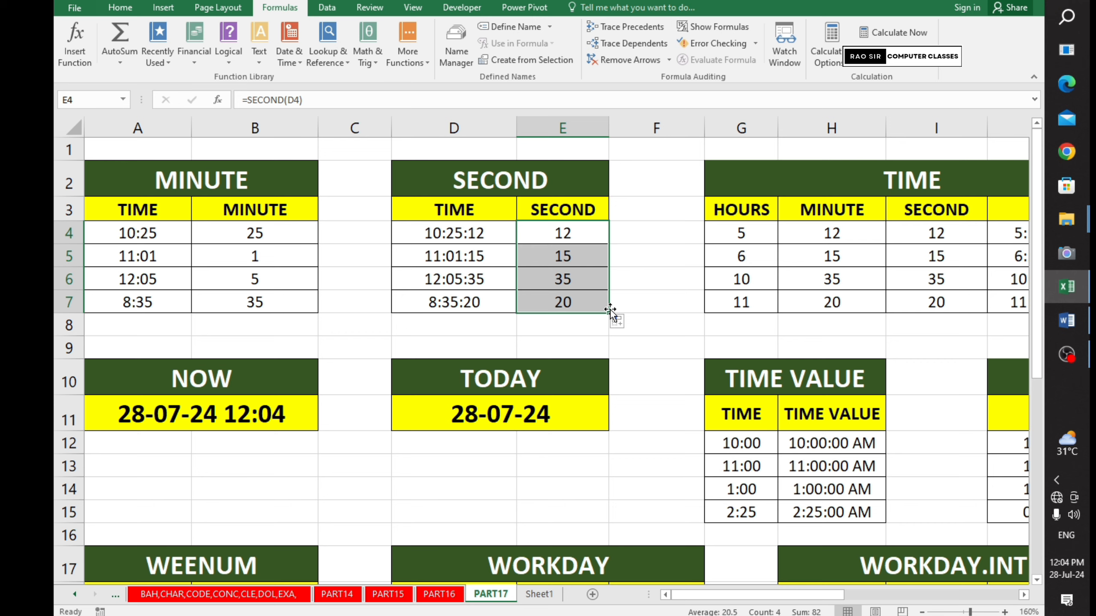
Step: Examine the HOURS, MINUTE and SECOND columns of the TIME table, G3:I7, after revisiting the MINUTE and SECOND headings
left_click(257, 183)
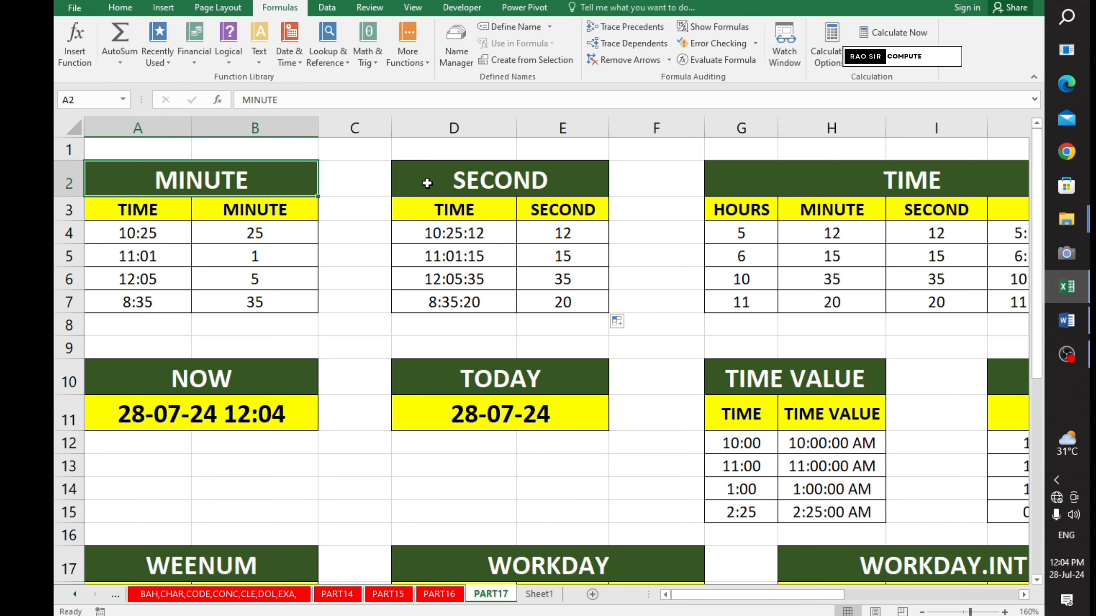
left_click(427, 183)
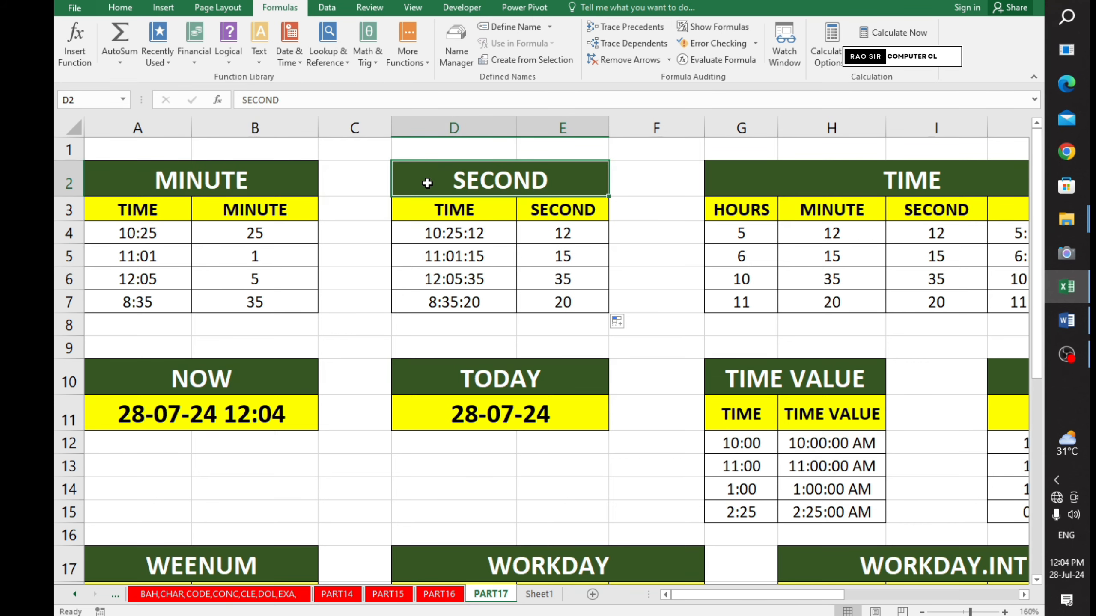
left_click(1024, 595)
left_click(1024, 596)
left_click(1024, 595)
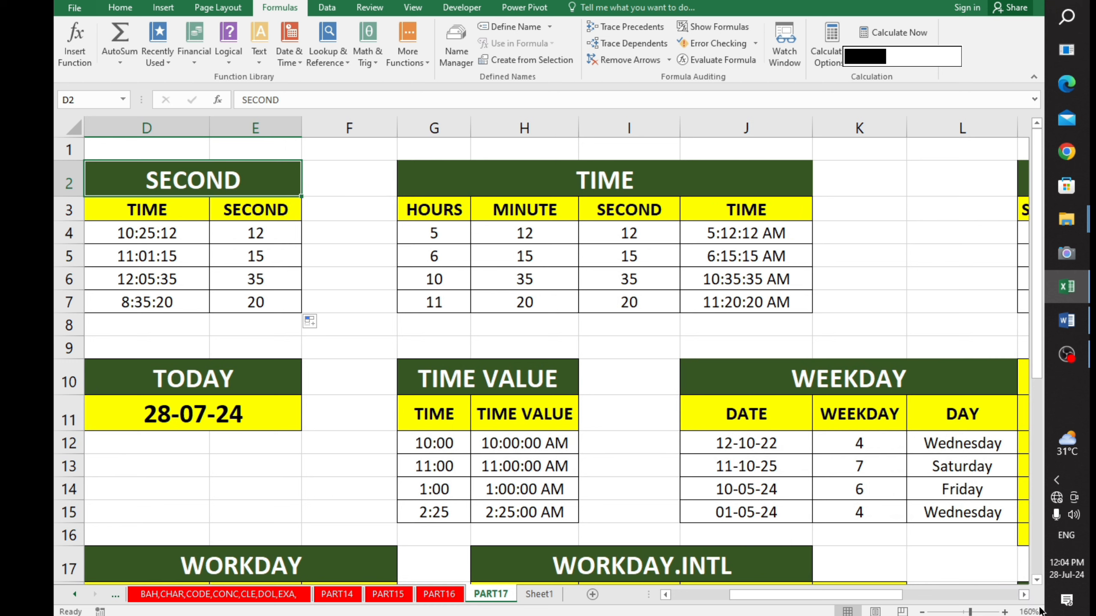
left_click(594, 188)
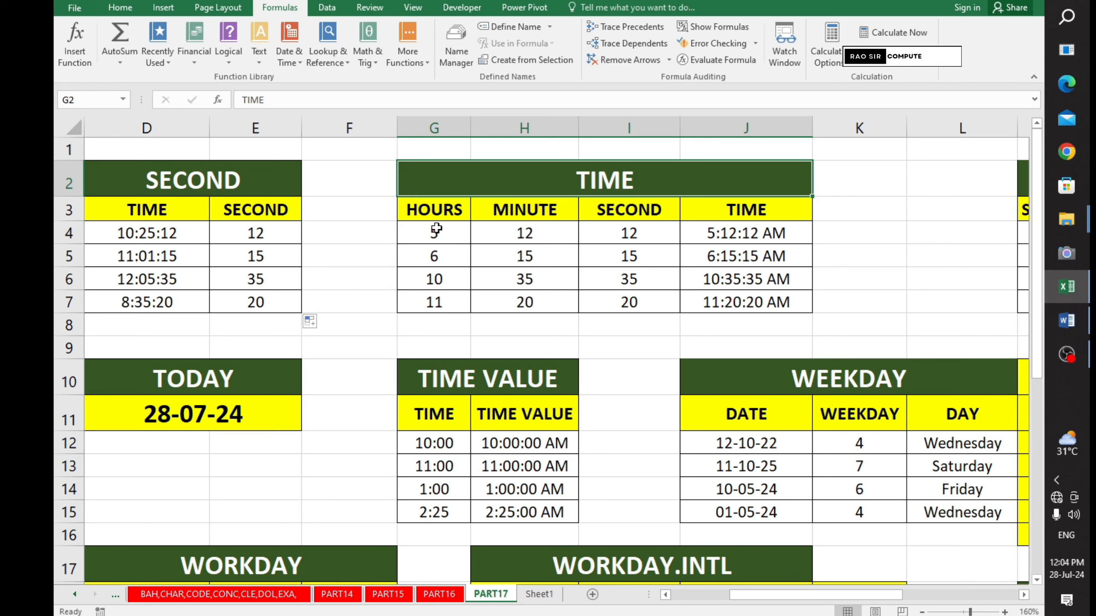
left_click_drag(428, 211, 630, 302)
left_click_drag(420, 212, 422, 302)
left_click_drag(526, 212, 531, 303)
left_click_drag(604, 210, 604, 301)
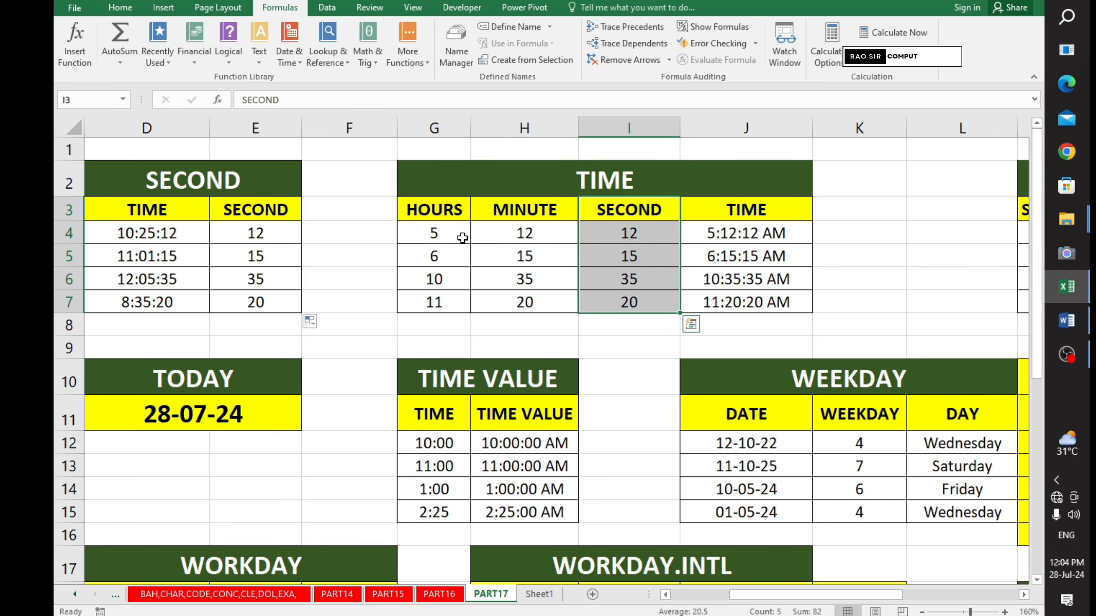
Step: Check the row 4 entries of the TIME table and clear its existing results in J4:J7
left_click(445, 237)
left_click(499, 237)
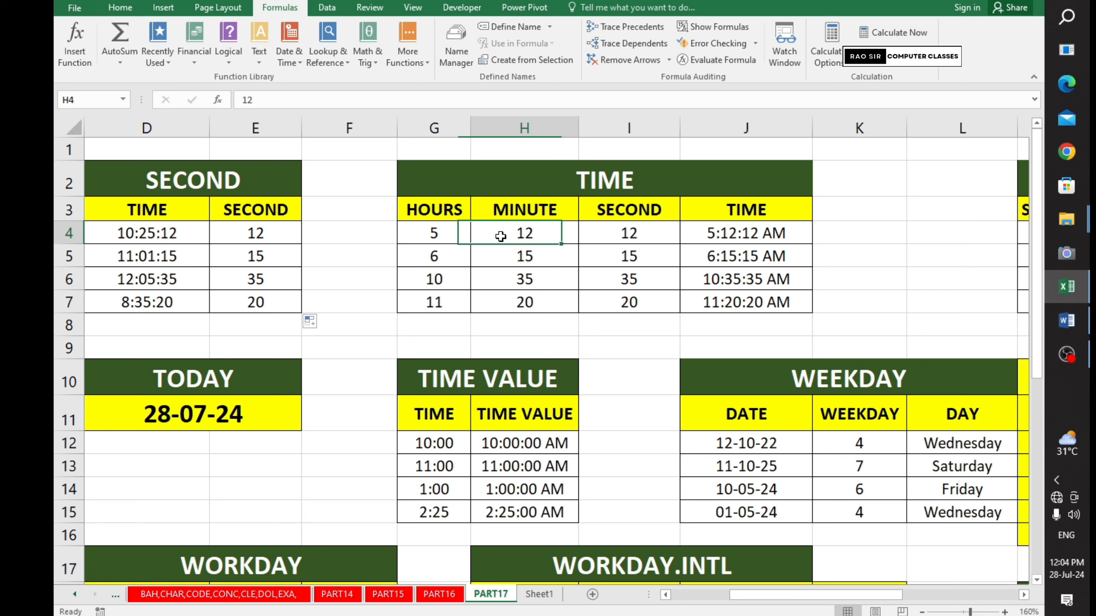
left_click(613, 238)
left_click(707, 238)
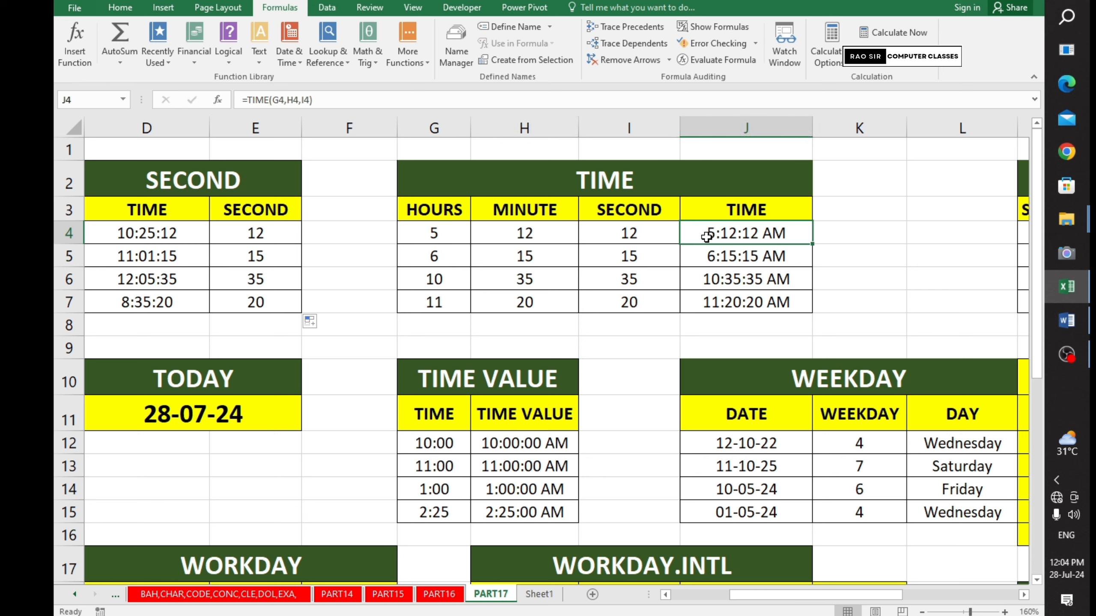
left_click_drag(707, 237, 712, 301)
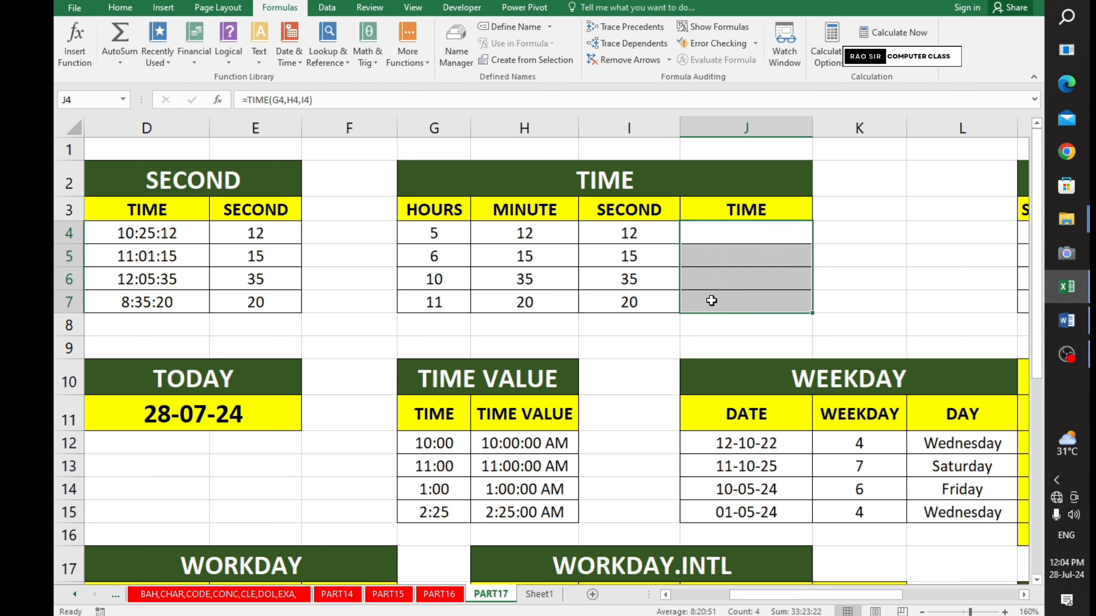
key("Delete")
Step: Enter =TIME(G4,H4,I4) in J4 and fill the formula down to J7
left_click(735, 238)
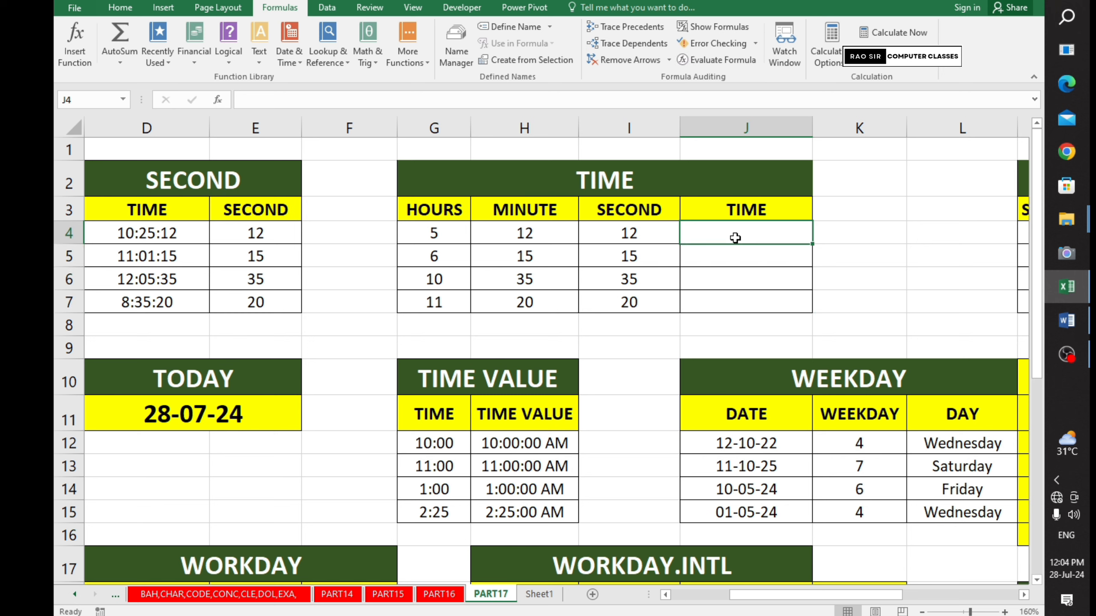
type("=T")
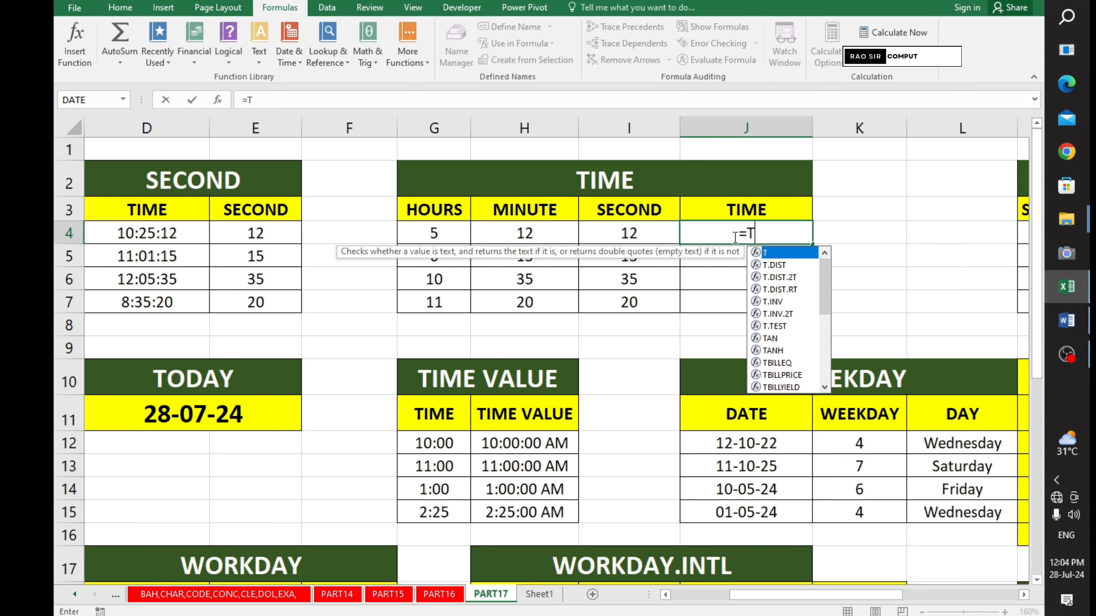
type("IME(")
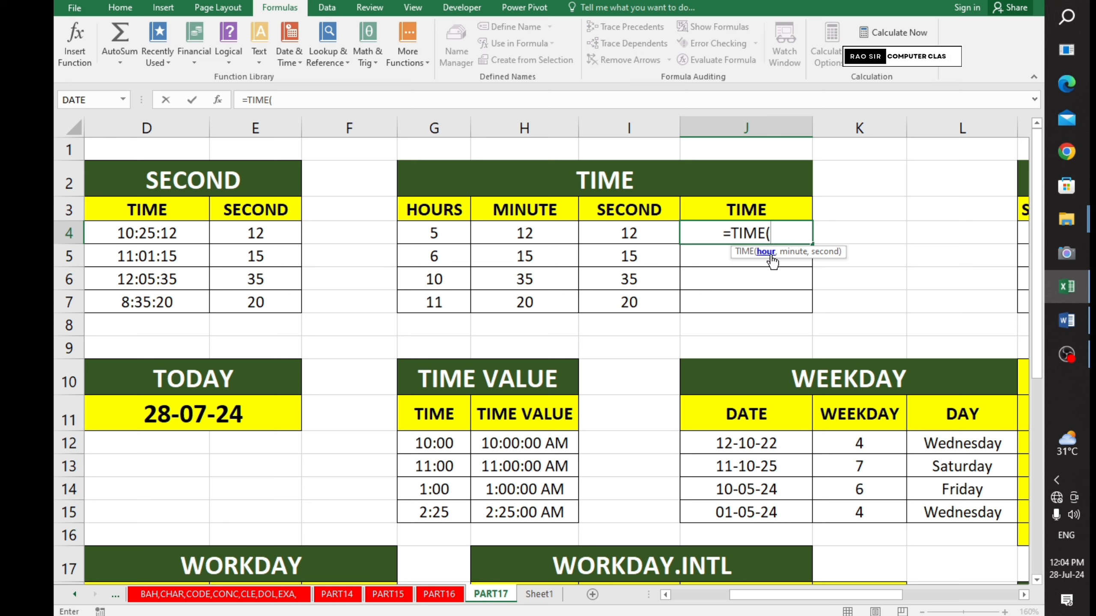
left_click(446, 239)
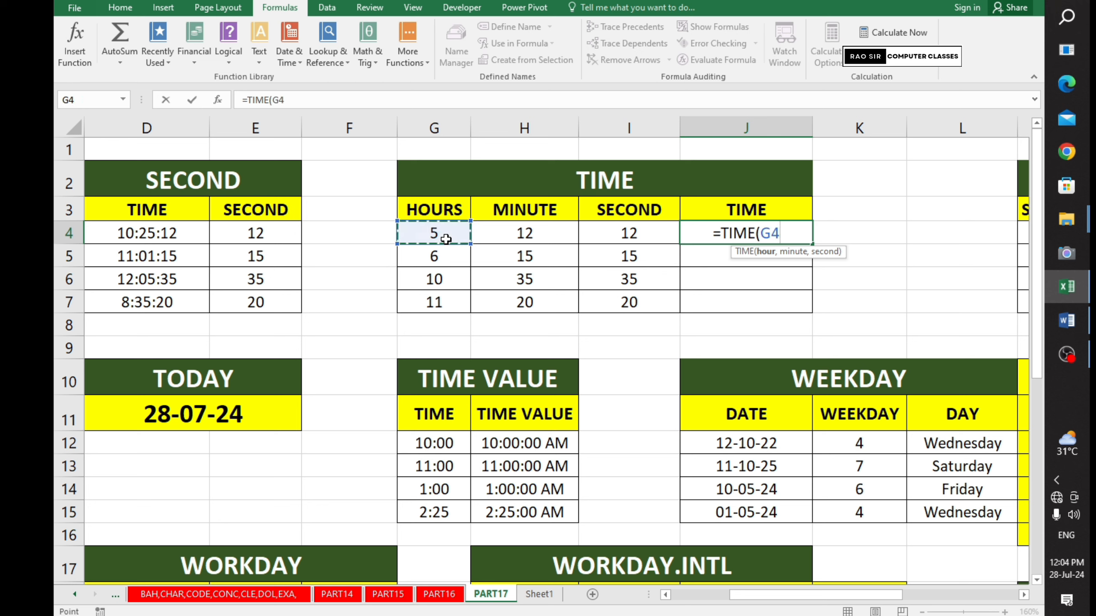
type(",")
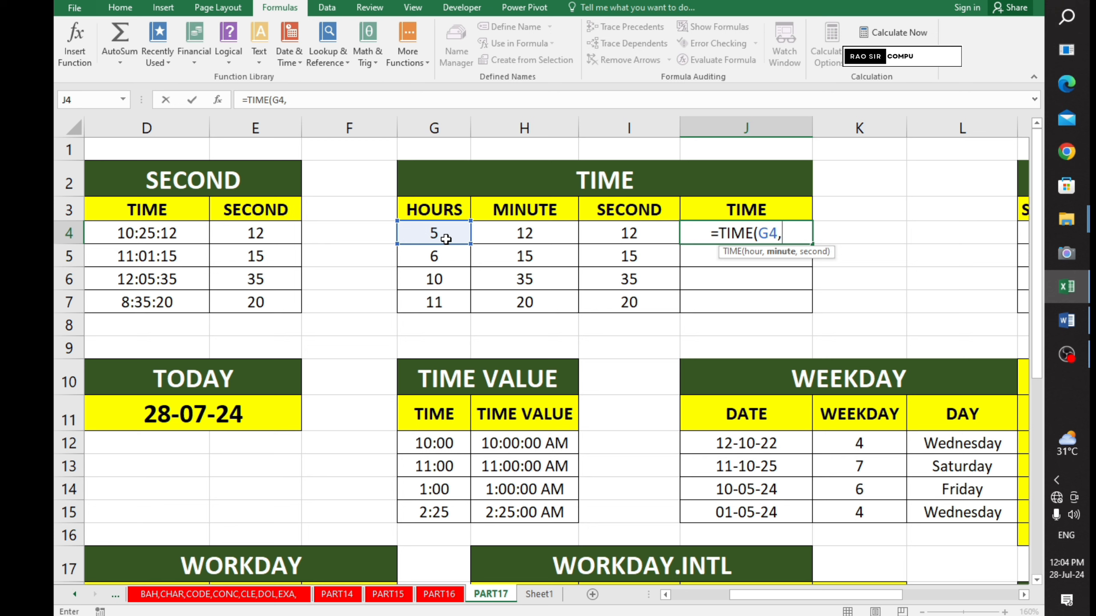
left_click(512, 236)
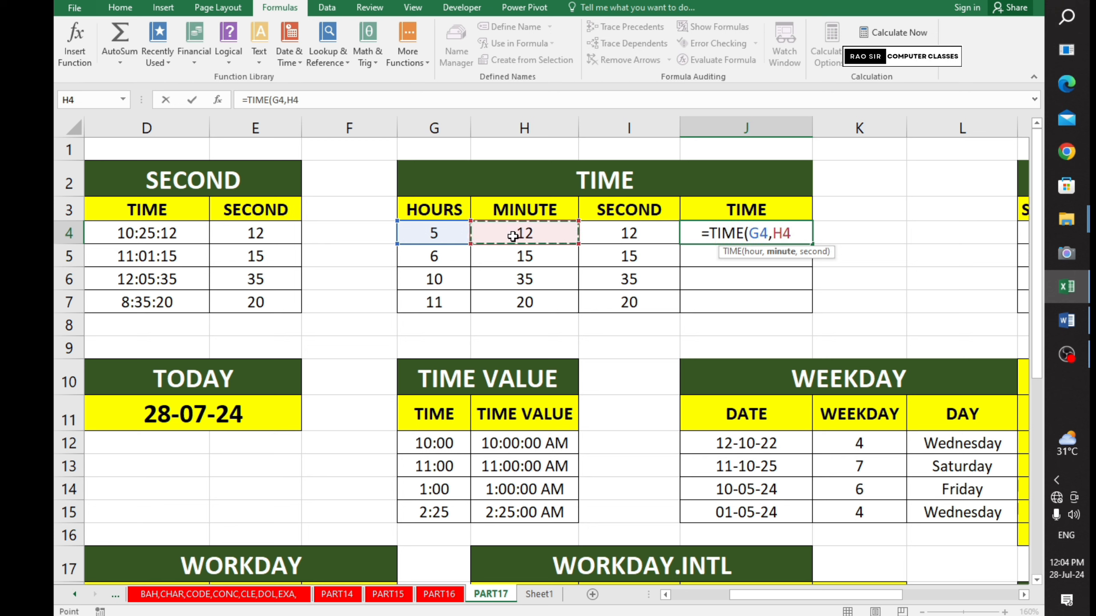
type(",")
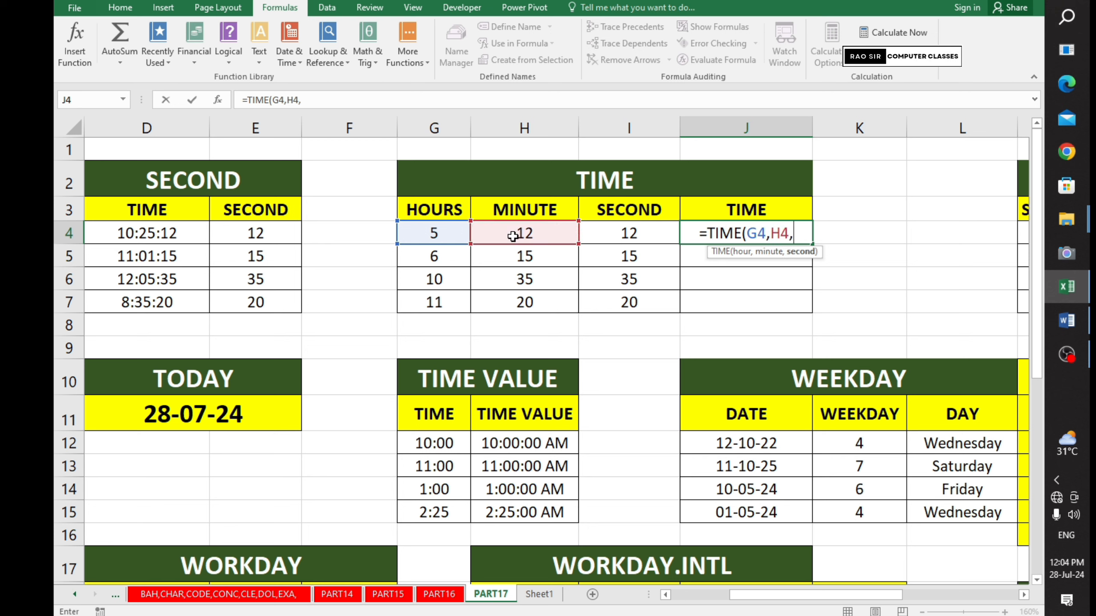
left_click(619, 232)
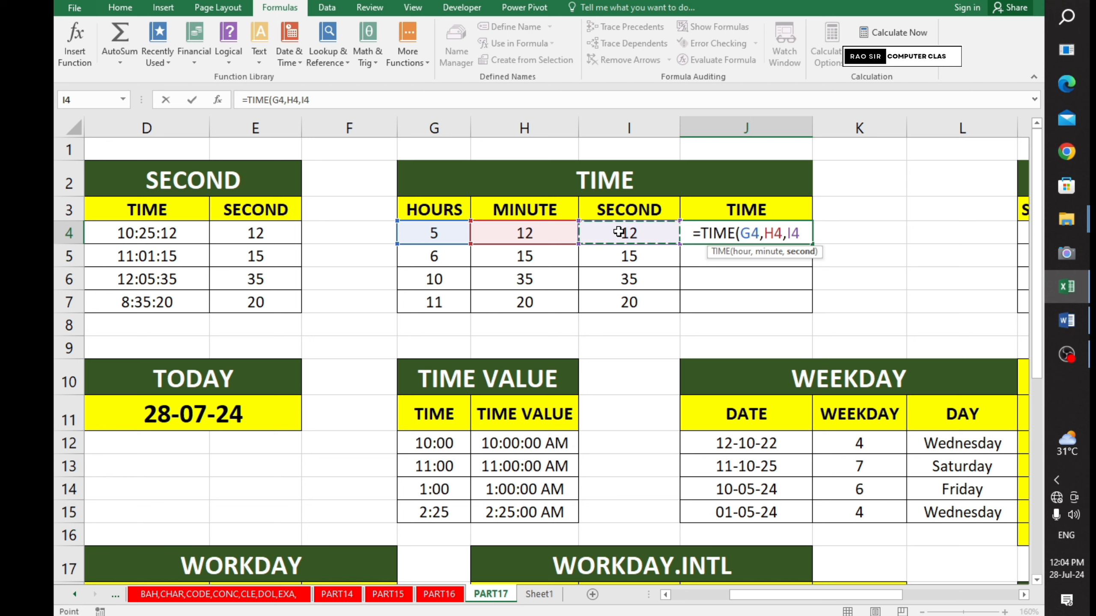
type(")")
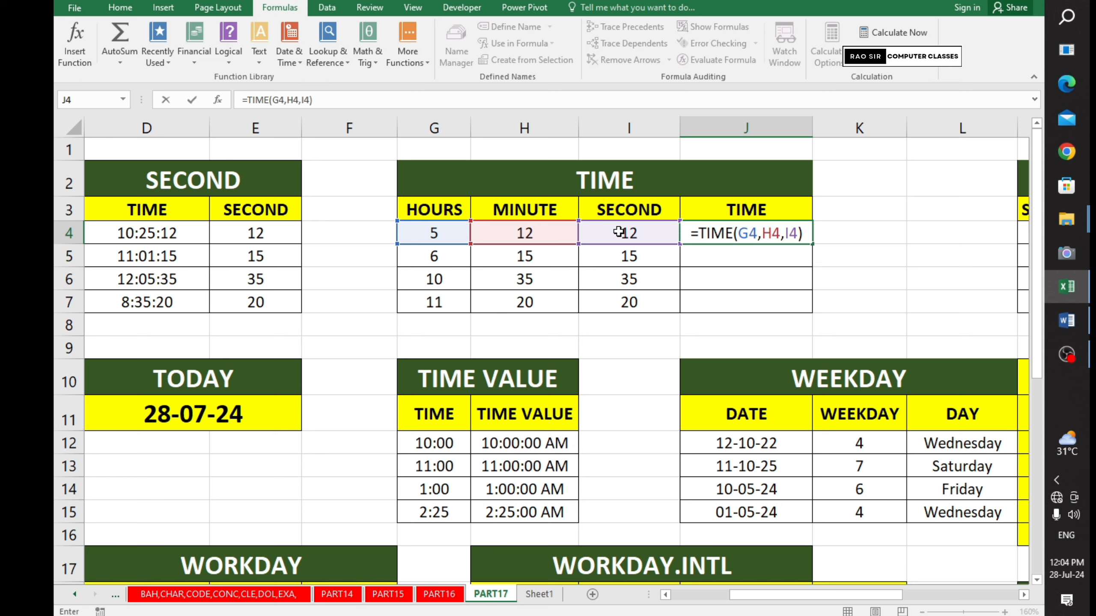
key("Return")
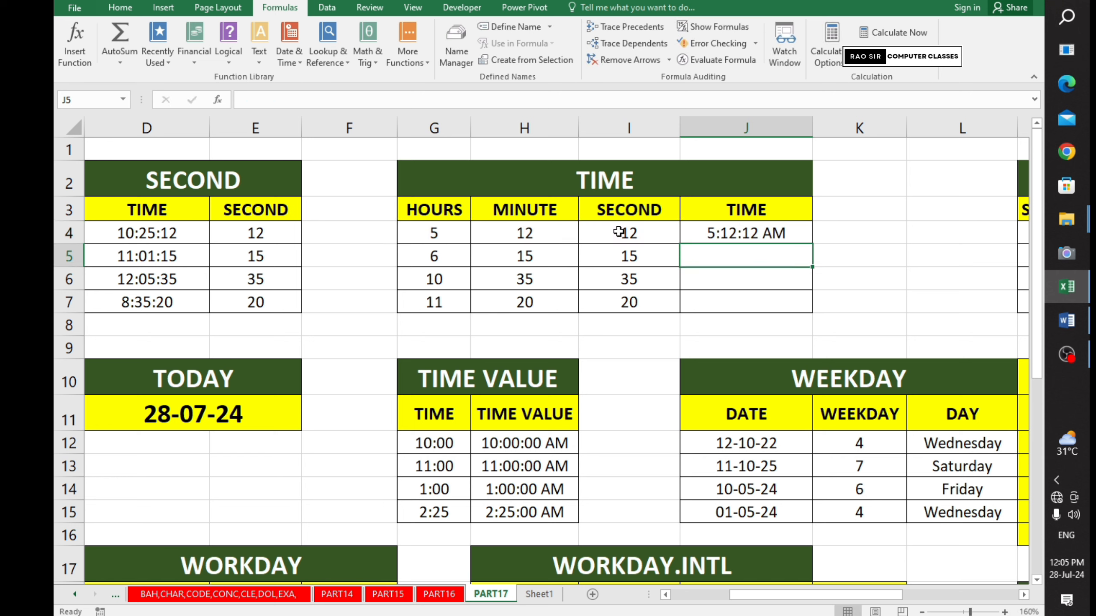
left_click(727, 235)
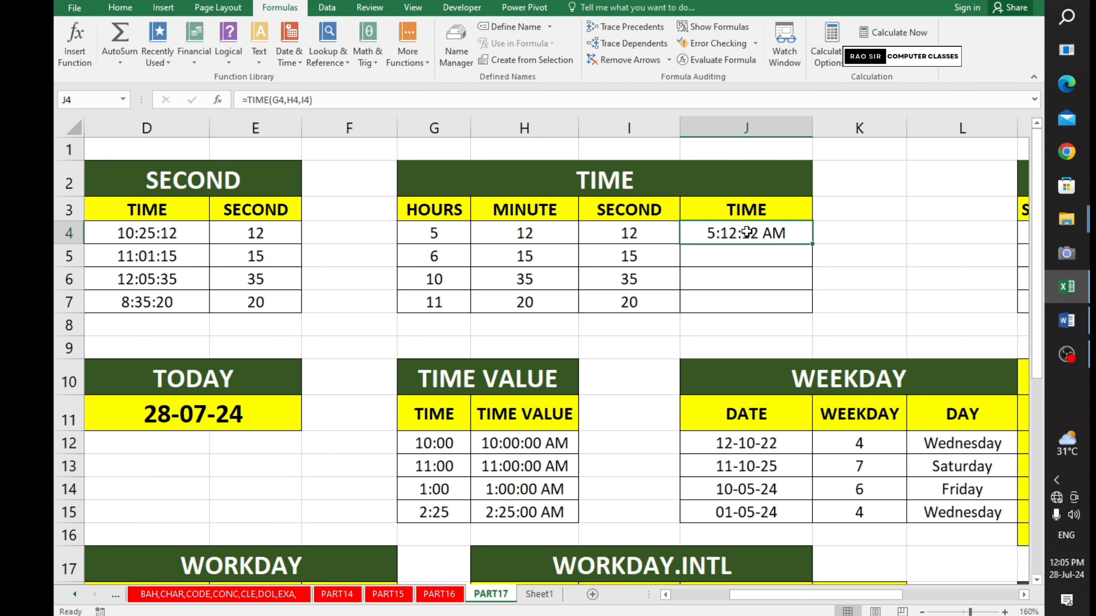
left_click_drag(813, 244, 800, 311)
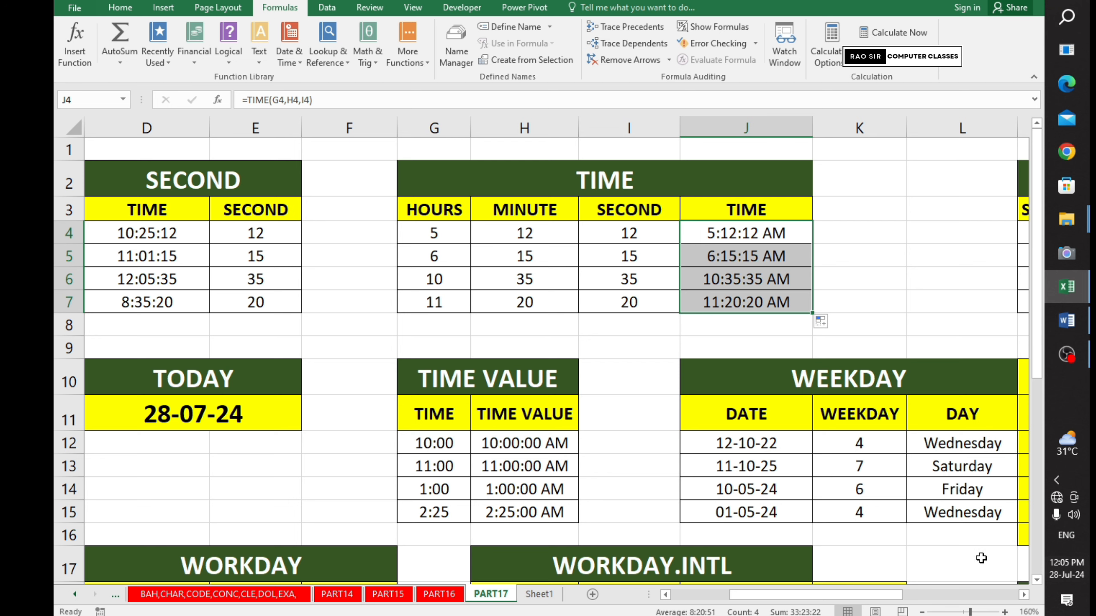
Step: Revisit the MINUTE, SECOND and TIME headings and examine the START DATE, END DATE and WORKDAYS columns of the NETWORKDAYS table
left_click_drag(789, 595, 727, 610)
left_click(252, 164)
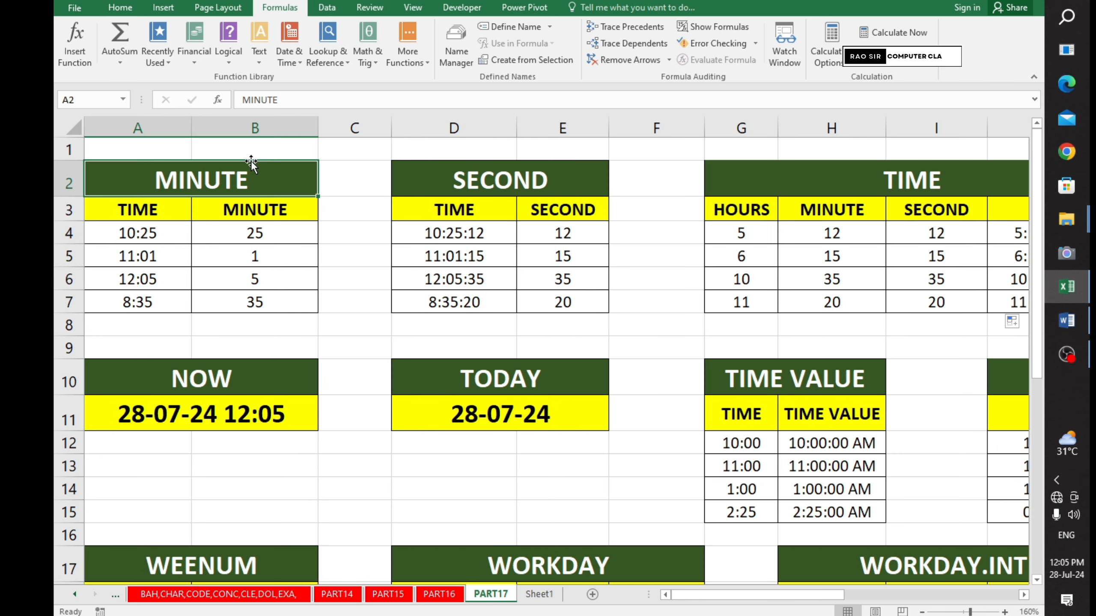
left_click(542, 178)
left_click(869, 190)
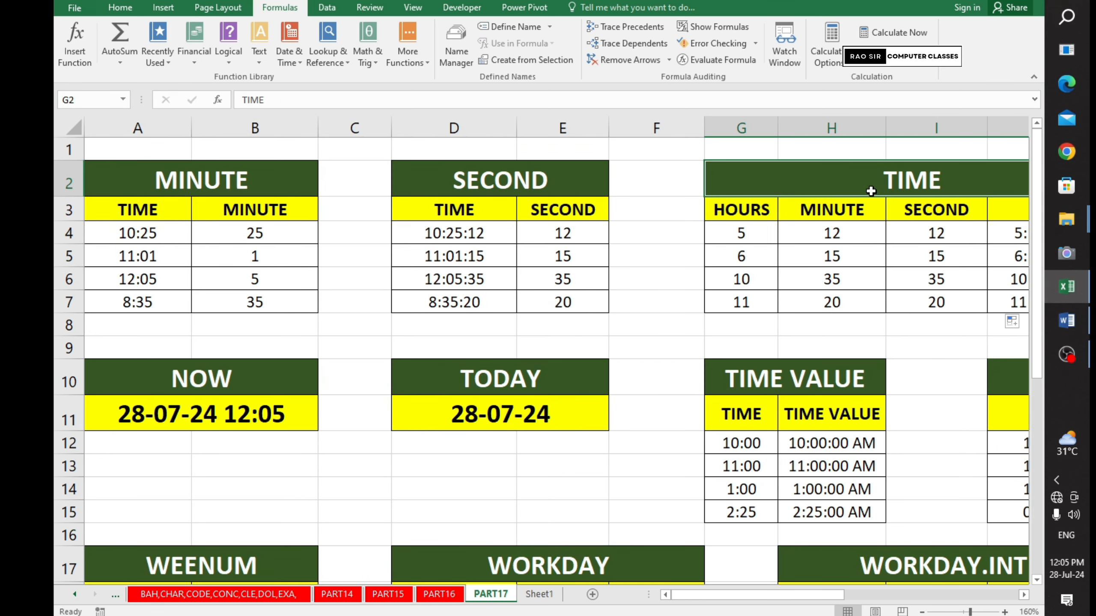
left_click(1024, 596)
left_click(1024, 596)
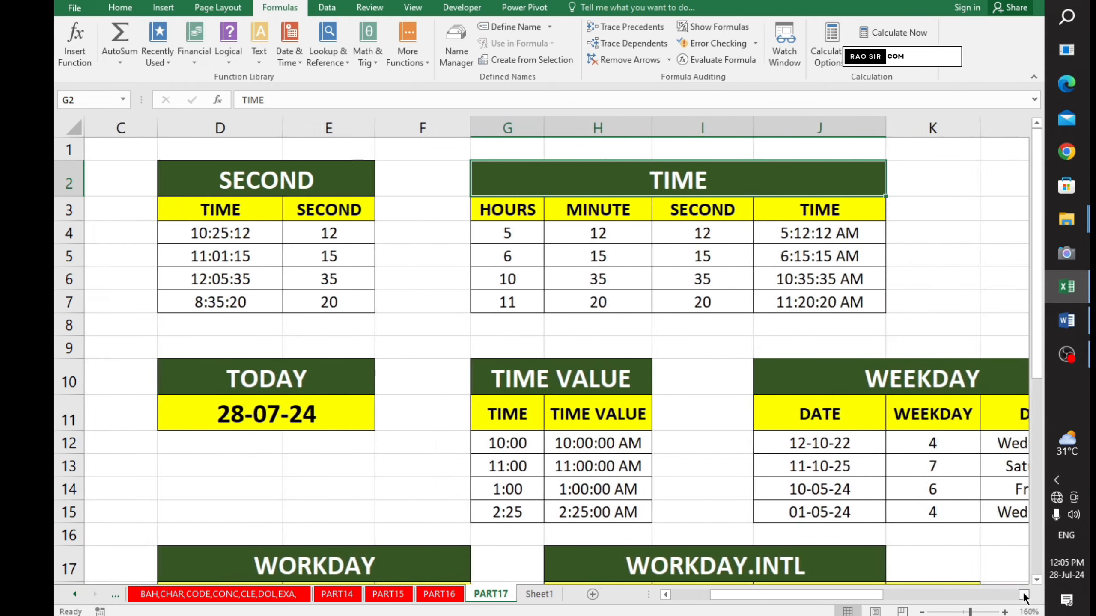
left_click(1024, 596)
left_click(1024, 596)
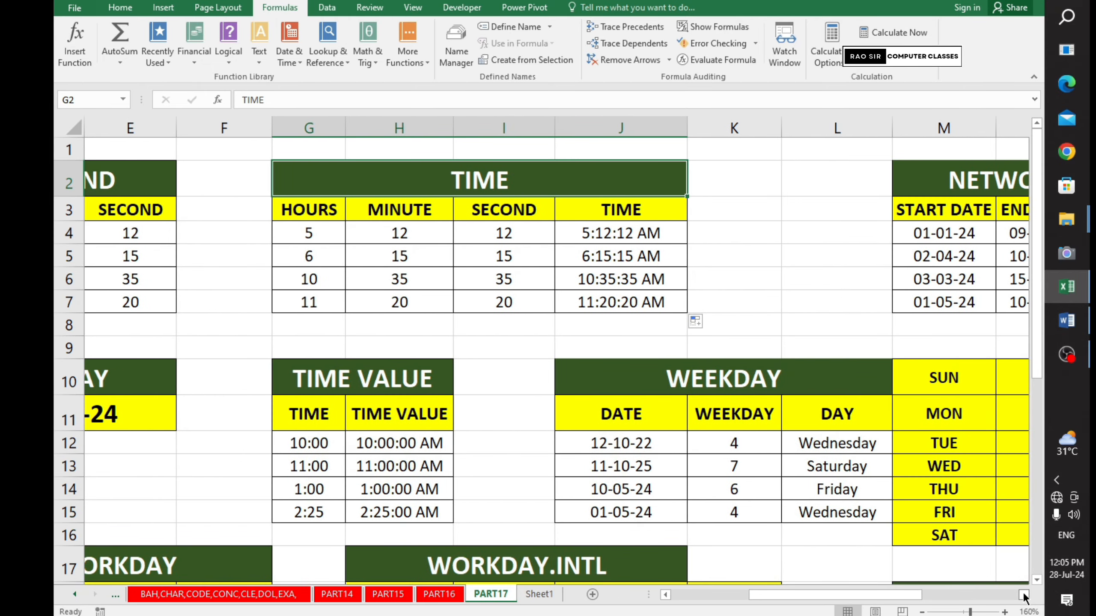
left_click(1024, 596)
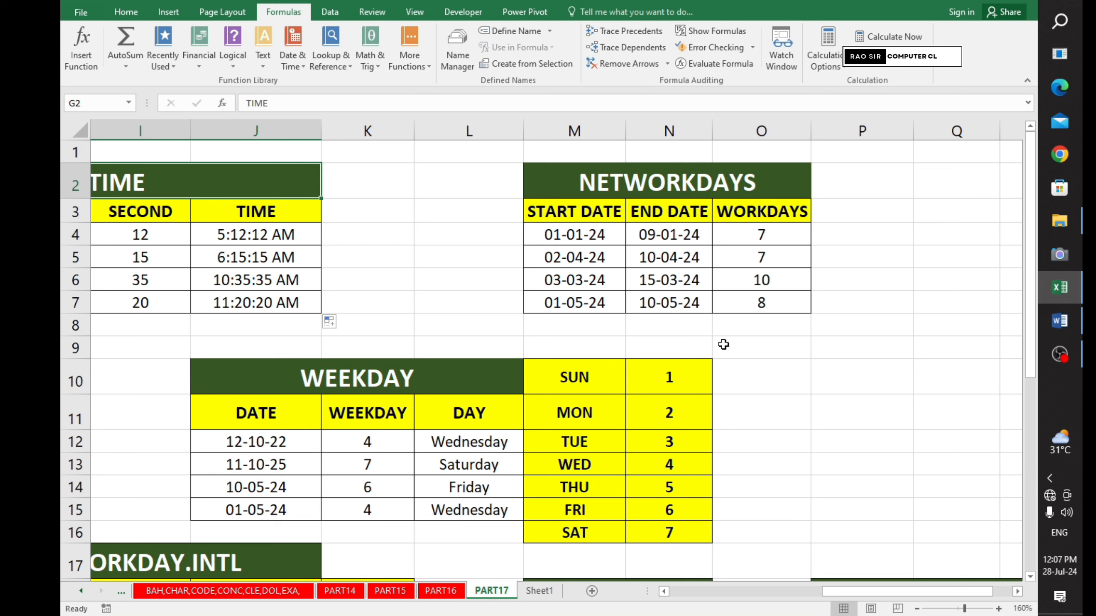
left_click(593, 186)
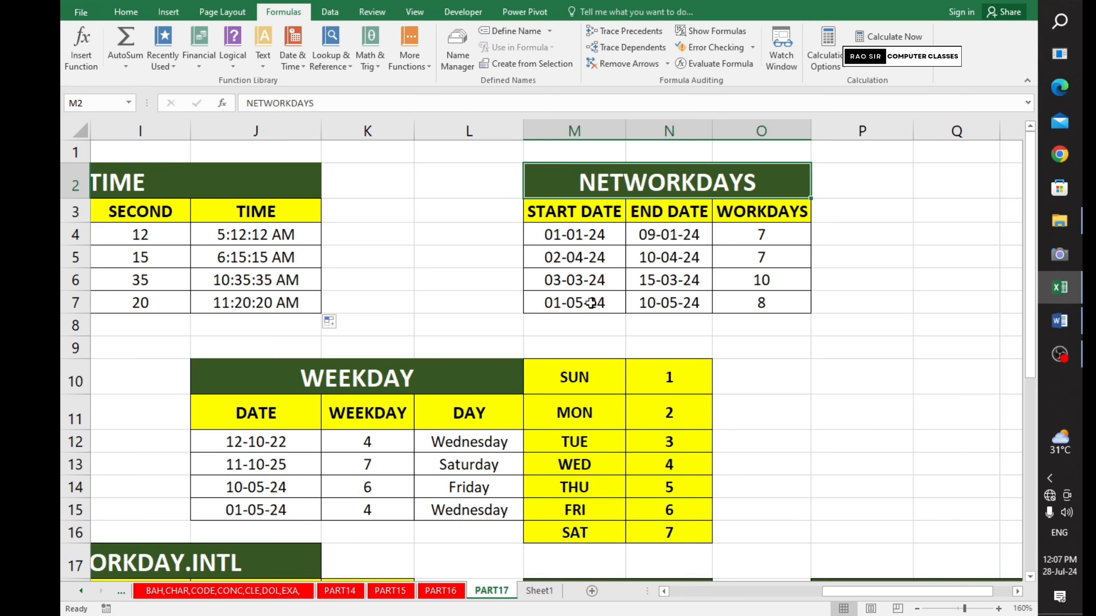
left_click_drag(587, 191, 590, 294)
left_click(592, 211)
left_click_drag(587, 235, 589, 302)
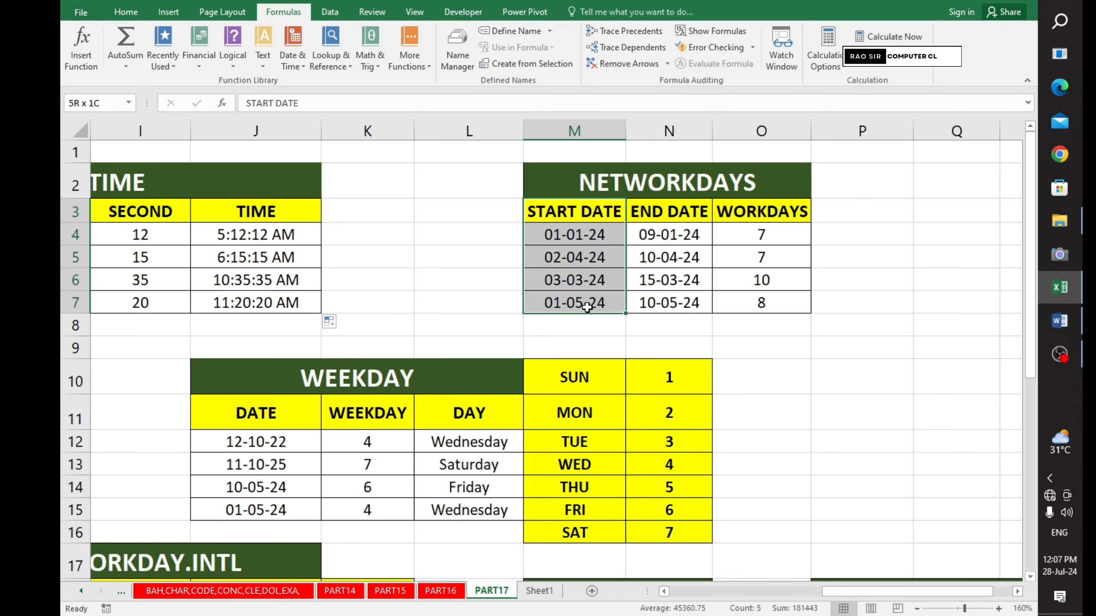
left_click(661, 218)
left_click_drag(660, 219, 668, 298)
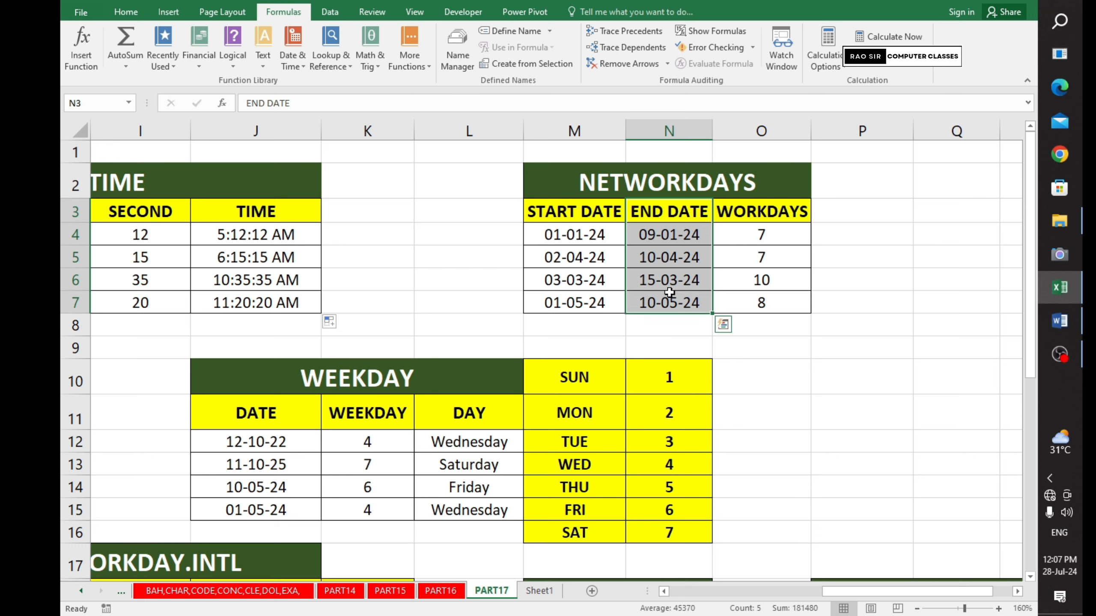
left_click_drag(766, 212, 763, 303)
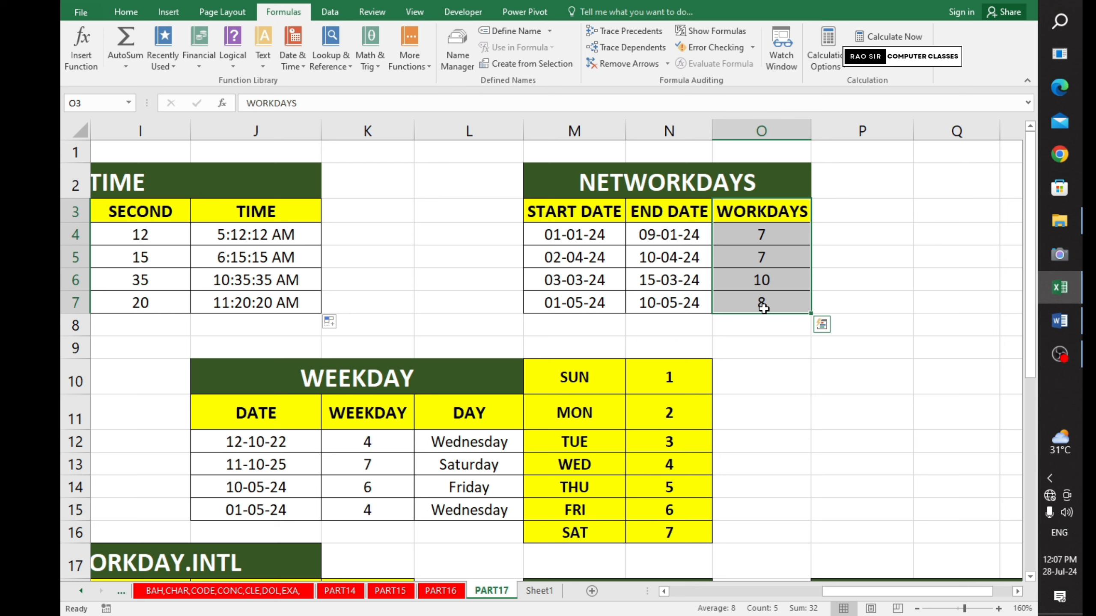
Step: Check the row 4 entries of the NETWORKDAYS table and clear its existing results in O4:O7
left_click(578, 237)
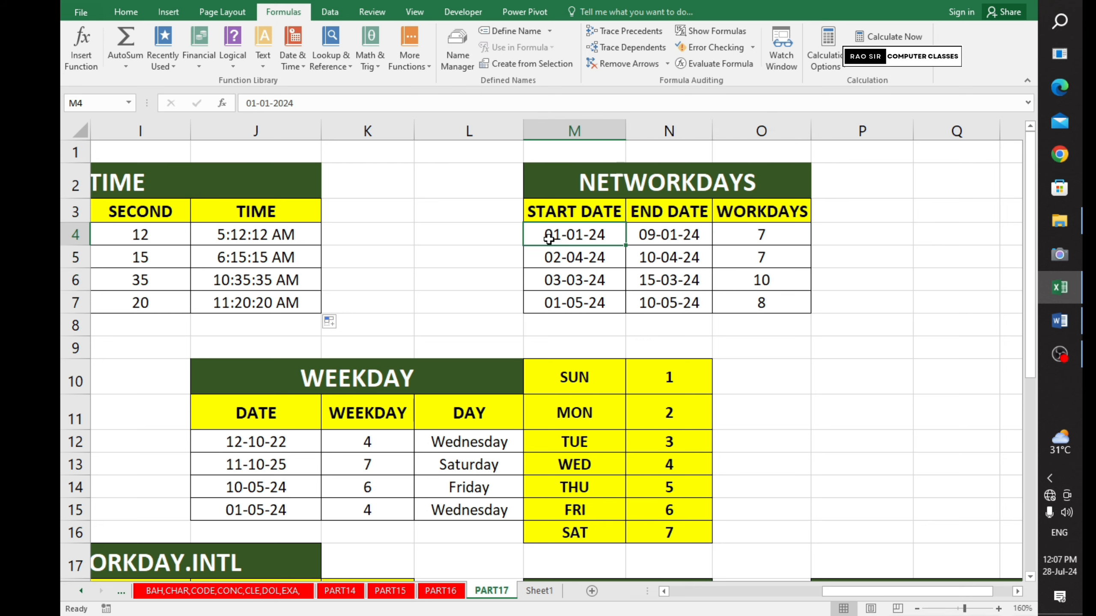
left_click(665, 242)
left_click(777, 234)
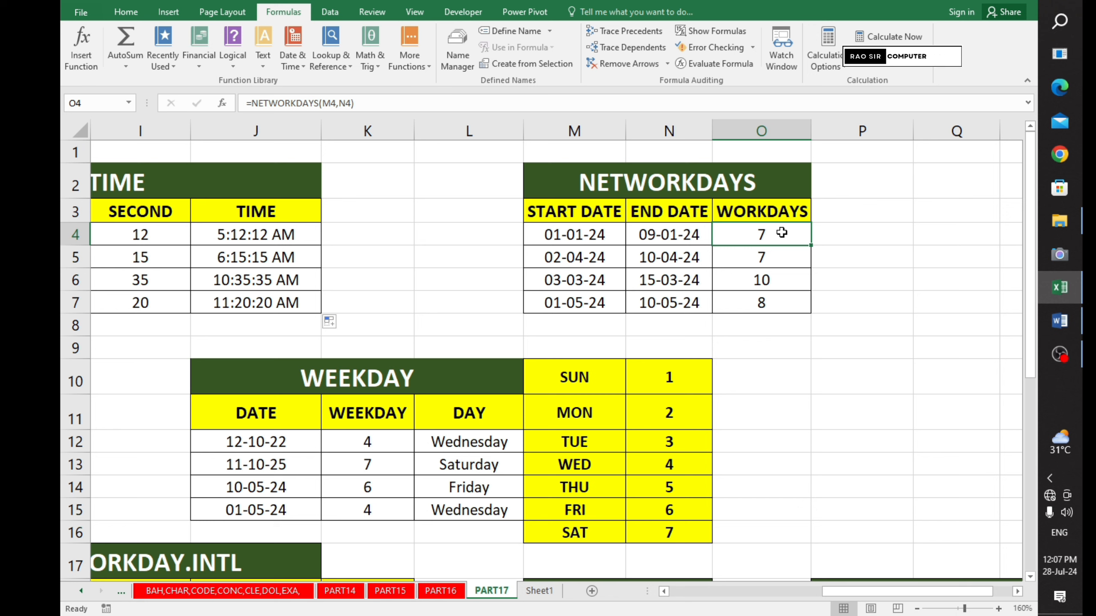
left_click_drag(782, 233, 788, 294)
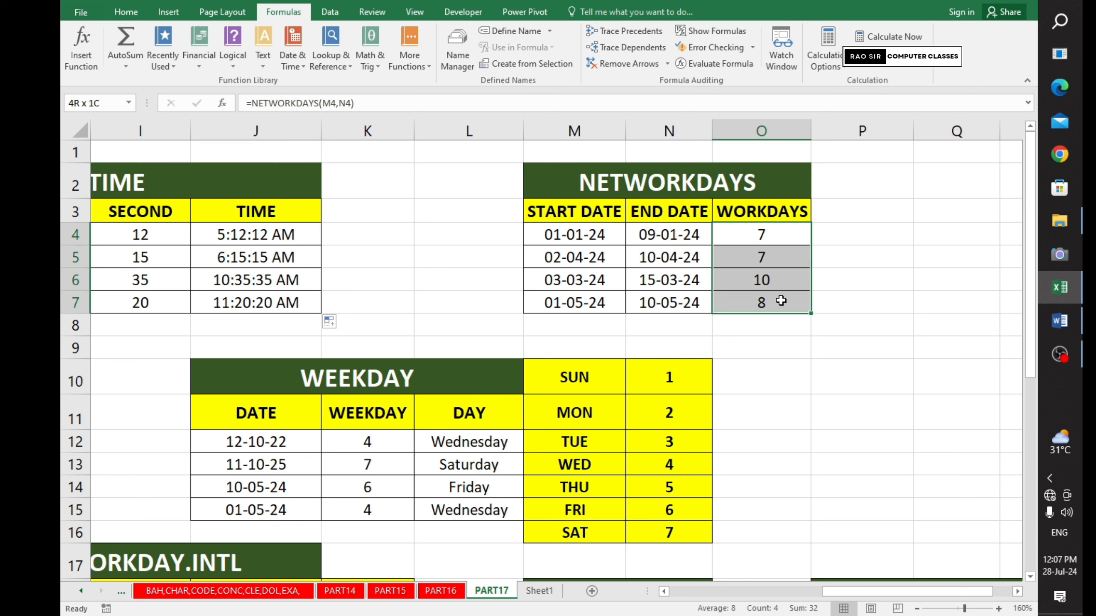
key("Delete")
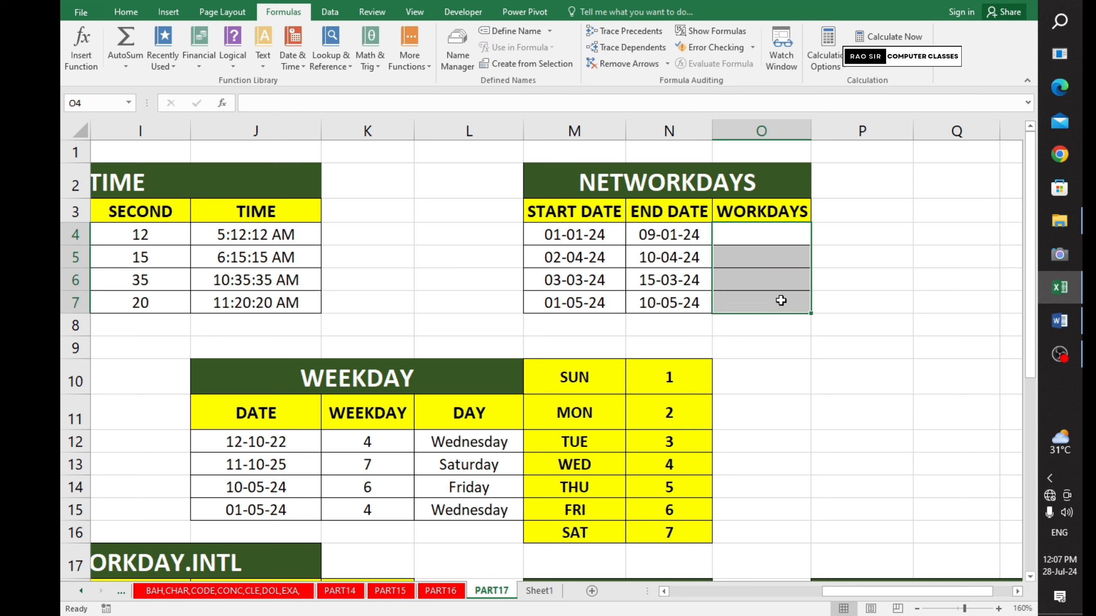
Step: Enter =NETWORKDAYS(M4,N4) in O4 and fill the formula down to O7
left_click(798, 233)
type("=")
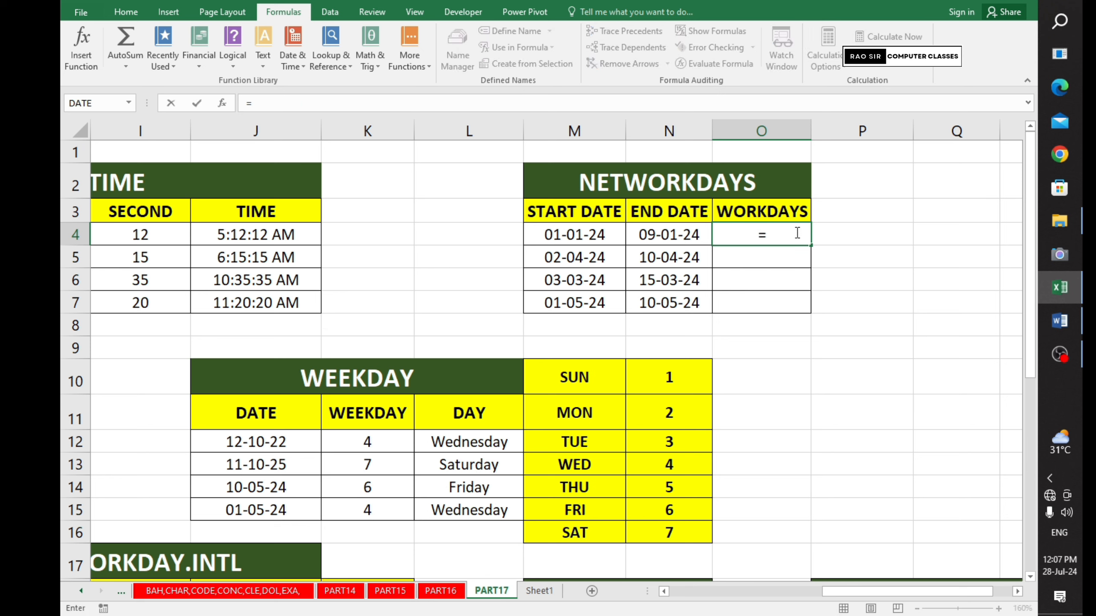
type("NETW")
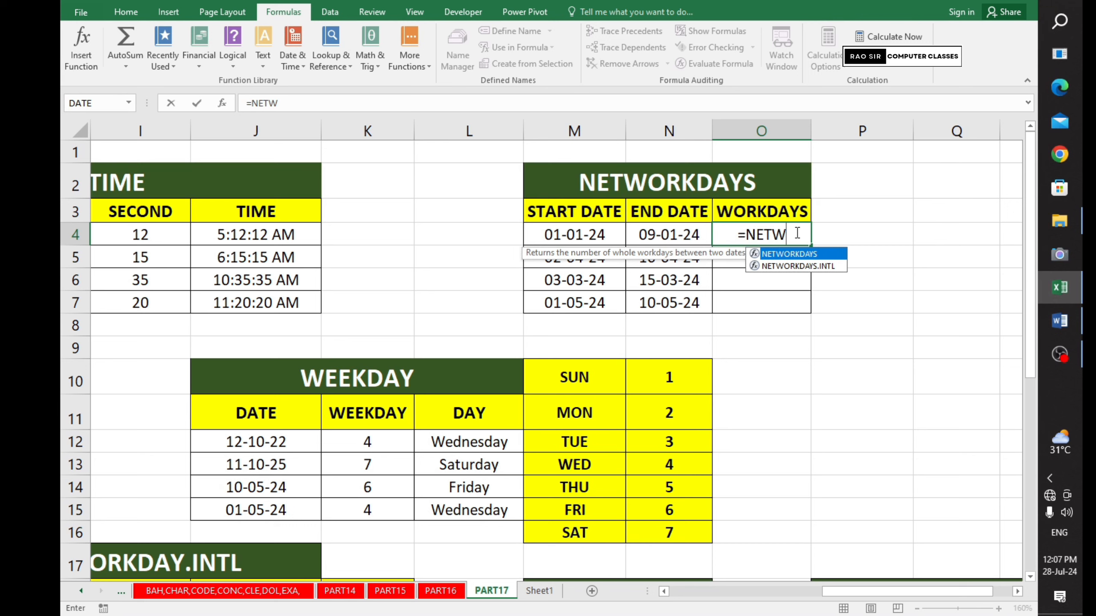
key("Tab")
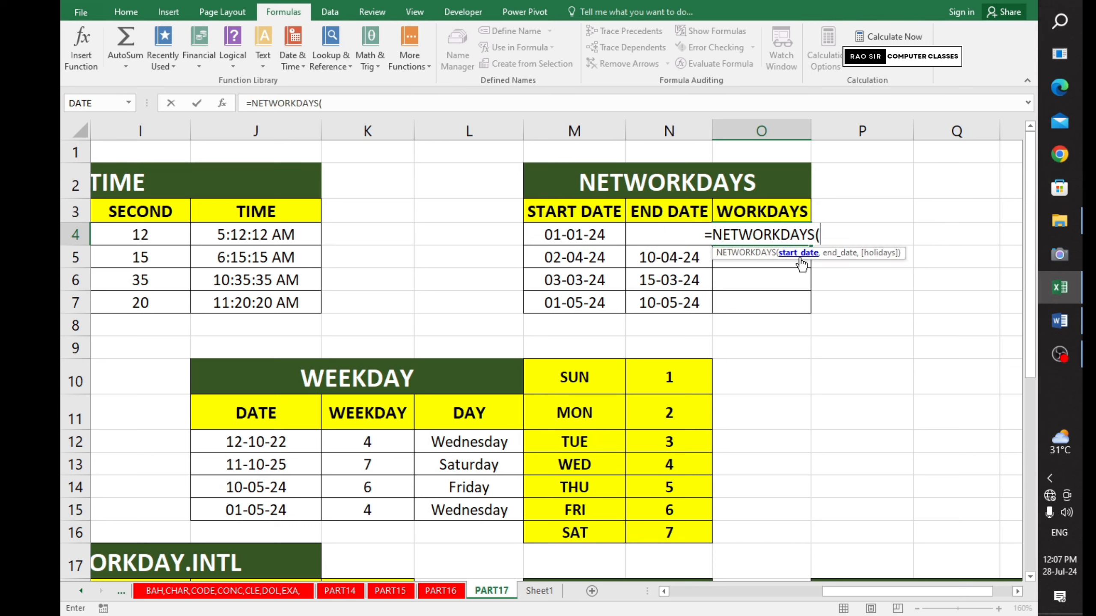
key("Left")
key("Left")
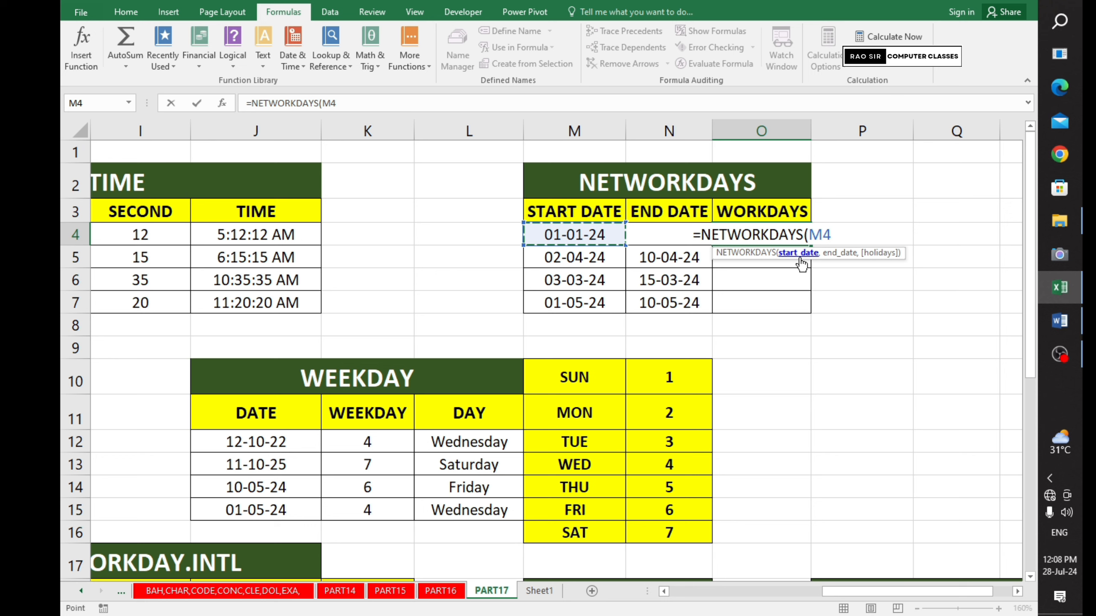
type(",")
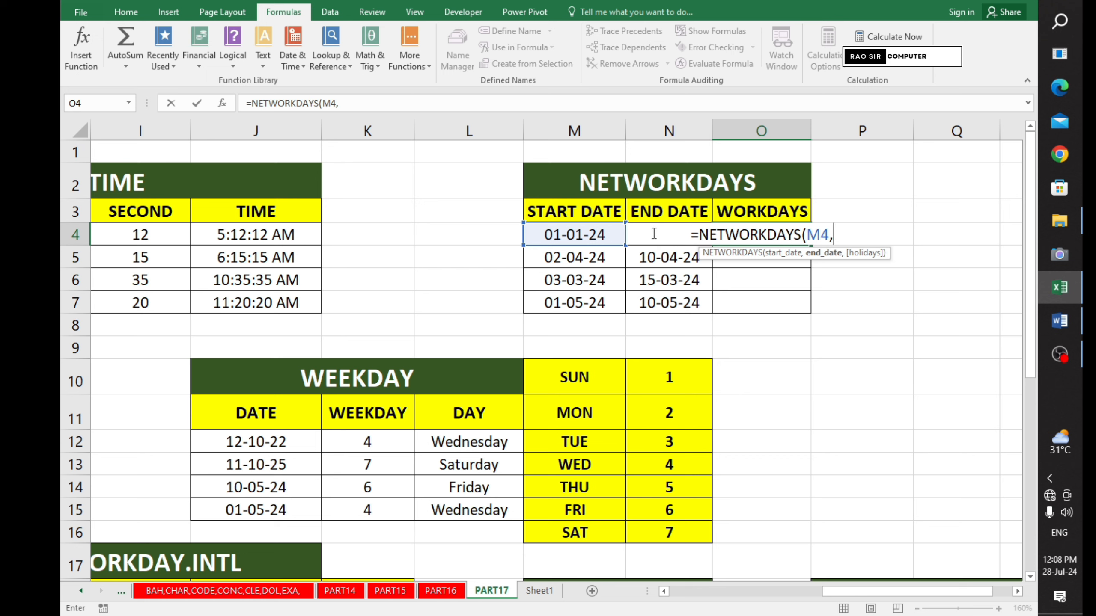
key("F2")
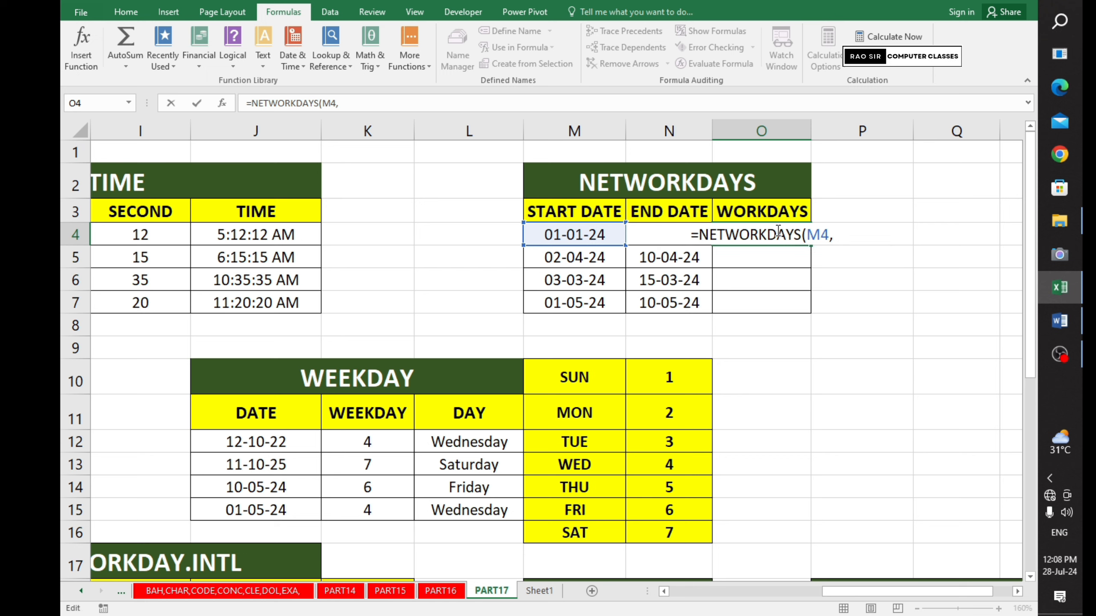
left_click(832, 233)
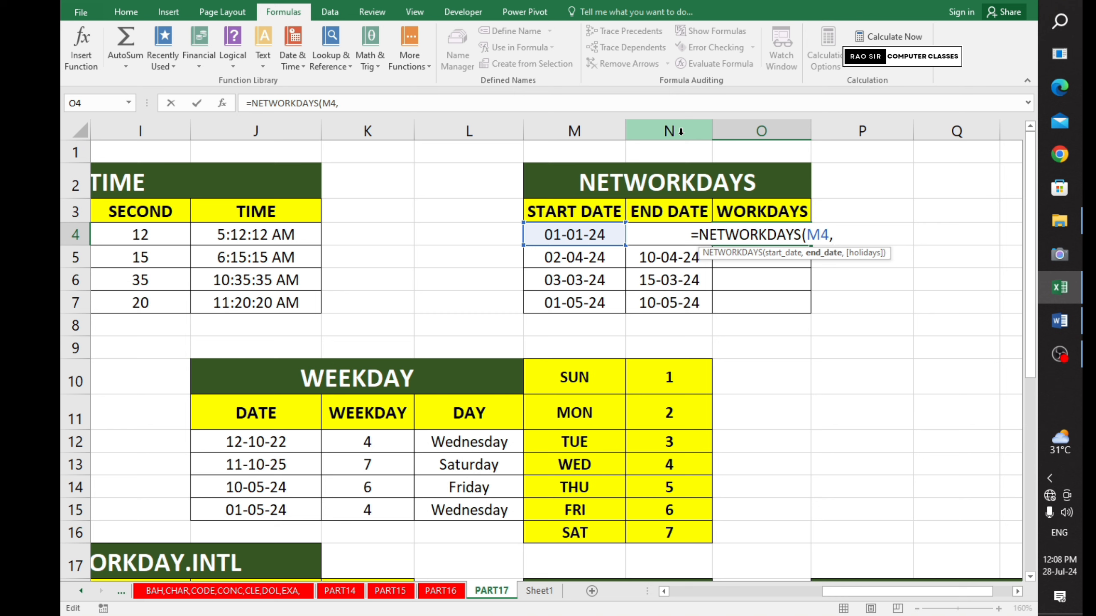
type("N")
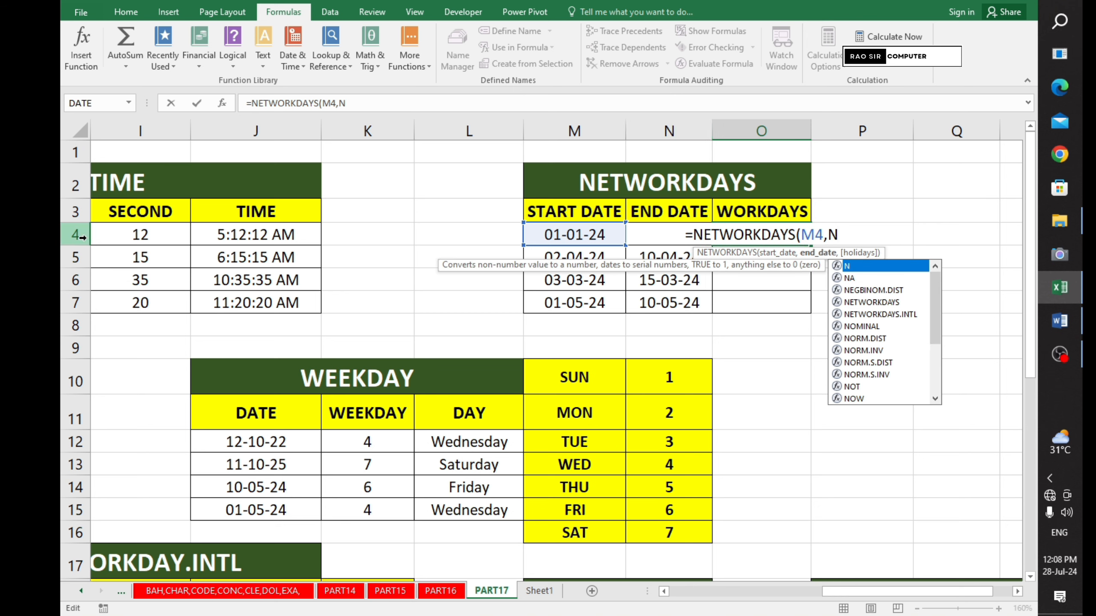
type("4")
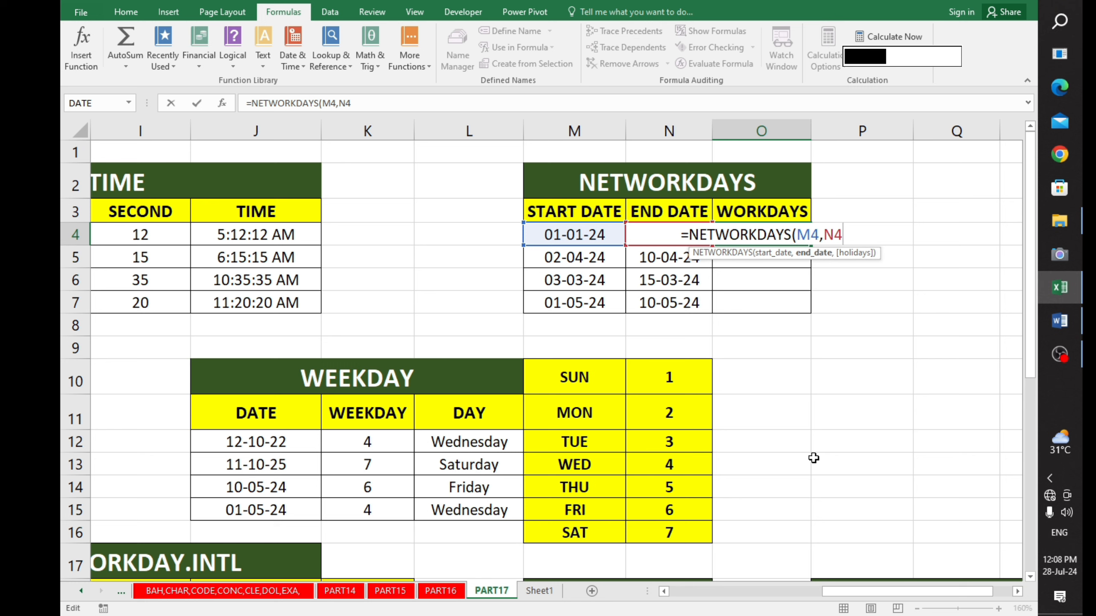
type(")")
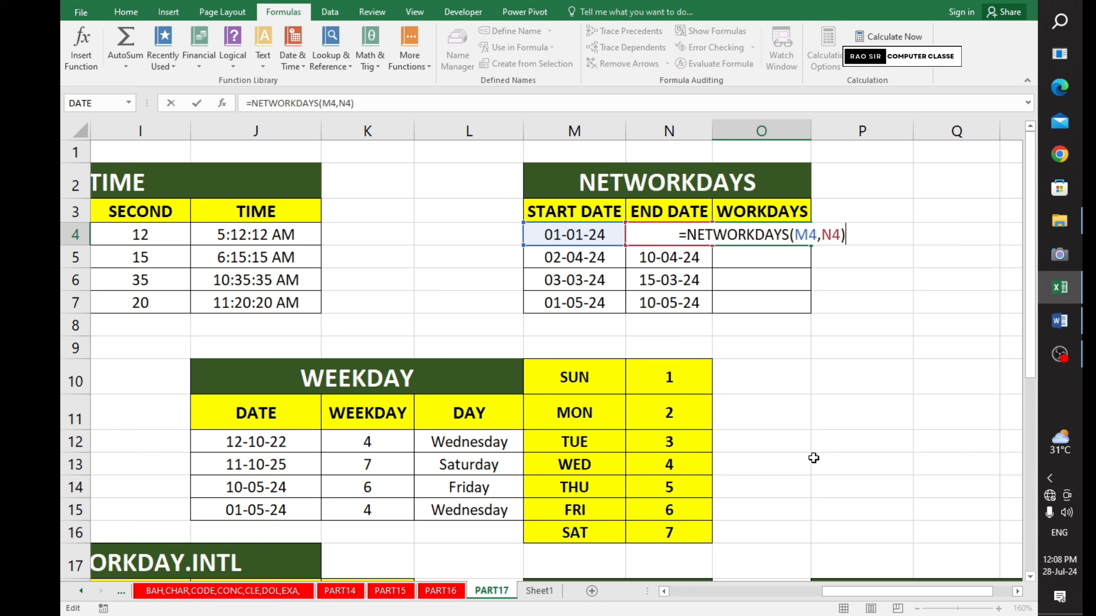
key("Return")
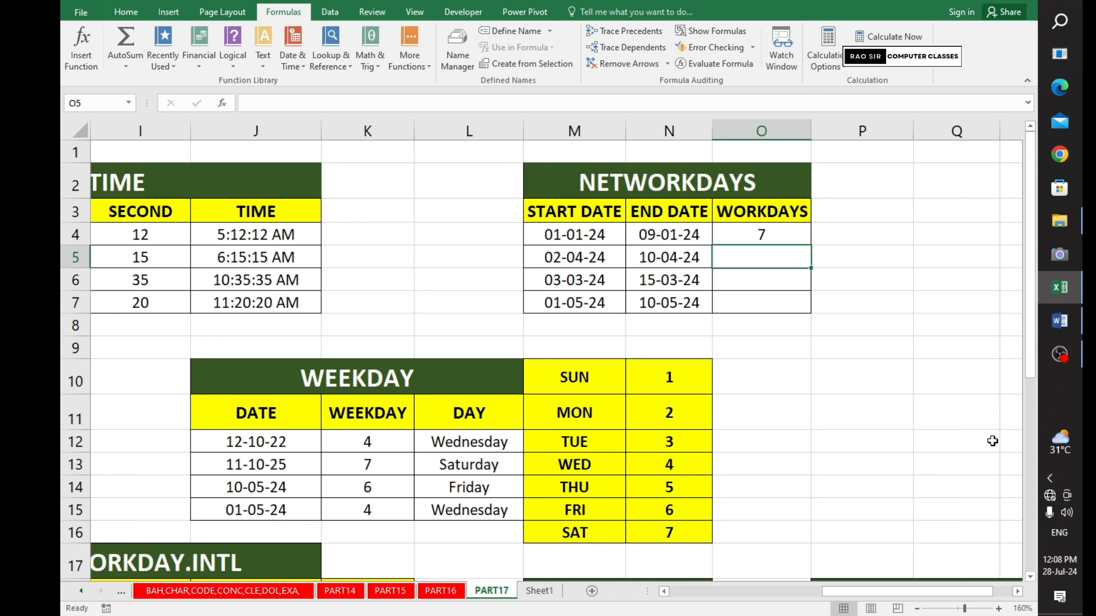
left_click(800, 239)
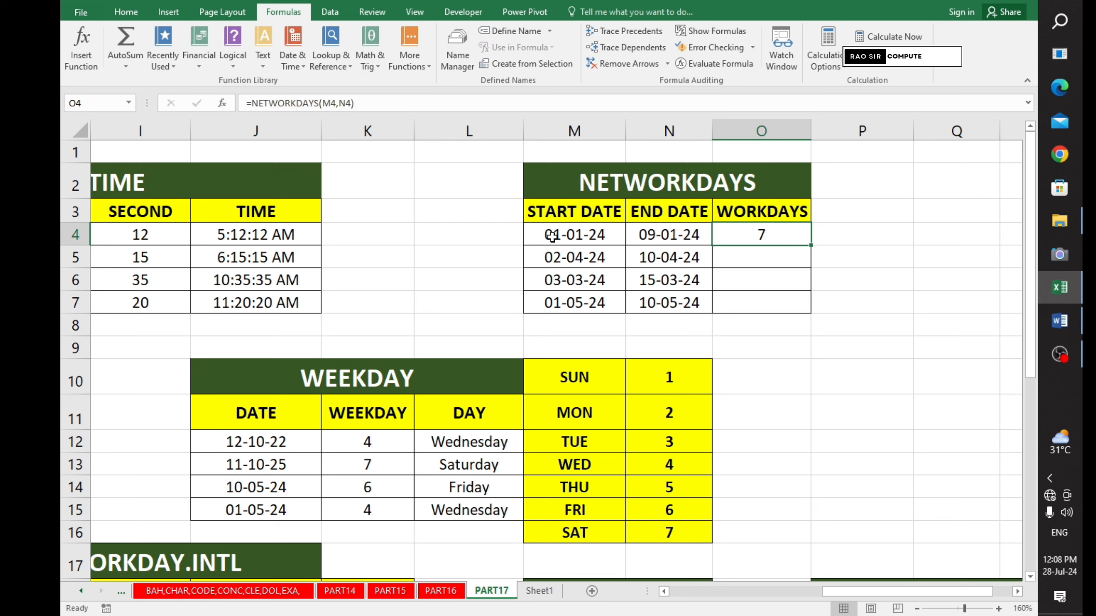
left_click_drag(811, 245, 807, 304)
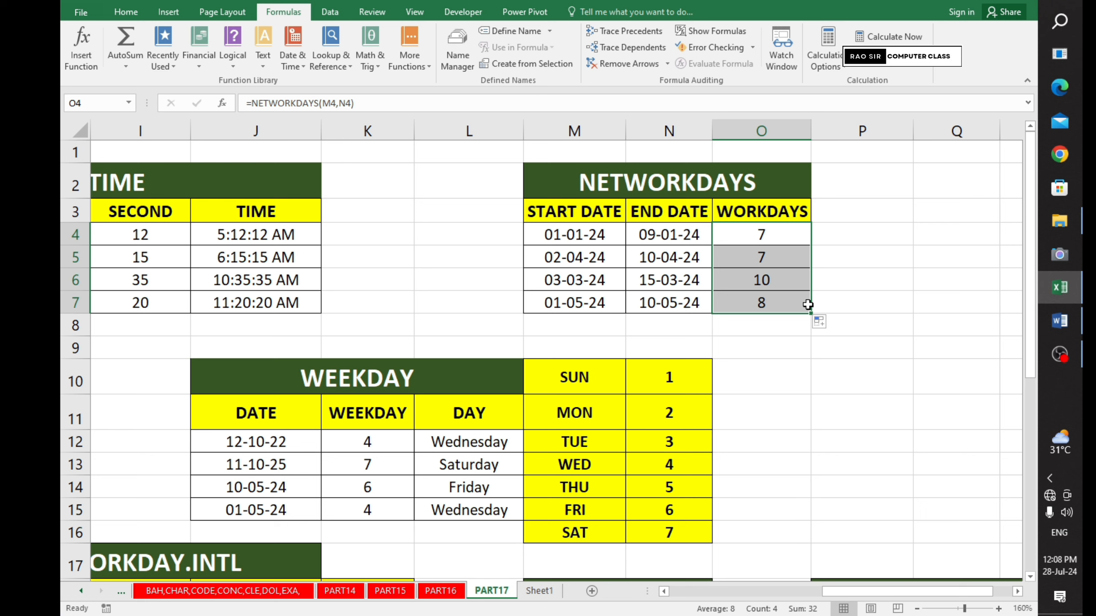
Step: Check the formula in O7 and consult the system calendar for July 2024
left_click(750, 308)
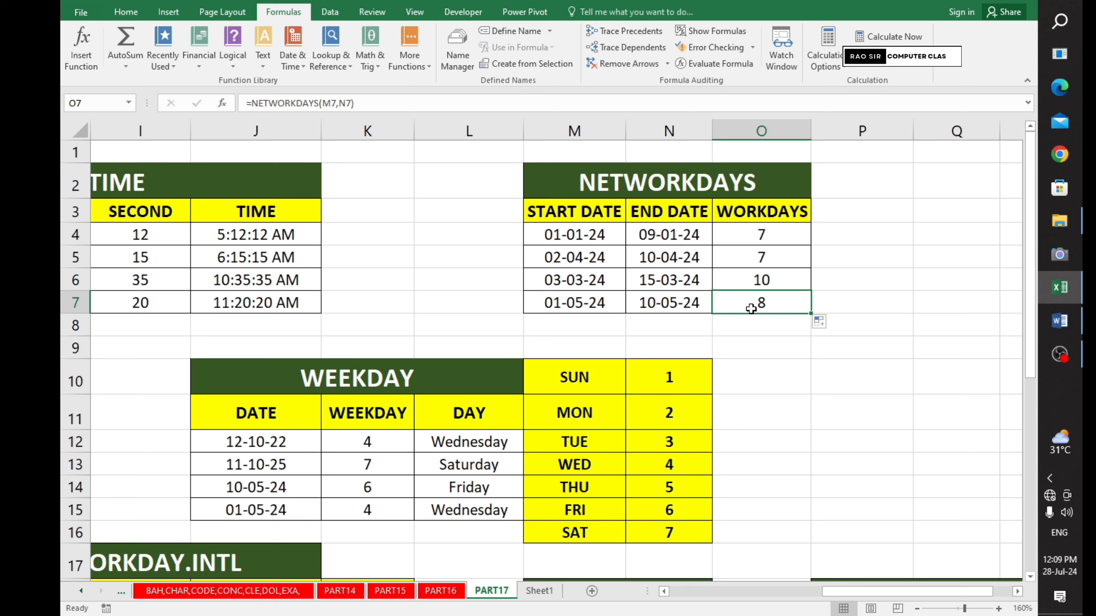
left_click(1061, 563)
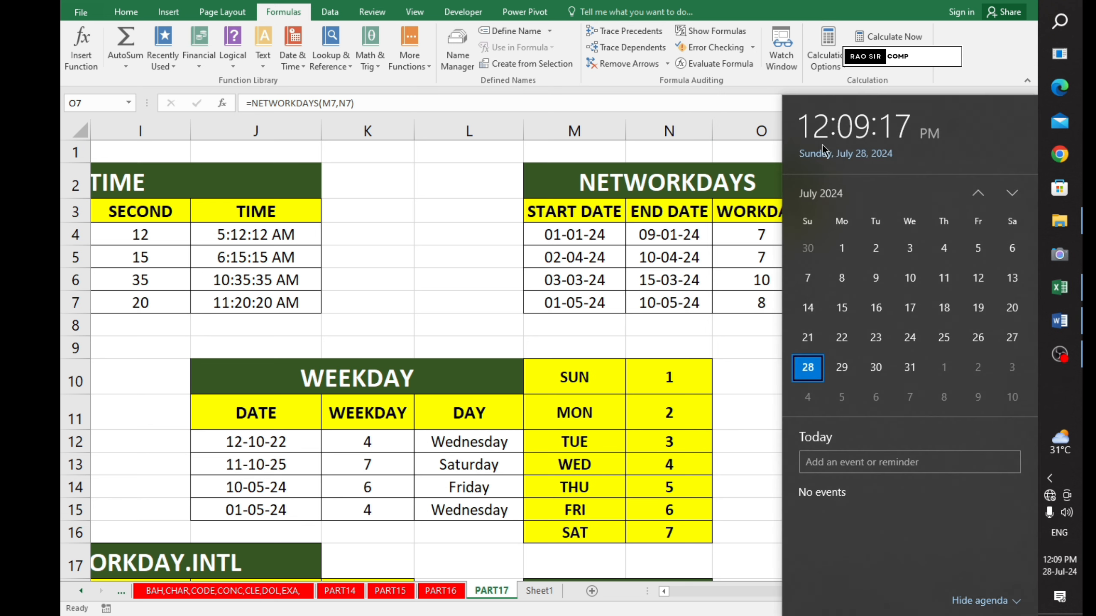
left_click(756, 359)
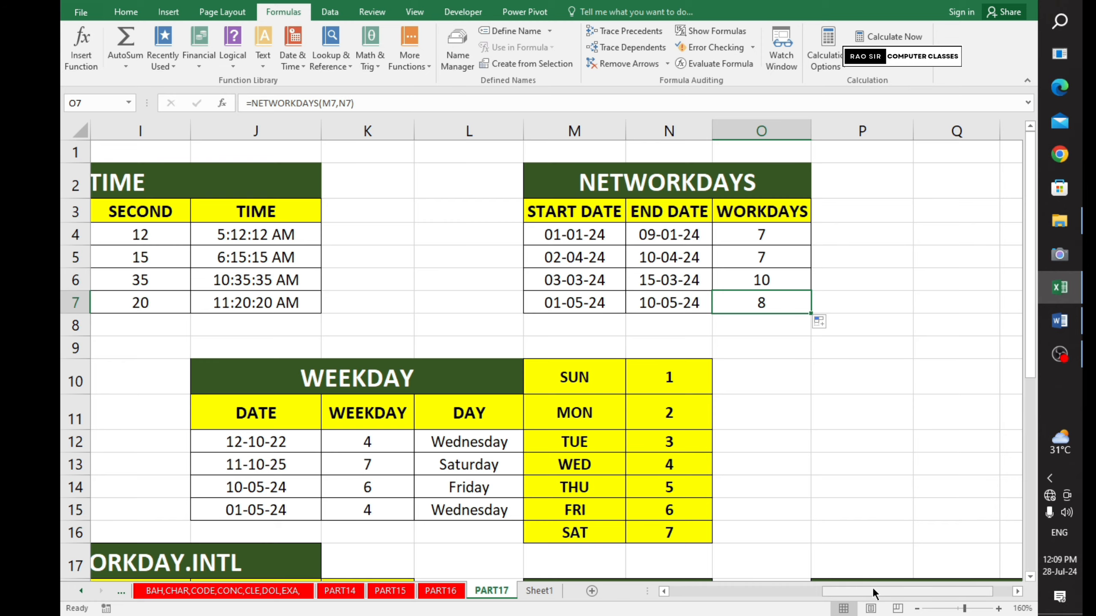
Step: Re-enter =NOW() in cell A11 under the NOW heading and check the cell
left_click_drag(873, 591, 667, 593)
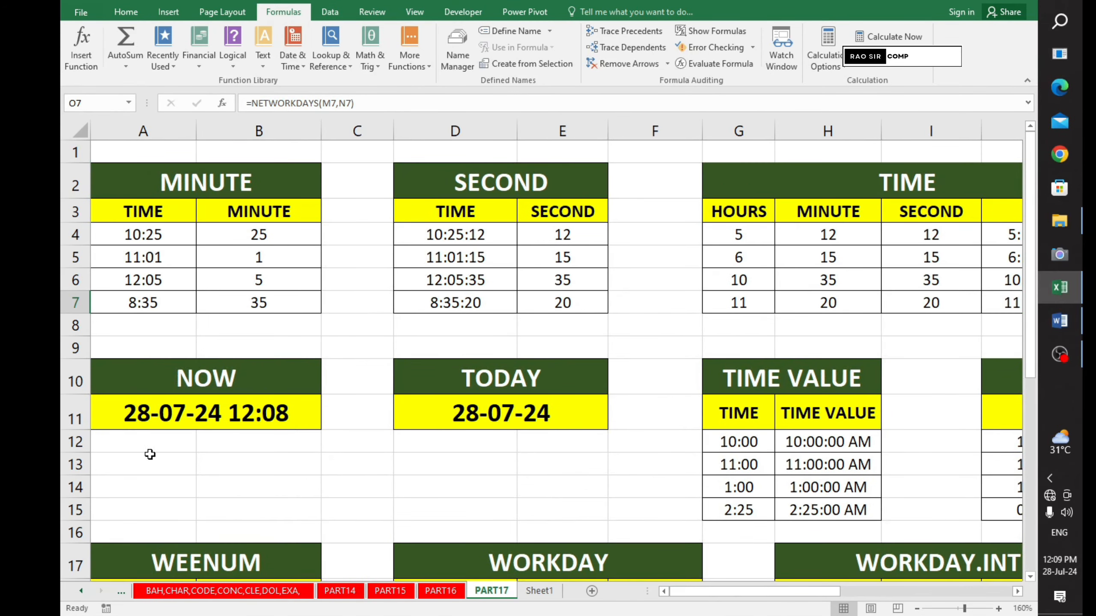
scroll(177, 456, "down", 1)
scroll(178, 456, "down", 2)
left_click(201, 303)
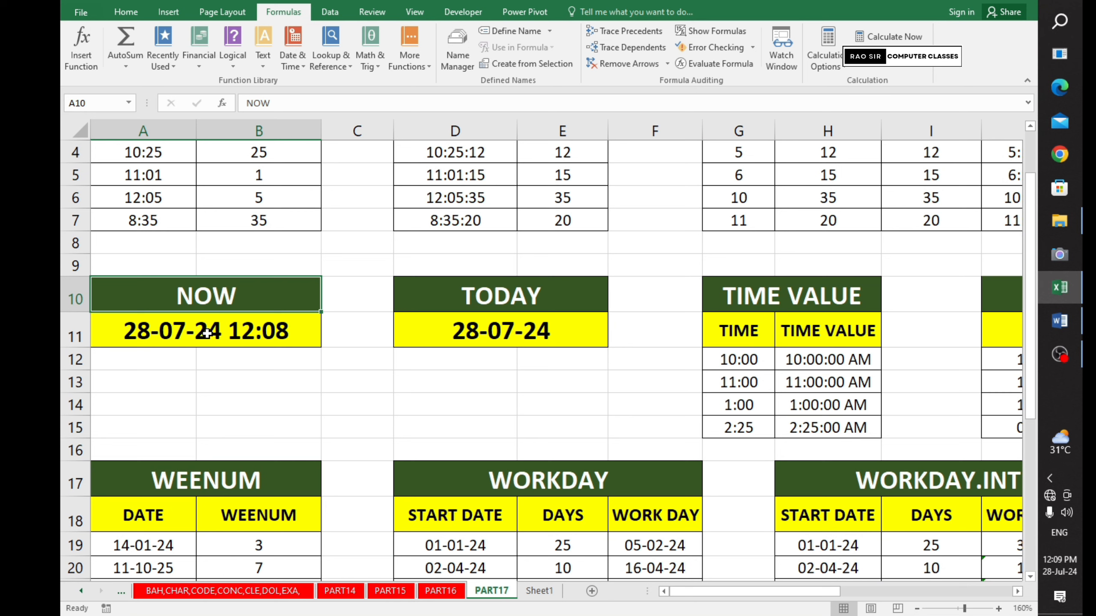
left_click(177, 335)
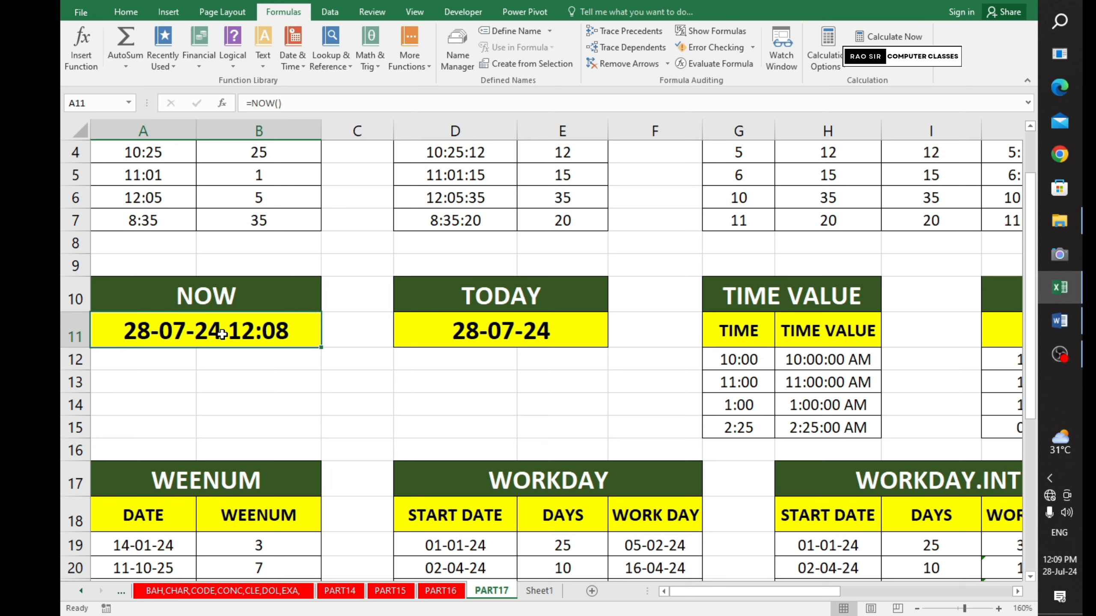
type("=")
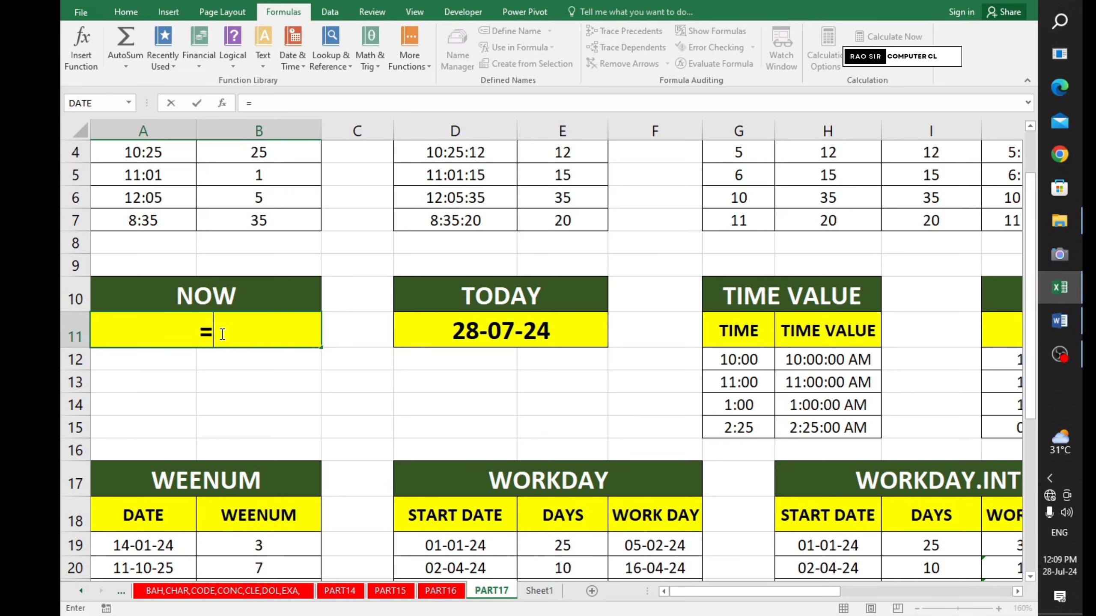
type("NOW")
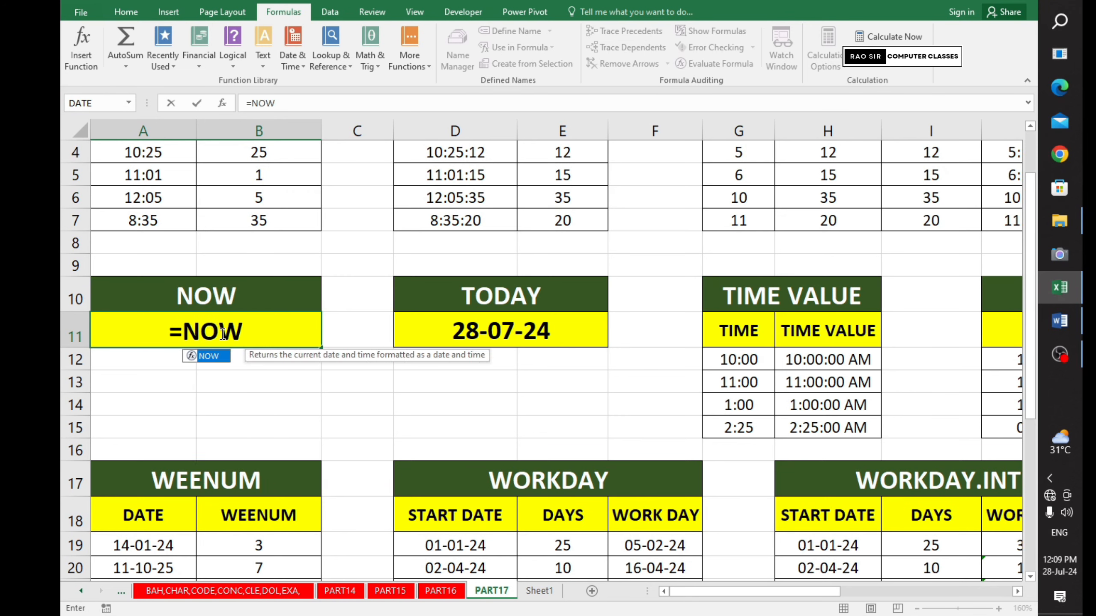
type("(")
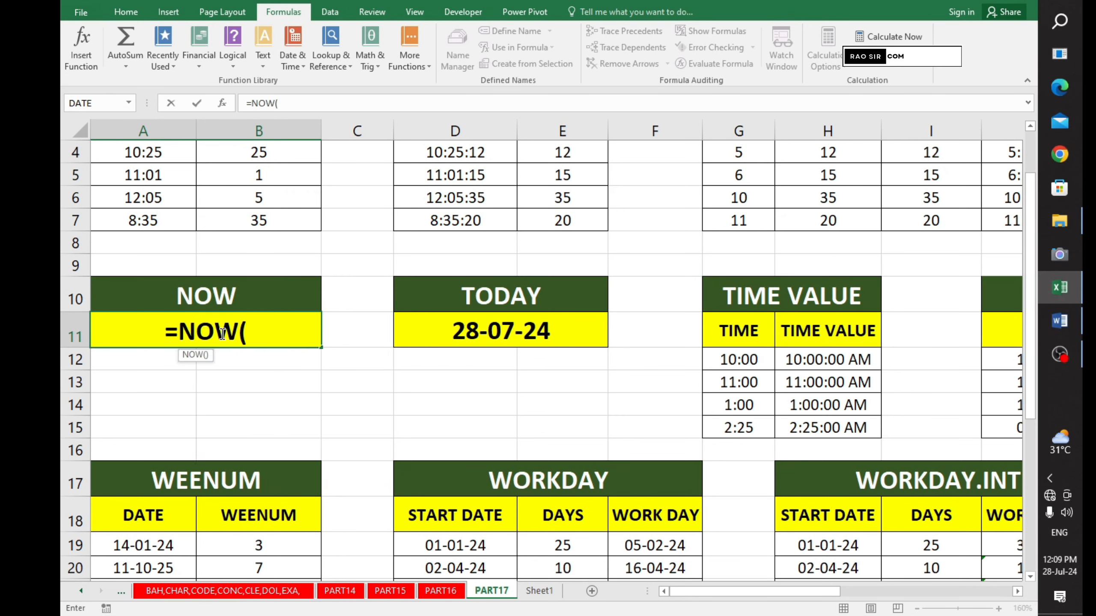
type(")")
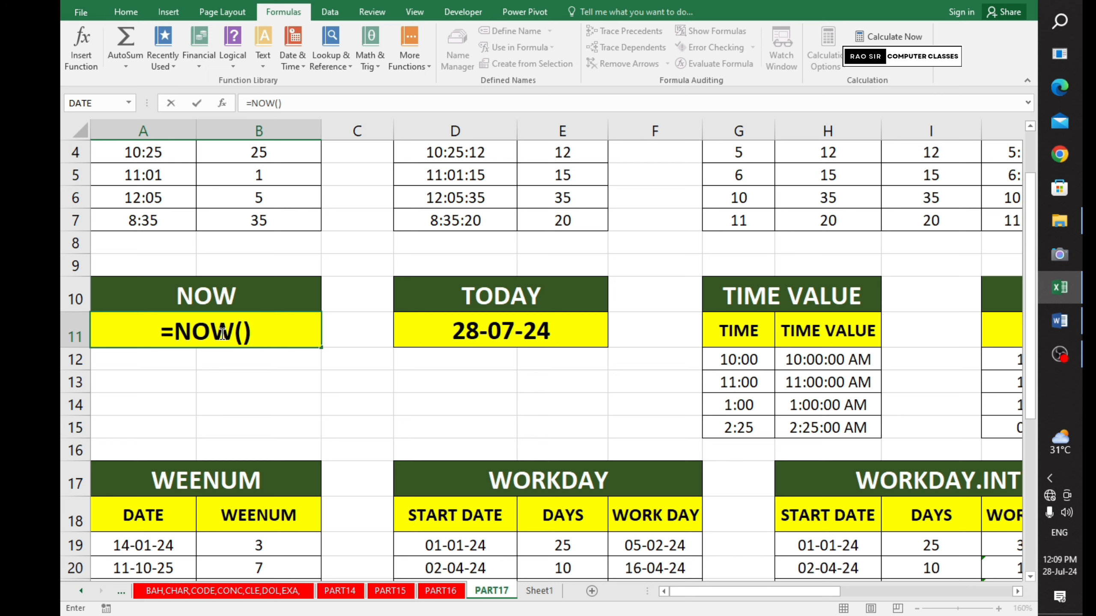
key("Return")
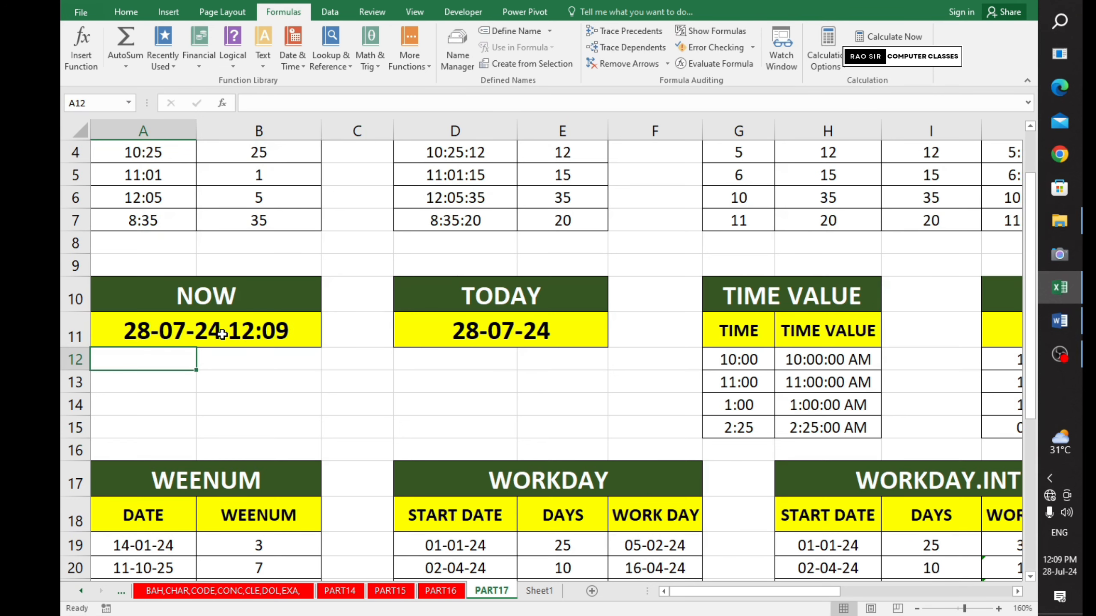
left_click(157, 335)
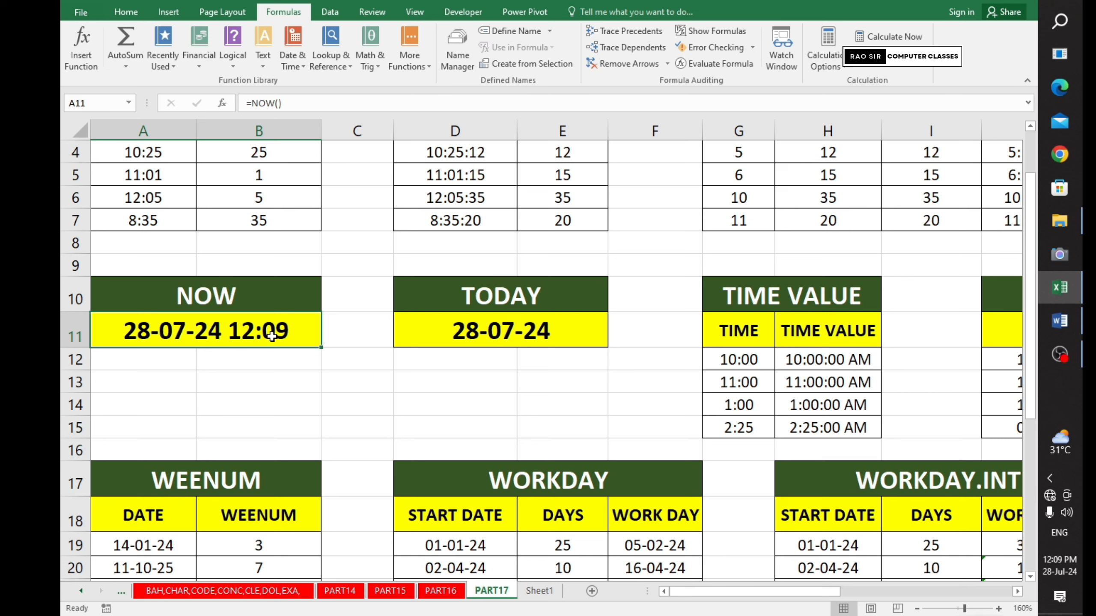
Step: Re-enter =TODAY() in cell D11 under the TODAY heading and compare it with the NOW cell A11
left_click(493, 332)
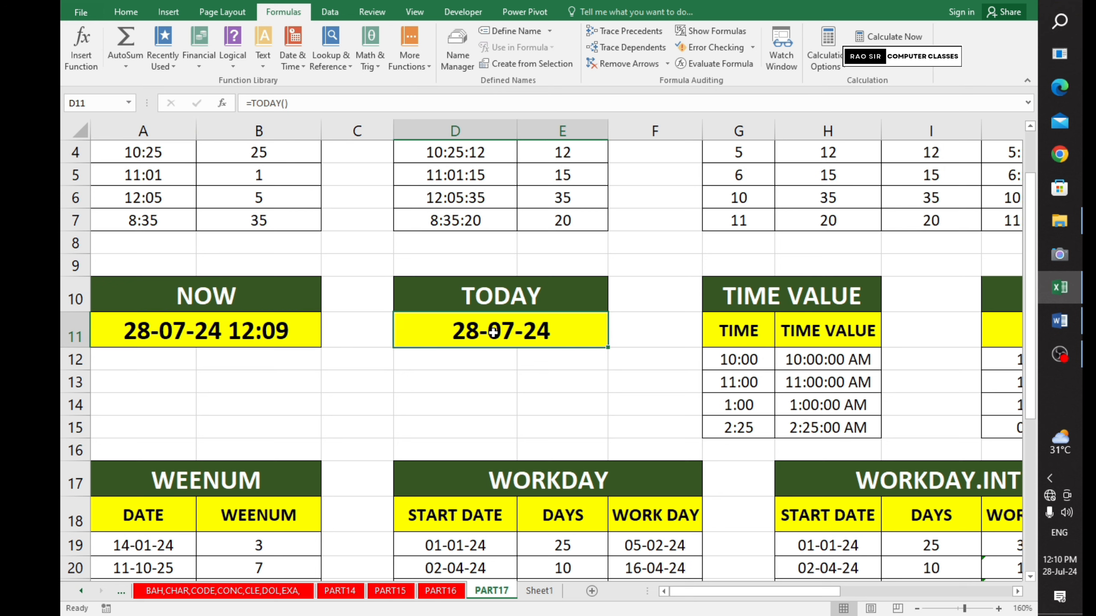
type("=")
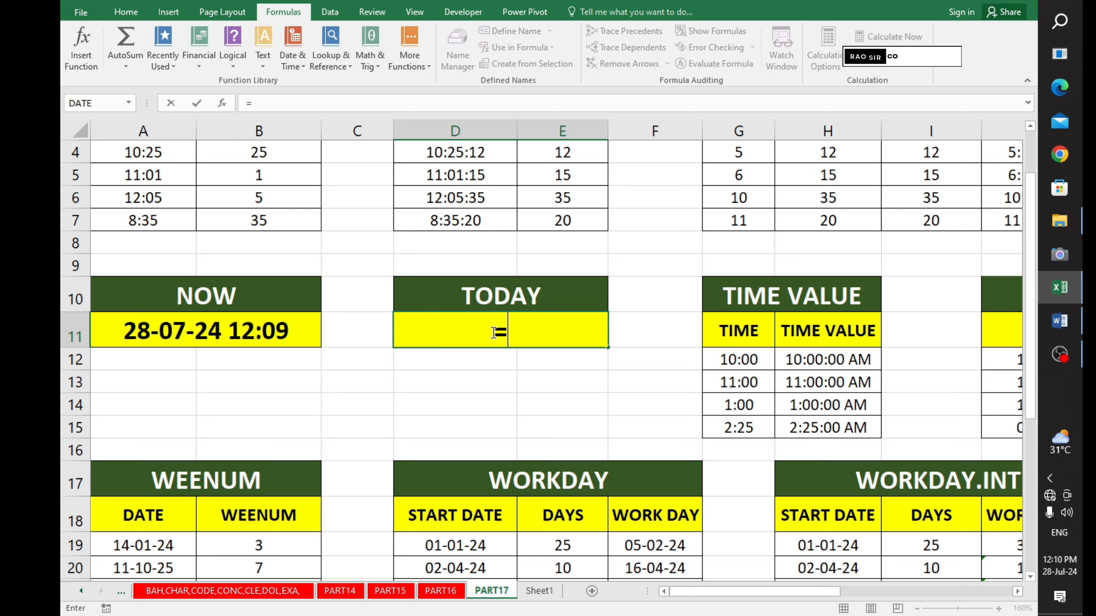
type("TODAY")
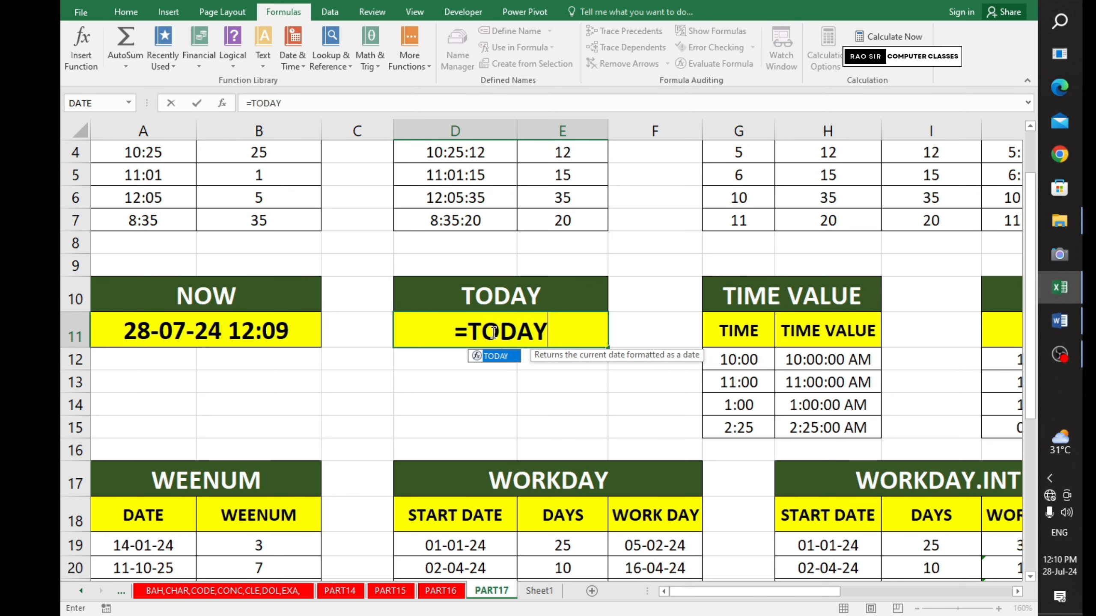
type("()")
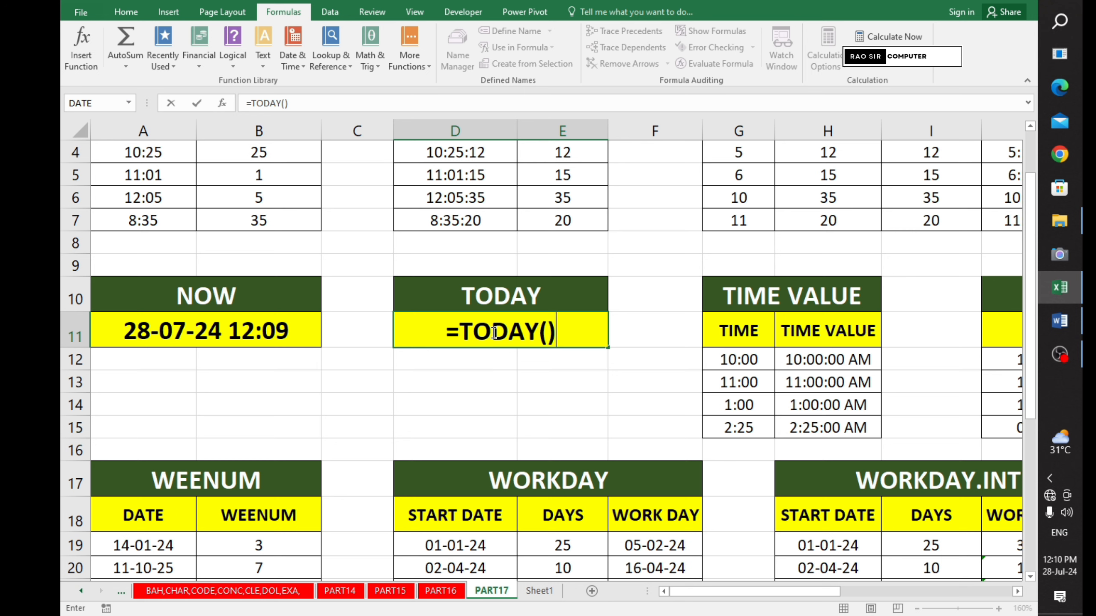
key("Return")
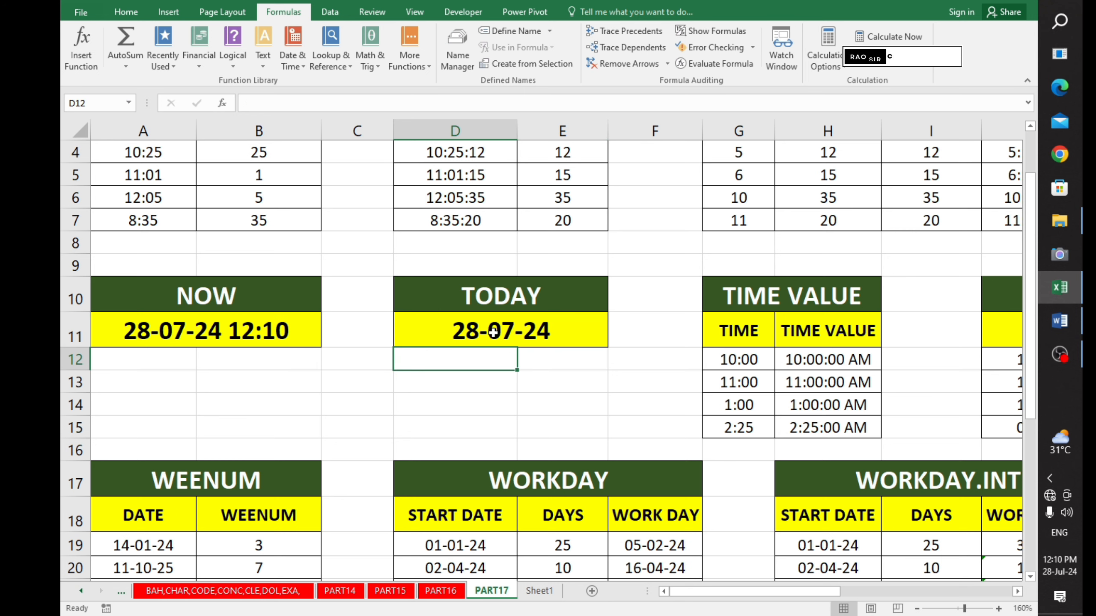
left_click(508, 331)
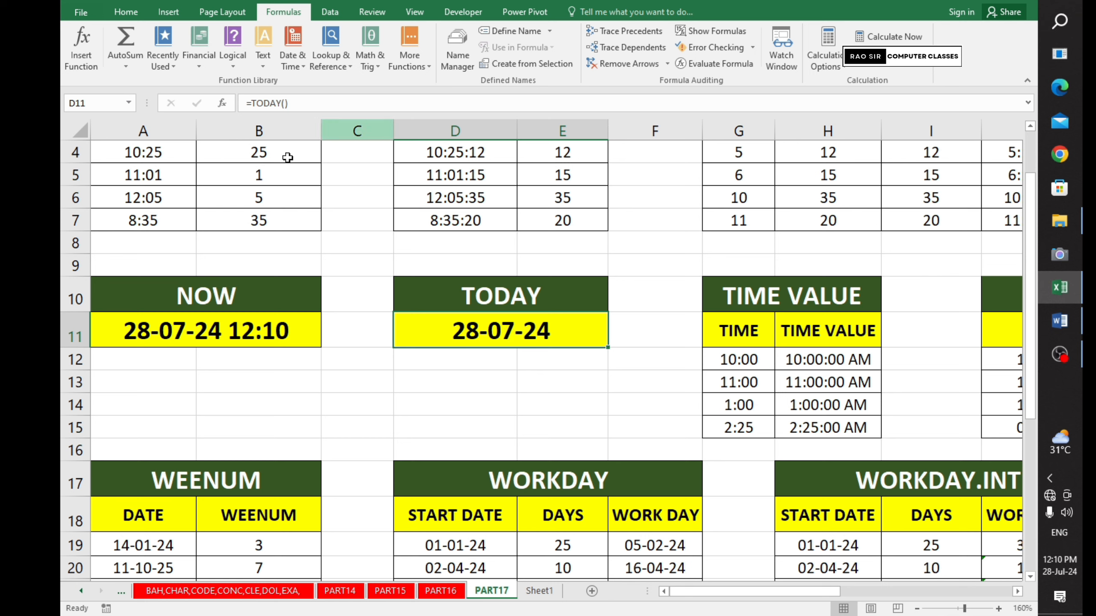
left_click(233, 332)
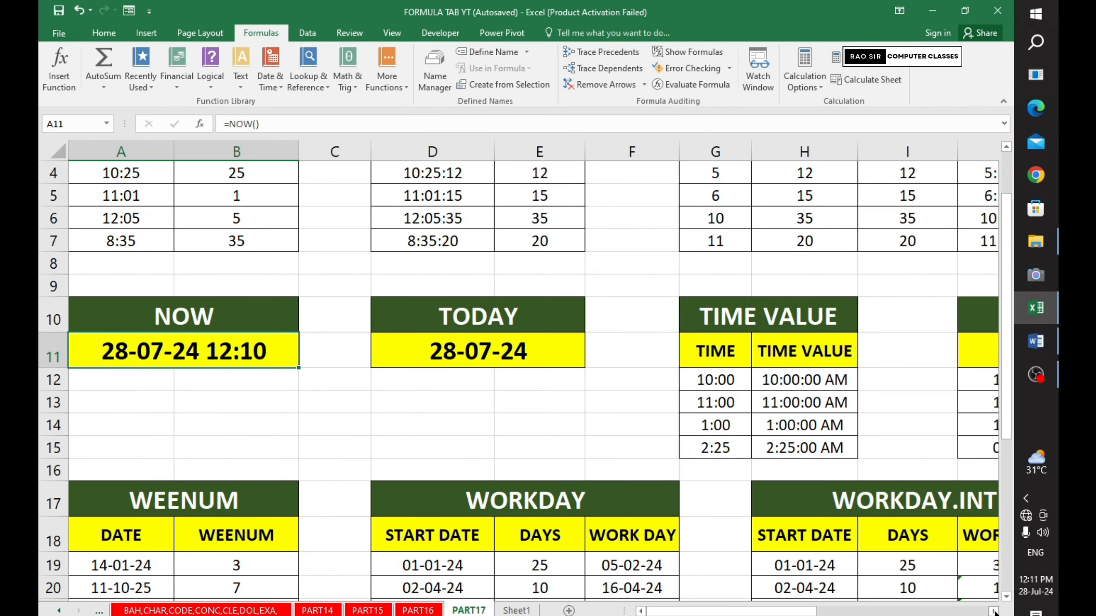
Step: Examine the TIME VALUE table in G10:H15 and the formula in H12
left_click(994, 612)
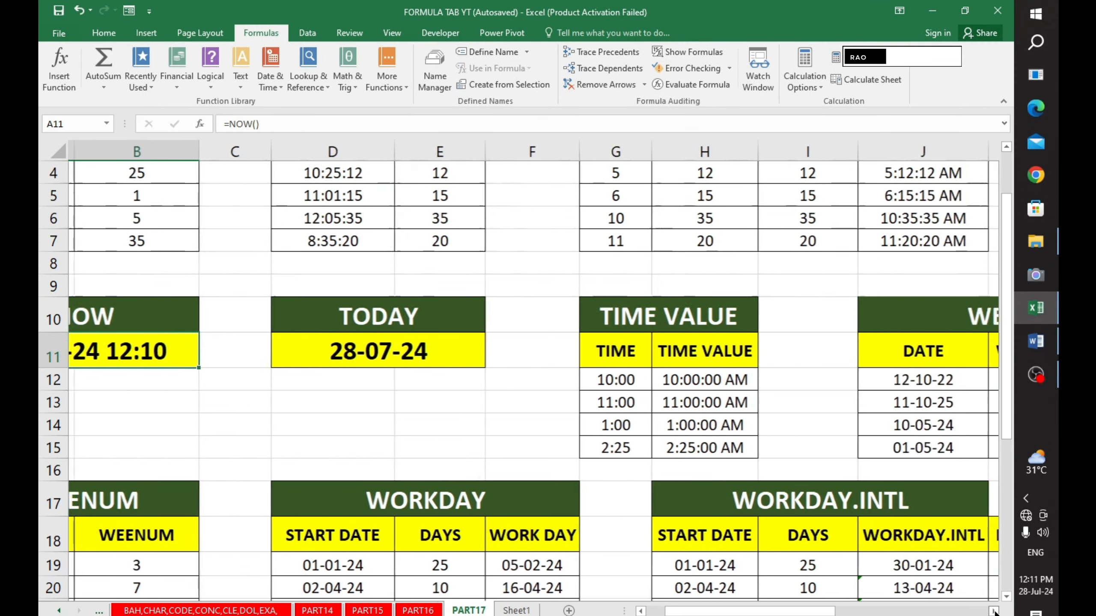
left_click(994, 611)
left_click(994, 612)
left_click(994, 612)
left_click(377, 324)
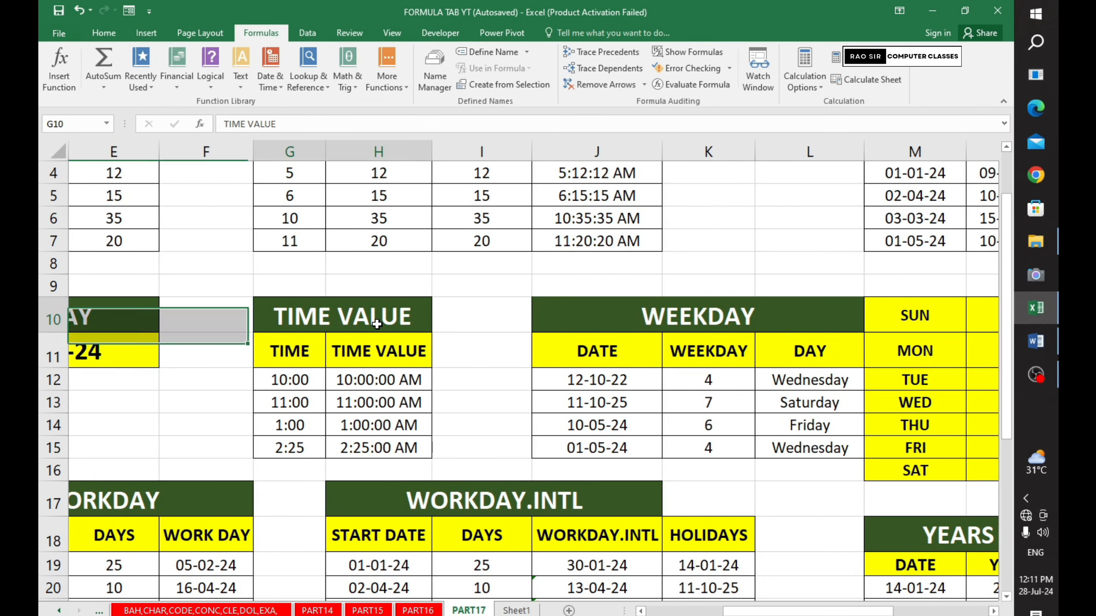
scroll(378, 323, "down", 1)
scroll(377, 324, "down", 1)
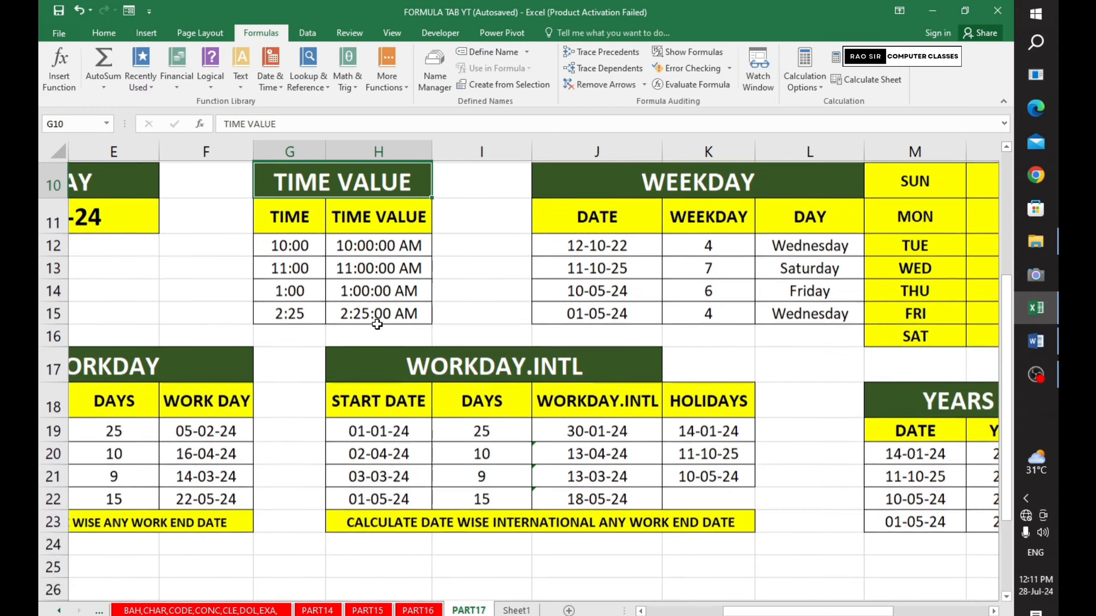
scroll(377, 324, "up", 1)
left_click_drag(281, 248, 370, 380)
left_click_drag(337, 317, 320, 310)
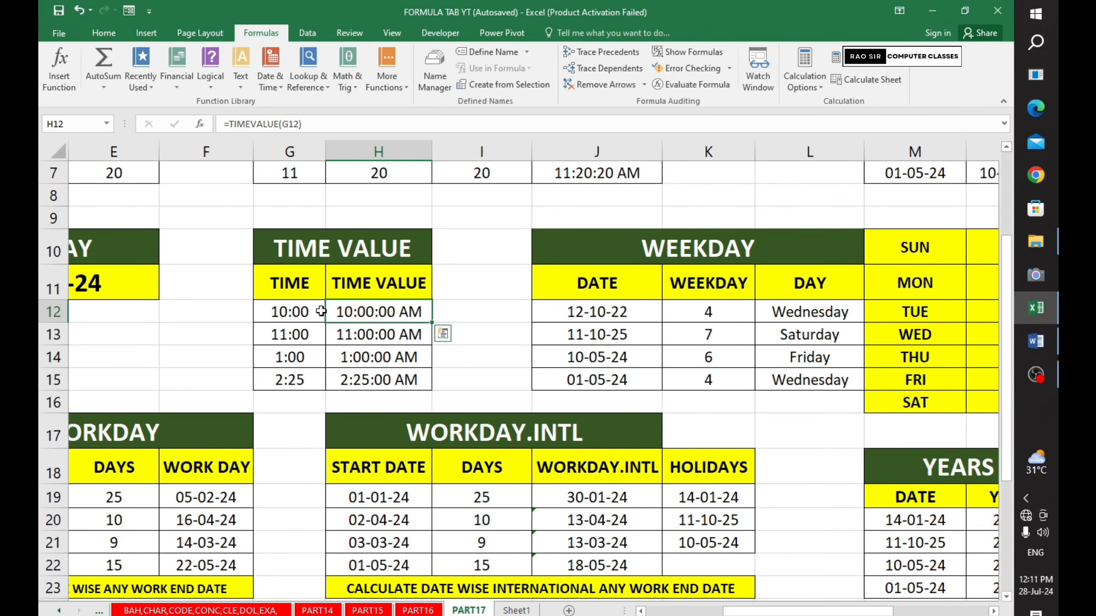
left_click(322, 285)
left_click(362, 250)
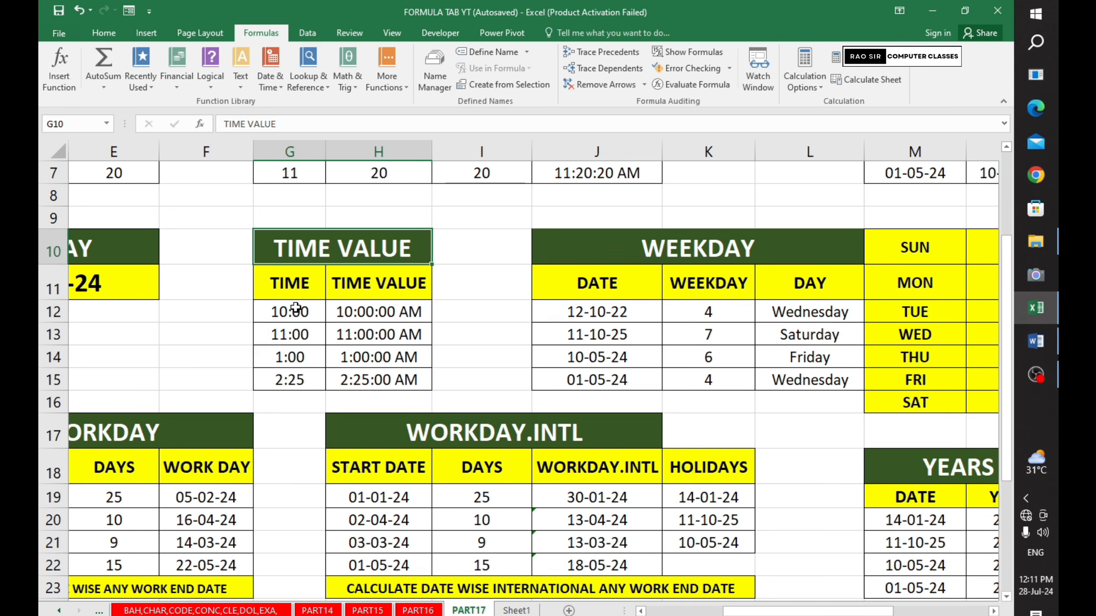
Step: Check the time entries in G12:G15 and compare their number format with that of the result cell H12
left_click(293, 284)
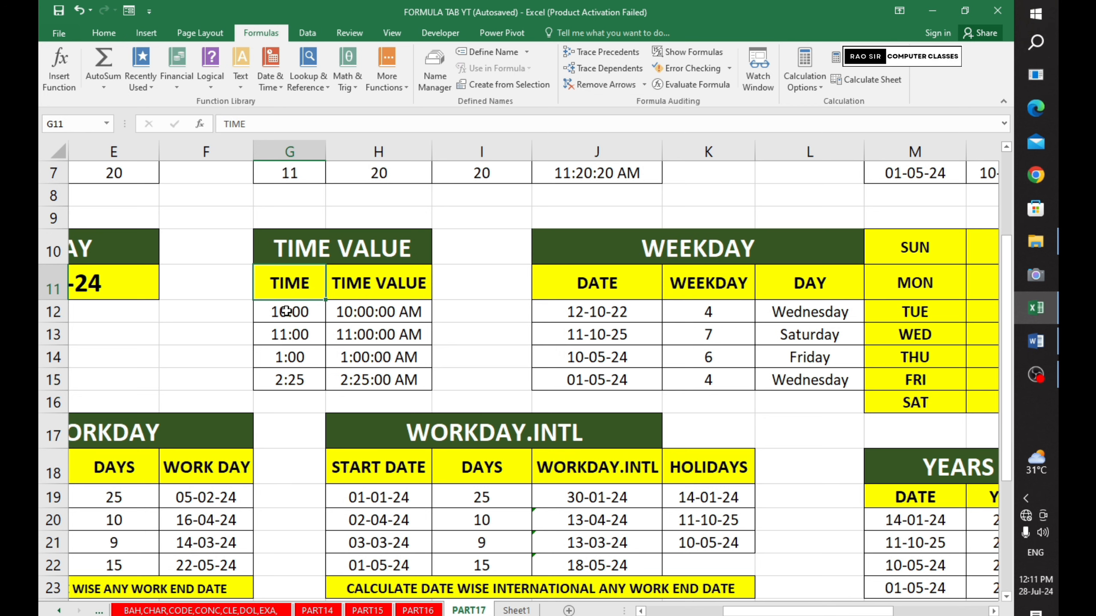
left_click(287, 312)
left_click(287, 335)
left_click(285, 359)
left_click(283, 382)
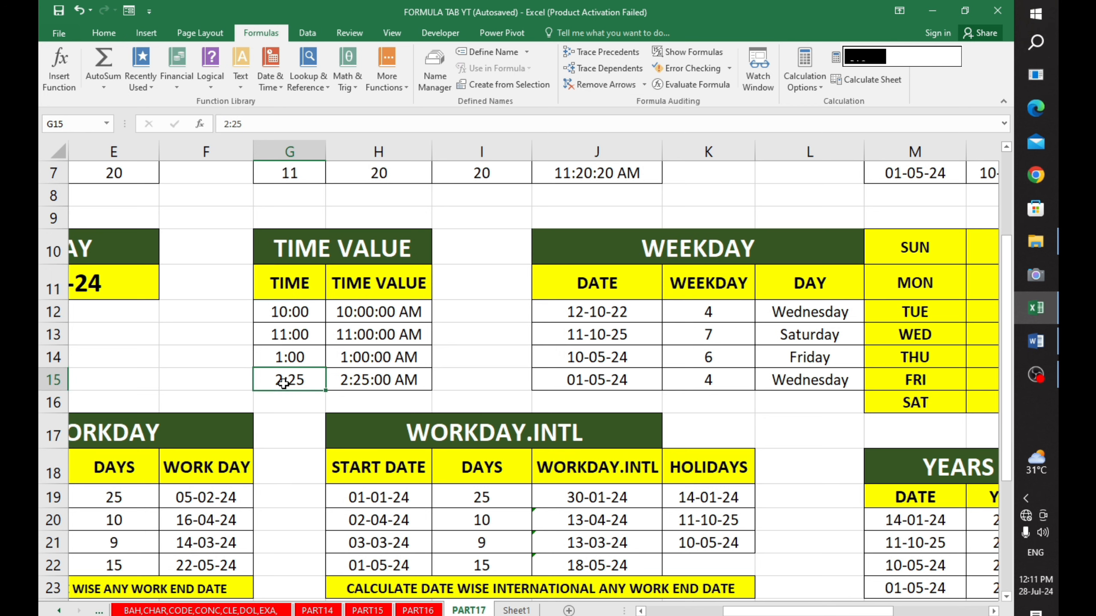
left_click(97, 37)
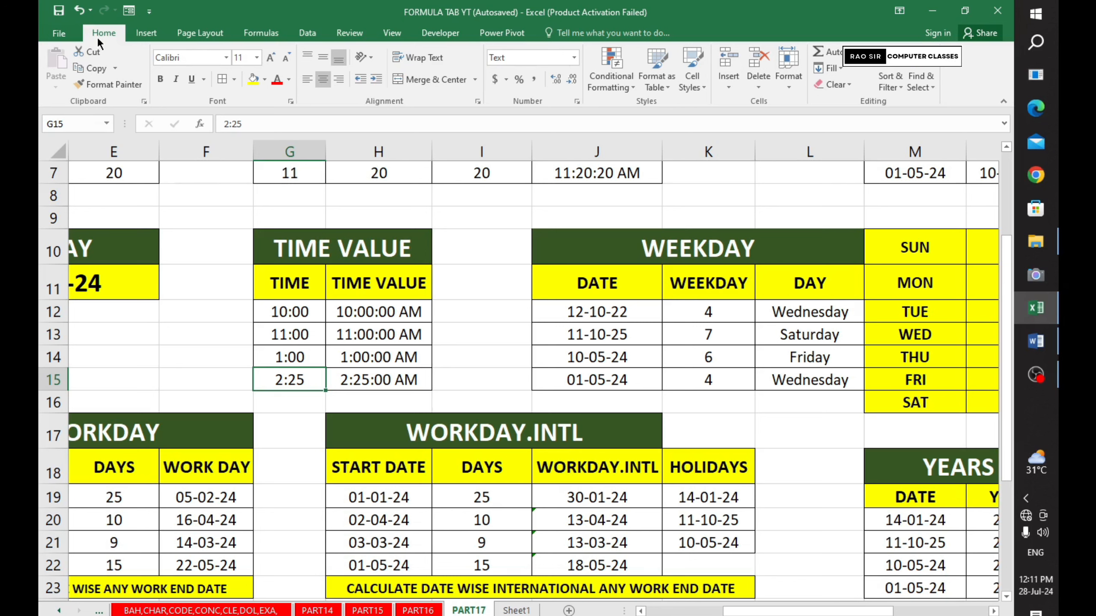
left_click(503, 57)
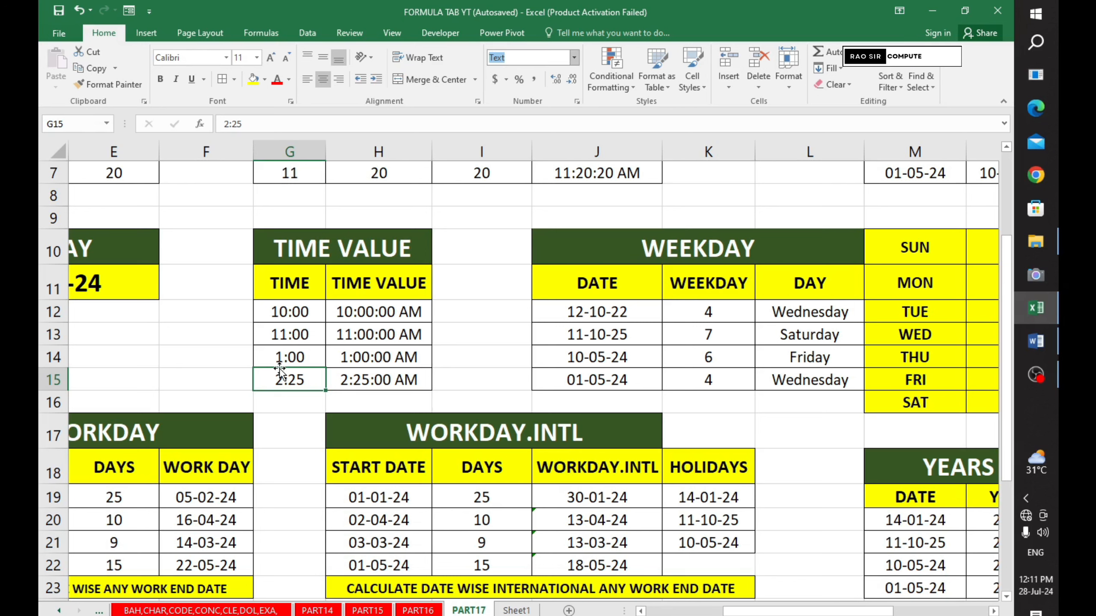
left_click(292, 361)
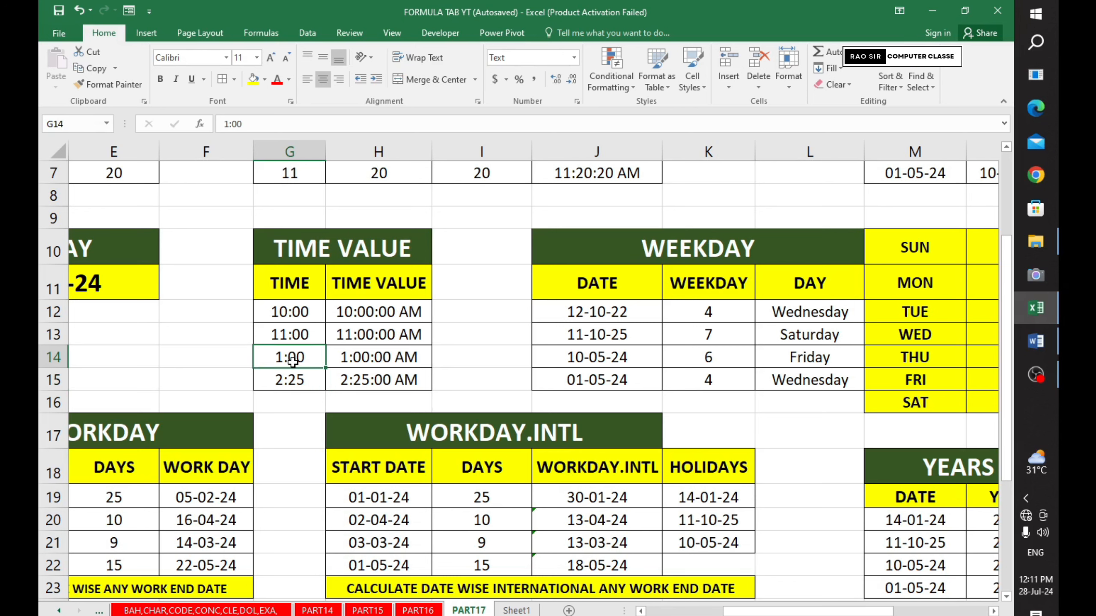
left_click(297, 337)
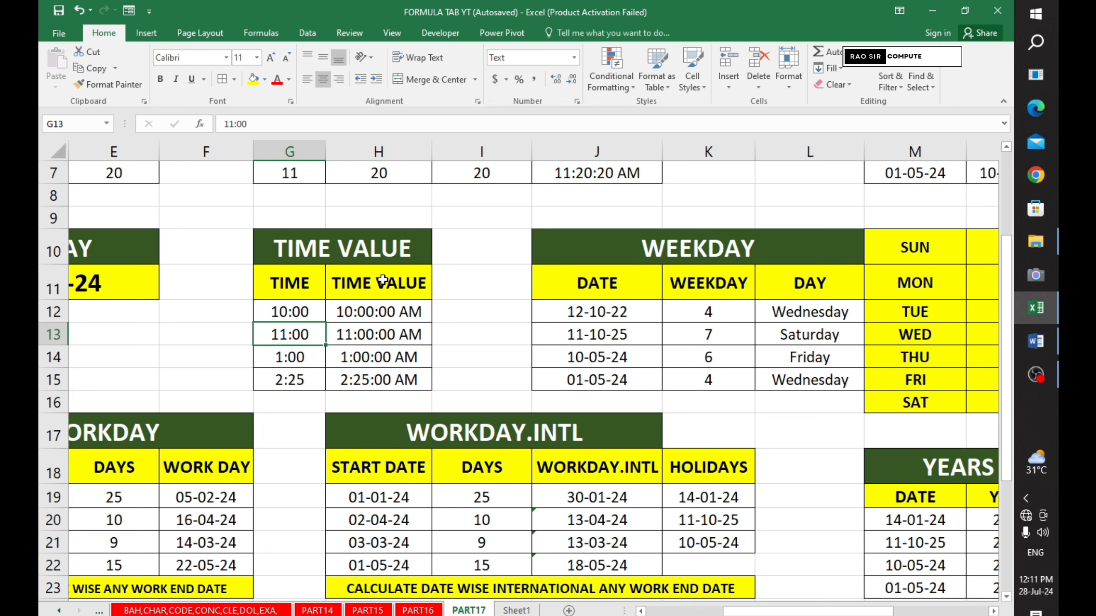
left_click(362, 317)
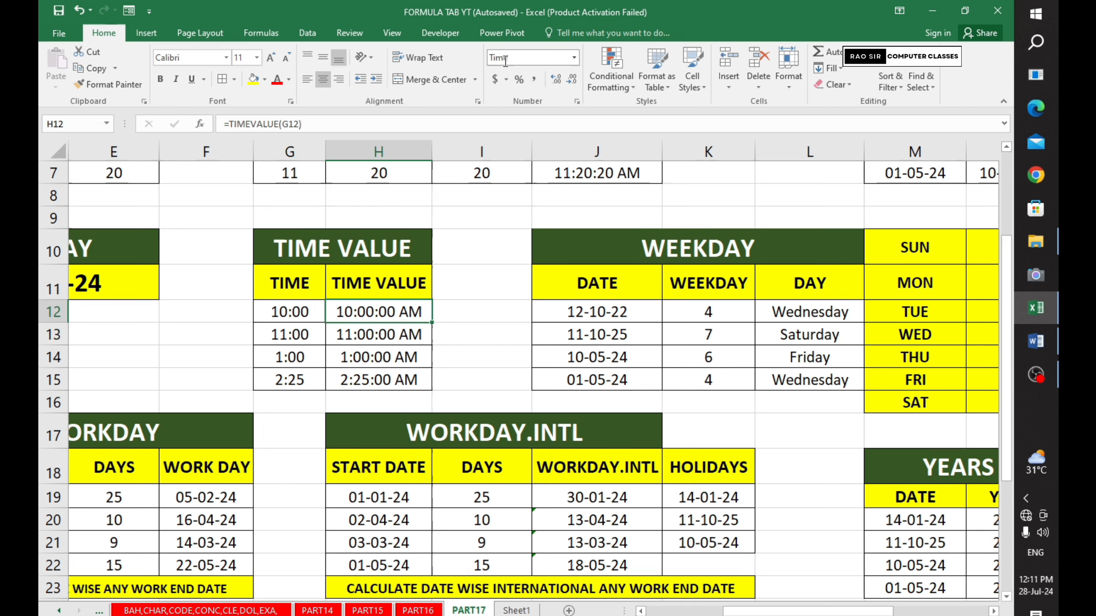
left_click(305, 308)
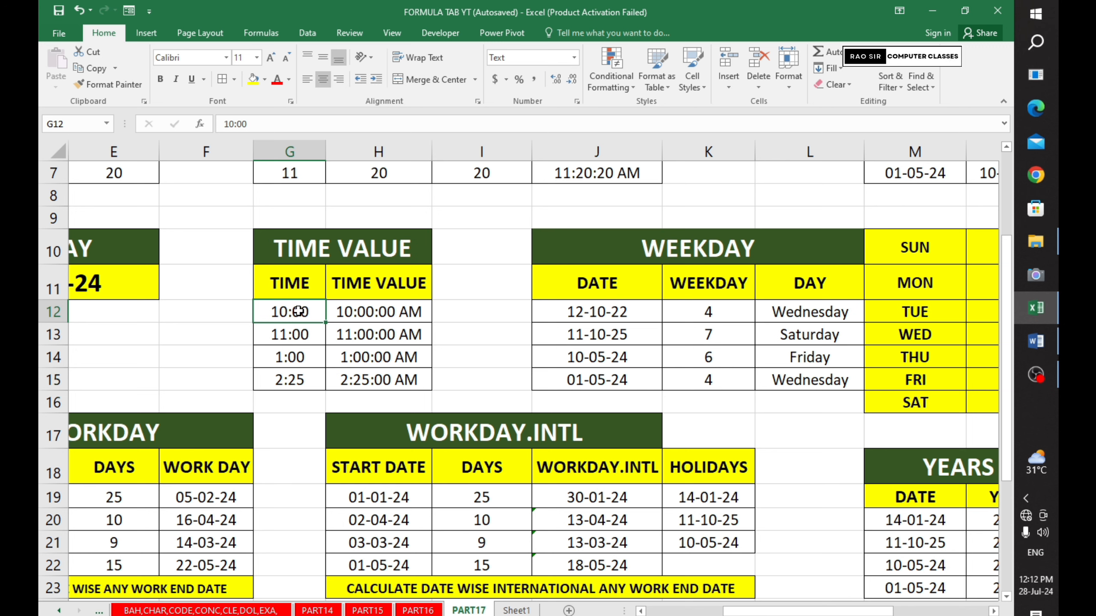
left_click_drag(300, 312, 298, 380)
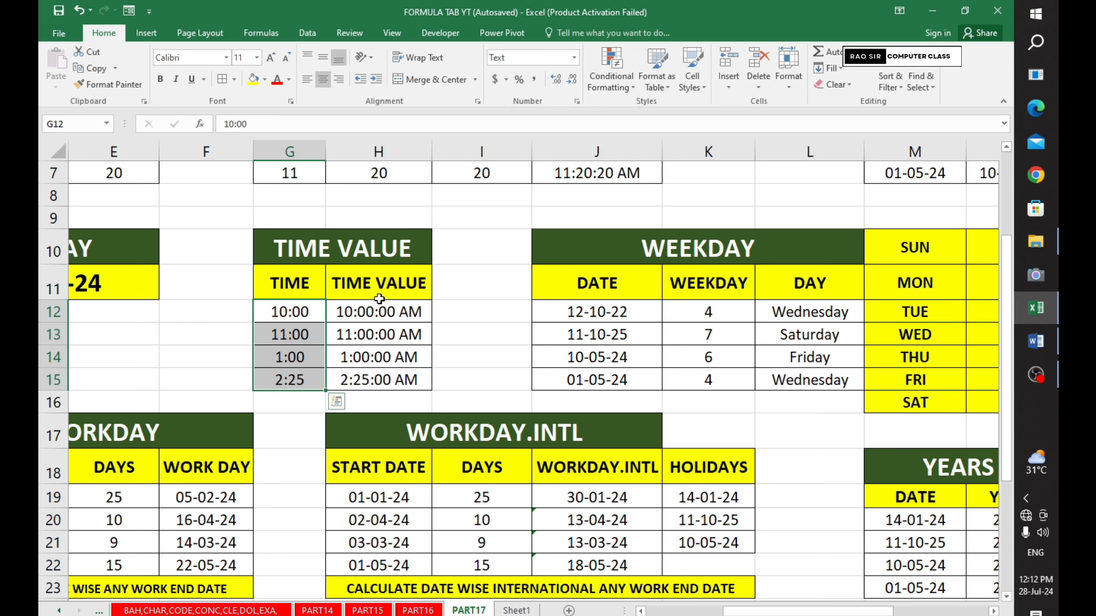
left_click(361, 311)
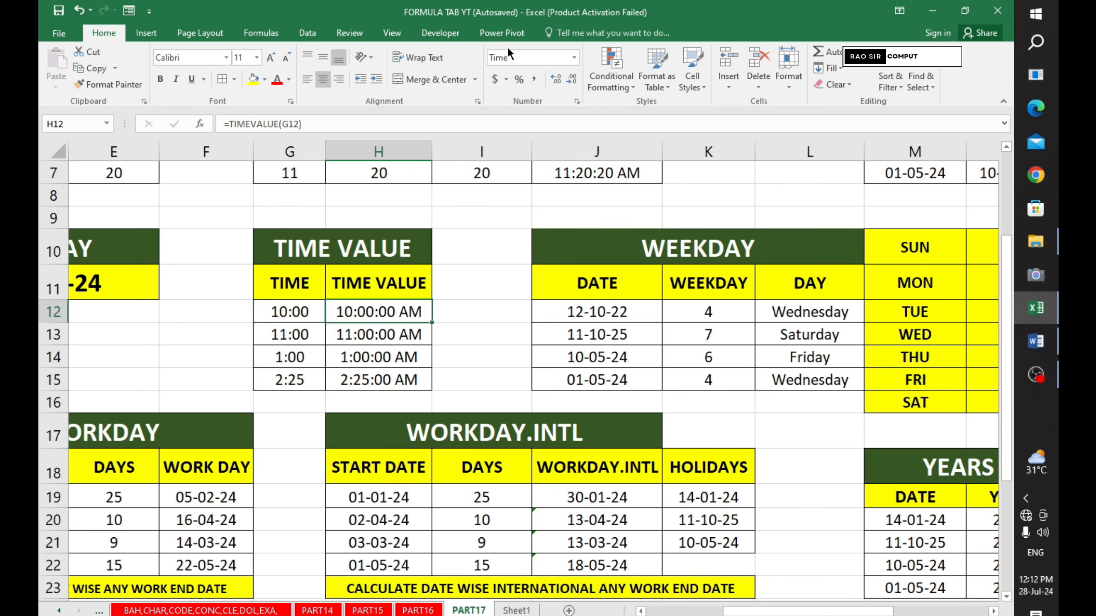
Step: Clear the TIME VALUE results in H12:H15 and enter =TIMEVALUE(G12) in H12
left_click_drag(382, 313, 388, 380)
key("Delete")
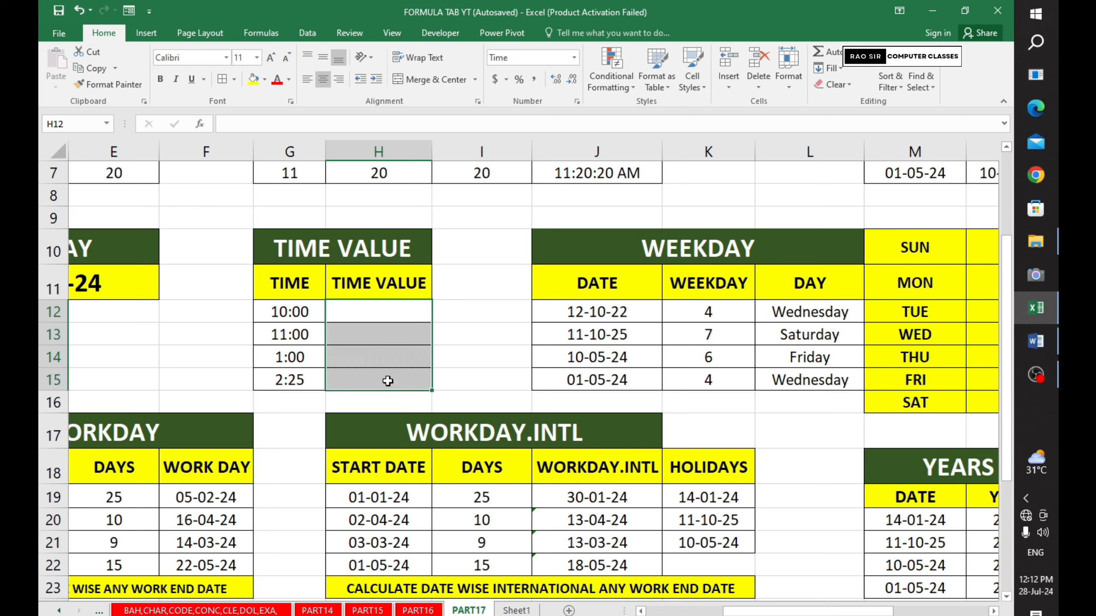
left_click(381, 313)
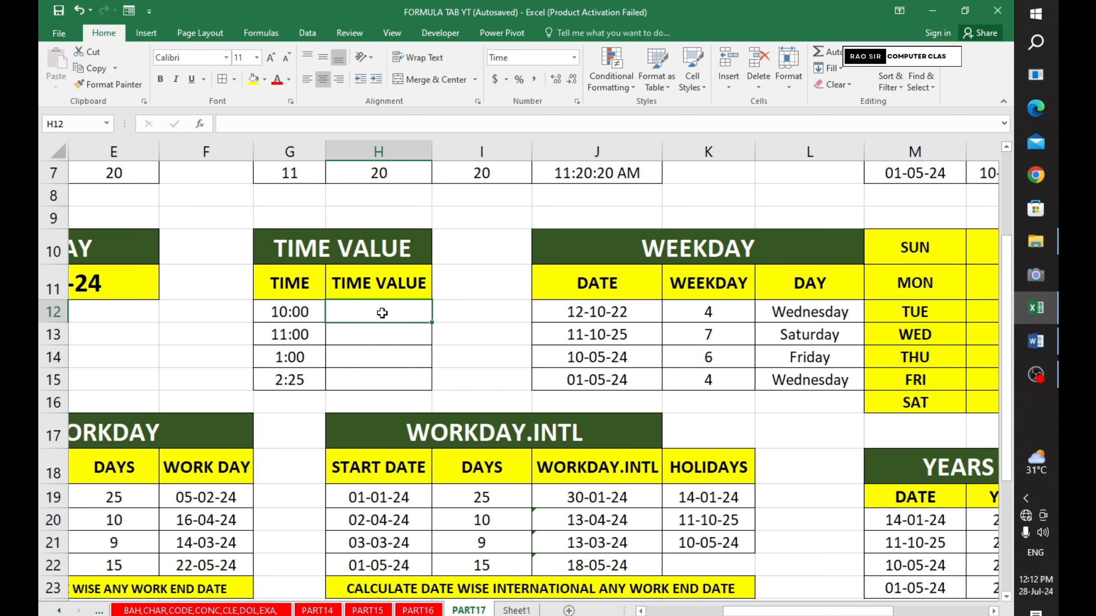
type("=TI")
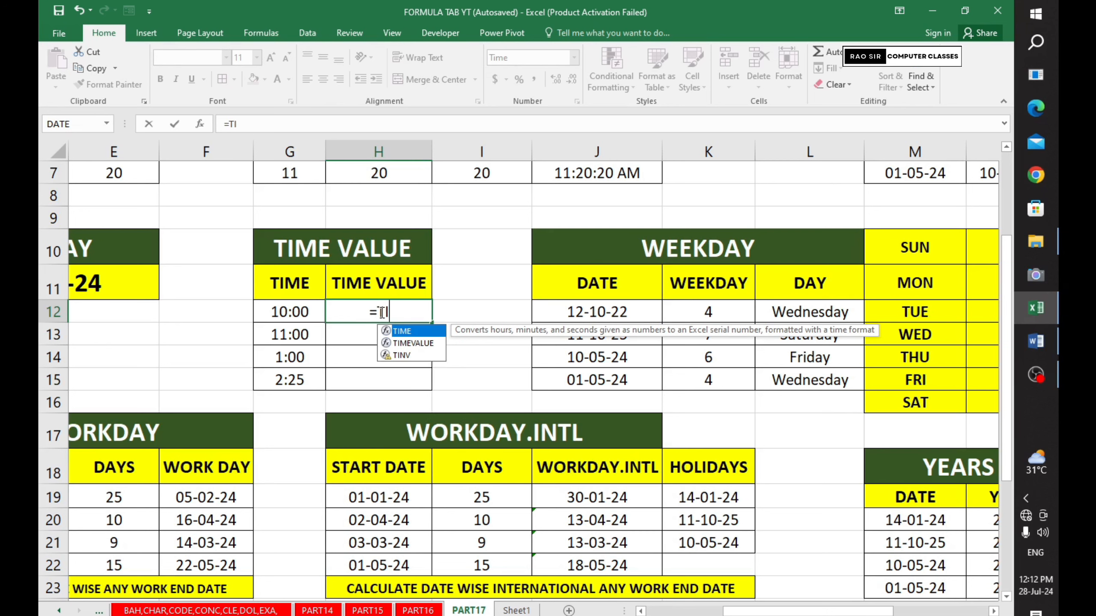
type("ME")
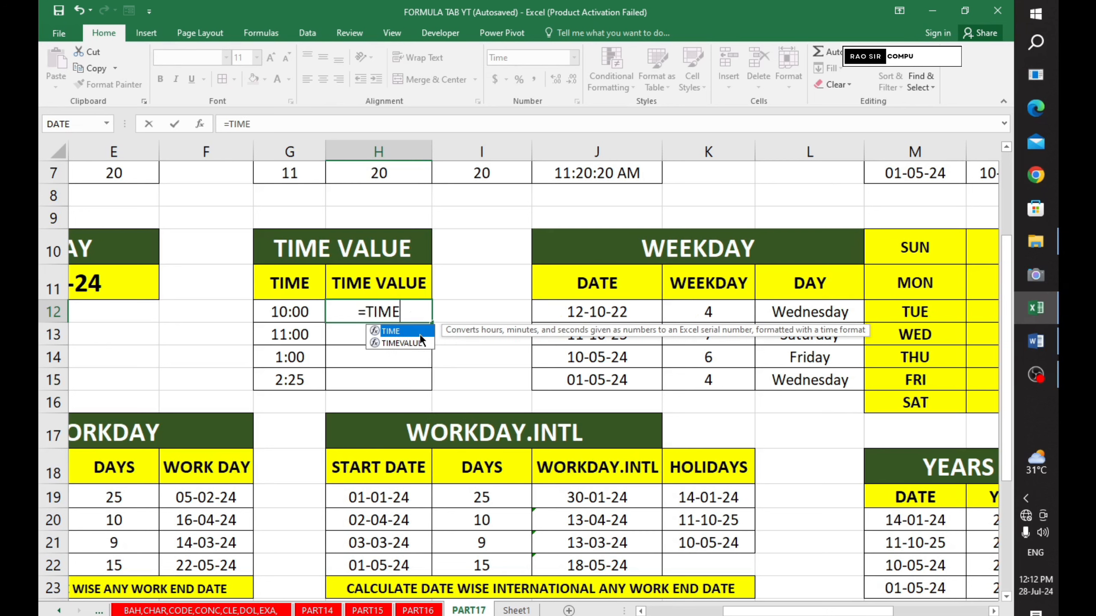
double_click(401, 344)
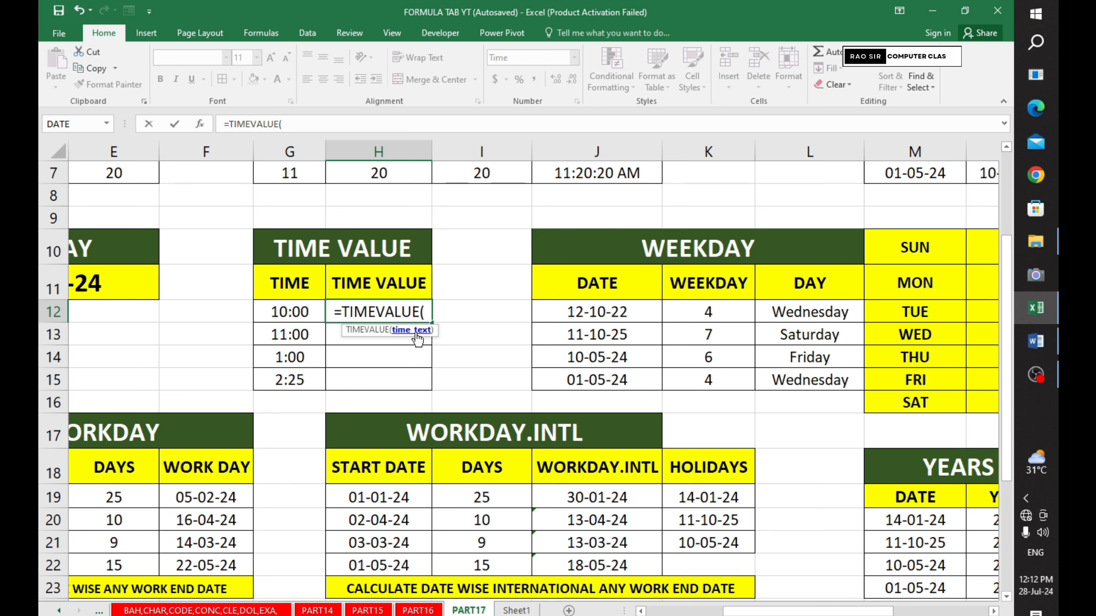
left_click(302, 310)
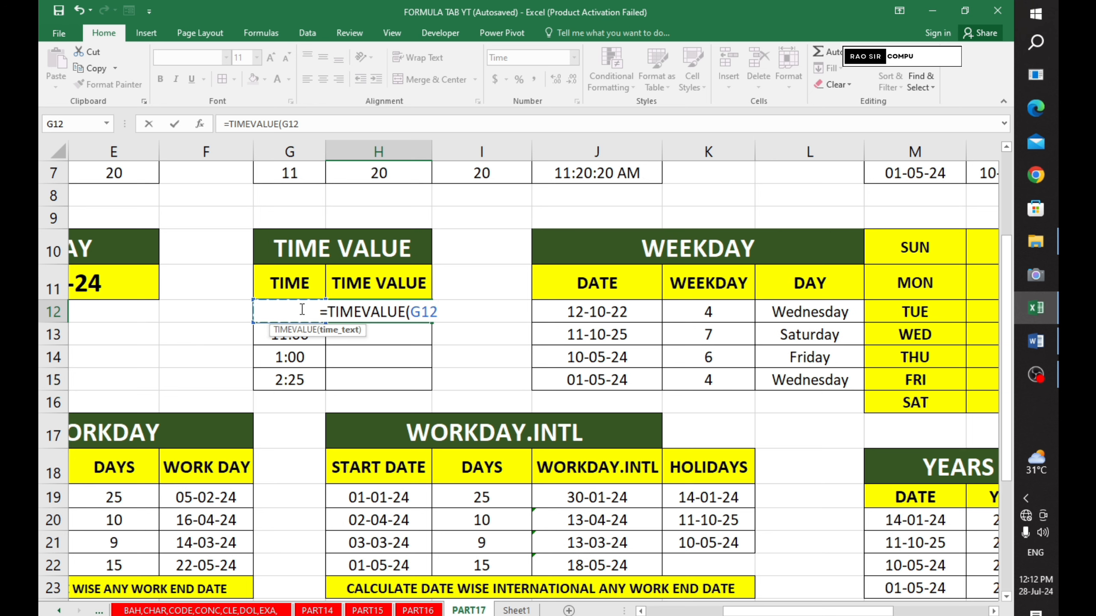
type(")")
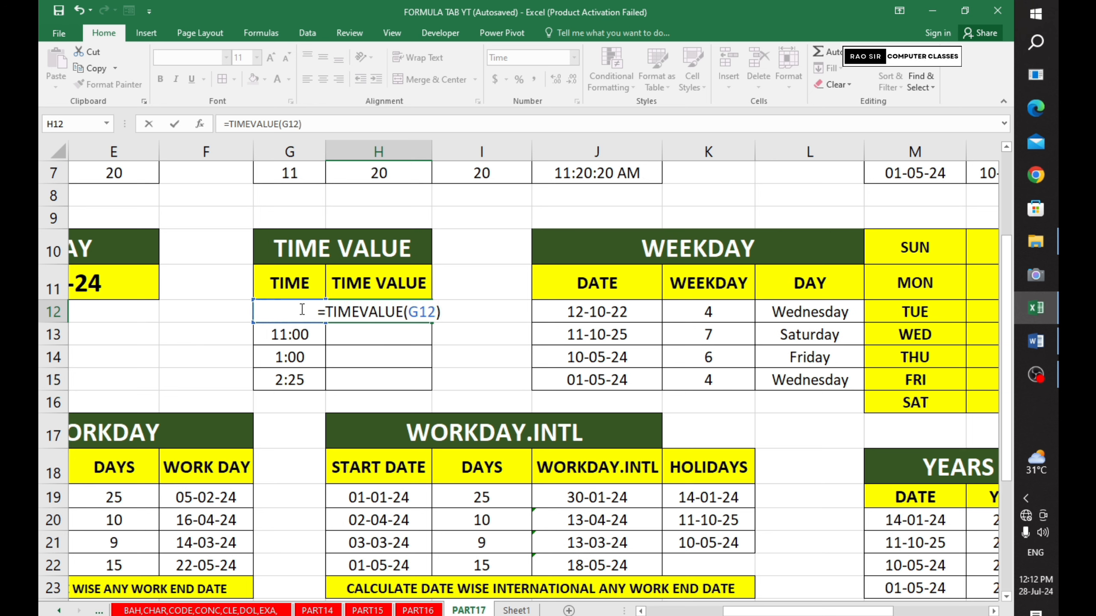
key("Return")
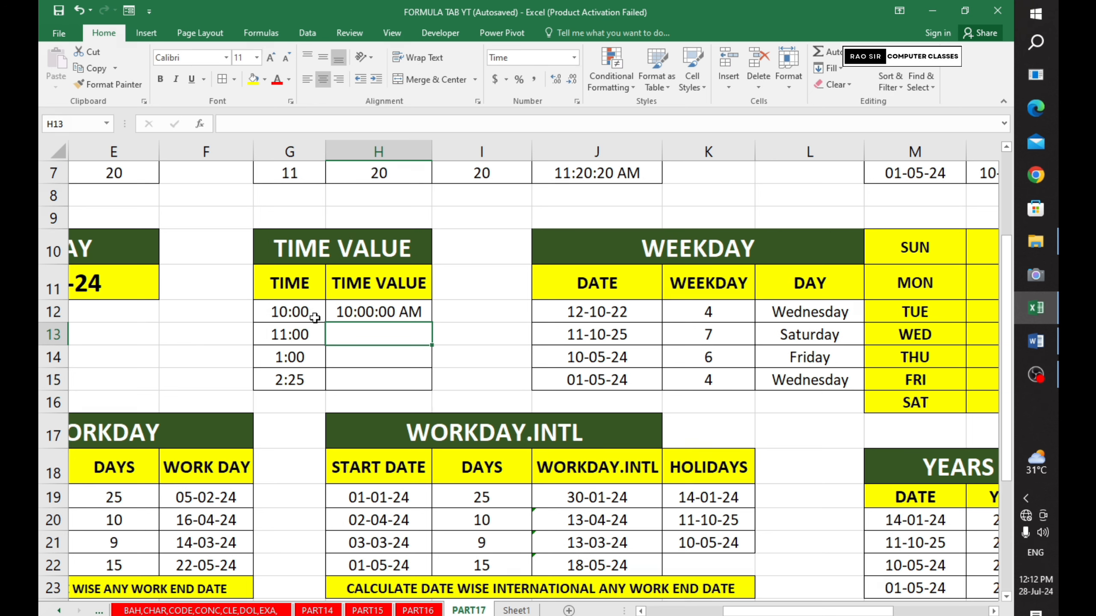
Step: Fill the TIMEVALUE formula from H12 down to H15 and compare the results with the times in G12:G15
left_click(385, 313)
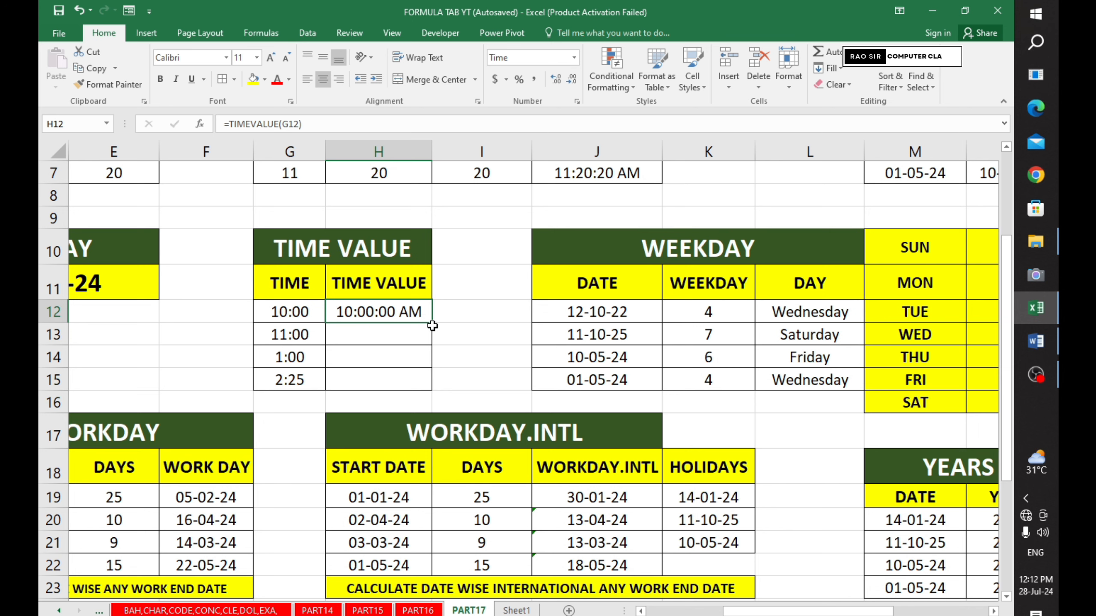
left_click_drag(432, 324, 425, 383)
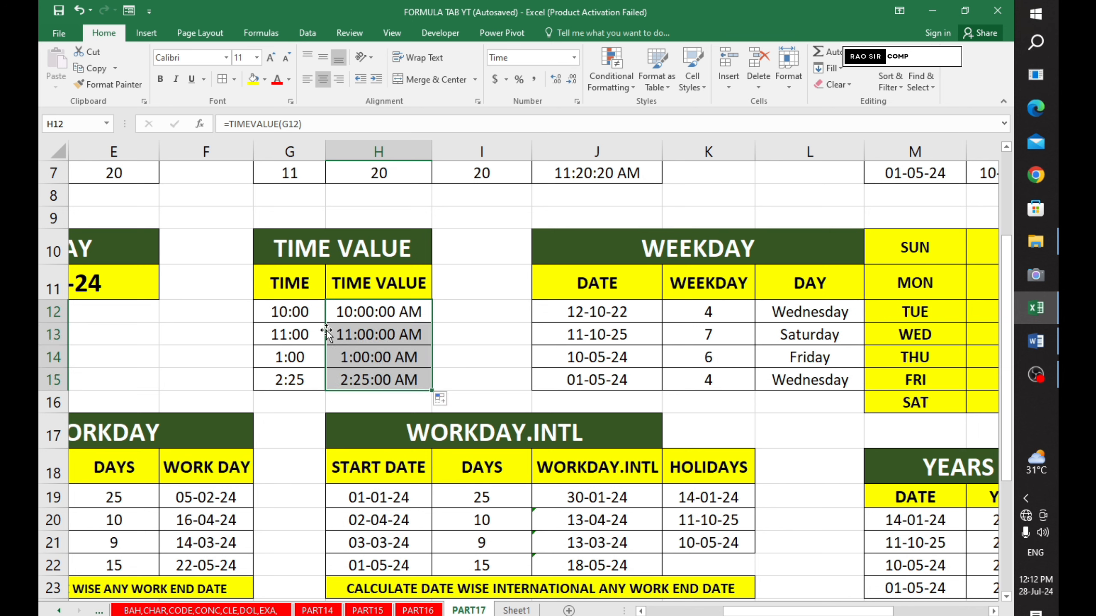
left_click_drag(315, 317, 313, 375)
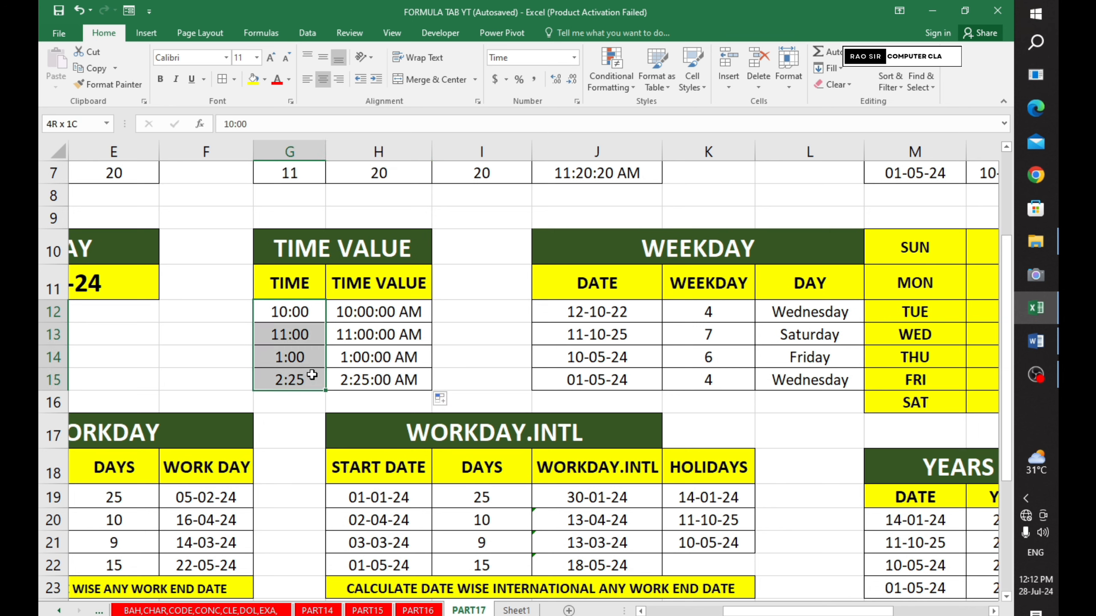
left_click(361, 316)
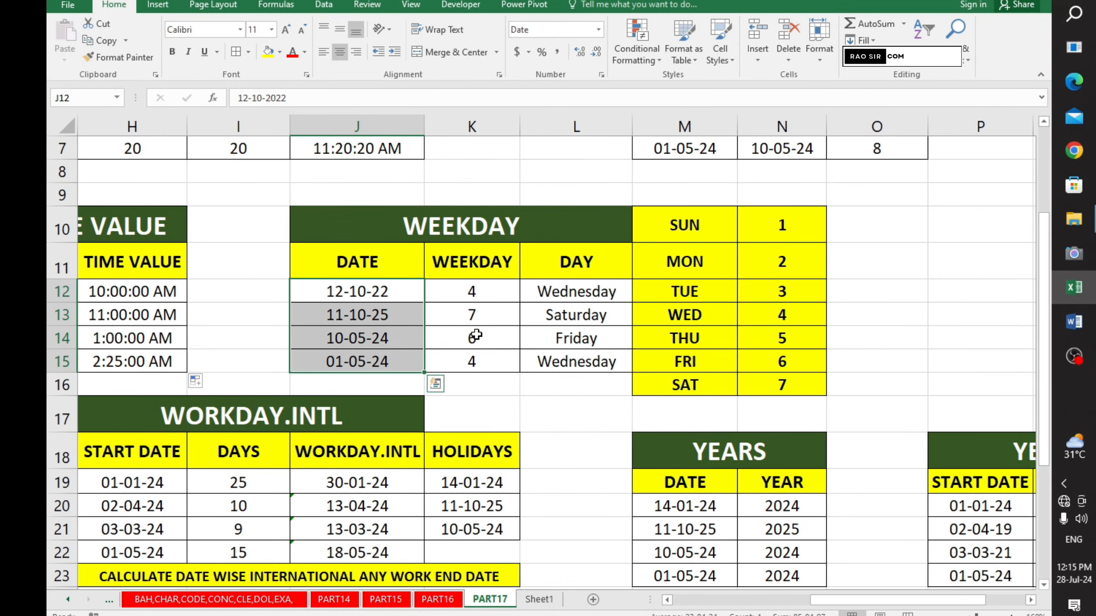
Step: Examine the WEEKDAY table's dates in J12:J15 and the formula in K12
left_click(489, 231)
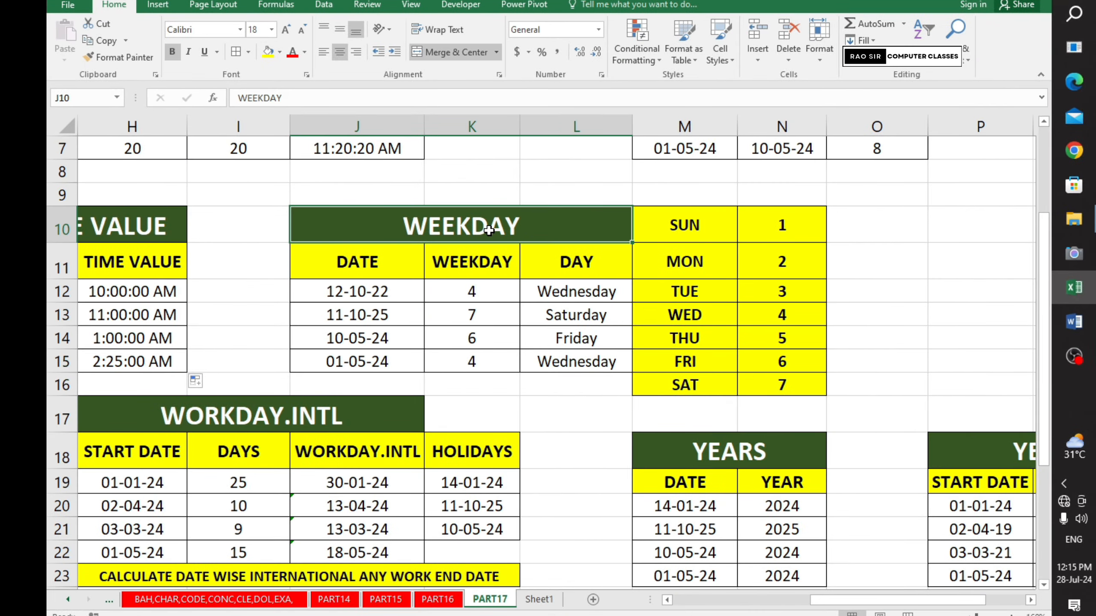
left_click_drag(357, 291, 362, 357)
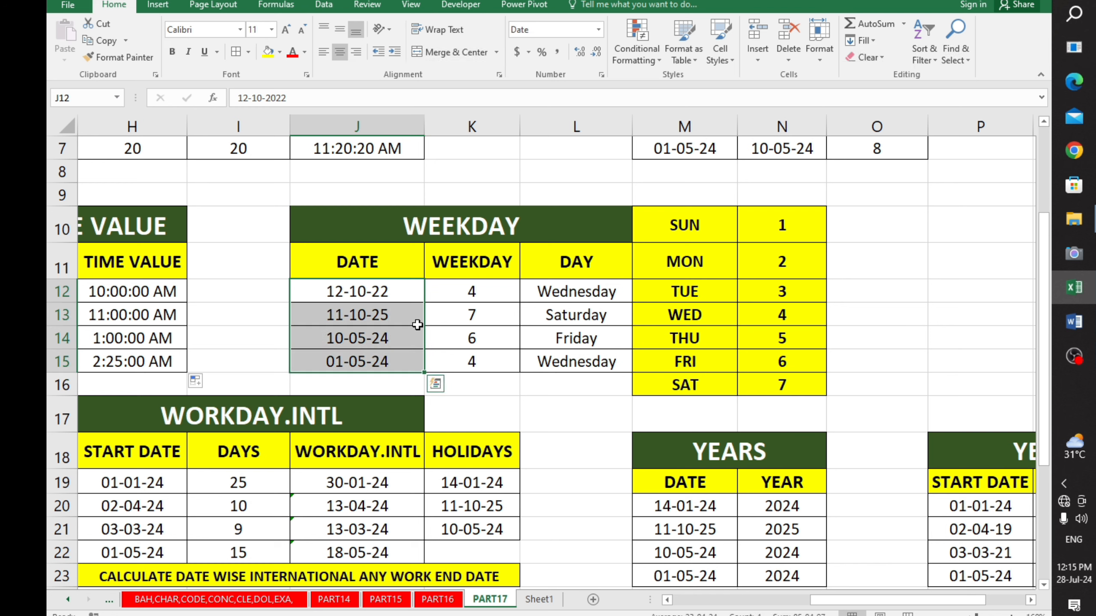
left_click(345, 292)
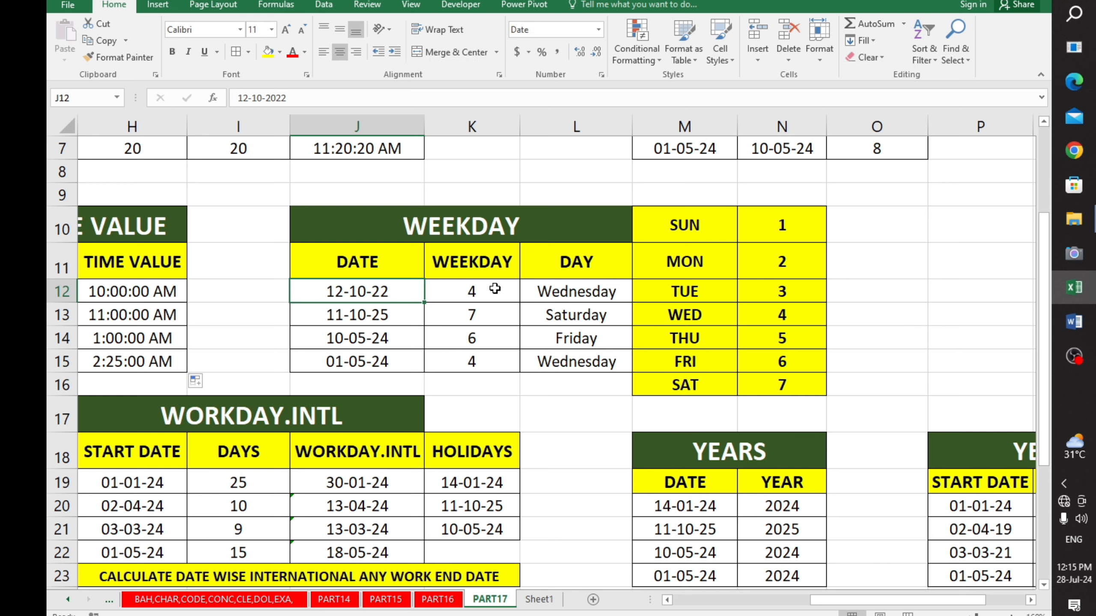
left_click(501, 287)
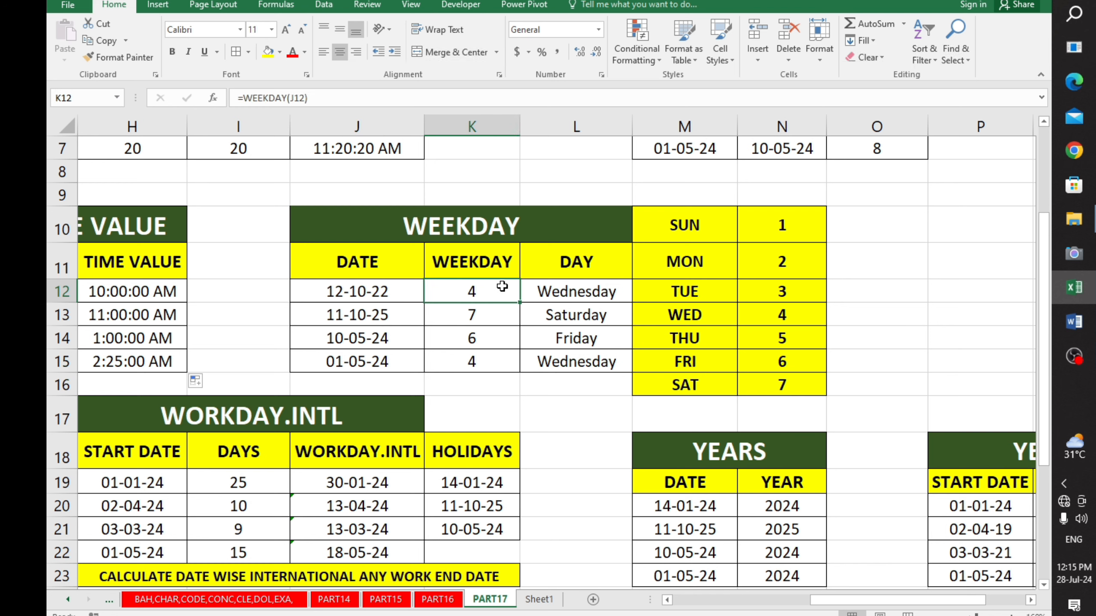
left_click(336, 291)
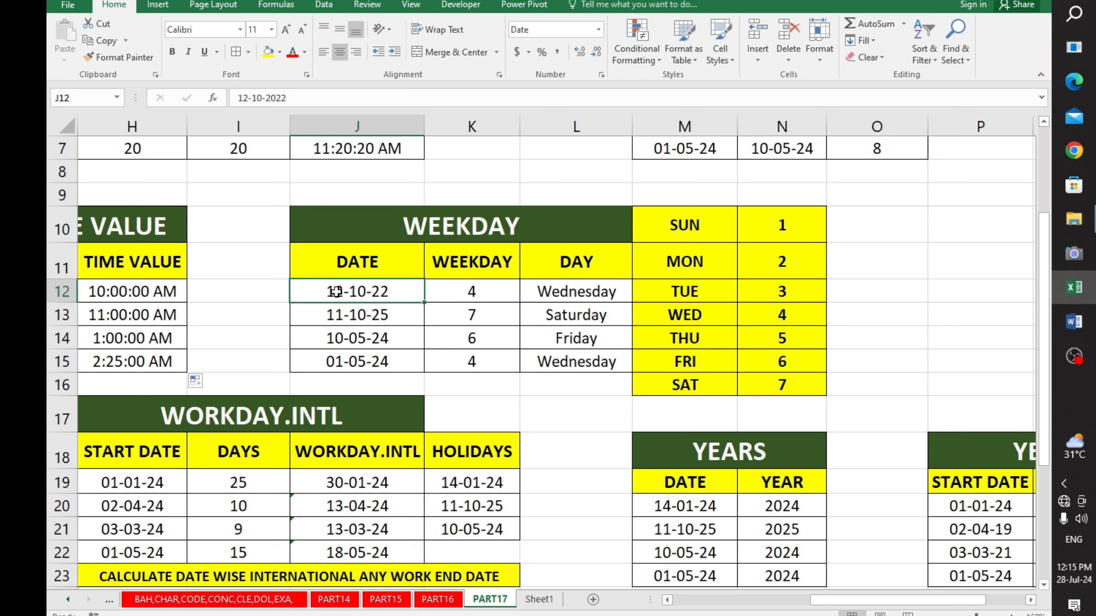
left_click(492, 292)
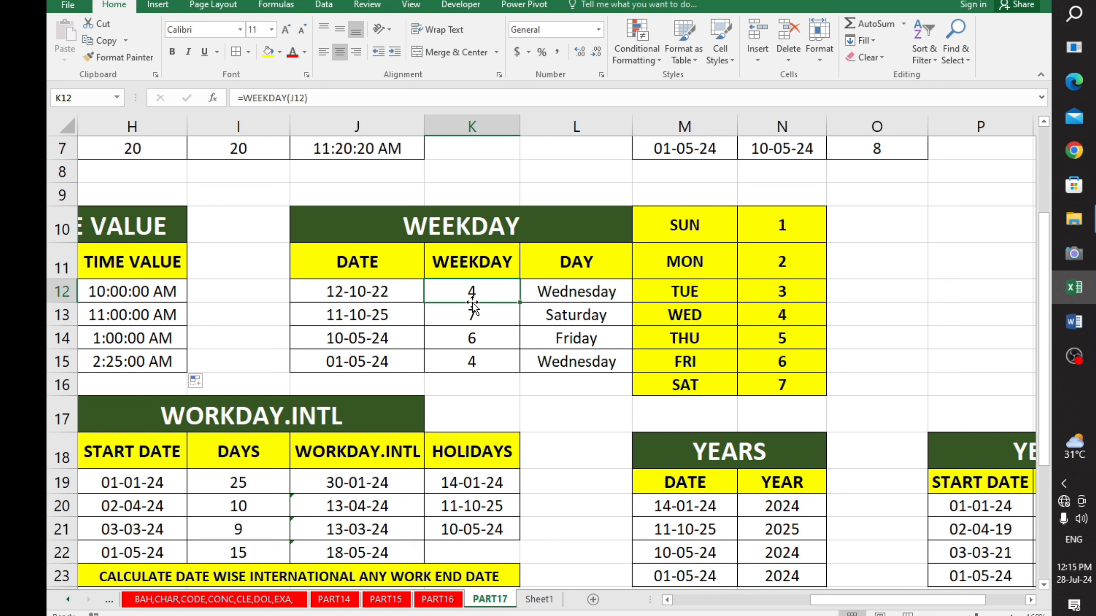
Step: Examine the day-number key beside the WEEKDAY table, from SUN in M10 to WED in row 13
left_click(703, 234)
left_click(783, 229)
left_click(723, 275)
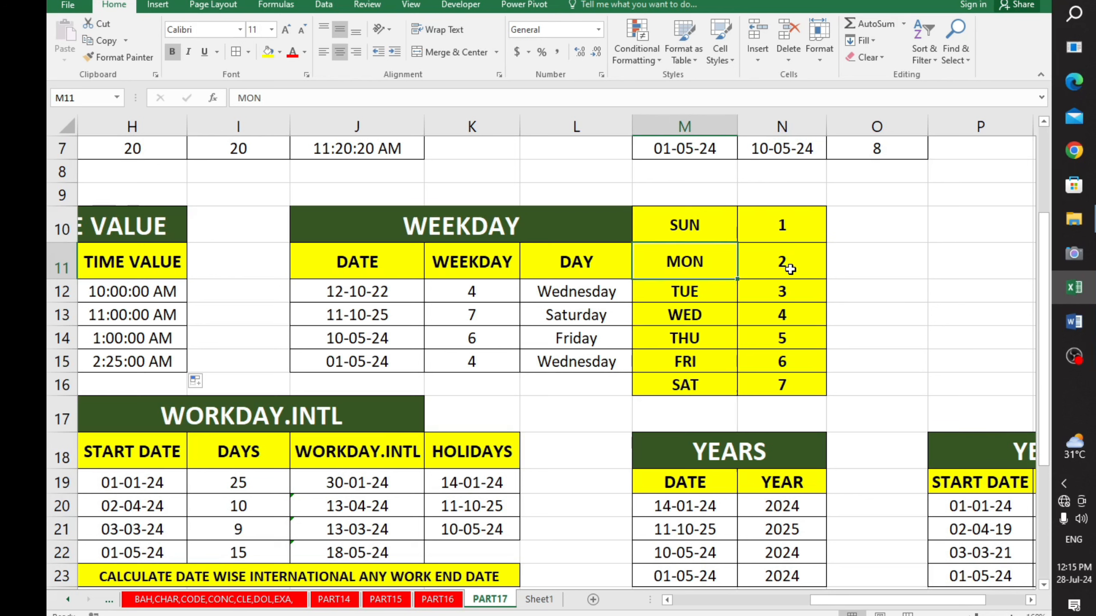
left_click(790, 268)
left_click(733, 296)
left_click(761, 293)
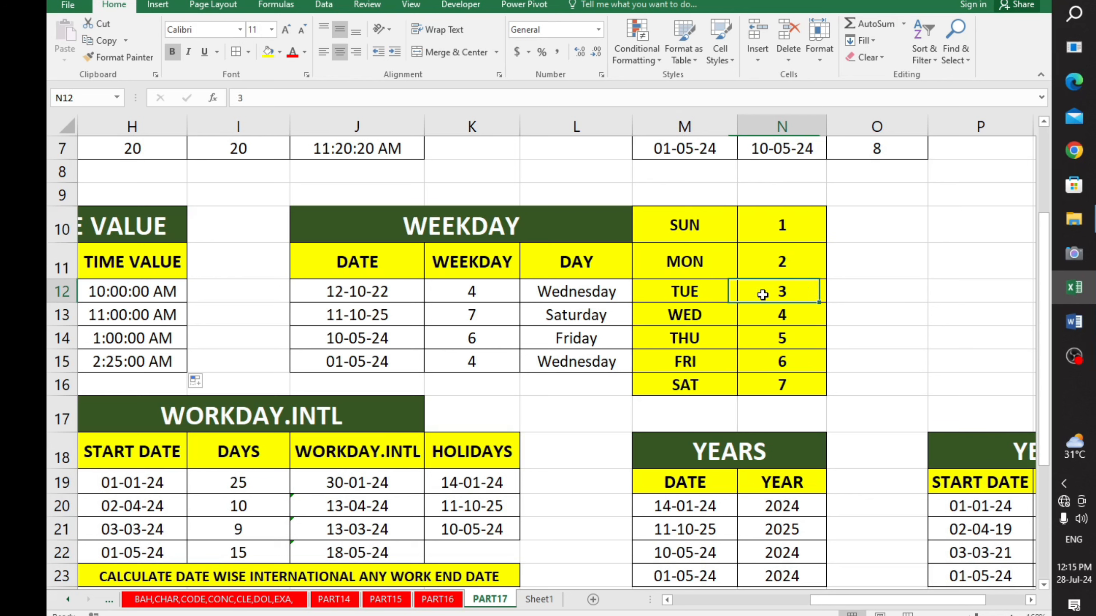
left_click(669, 320)
left_click(761, 316)
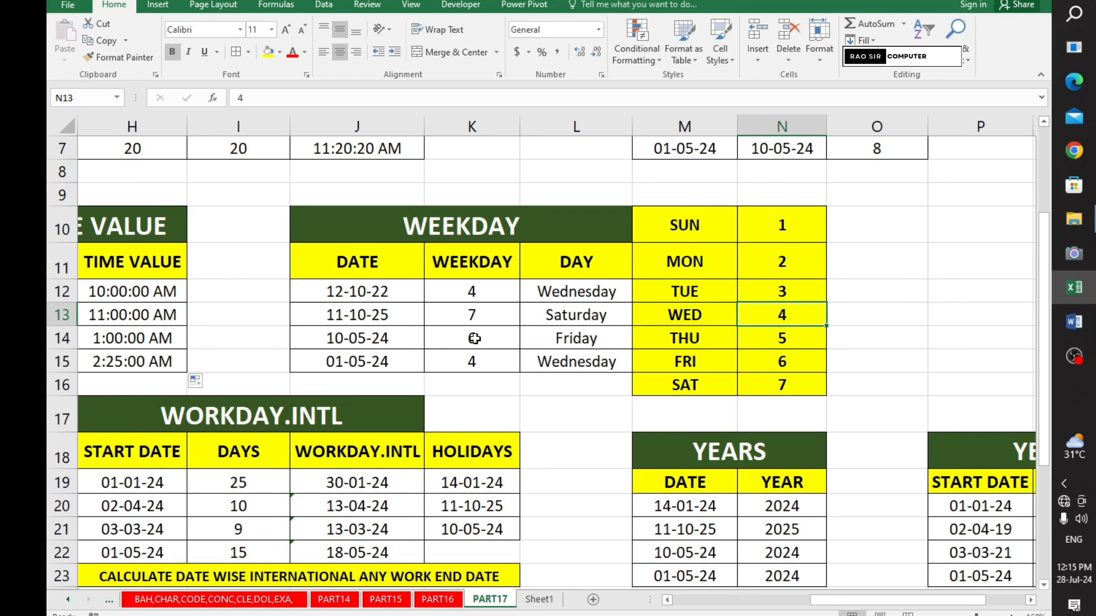
Step: Compare the WEEKDAY numbers in K12:K15 with the day names in L12:L15 and the date in J12
left_click(457, 293)
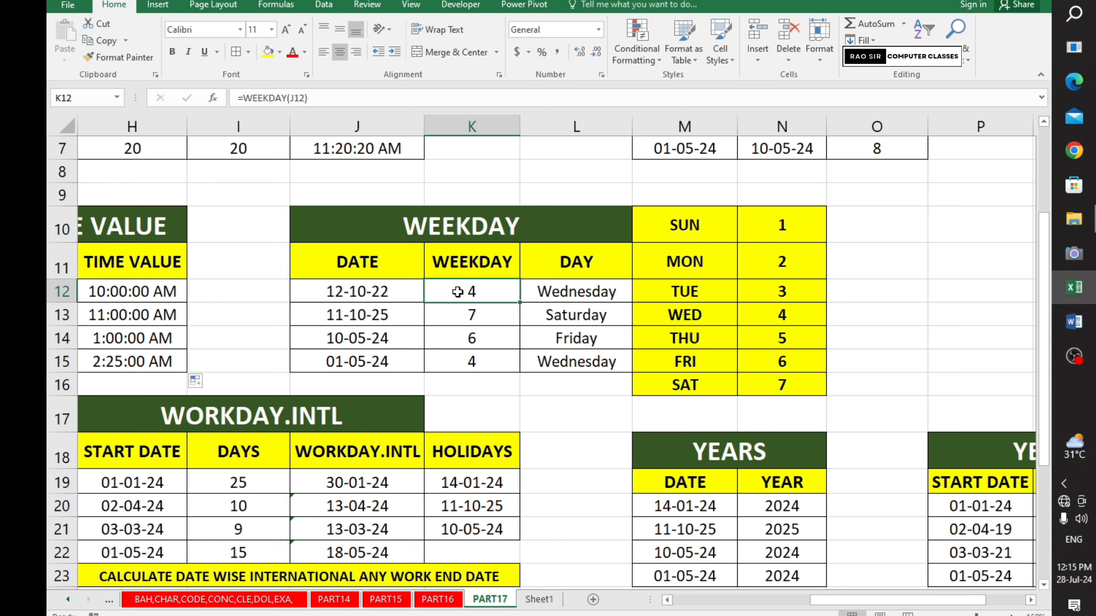
left_click(319, 289)
left_click(548, 292)
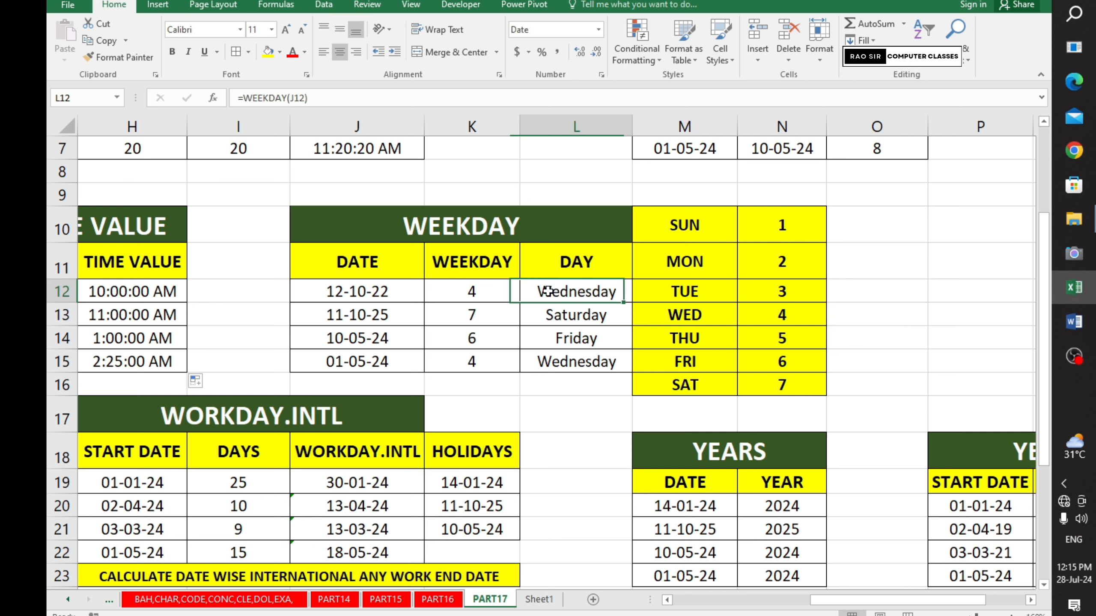
left_click(496, 299)
left_click(578, 297)
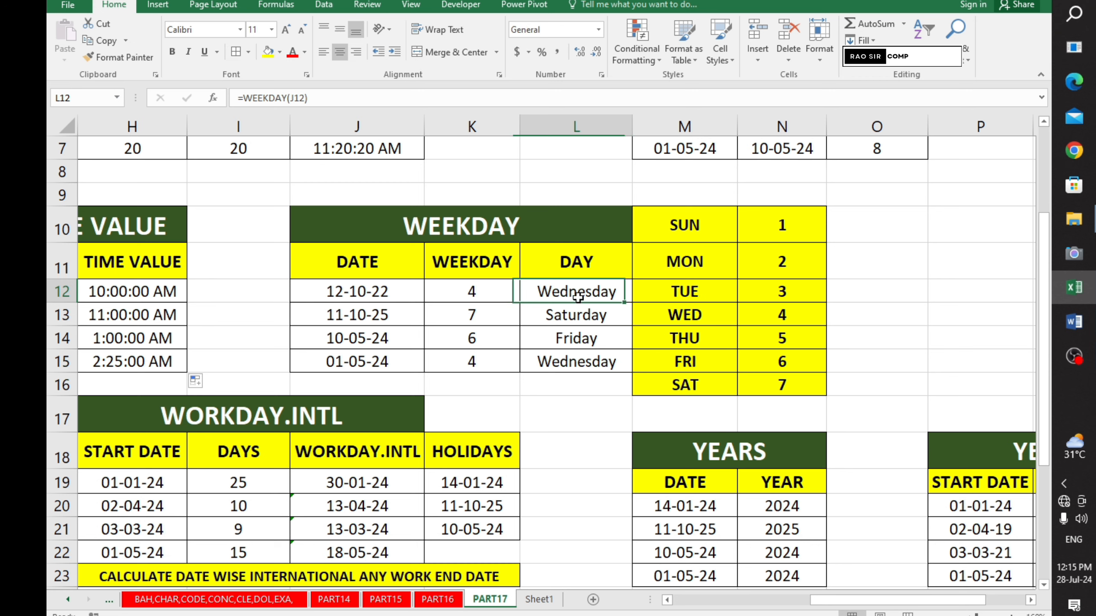
left_click(491, 304)
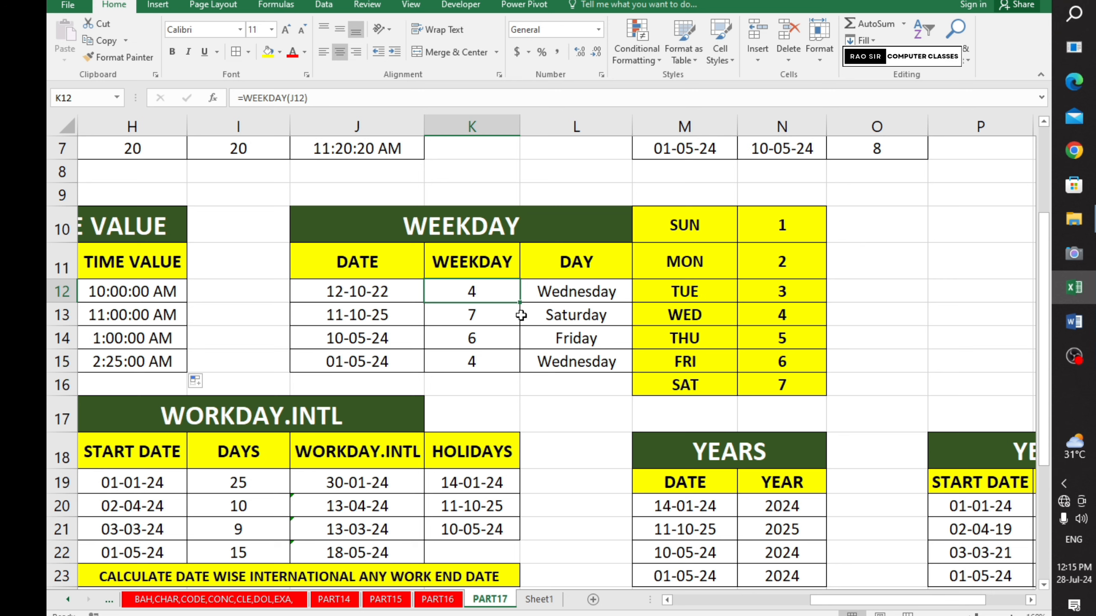
left_click_drag(470, 287, 472, 366)
left_click_drag(572, 291, 569, 364)
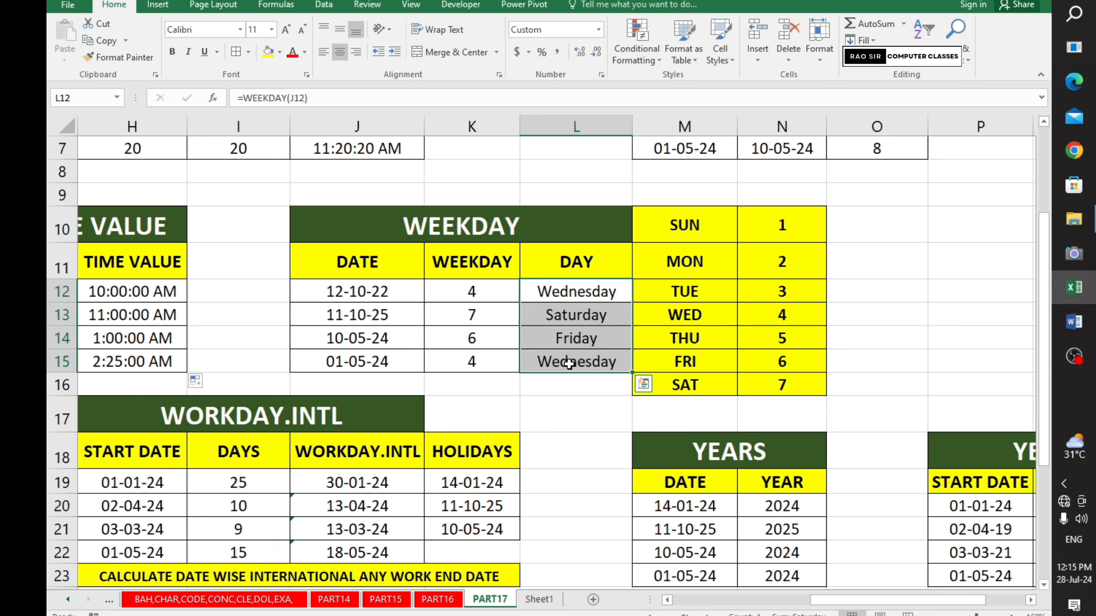
Step: Clear the WEEKDAY and DAY results in K12:L15 and enter =WEEKDAY(J12) in K12
left_click_drag(490, 296, 533, 362)
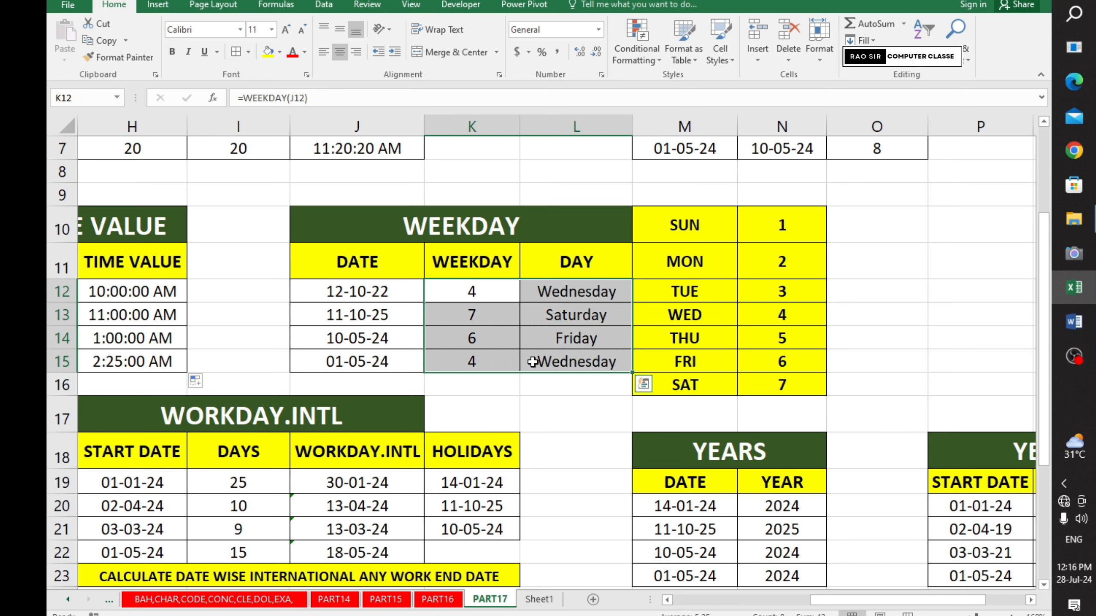
key("Delete")
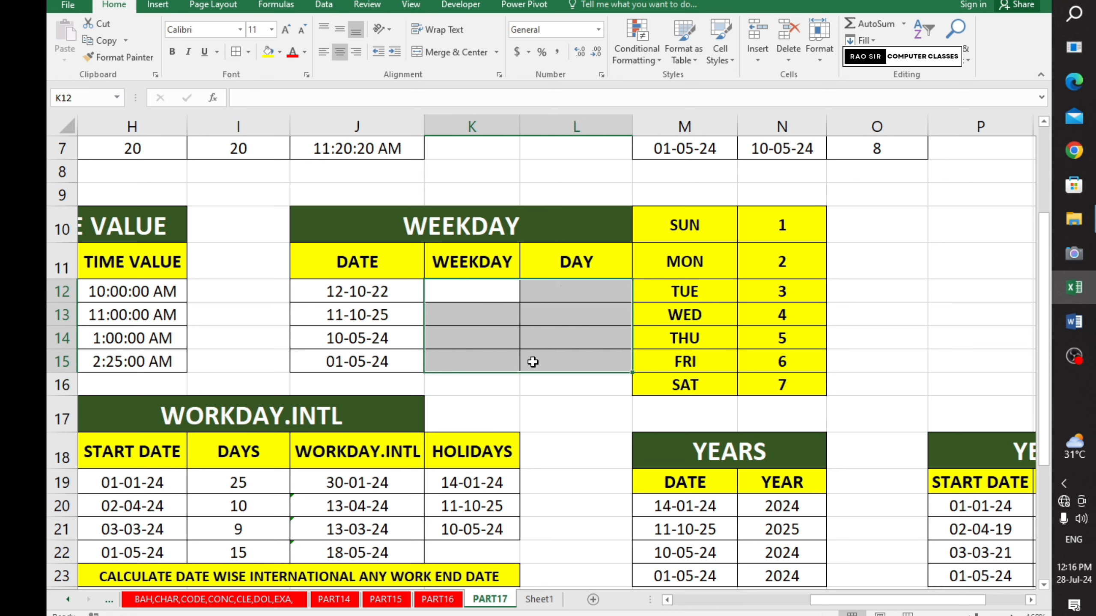
double_click(477, 297)
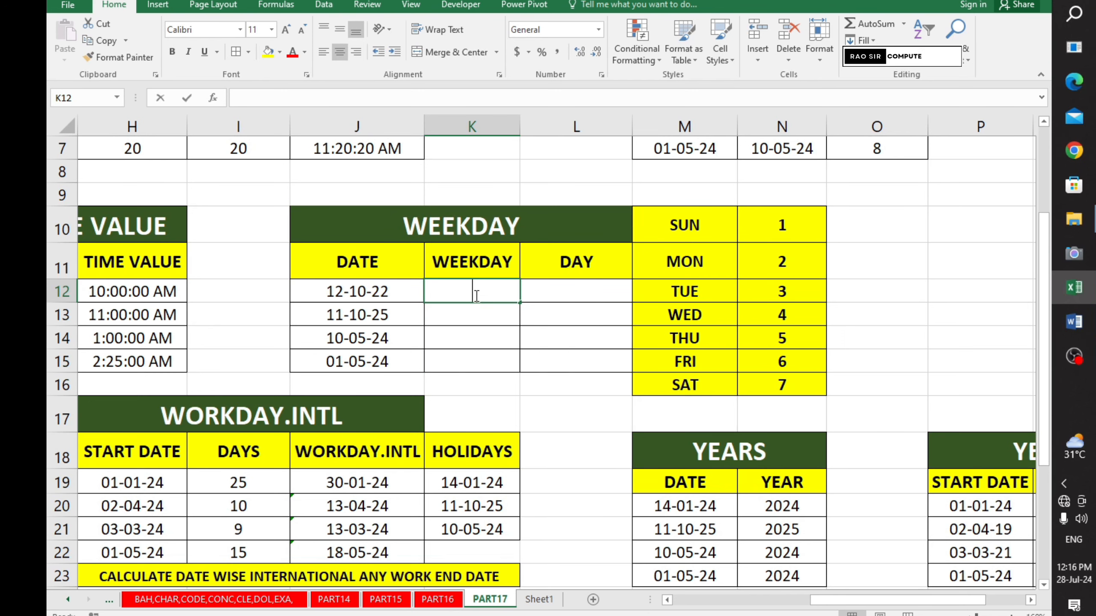
type("=WEE")
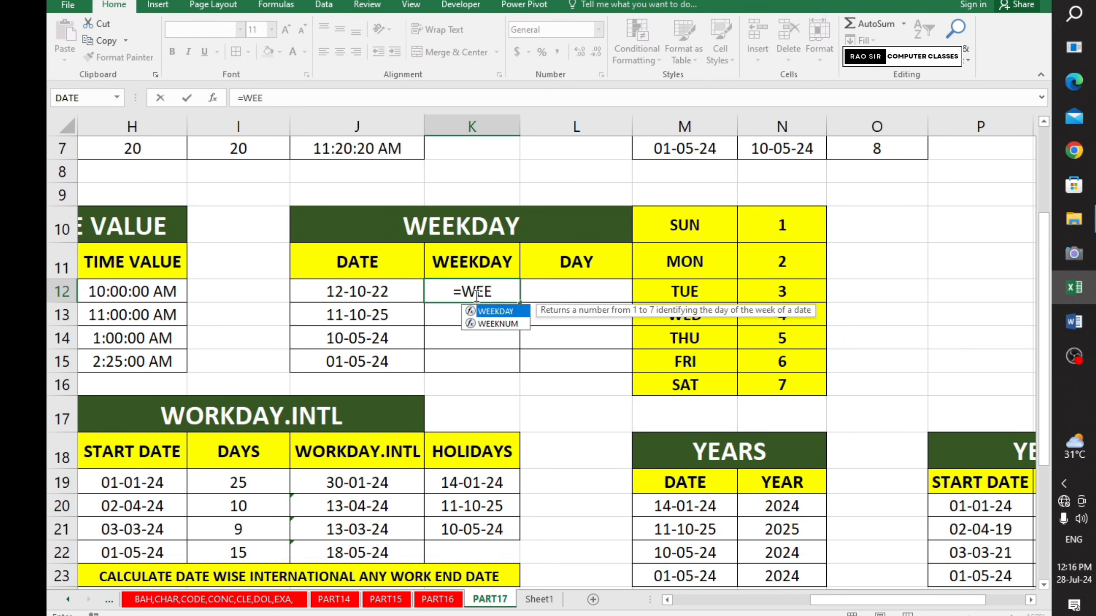
key("Tab")
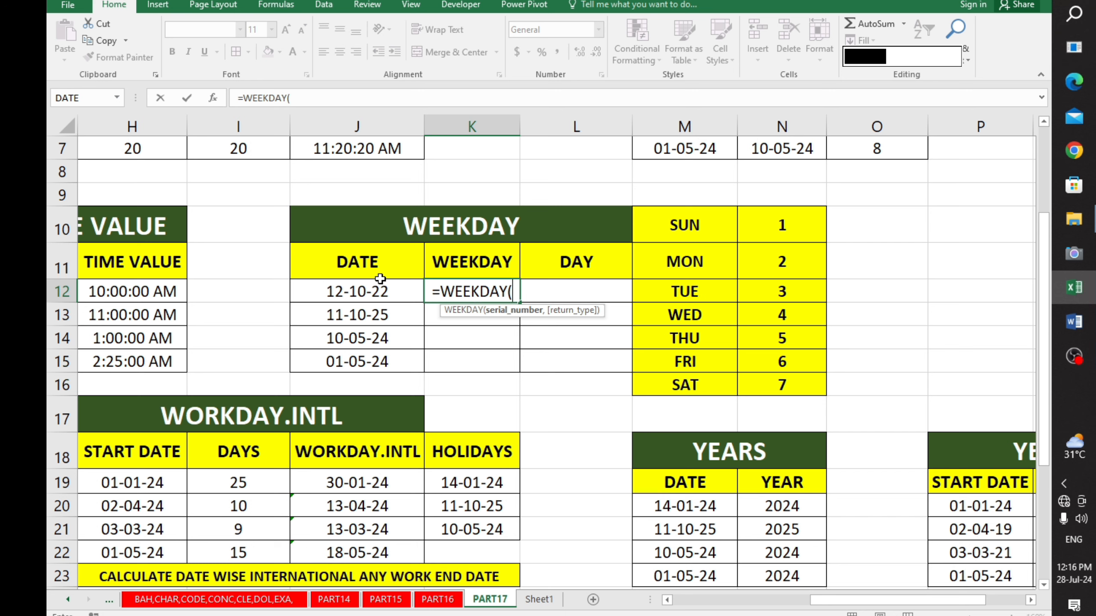
left_click(364, 291)
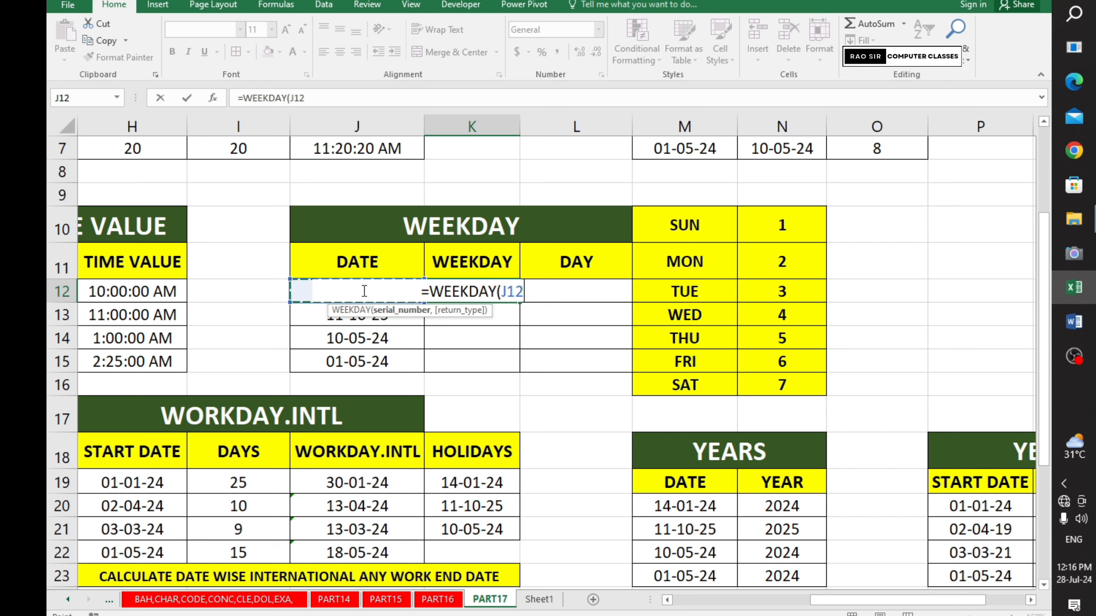
type(")")
key("Return")
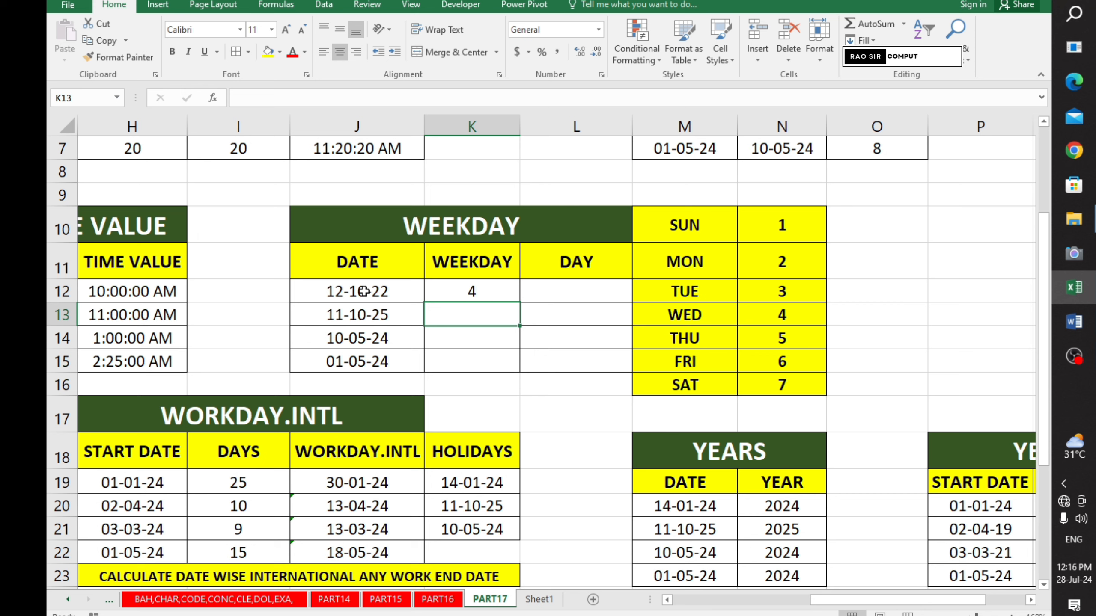
Step: Check K12's result against the day-number key and fill the WEEKDAY formula down to K15
left_click(449, 292)
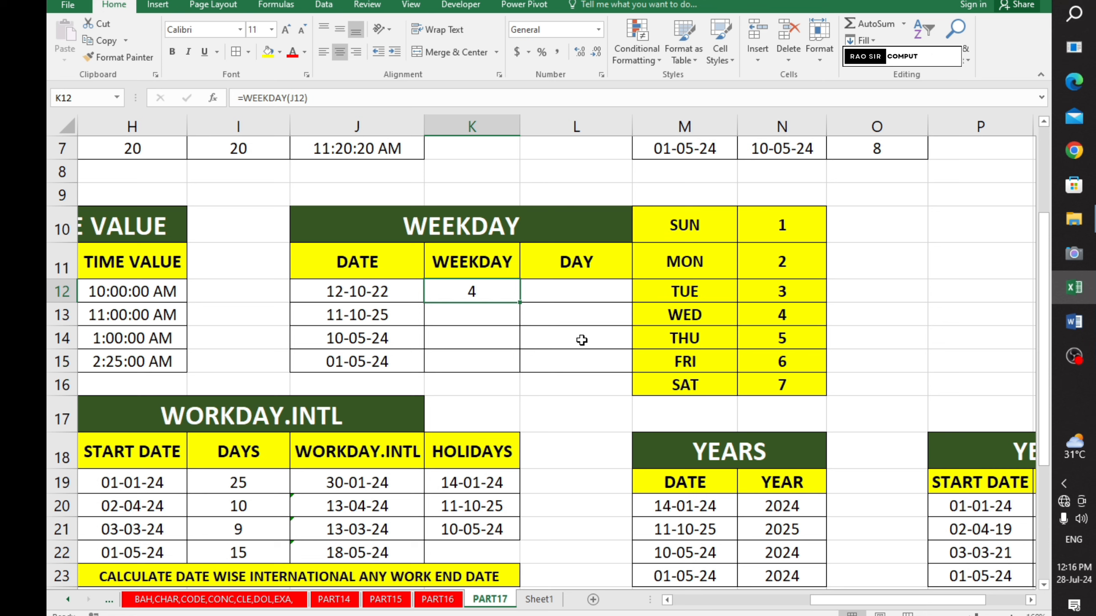
left_click(766, 309)
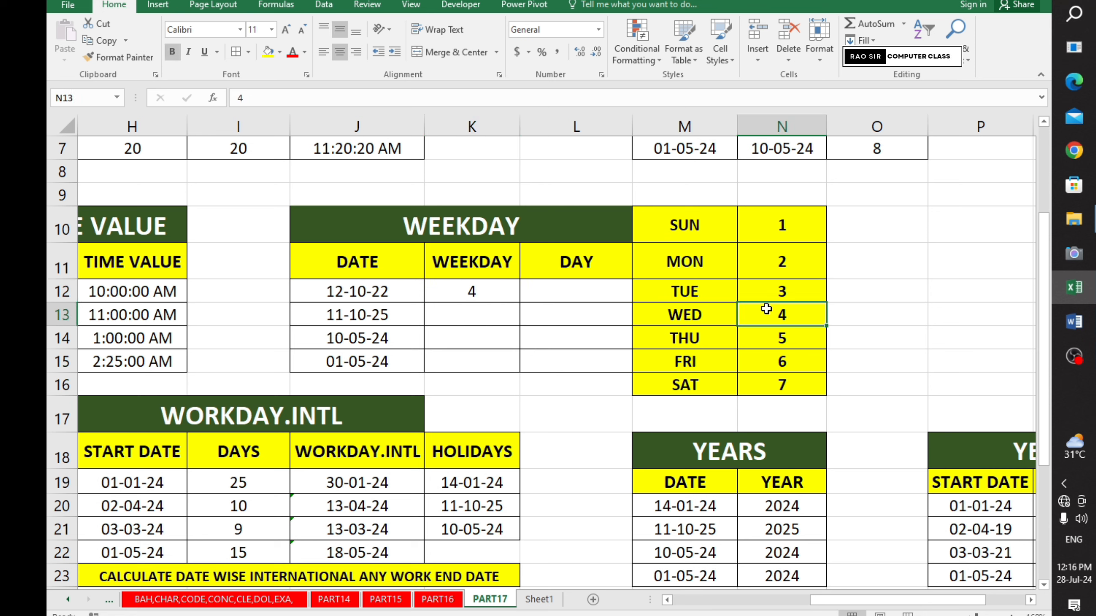
left_click(341, 297)
left_click(782, 317)
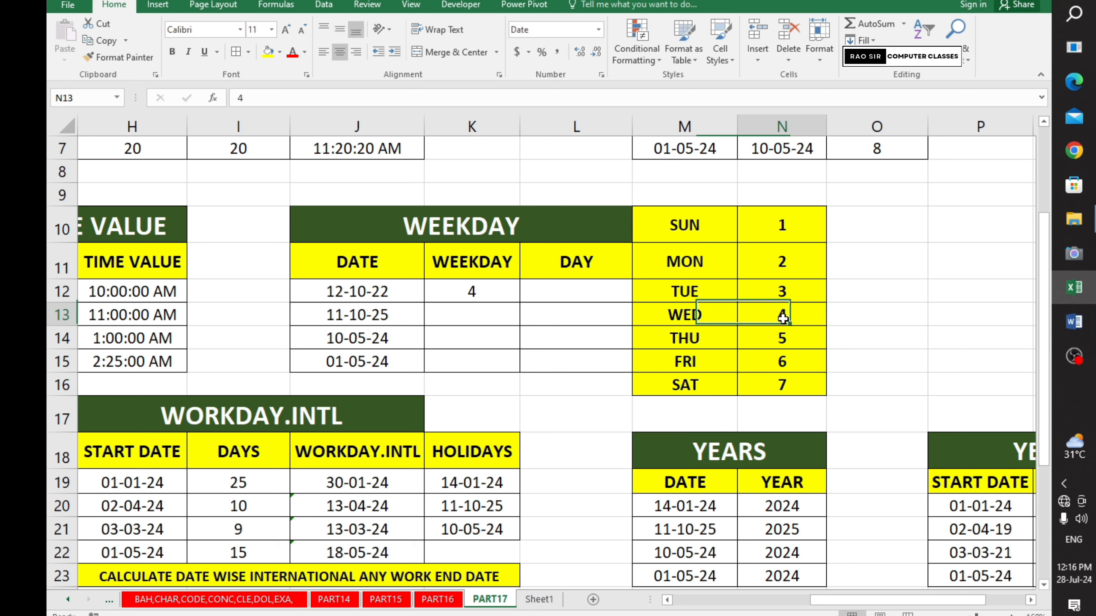
left_click(496, 293)
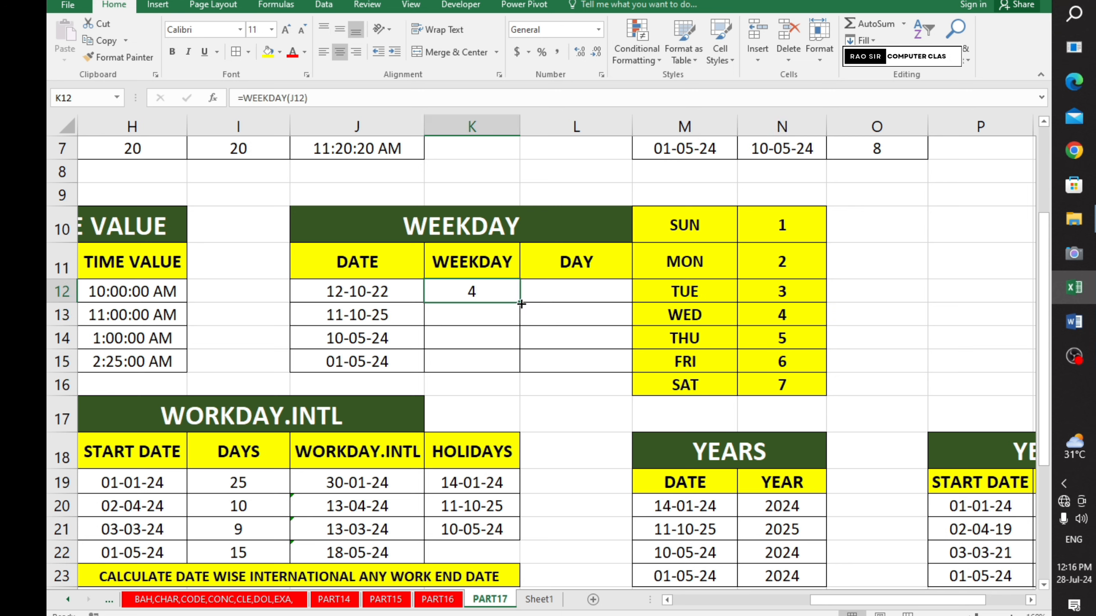
left_click_drag(520, 303, 512, 374)
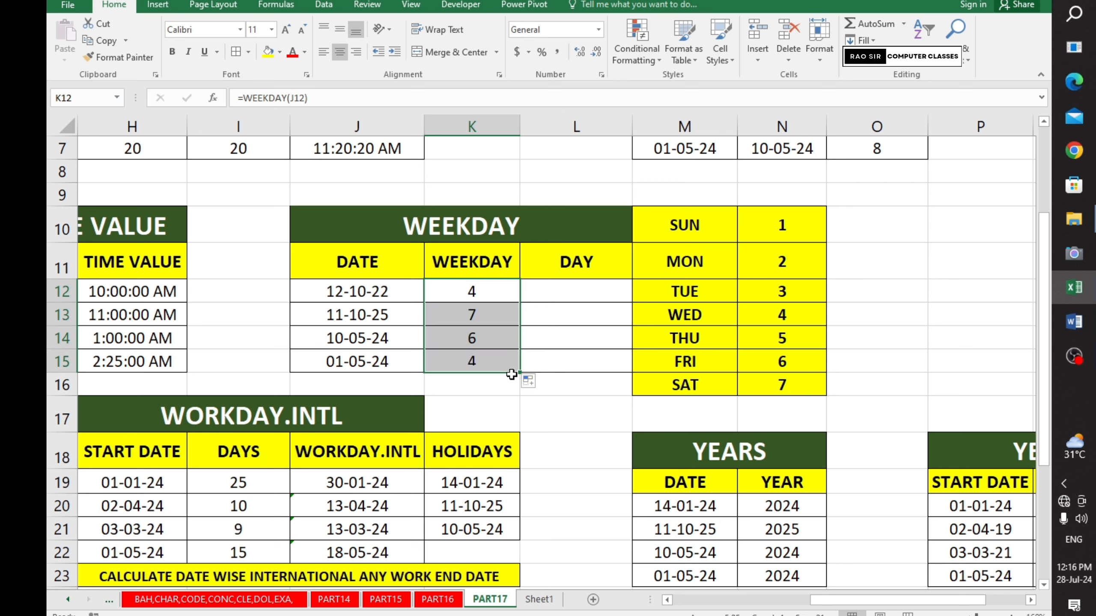
Step: Change the column heading in L11 to DAYS NAME
left_click(588, 295)
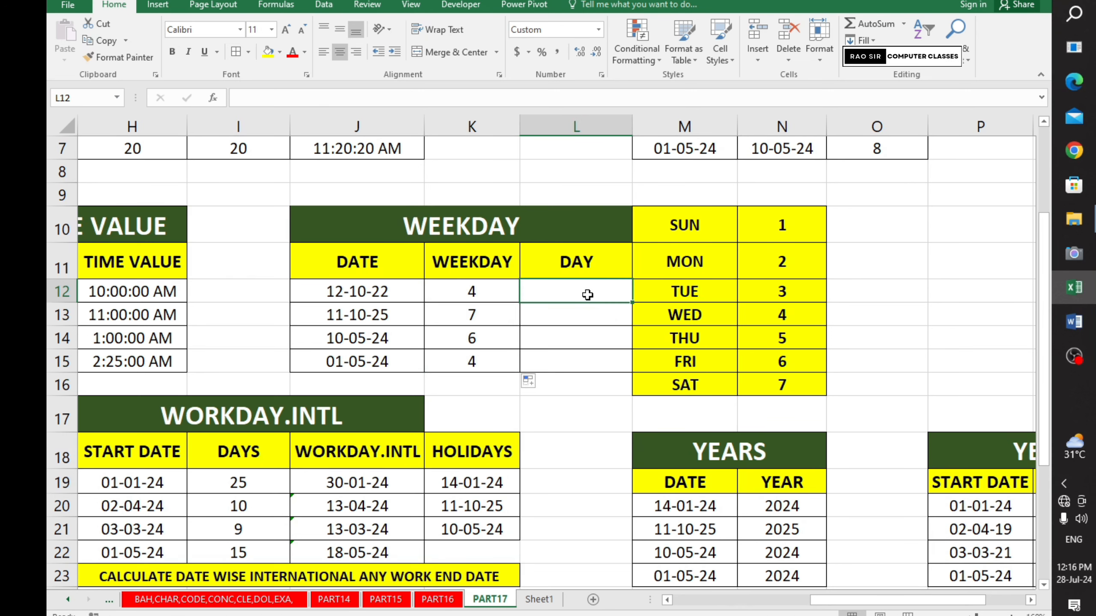
type("NAM")
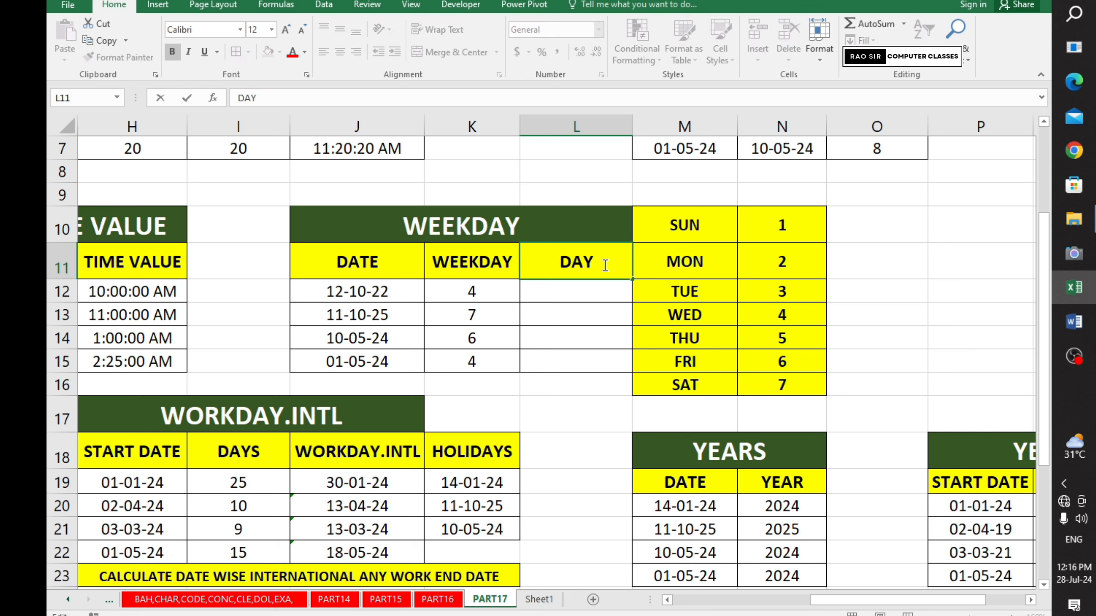
type("E")
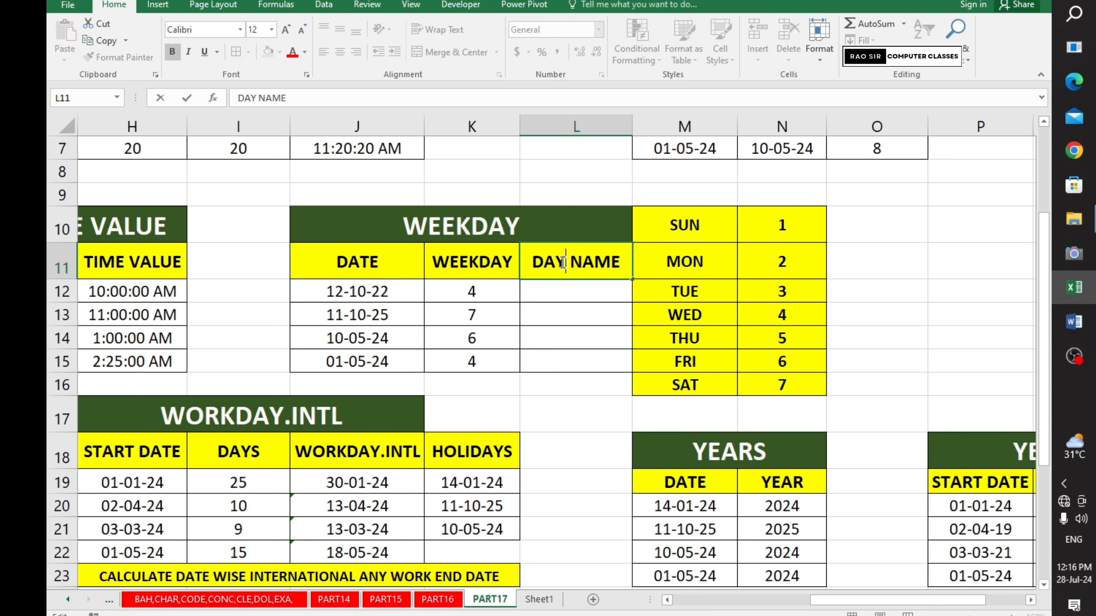
left_click(567, 277)
type("S")
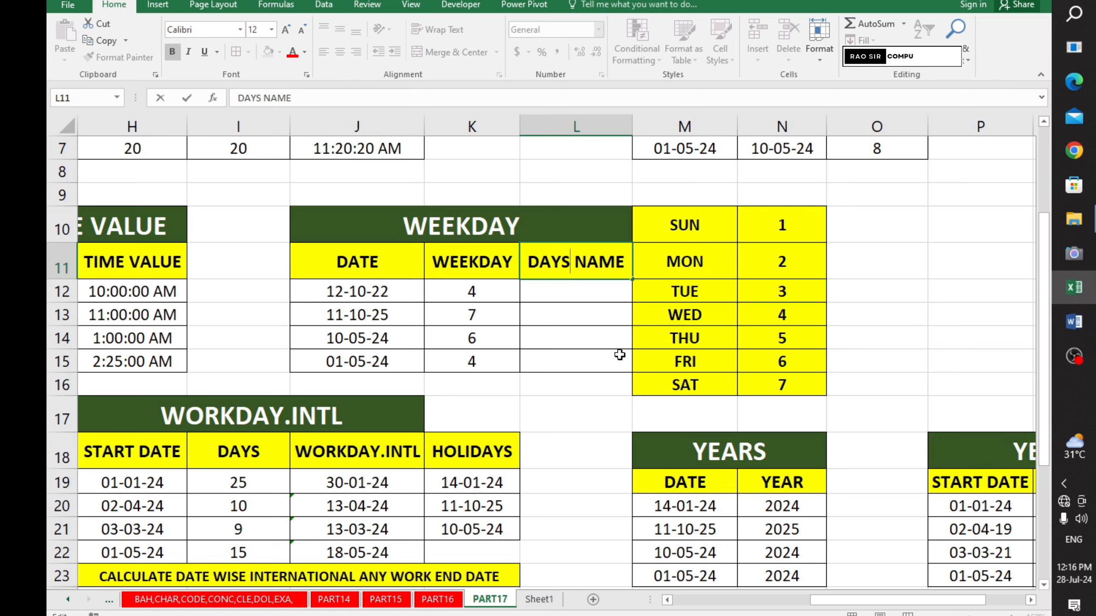
Step: Enter =WEEKDAY(J12) in L12 under the DAYS NAME heading
left_click(598, 295)
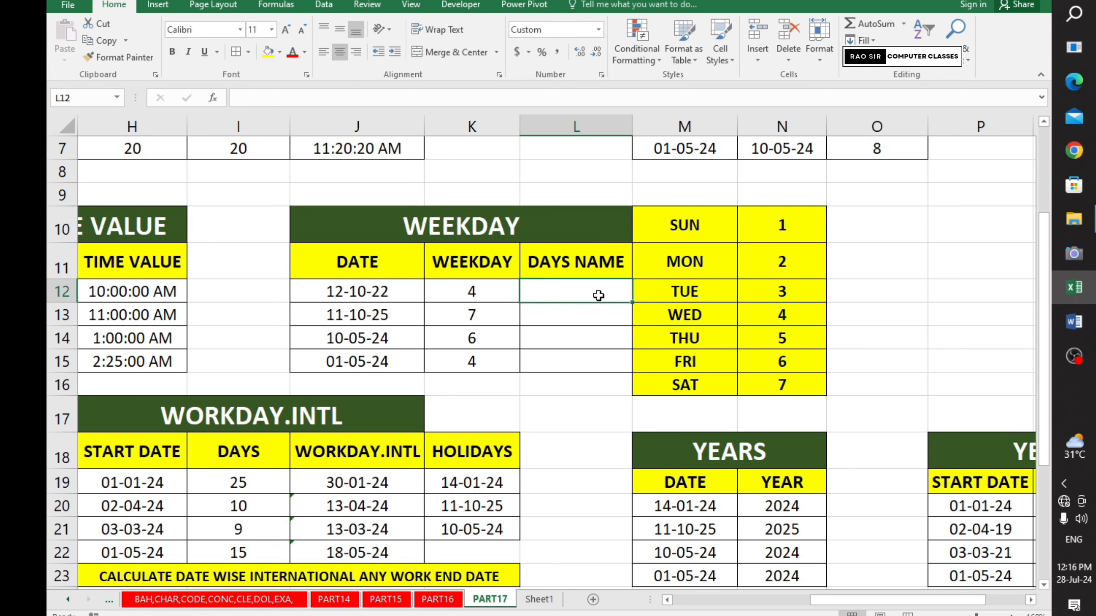
type("=WEE")
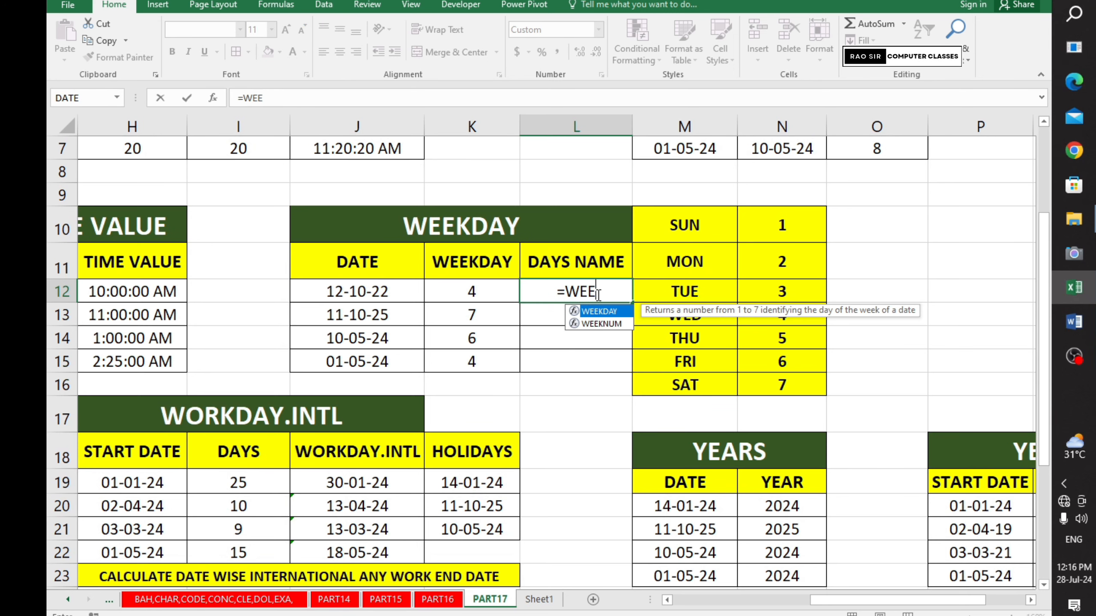
key("Tab")
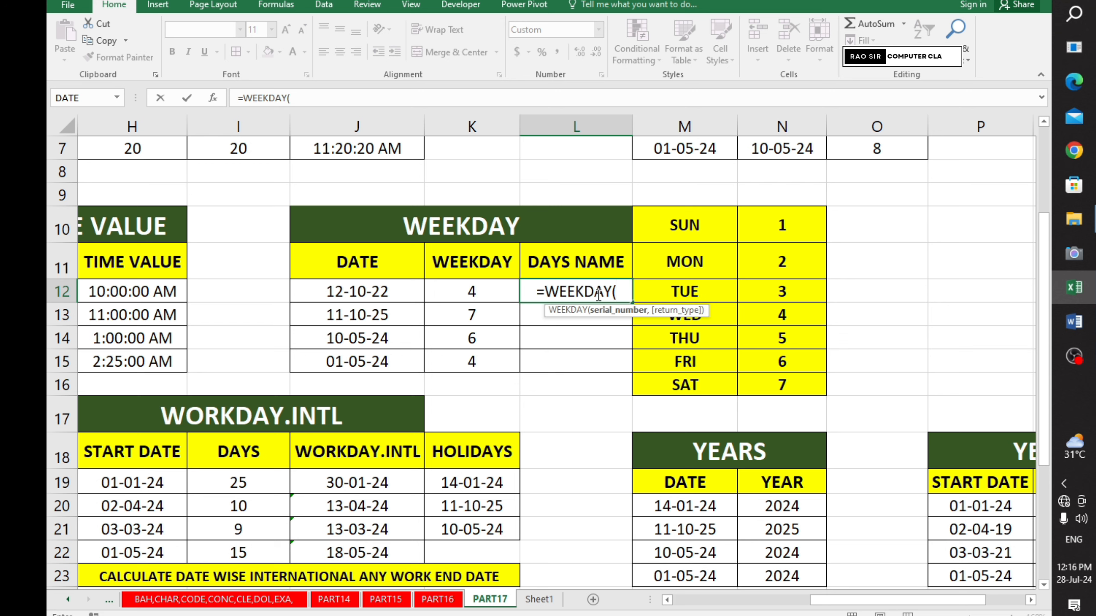
left_click(348, 297)
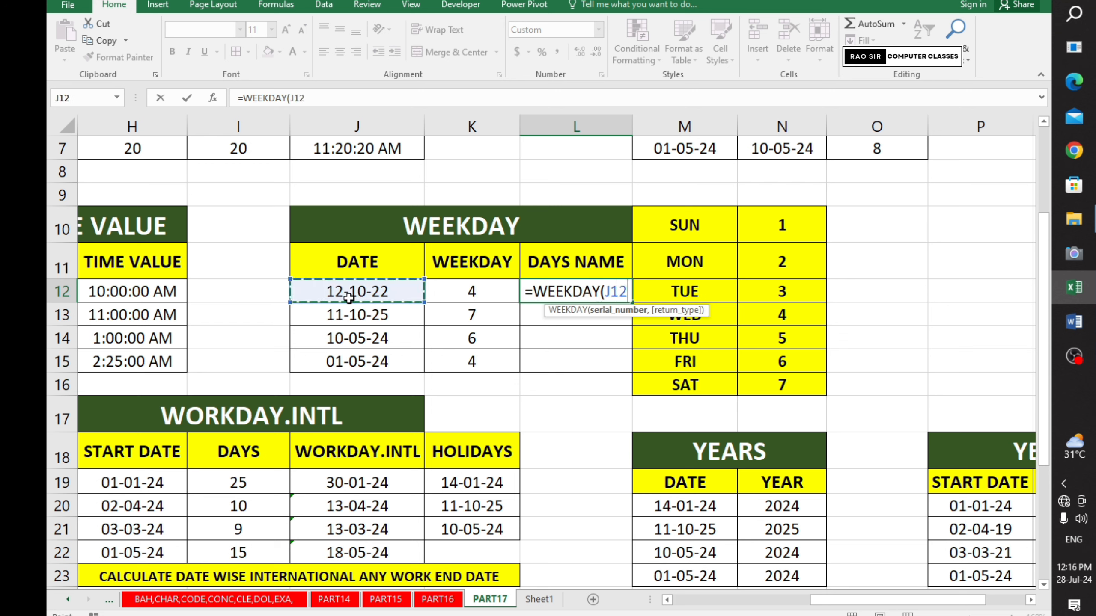
type(")")
key("Return")
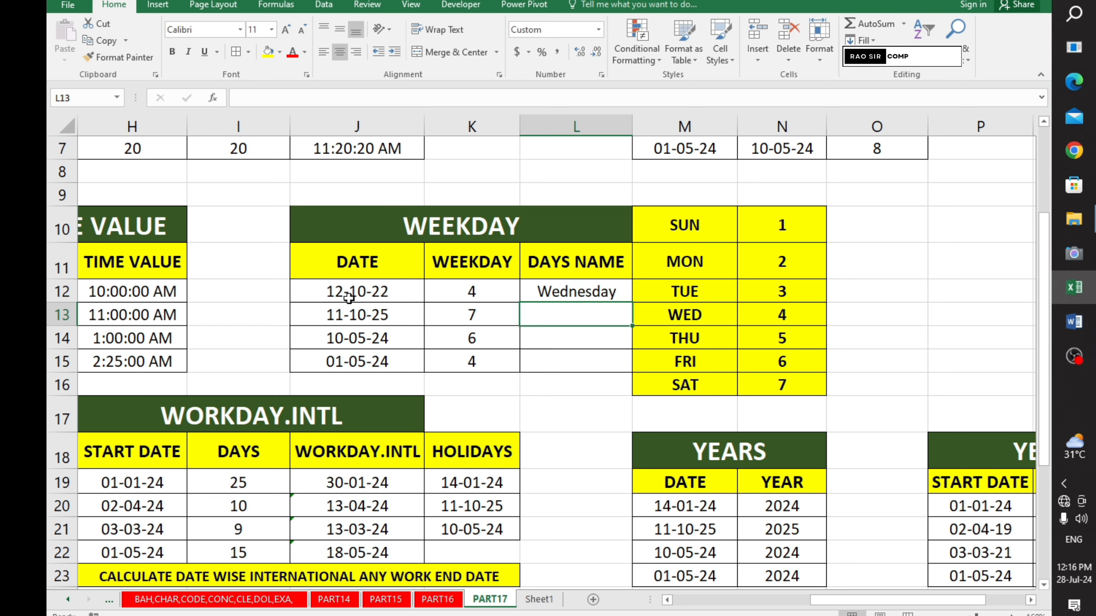
Step: Check the custom number format code applied to the day name in L12
left_click(584, 296)
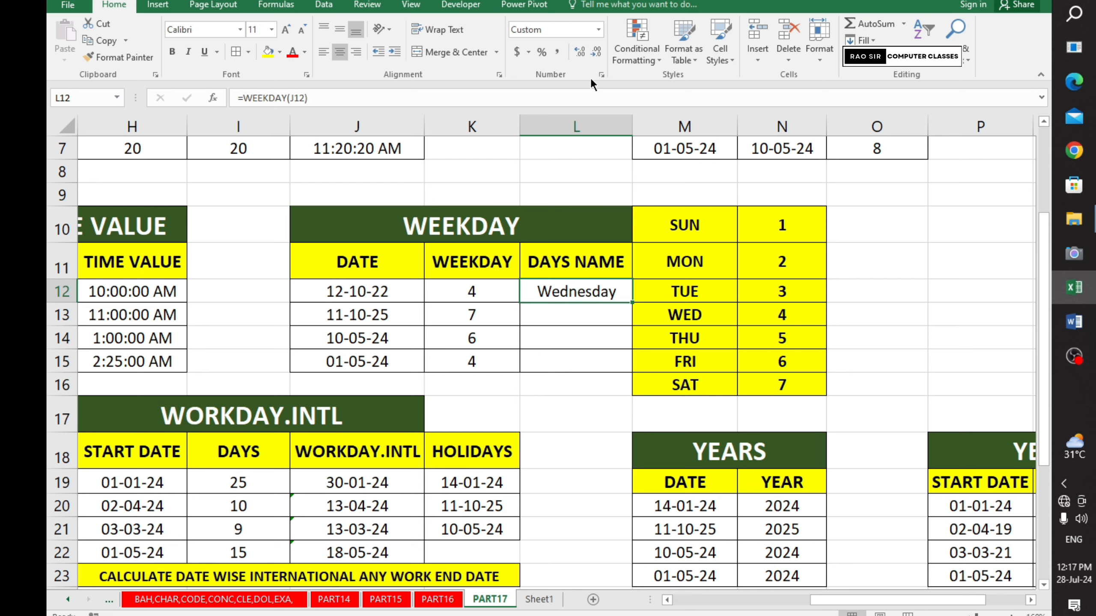
left_click(601, 74)
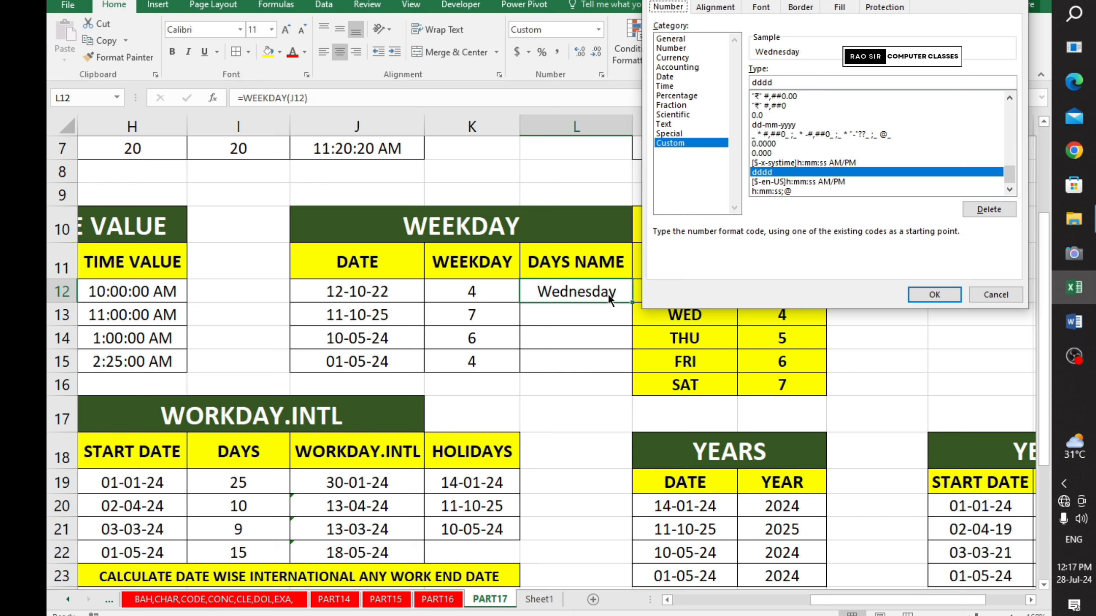
left_click(932, 295)
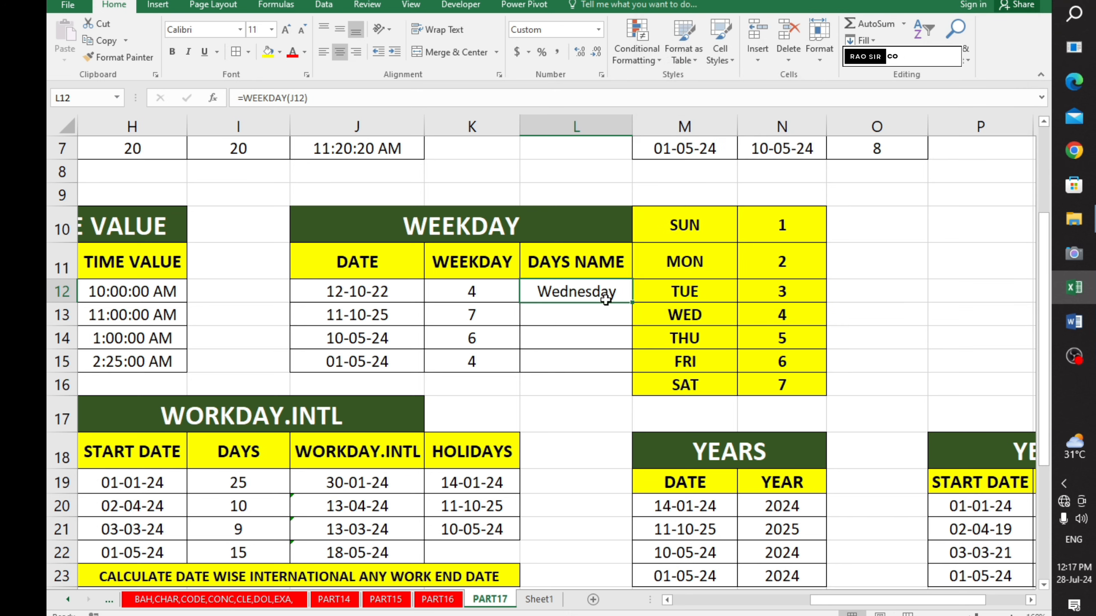
Step: Try the custom number format DDDD on the WEEKDAY result in K12, and undo it
left_click(496, 288)
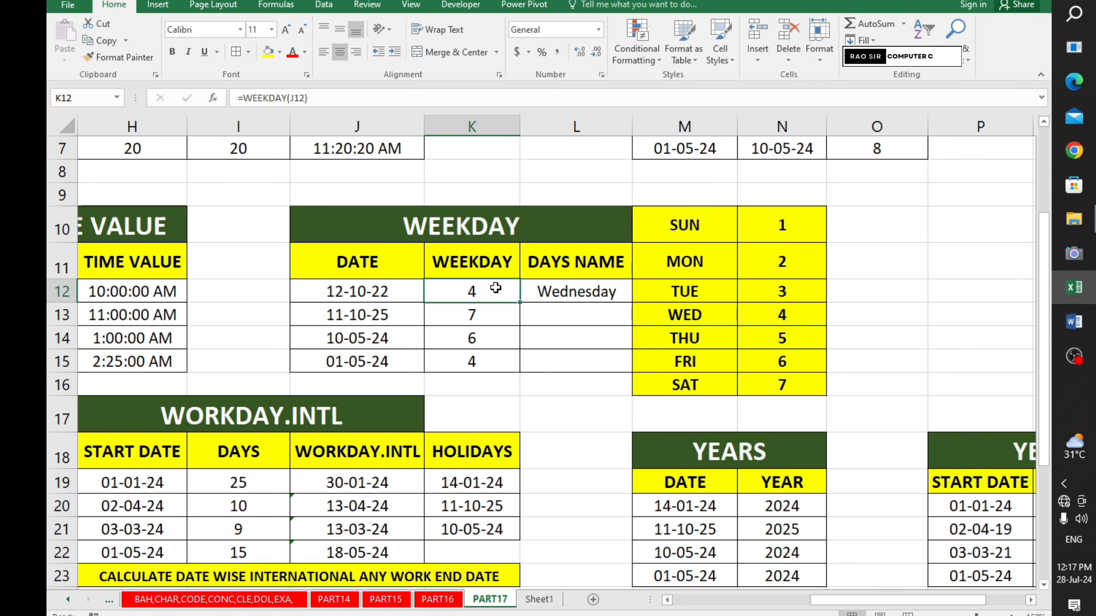
left_click(601, 75)
left_click(668, 143)
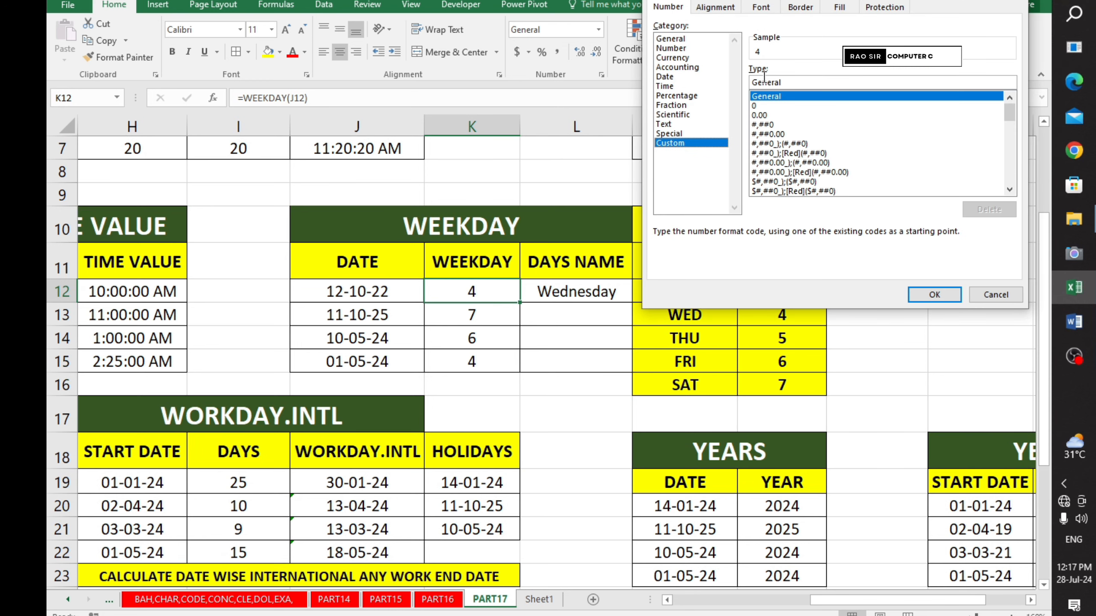
left_click_drag(788, 83, 675, 78)
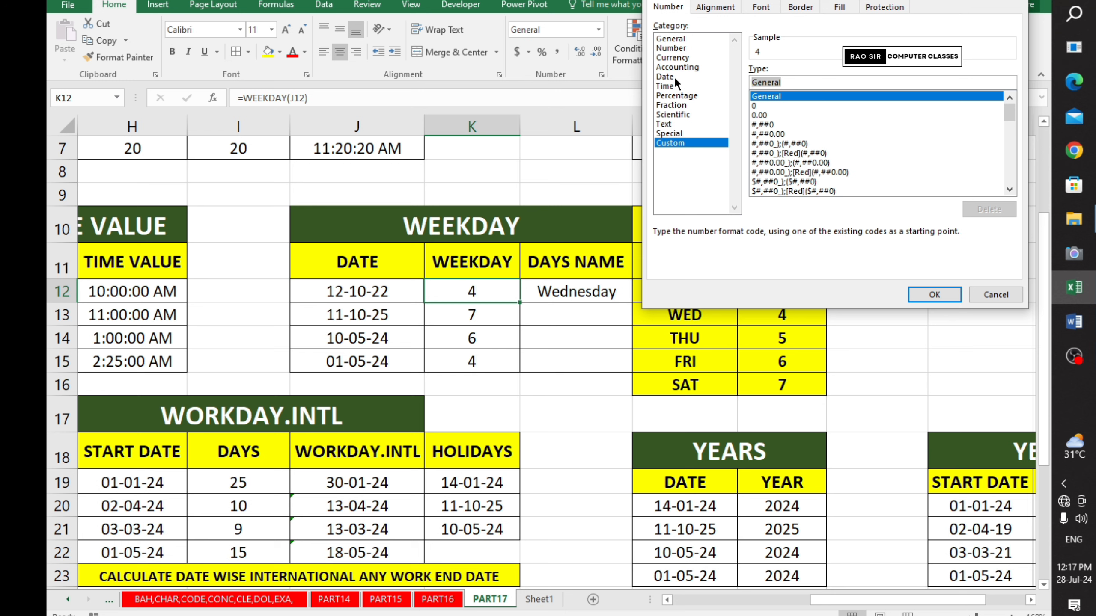
type("DDDD")
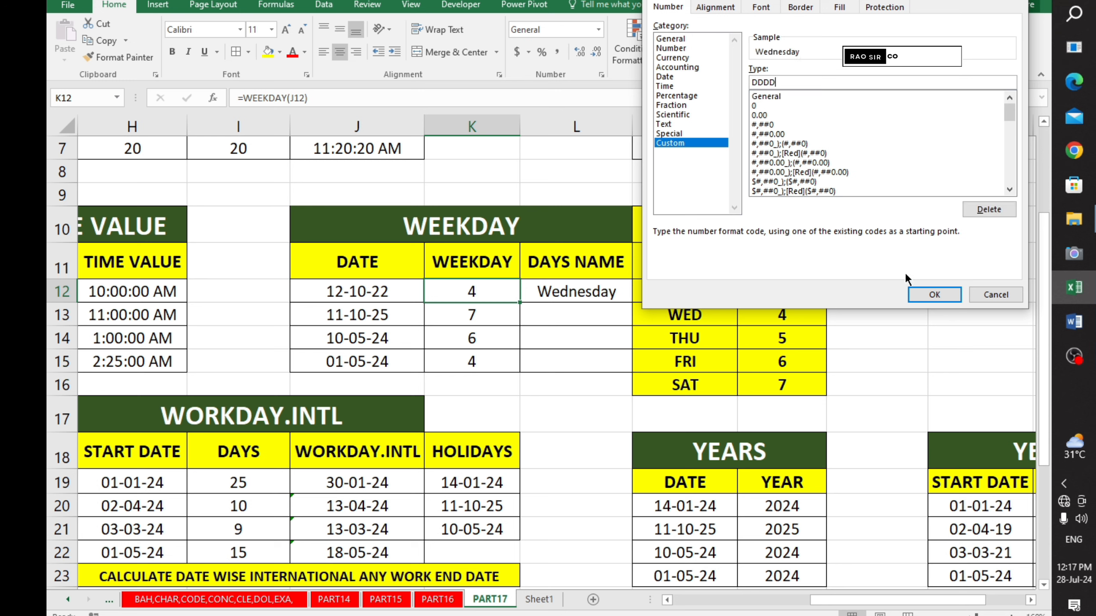
left_click(934, 294)
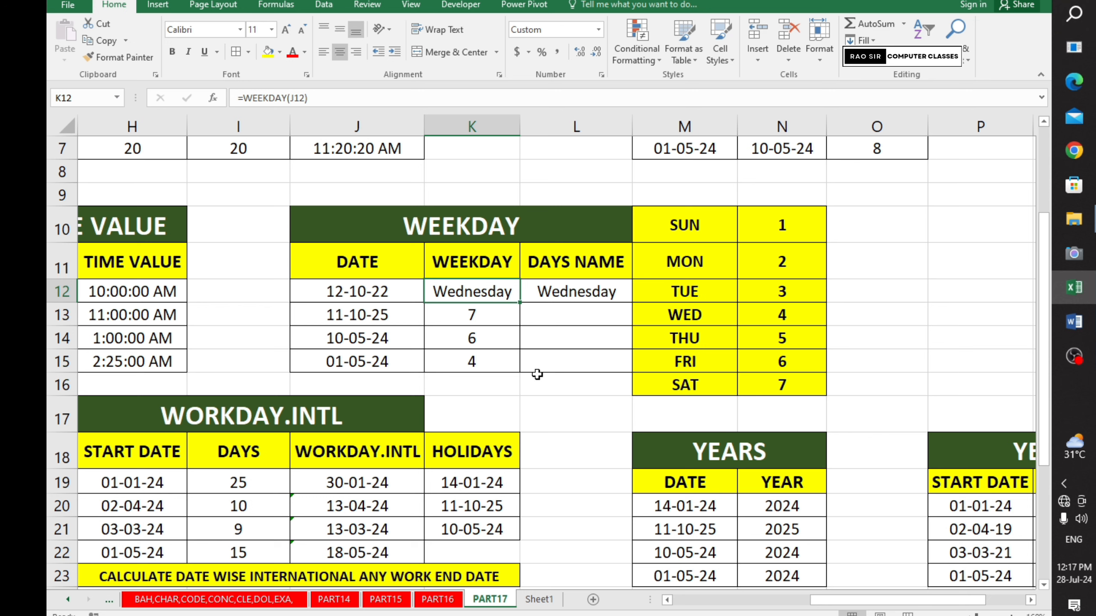
key("ctrl+z")
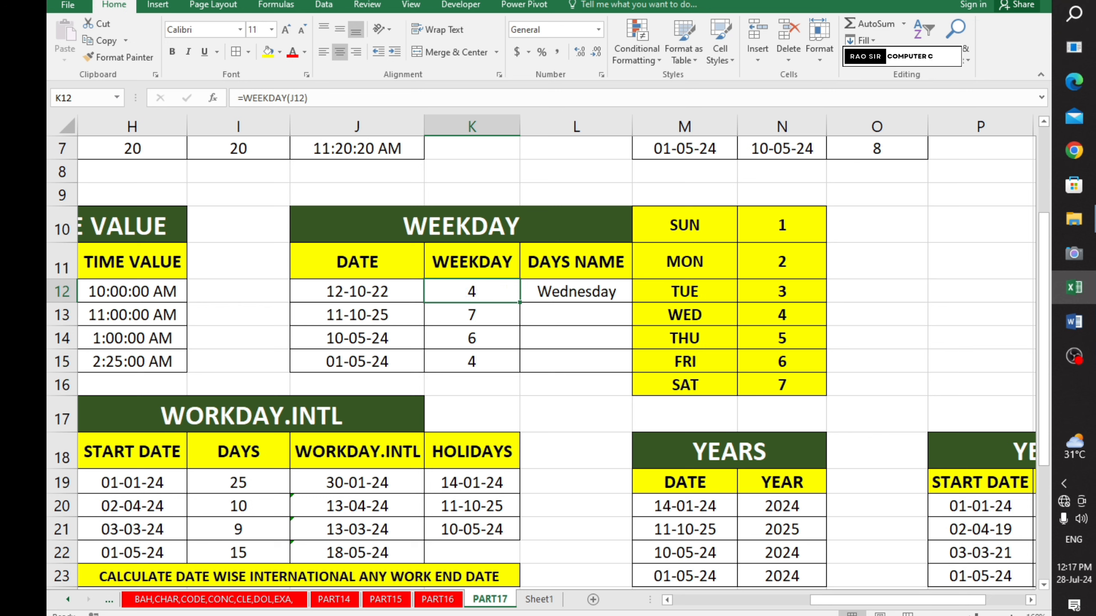
Step: Review the WEEKDAY table and match the day names with their numbers in the key in M10:N16
left_click(590, 401)
left_click_drag(496, 226, 785, 383)
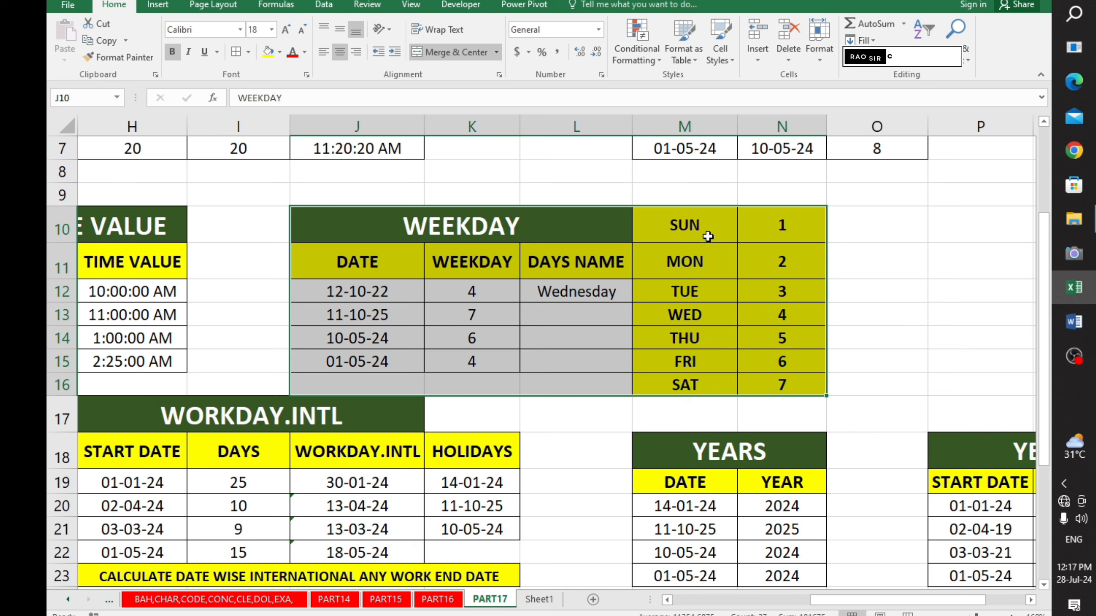
left_click(710, 223)
left_click(782, 226)
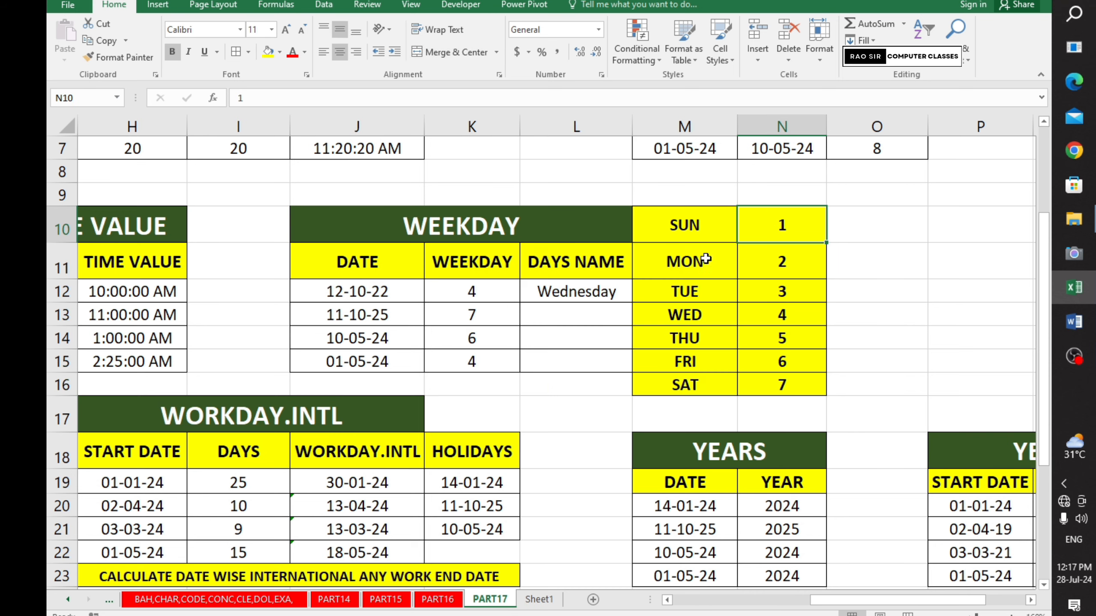
left_click(781, 260)
left_click(715, 290)
left_click(784, 296)
left_click(722, 323)
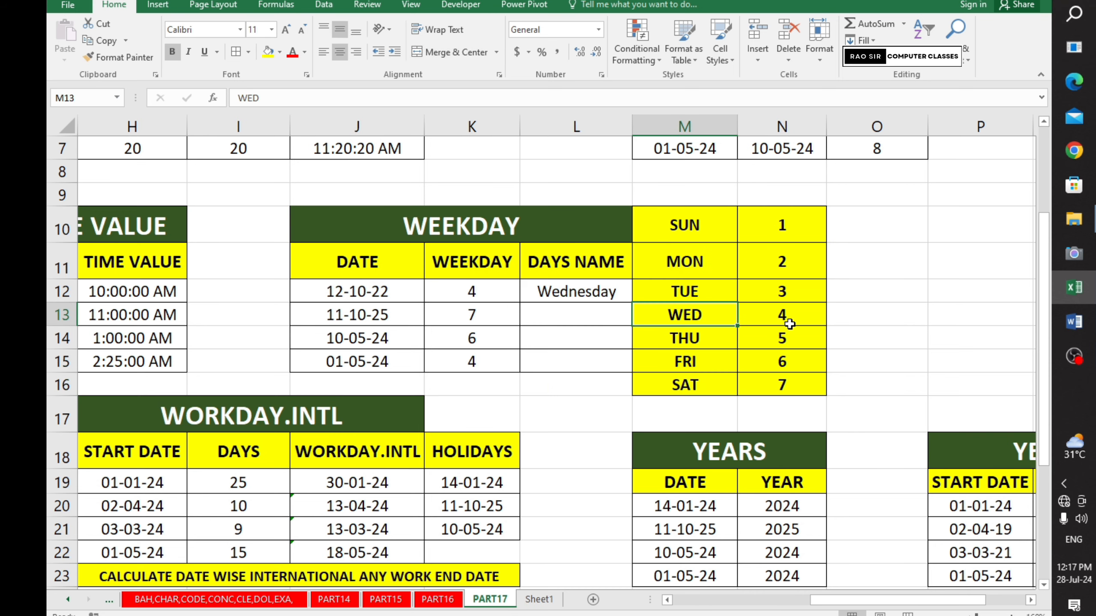
left_click(790, 324)
left_click(811, 336)
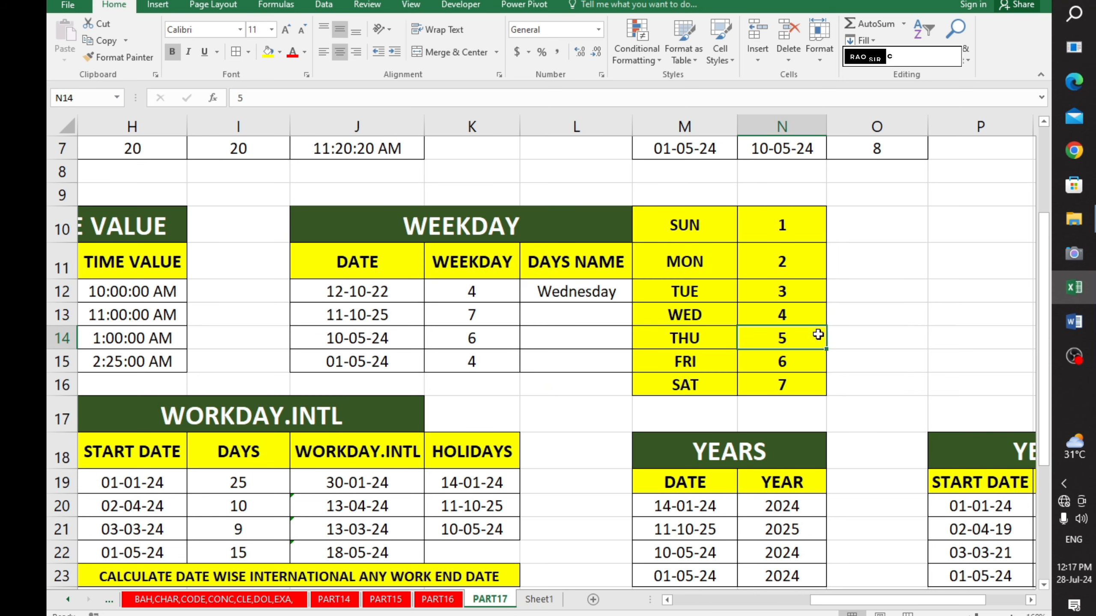
left_click(728, 342)
left_click(705, 318)
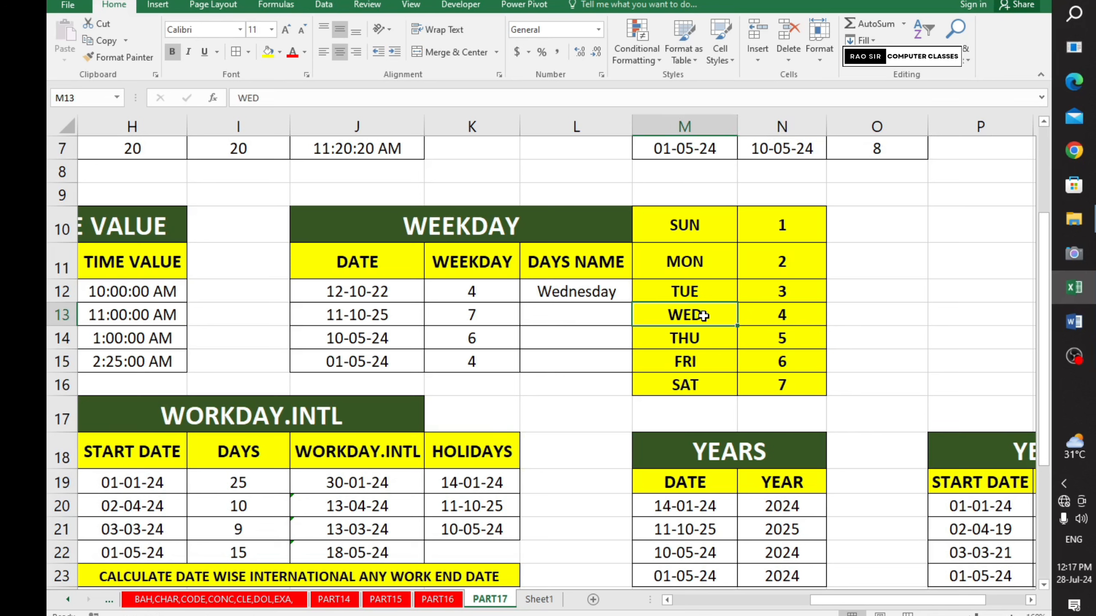
Step: Change the date in J12 to 13-10-2022 and check the resulting day against the key
double_click(341, 292)
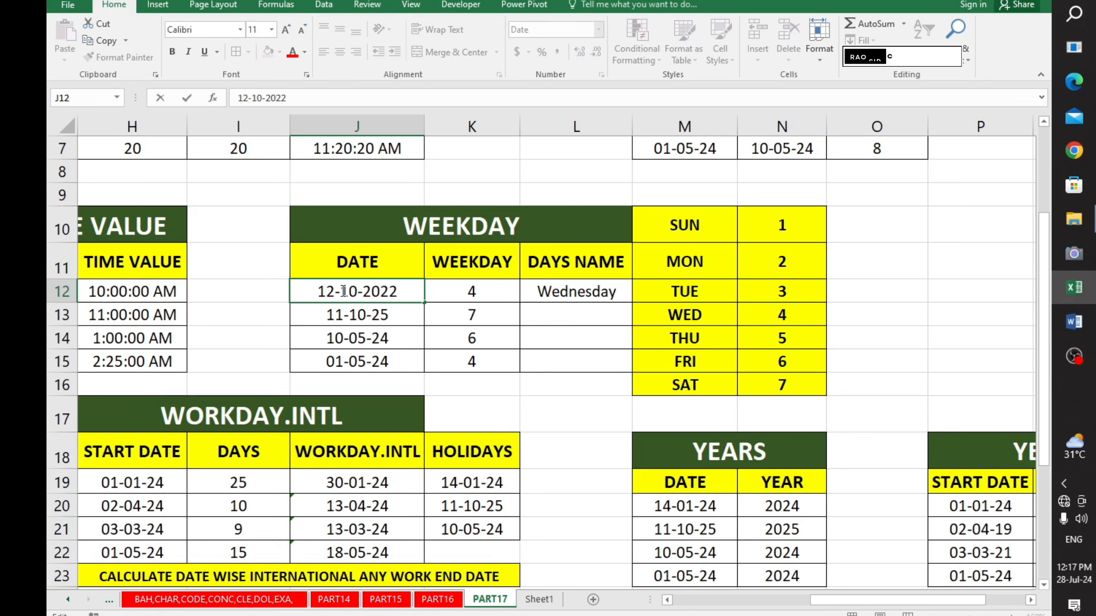
key("BackSpace")
type("3")
key("Return")
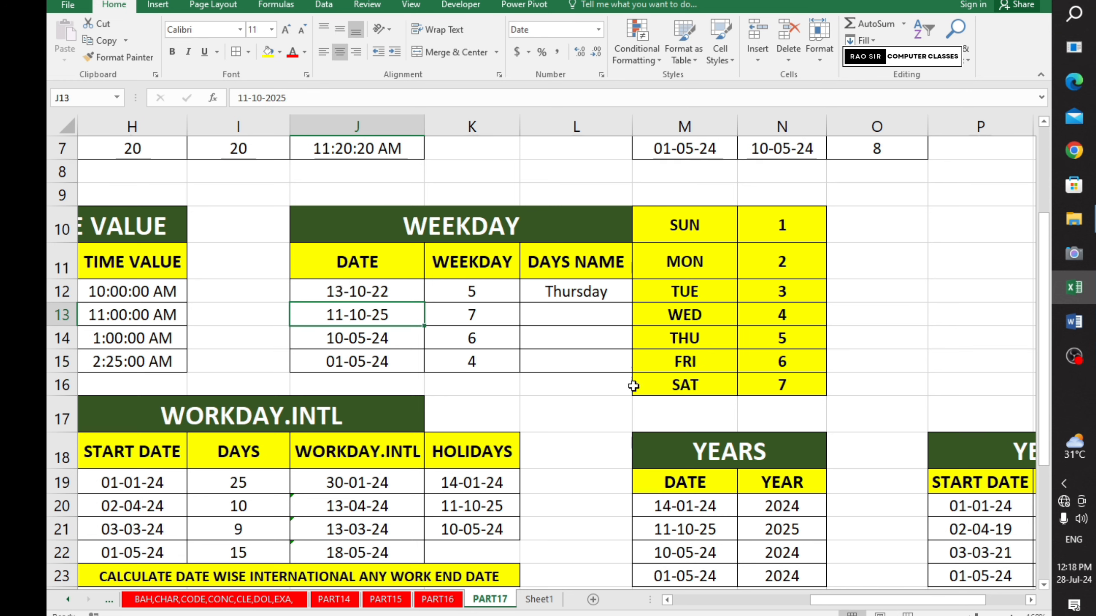
left_click(675, 345)
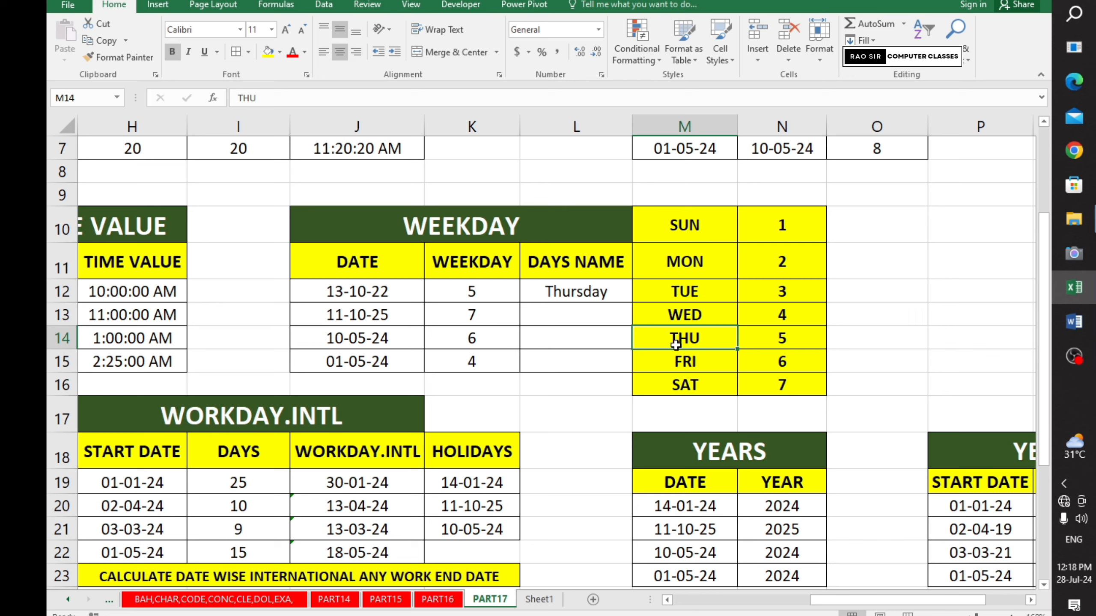
Step: Inspect the first row of the WEENUM table and clear the existing results in B19:B22
left_click_drag(847, 602, 677, 604)
scroll(190, 523, "down", 2)
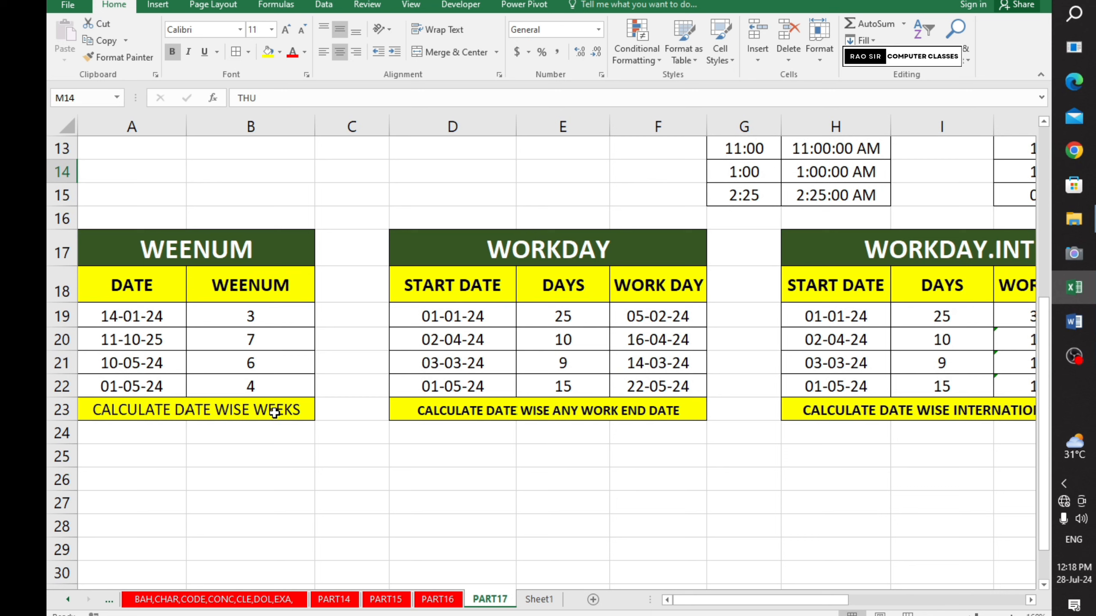
left_click(104, 317)
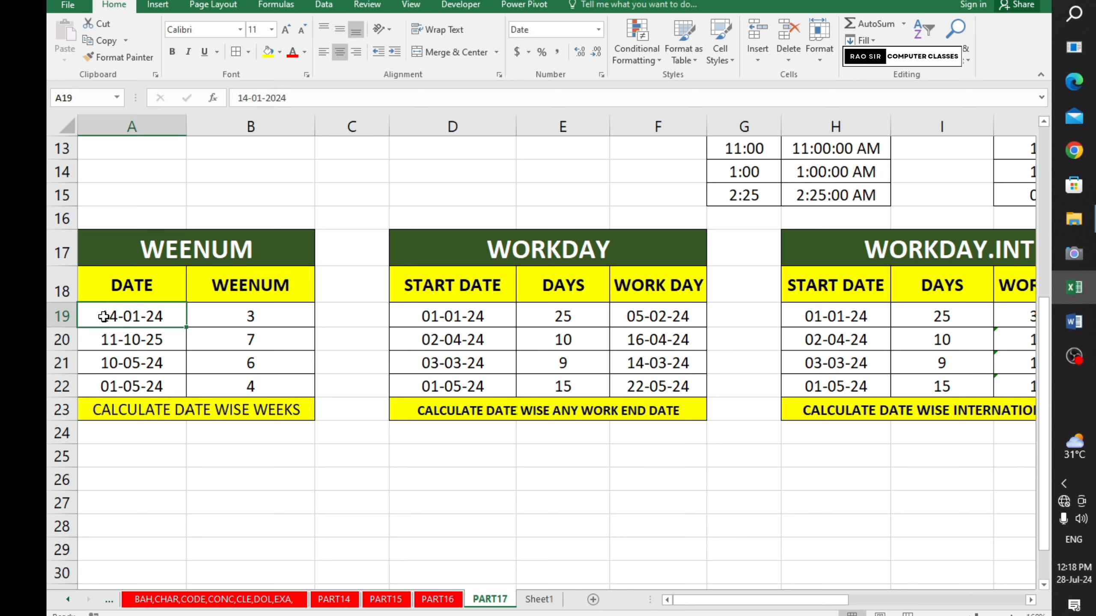
left_click(272, 323)
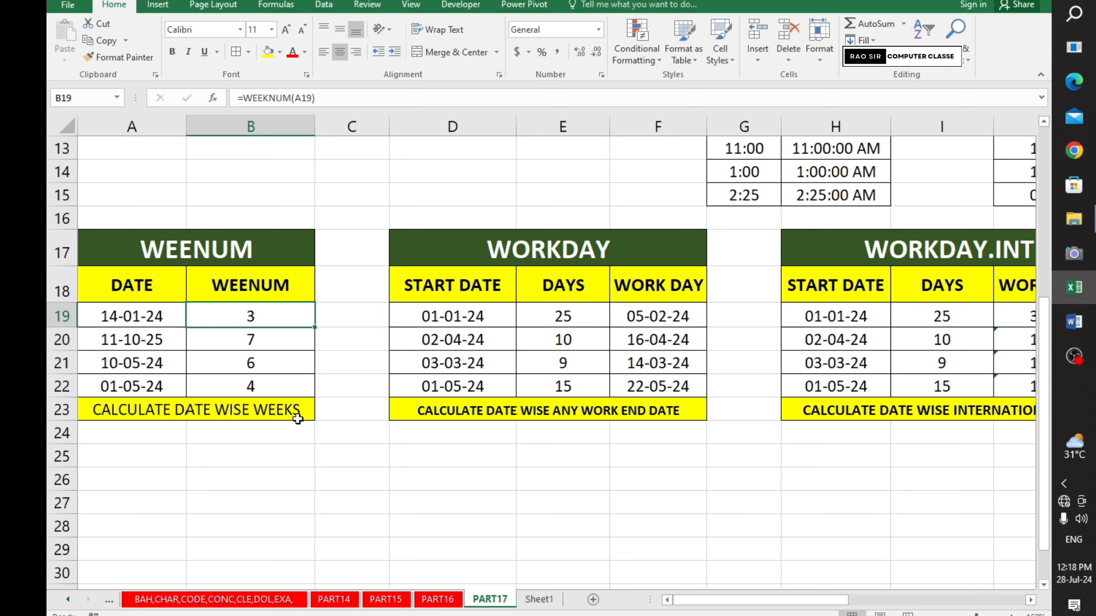
left_click_drag(222, 314, 234, 385)
key("Delete")
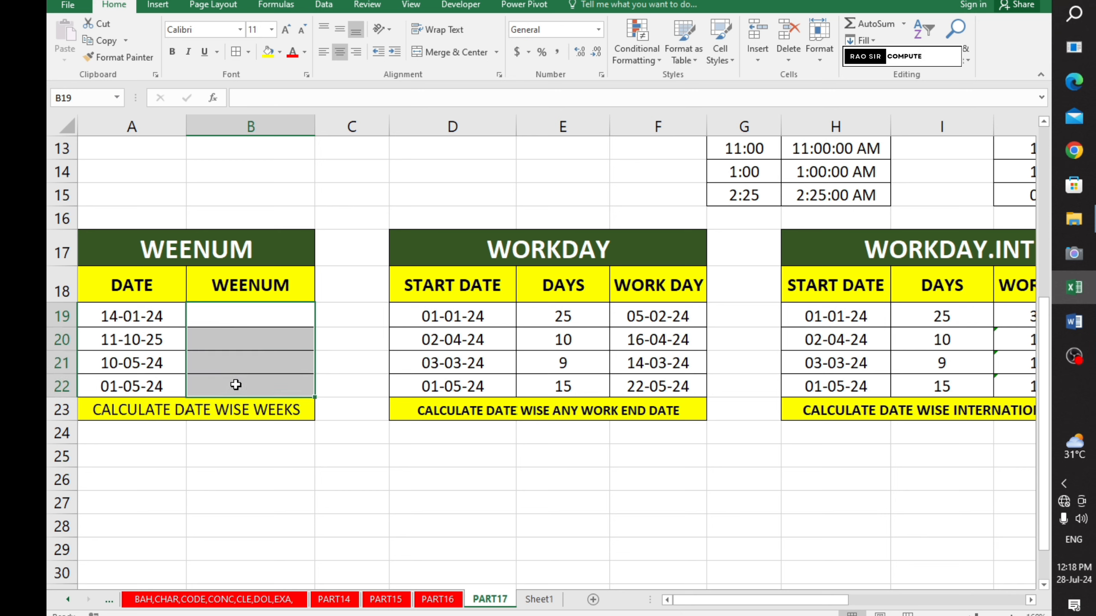
Step: Enter =WEEKNUM(A19) in B19 of the WEENUM table
left_click(219, 318)
type("=")
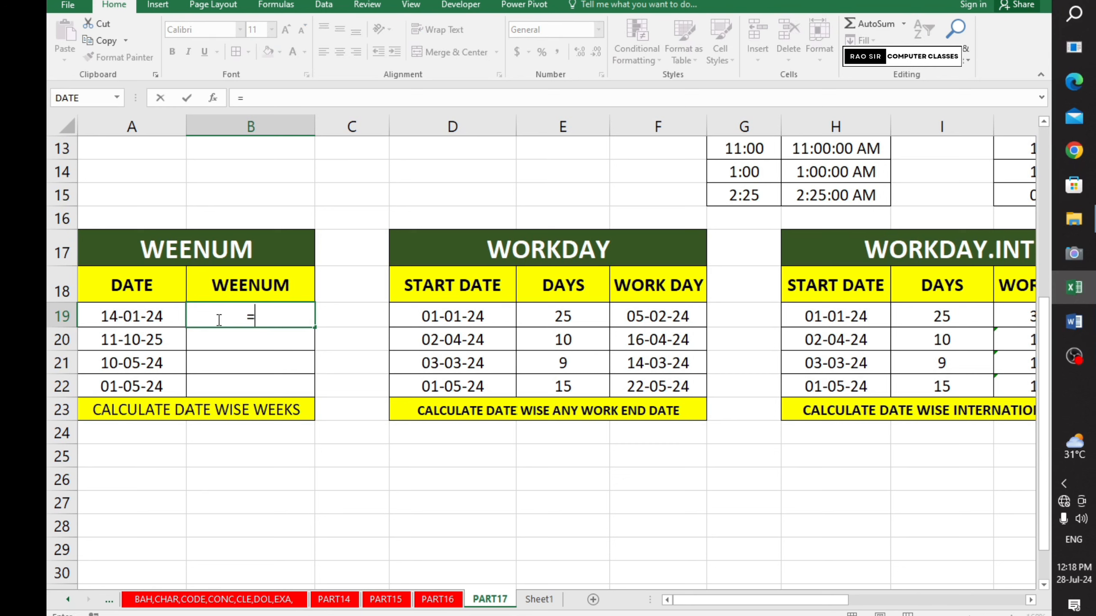
type("WEE")
key("Down")
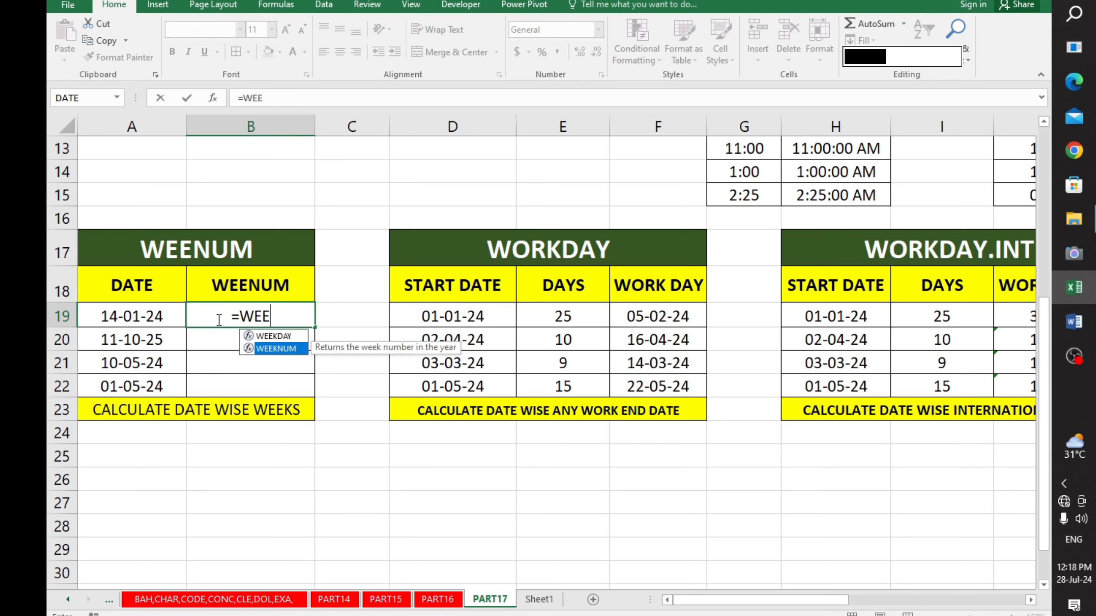
double_click(289, 349)
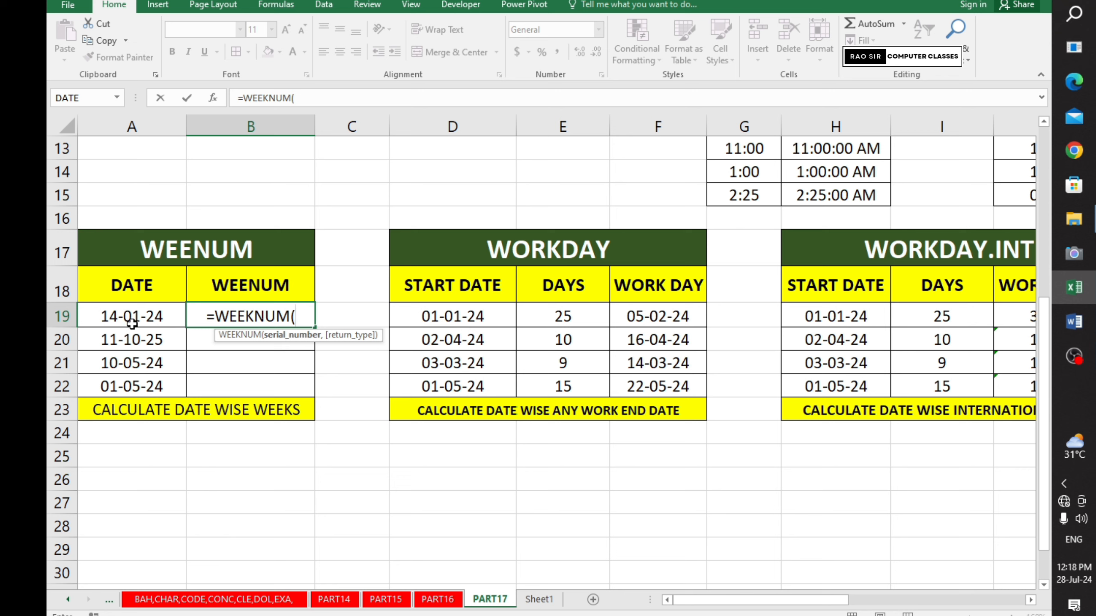
left_click(132, 322)
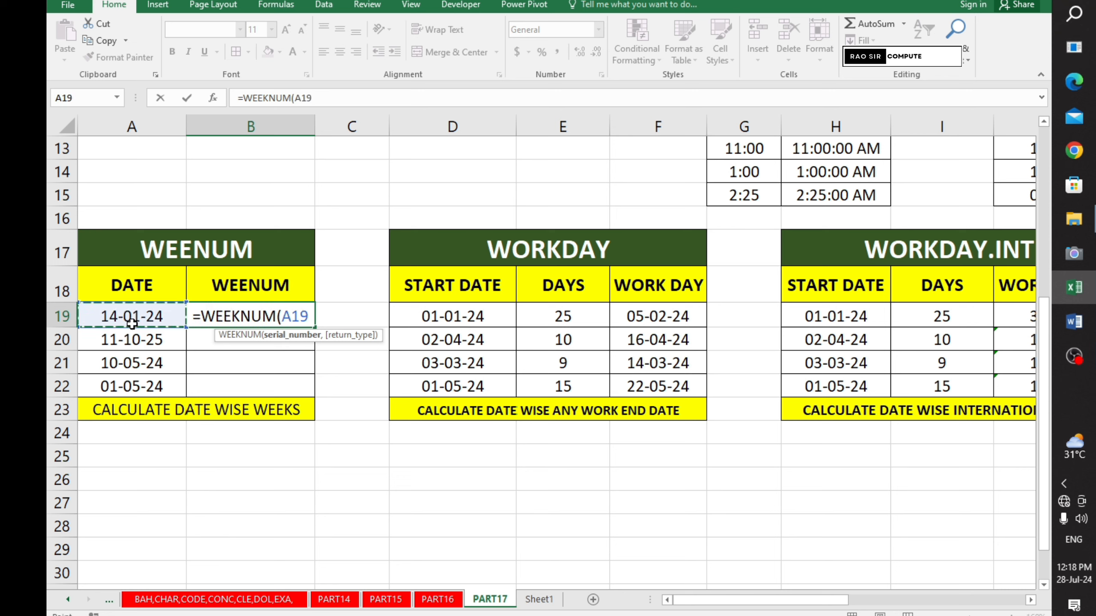
type(")")
key("Return")
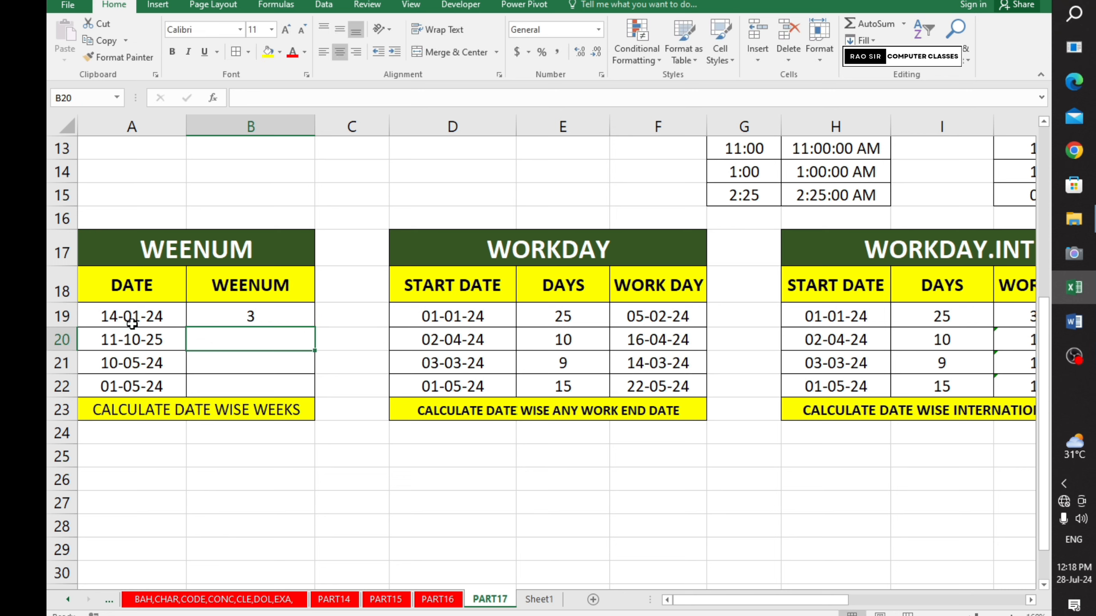
Step: Check the week number in B19 by counting the weeks in the system calendar for January 2024
left_click(237, 318)
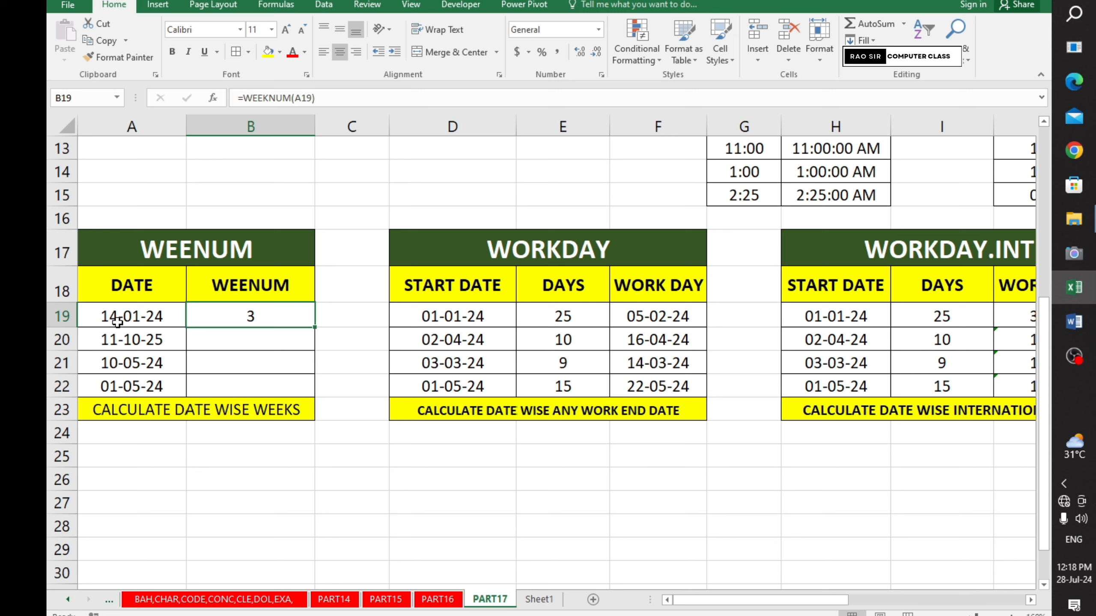
left_click(1079, 578)
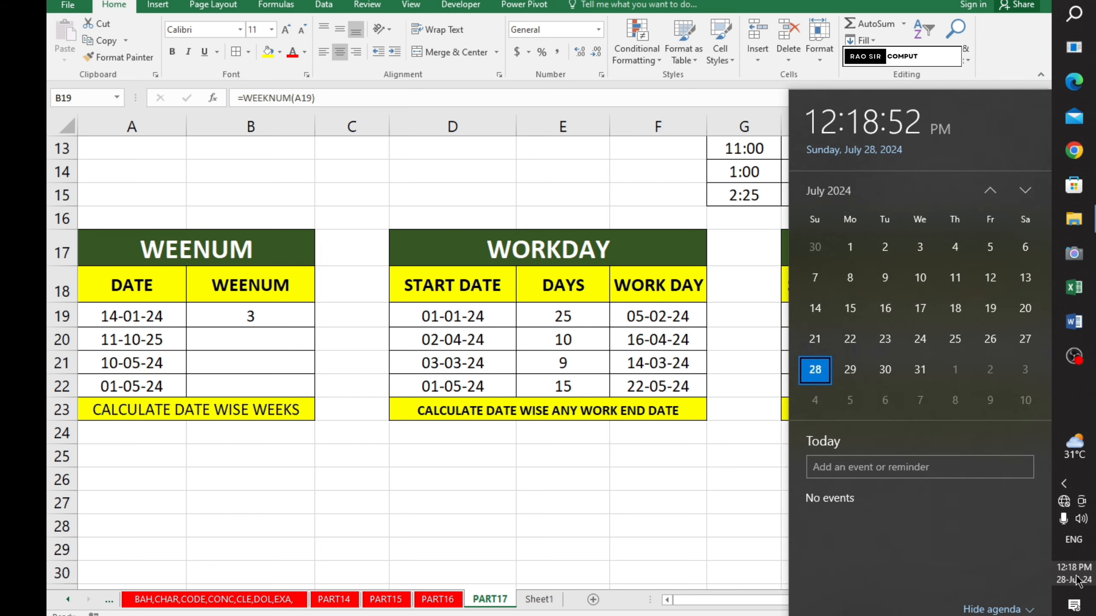
left_click(990, 193)
left_click(991, 192)
left_click(991, 193)
left_click(991, 192)
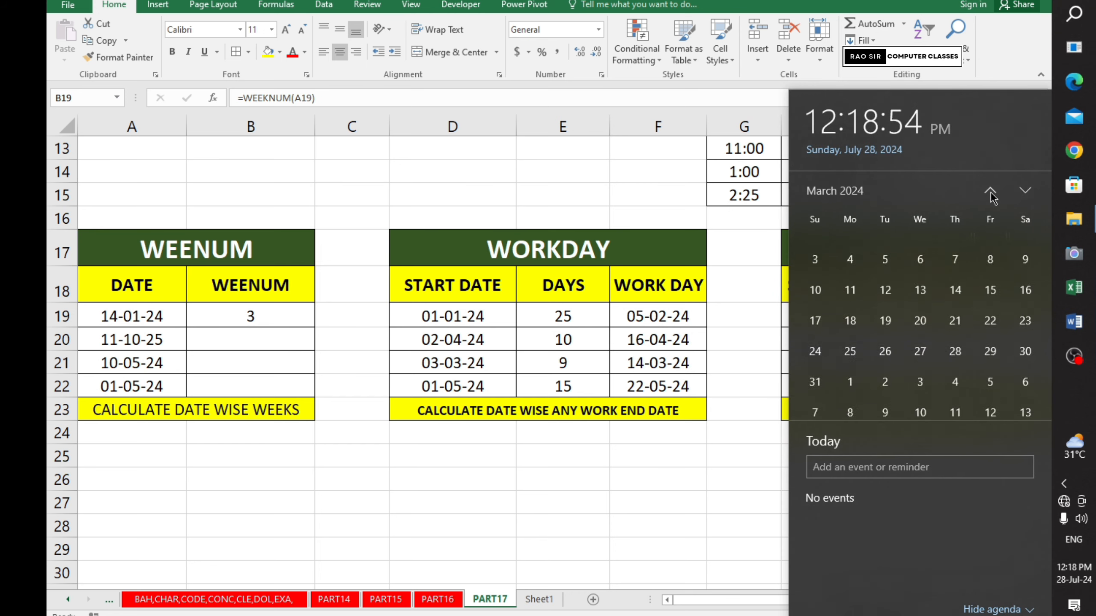
left_click(991, 193)
left_click(991, 193)
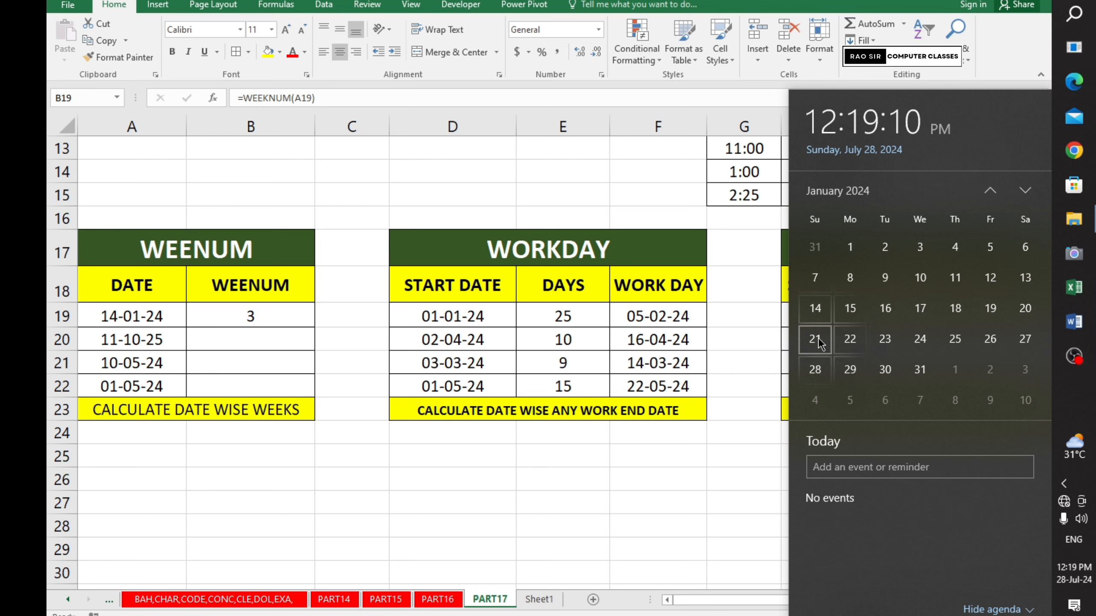
double_click(117, 317)
left_click(116, 316)
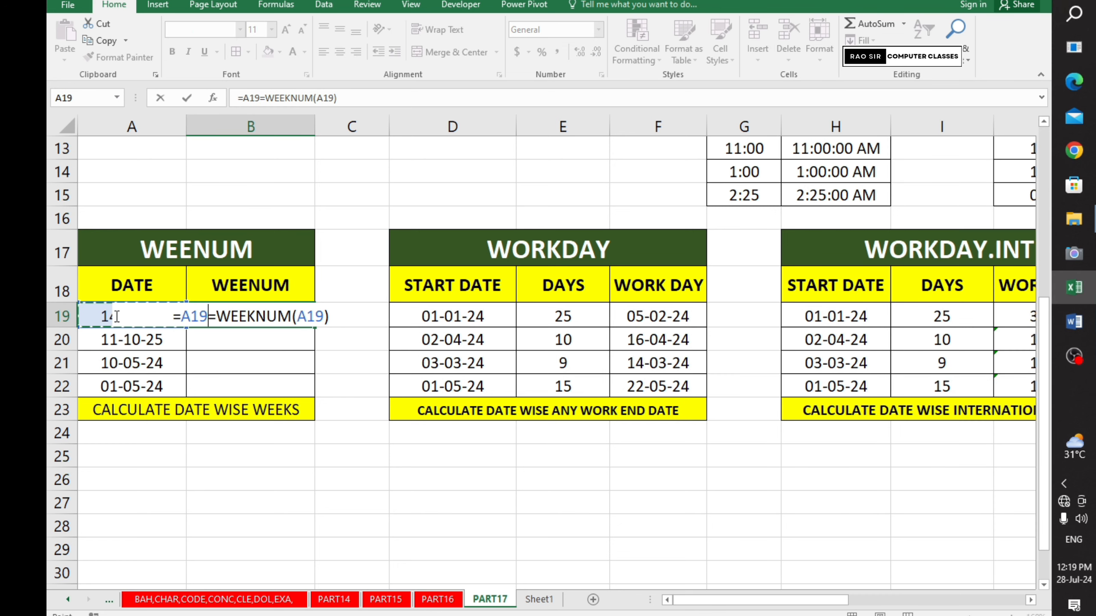
key("Return")
left_click(117, 318)
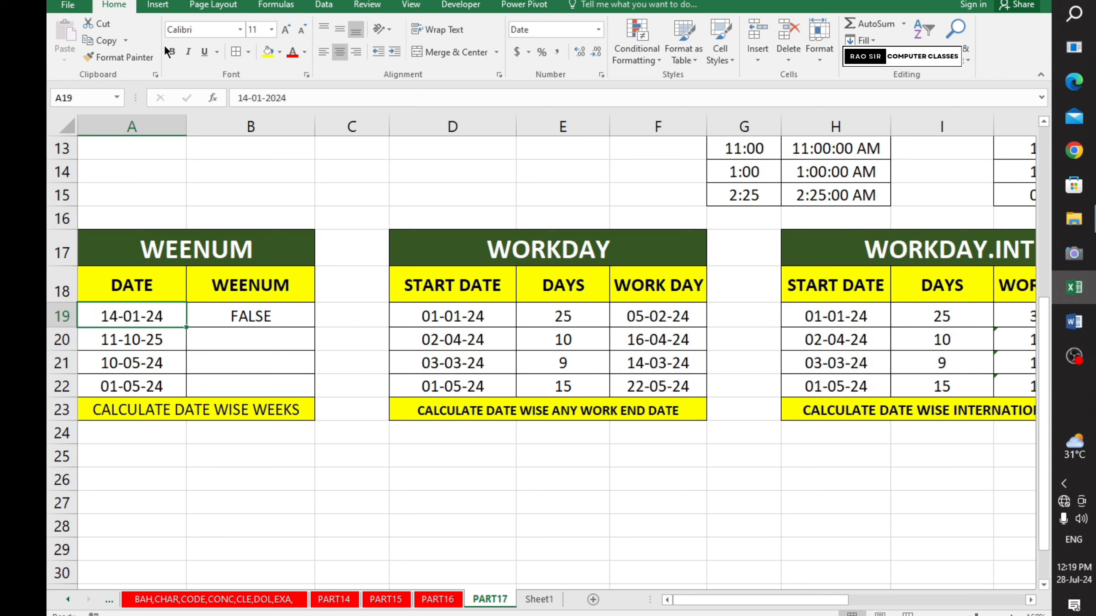
key("ctrl+z")
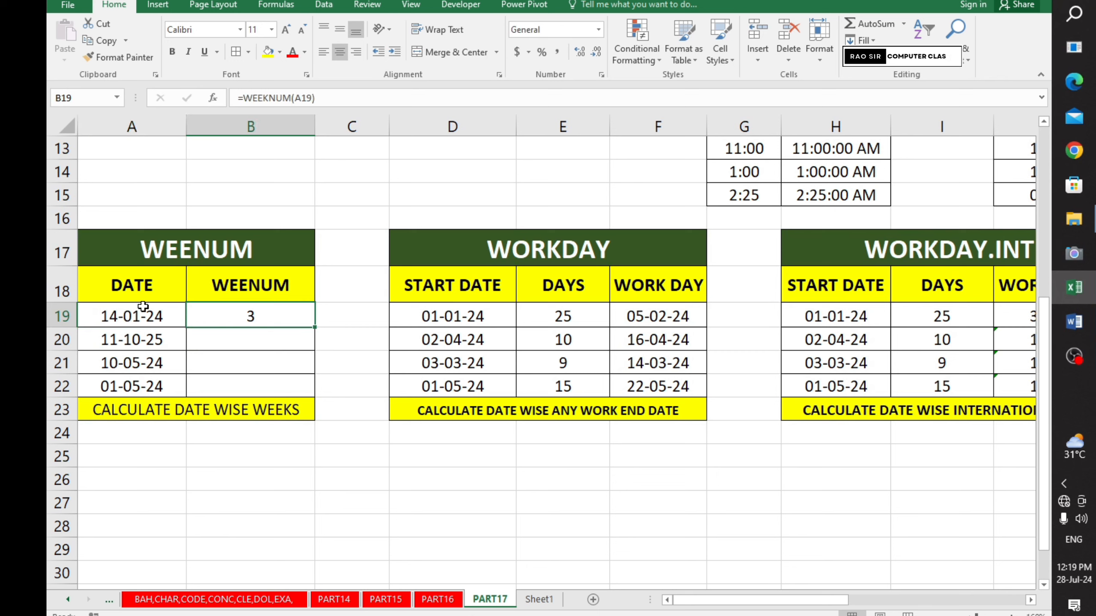
Step: Change the date in A19 of the WEENUM table to 21-01-2024
left_click(125, 315)
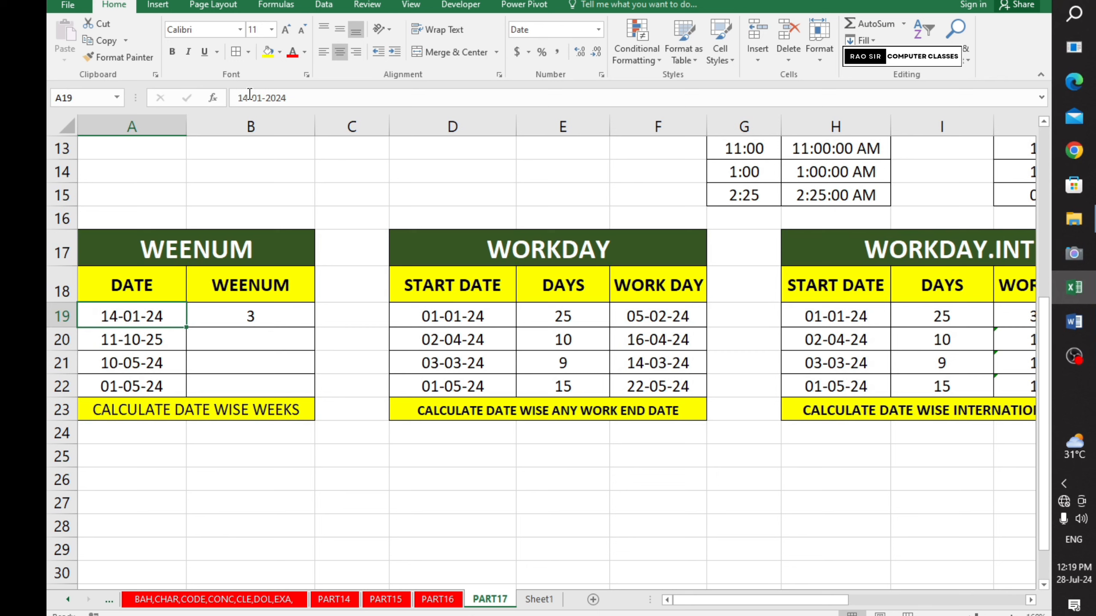
left_click(249, 93)
key("BackSpace")
key("BackSpace")
type("2")
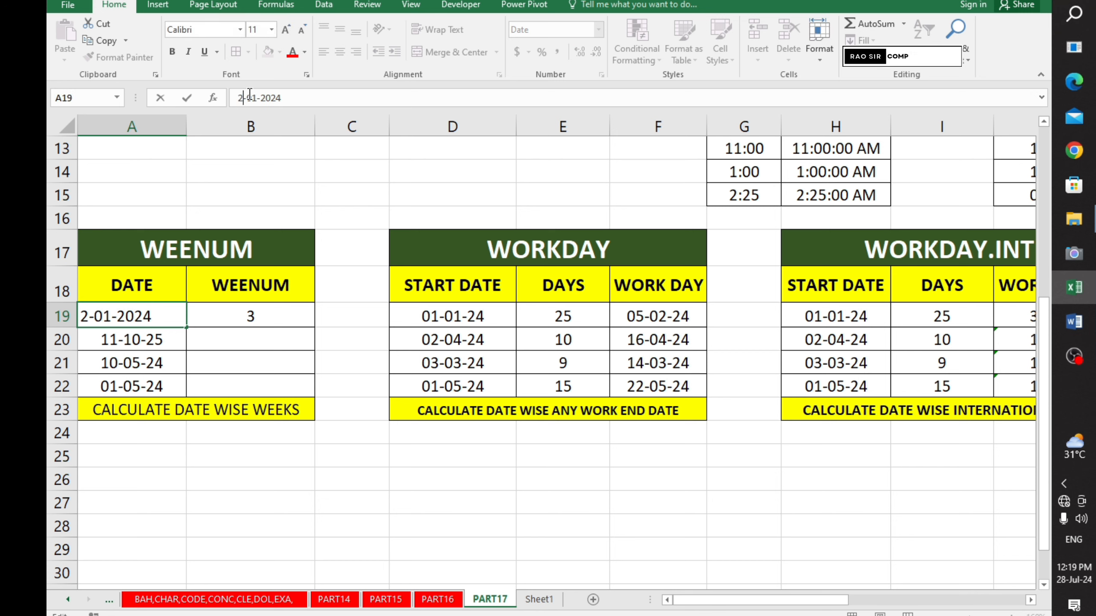
type("1")
key("Return")
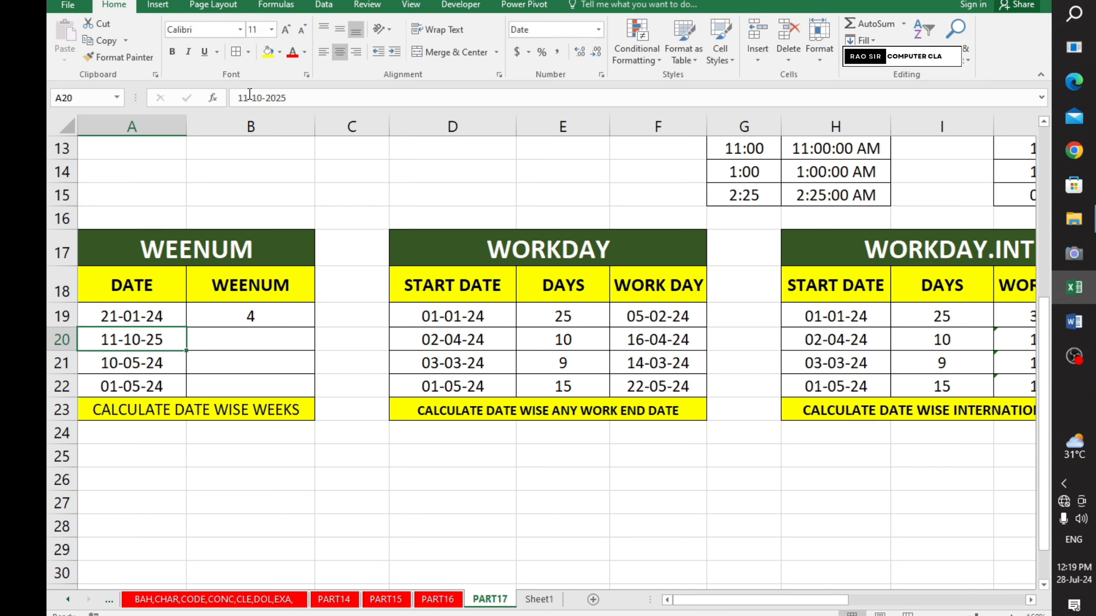
Step: Compare the recalculated week number in B19 with the system calendar and close the calendar
left_click(280, 321)
left_click(1051, 569)
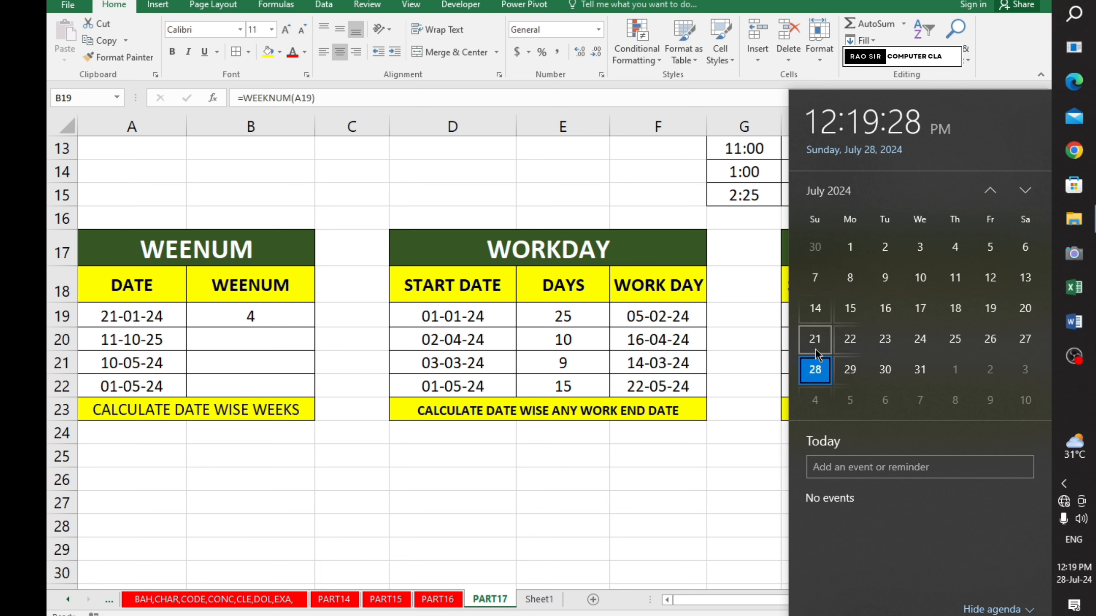
left_click(256, 492)
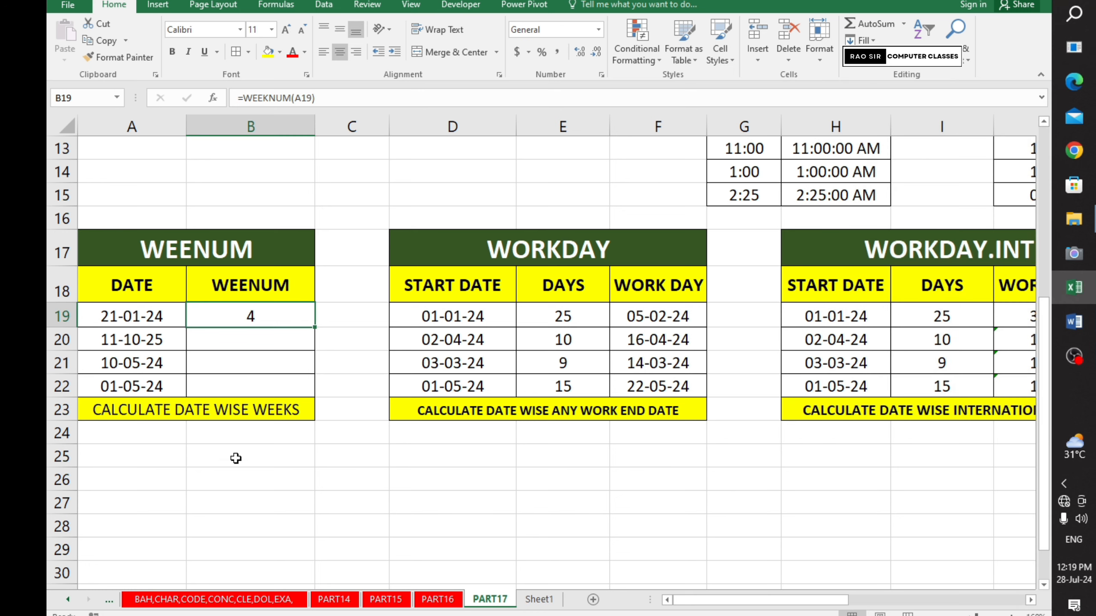
Step: Change the date in A19 of the WEENUM table to 28-01-2024
left_click(112, 316)
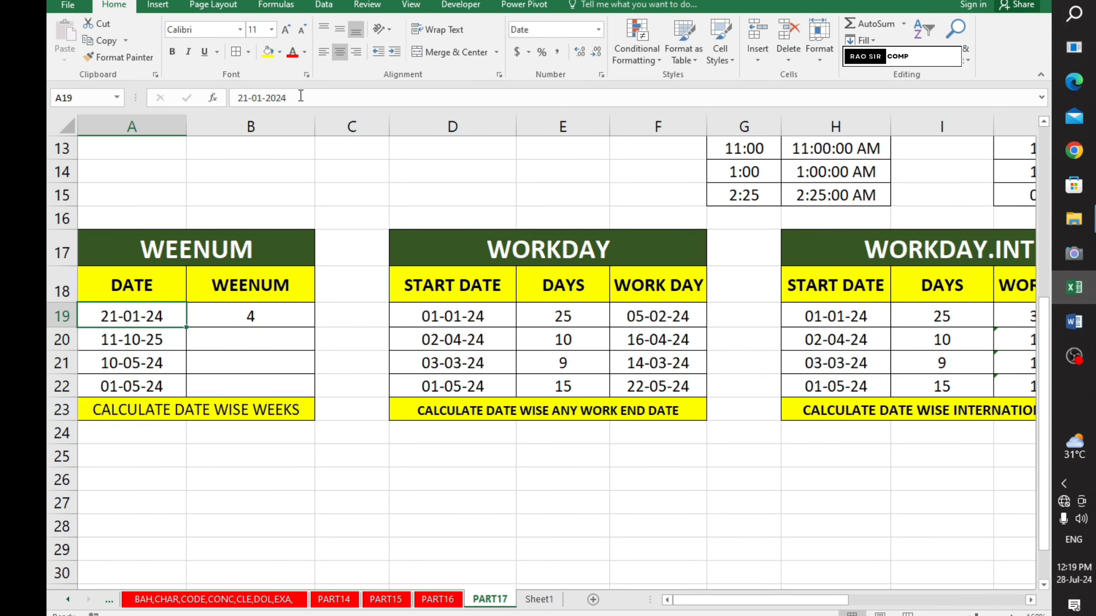
left_click(249, 98)
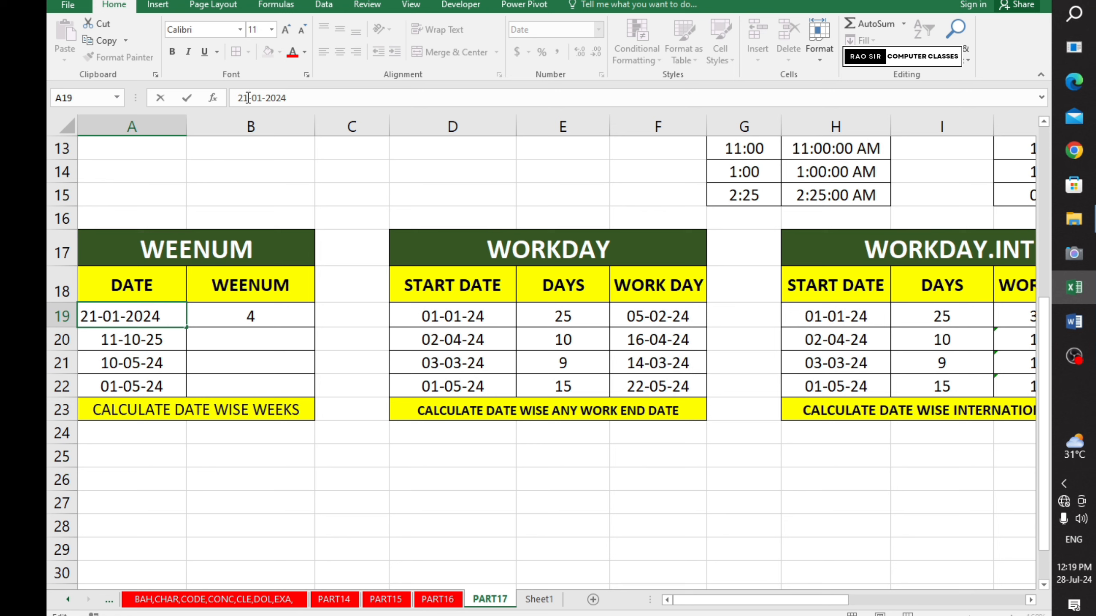
key("BackSpace")
type("8")
key("Return")
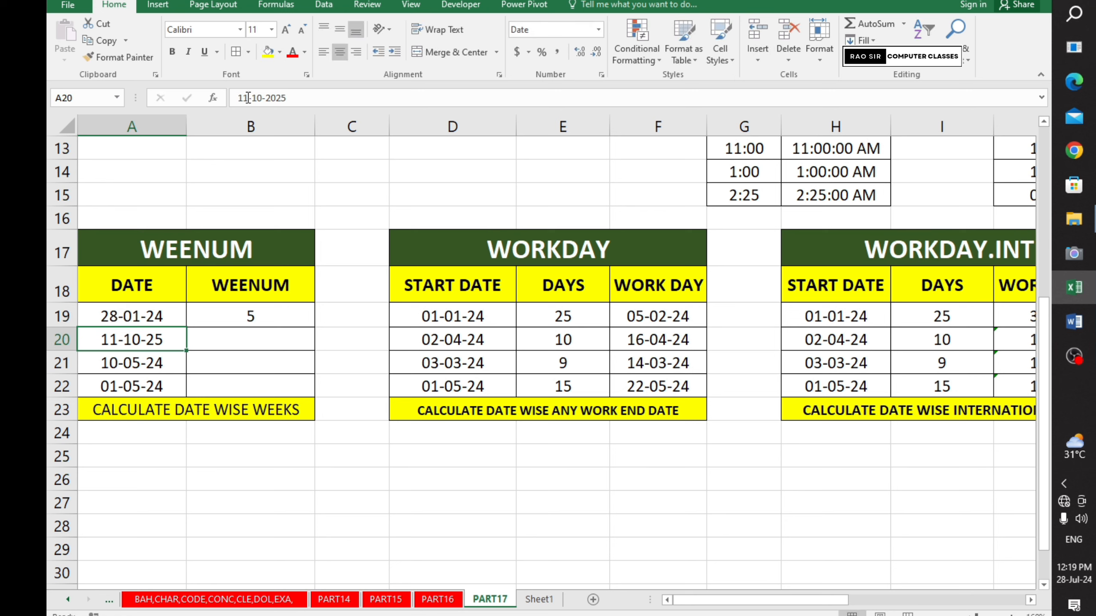
Step: Compare the recalculated week number in B19 with the weeks shown in the system calendar
left_click(247, 308)
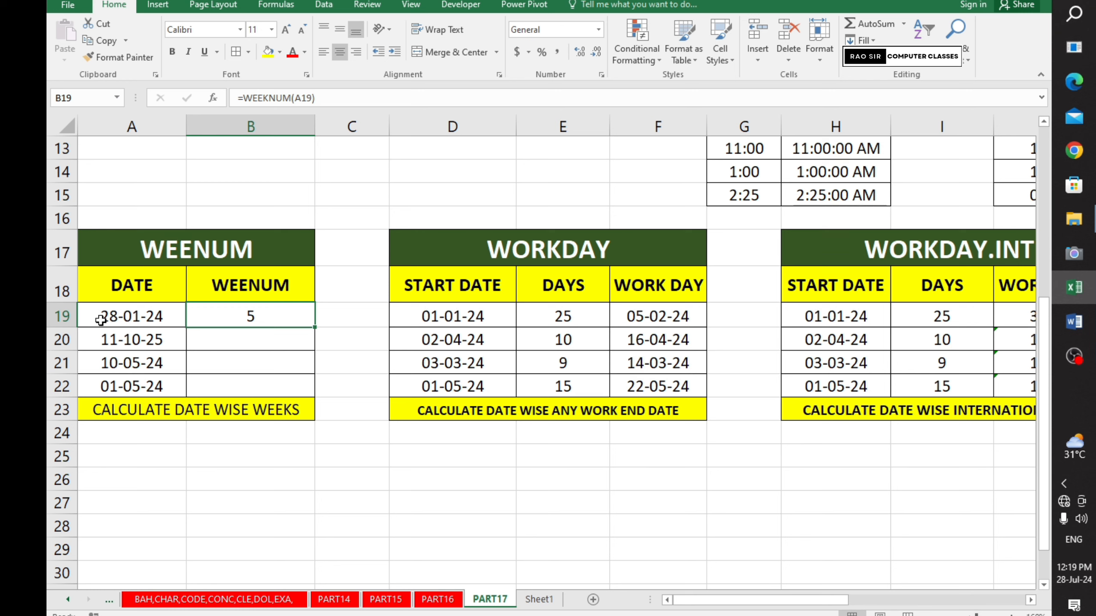
left_click(100, 318)
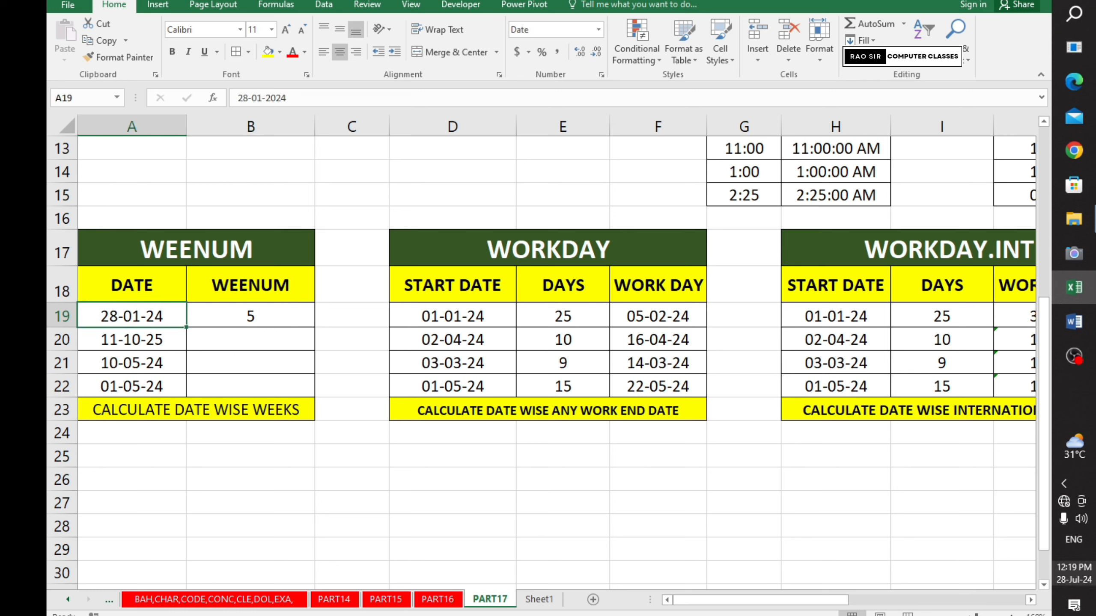
left_click(1074, 574)
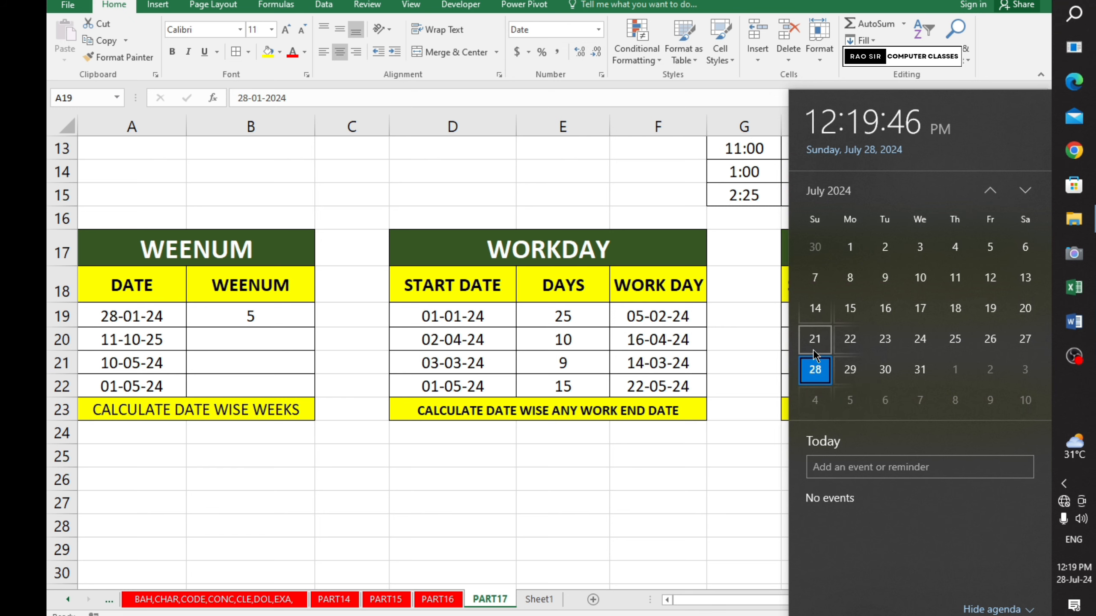
left_click(817, 349)
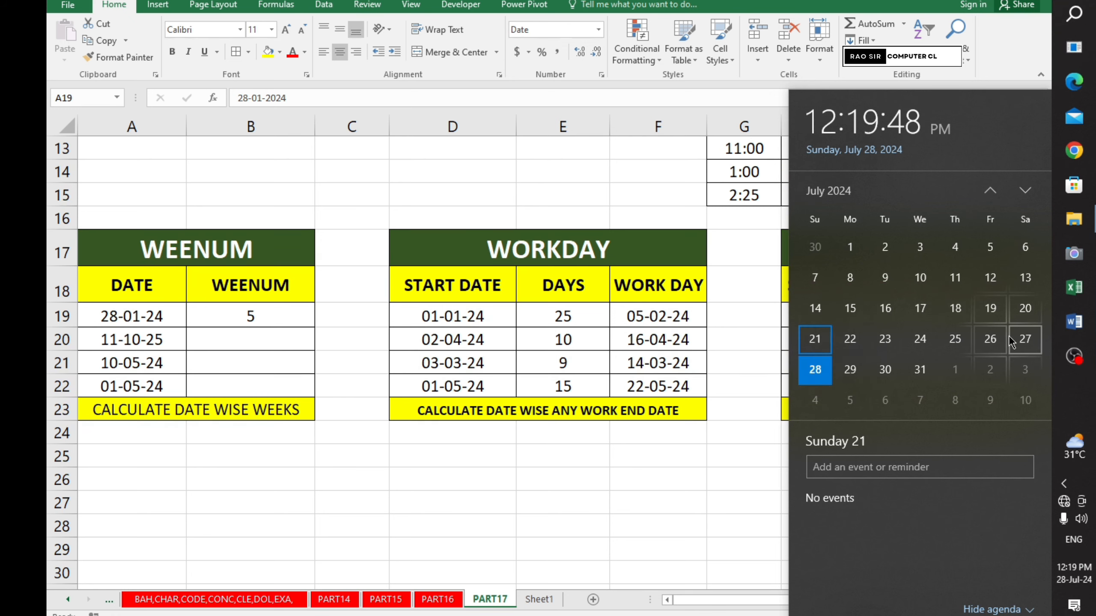
Step: Set the date in A19 of the WEENUM table to 27-01-2024
left_click(130, 322)
double_click(131, 319)
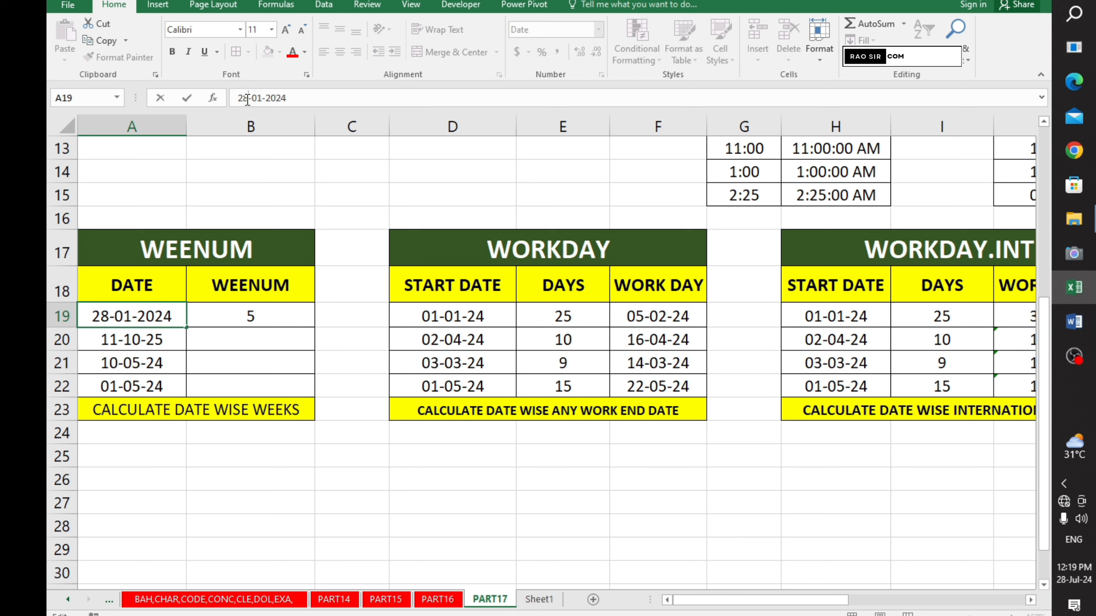
key("BackSpace")
type("7")
key("Return")
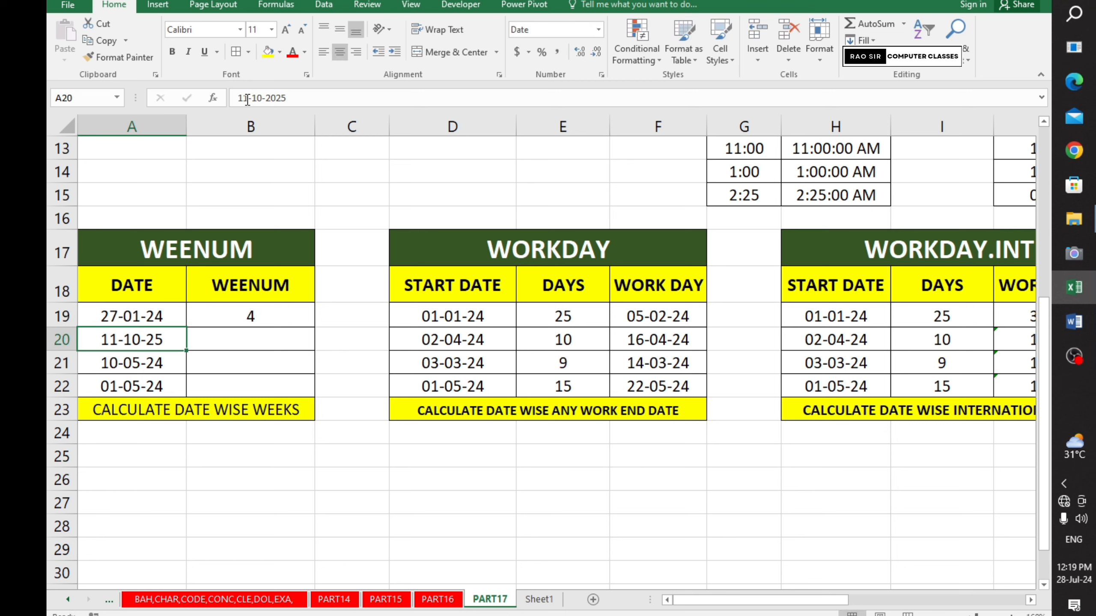
Step: Fill the WEEKNUM formula from B19 down to B22 and check the week numbers against their dates
left_click(264, 322)
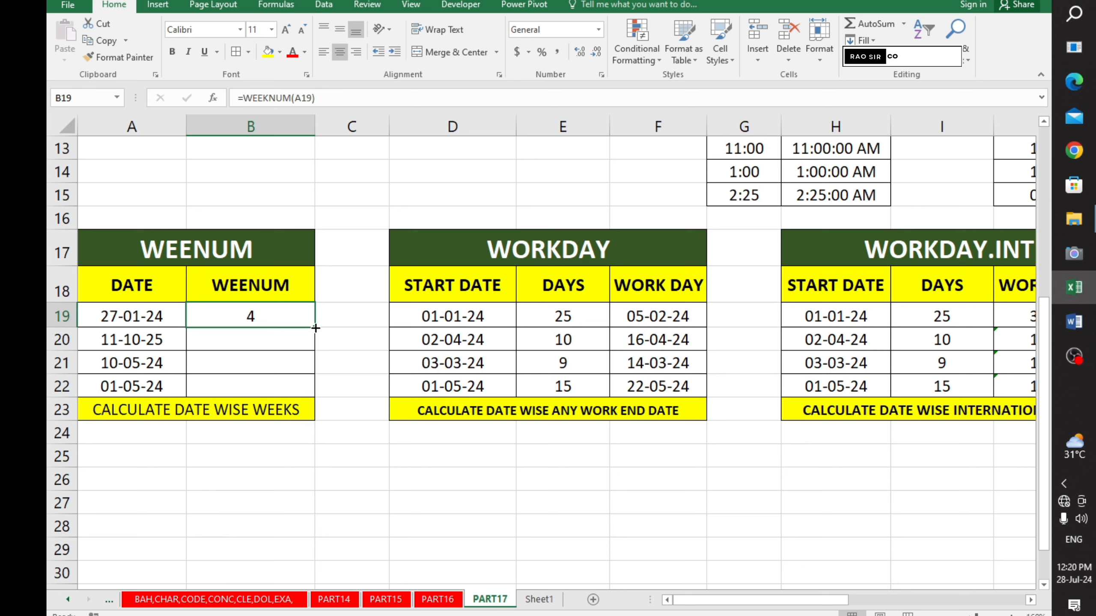
left_click_drag(307, 328, 314, 388)
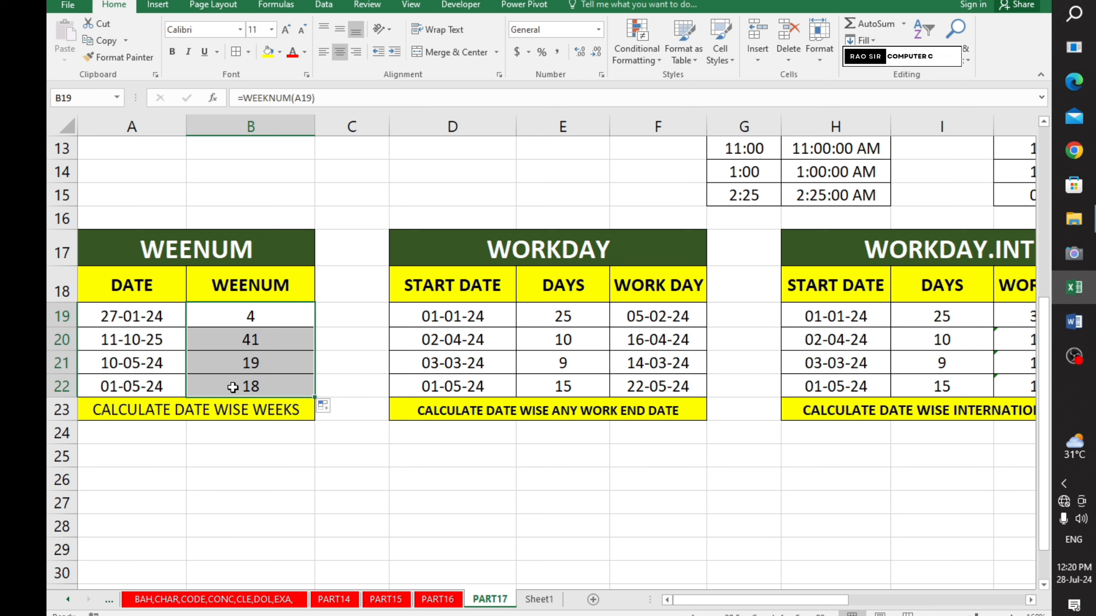
left_click(135, 340)
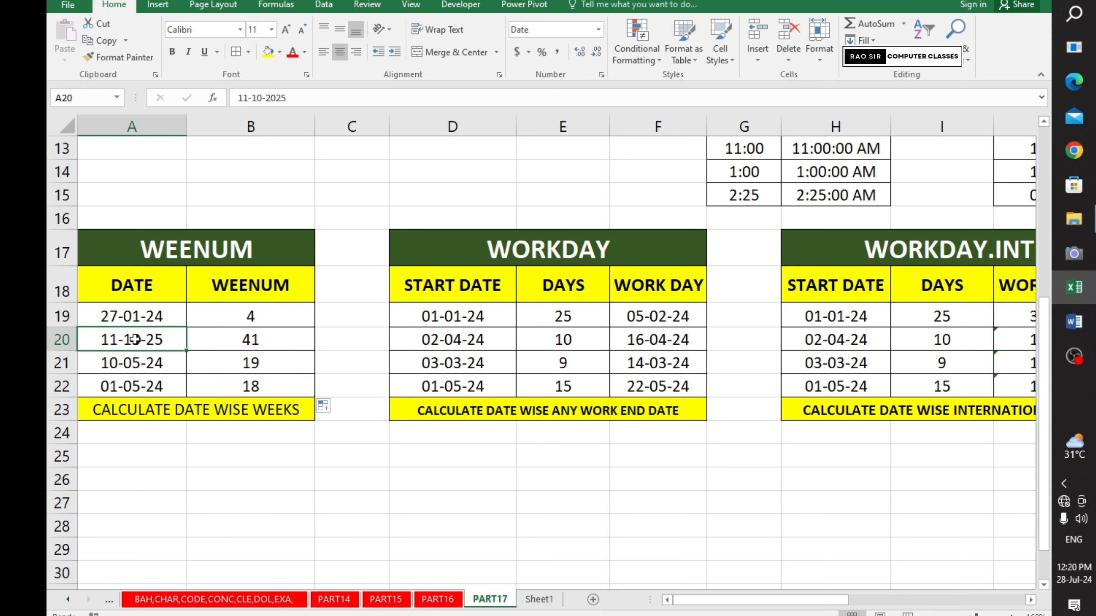
left_click(225, 347)
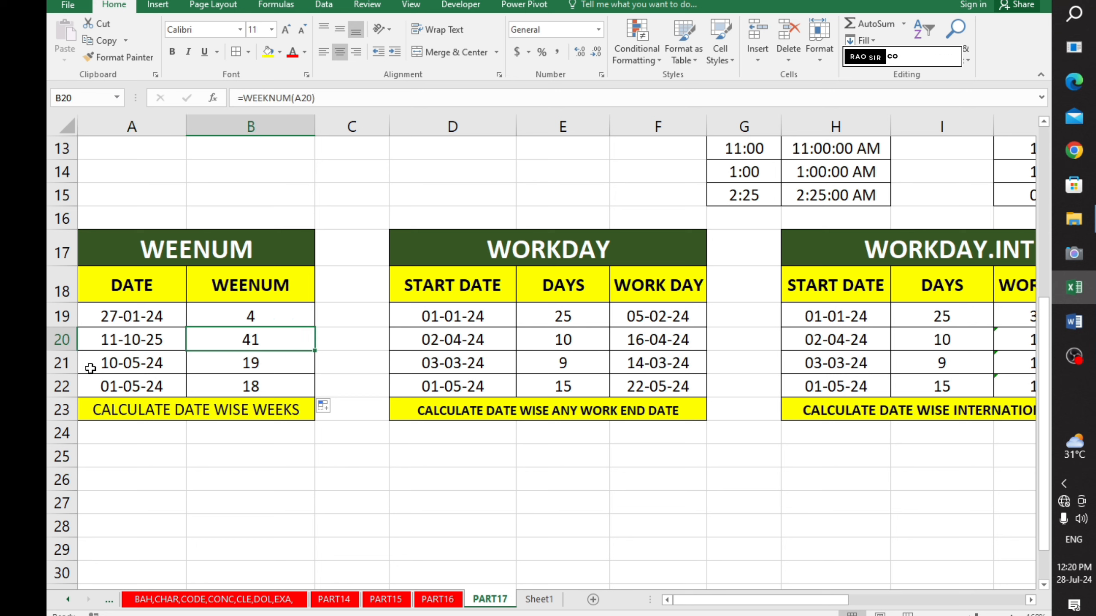
left_click(123, 363)
left_click(200, 367)
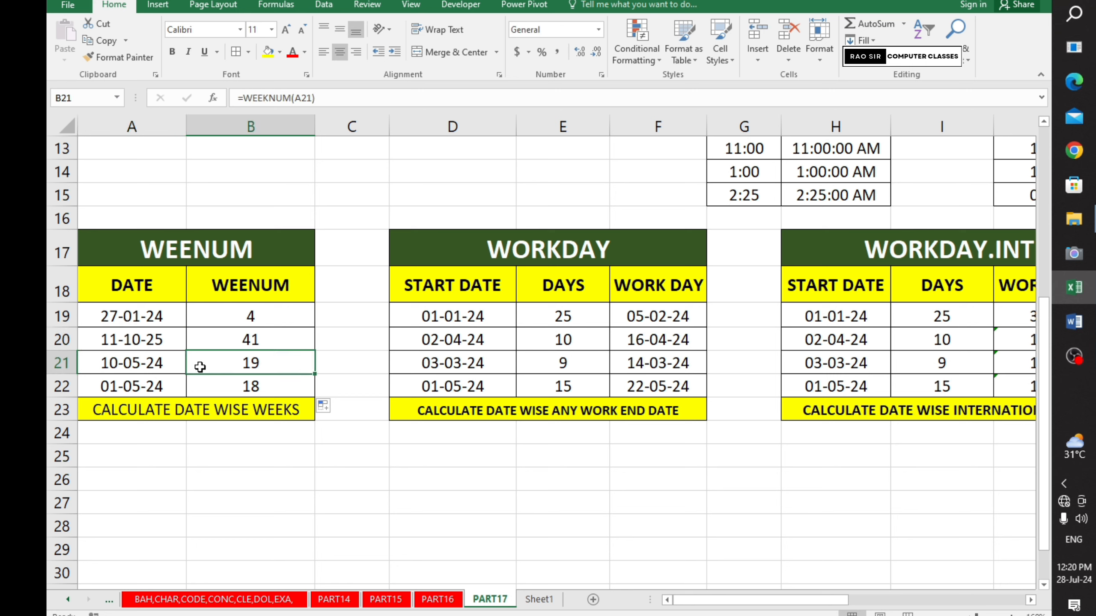
left_click(212, 390)
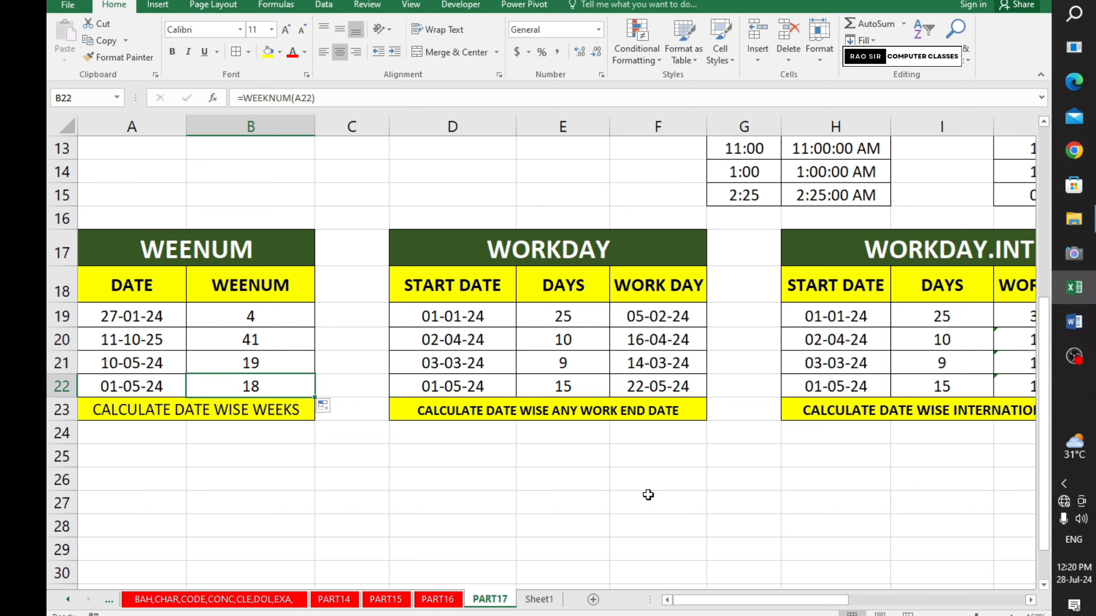
Step: Review the WORKDAY table's START DATE and DAYS columns and the description in row 23
left_click_drag(511, 249, 504, 411)
left_click(515, 483)
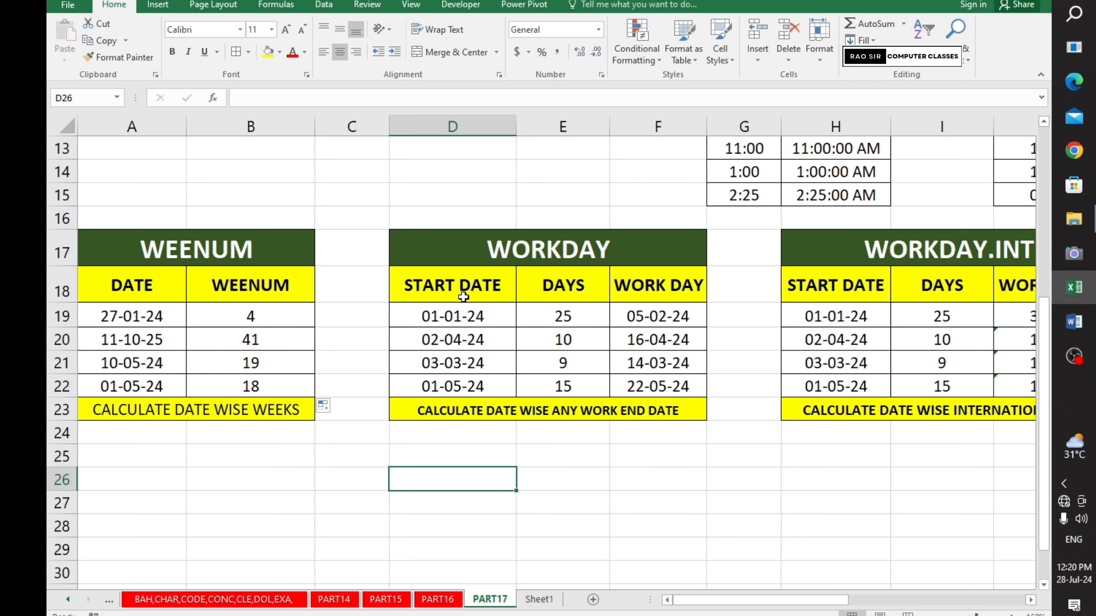
left_click_drag(462, 288, 464, 385)
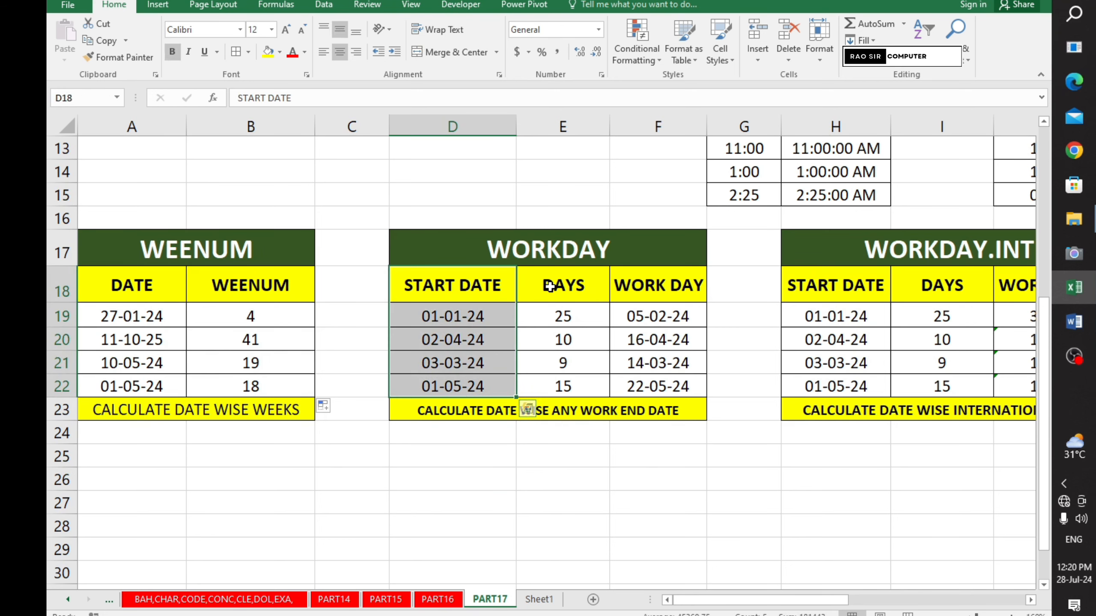
left_click_drag(493, 291, 493, 389)
left_click_drag(571, 293, 564, 387)
left_click(555, 463)
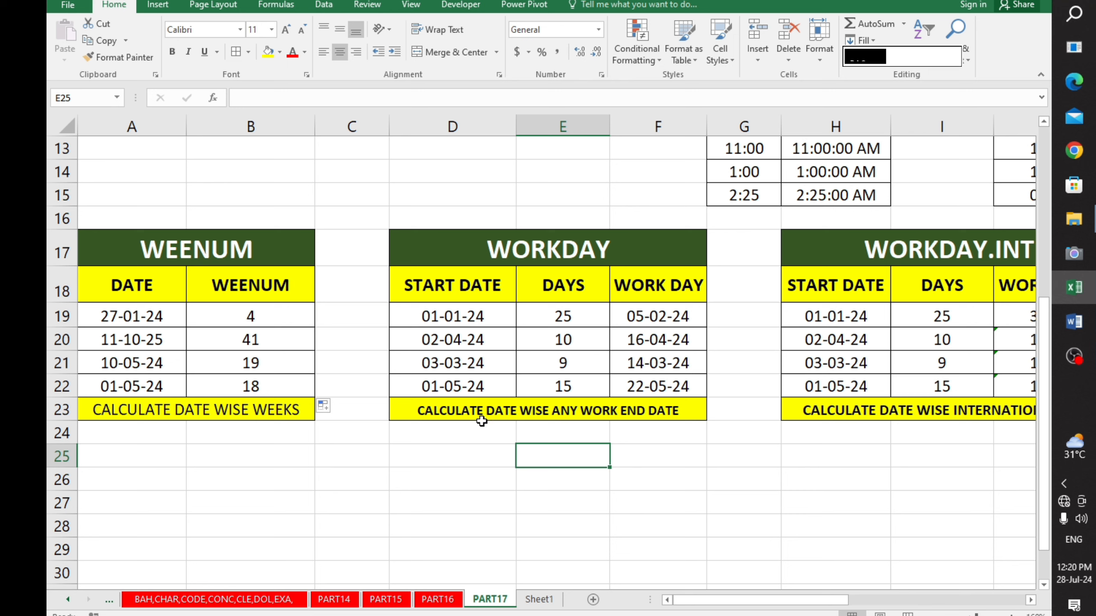
left_click(549, 414)
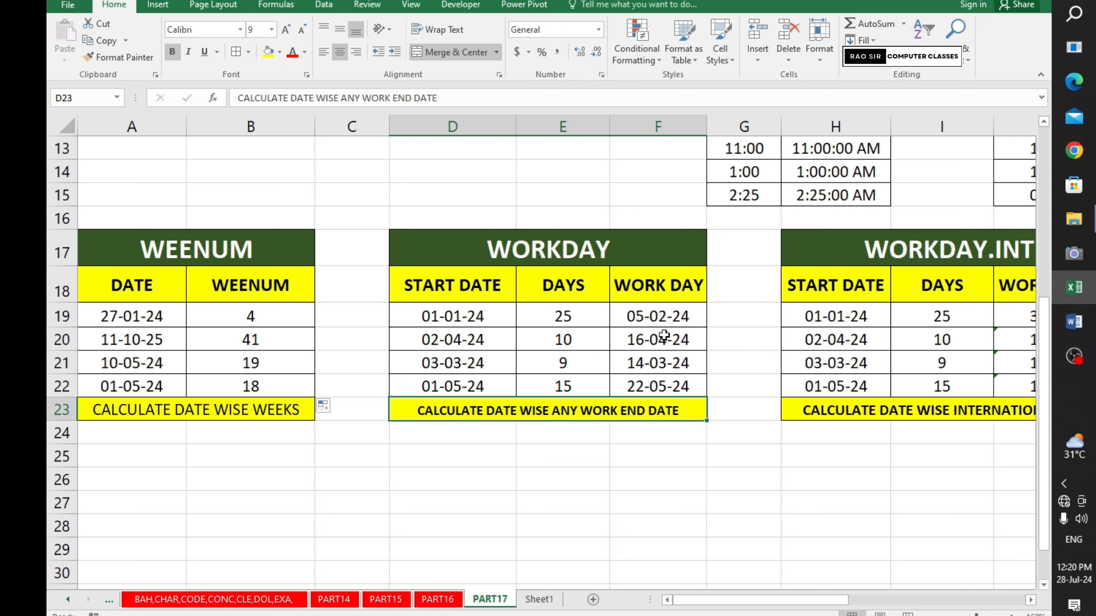
Step: Clear the WORK DAY results in F19:F22 and begin a WORKDAY formula in F19 with D19 as the start date
left_click_drag(658, 321, 659, 386)
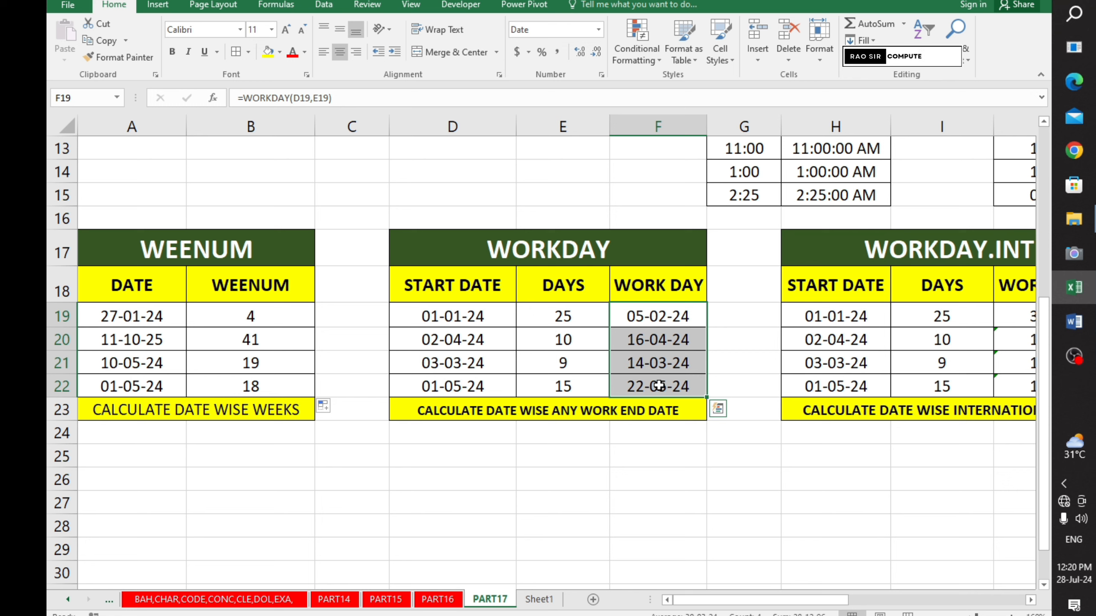
key("Delete")
left_click(656, 315)
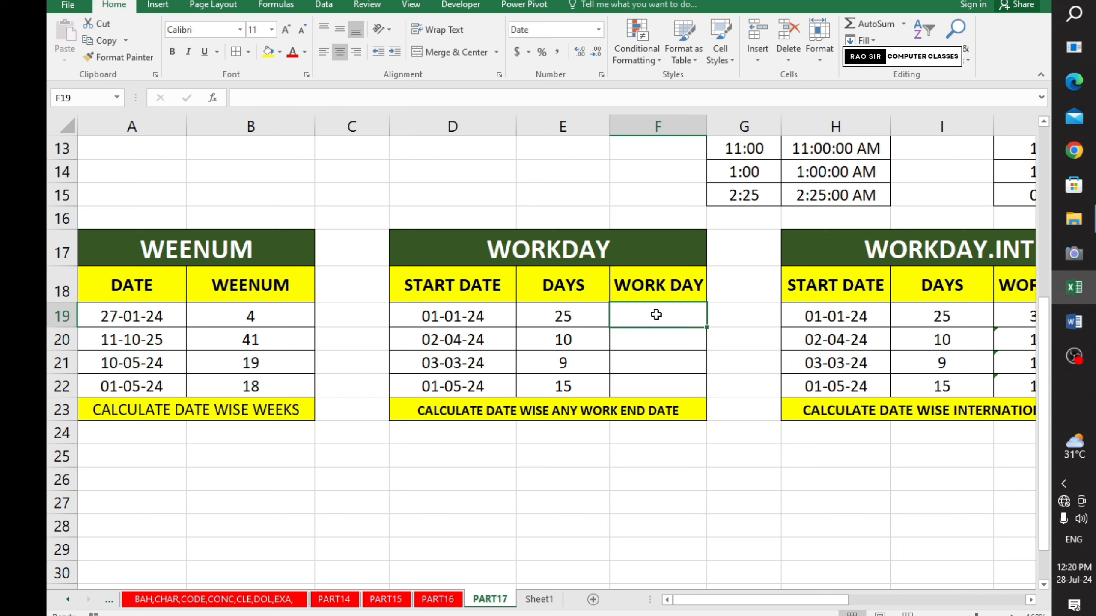
type("=WO")
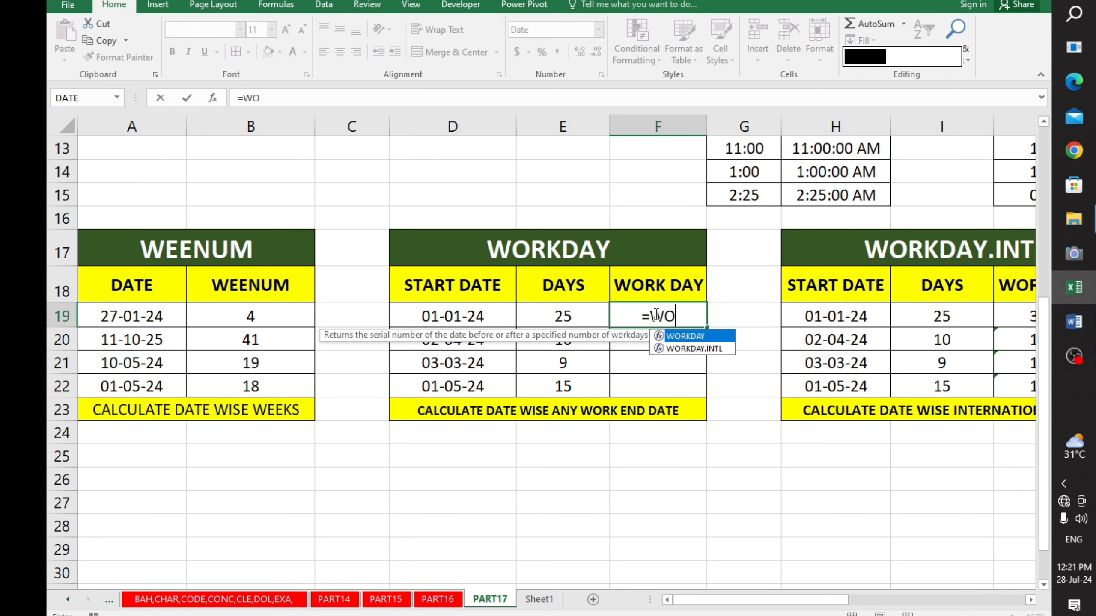
type("RKD")
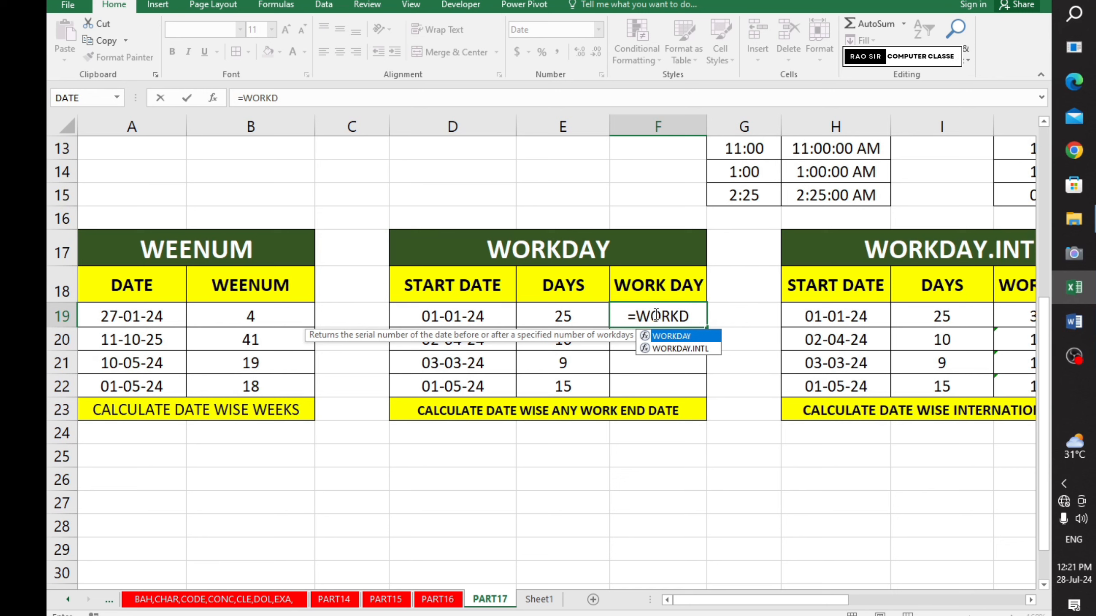
double_click(689, 339)
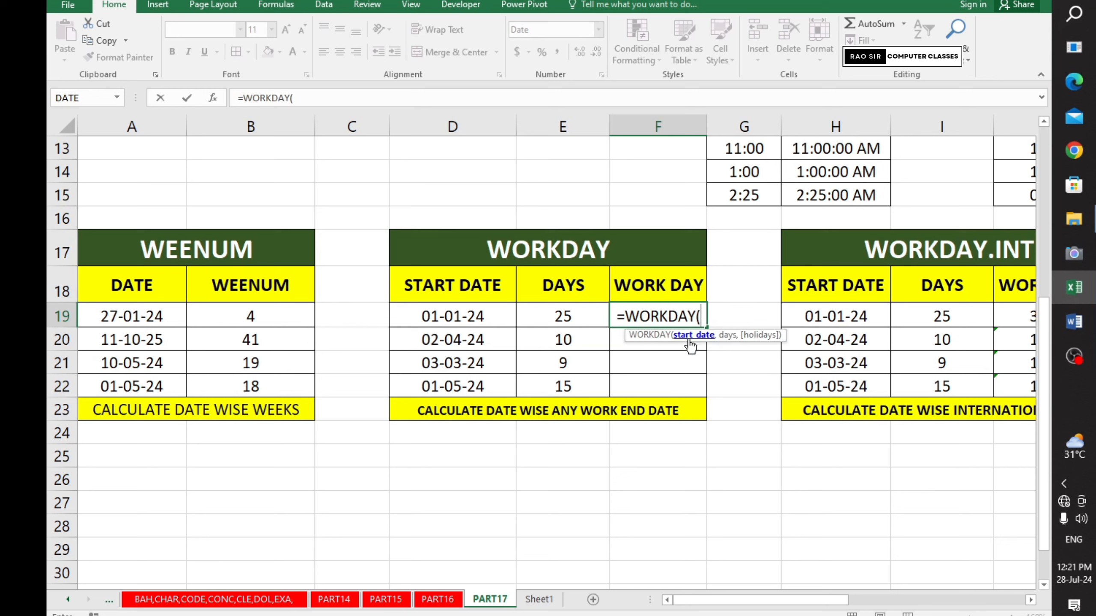
left_click(471, 317)
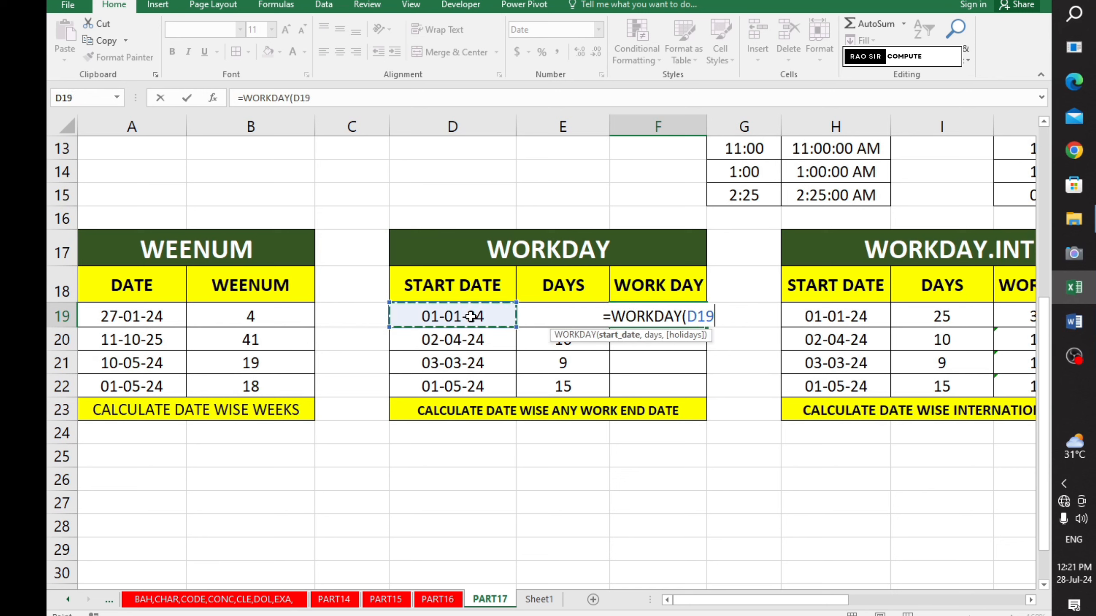
type(",")
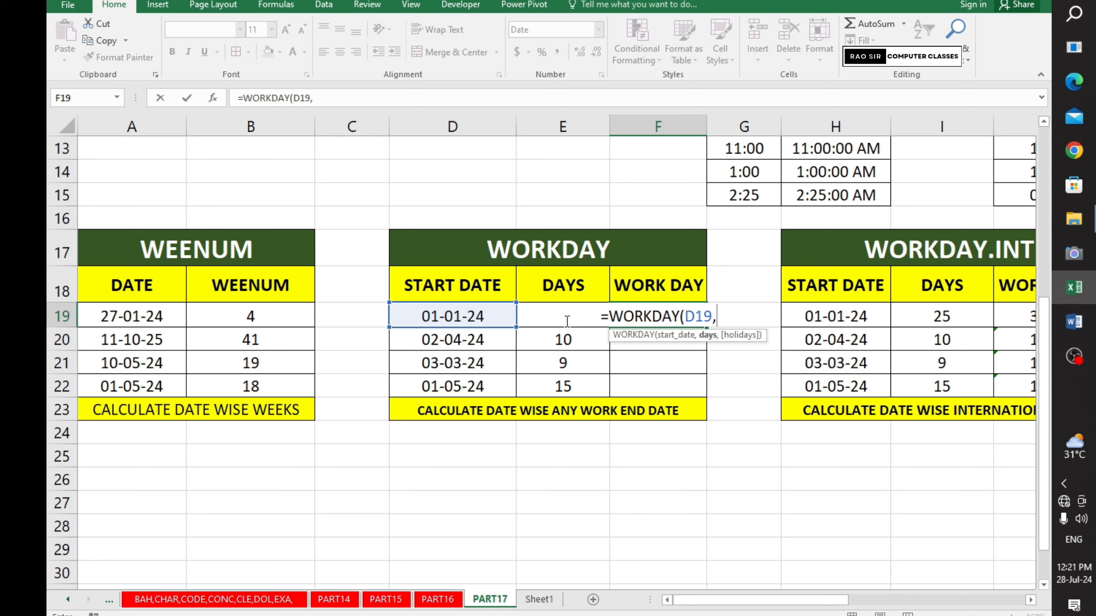
left_click(566, 321)
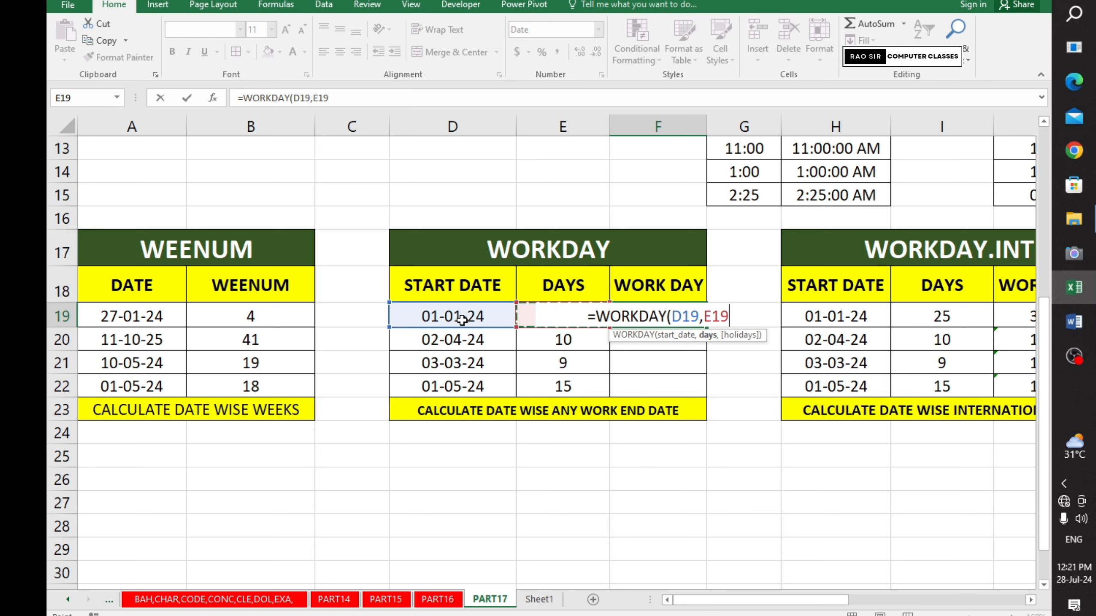
key("Right")
key("Right")
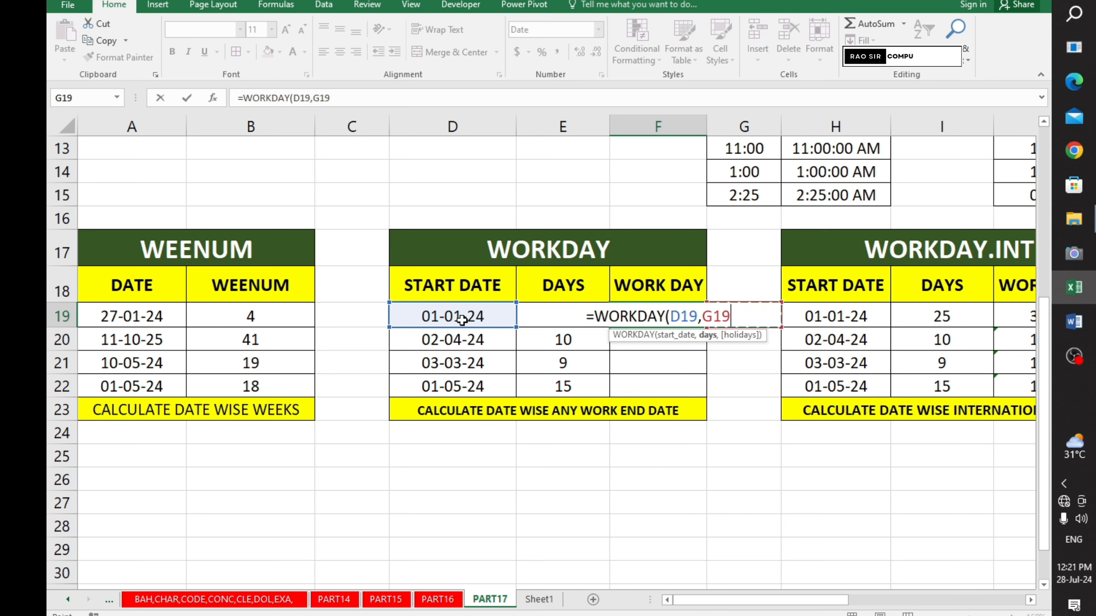
key("Left")
key("Left")
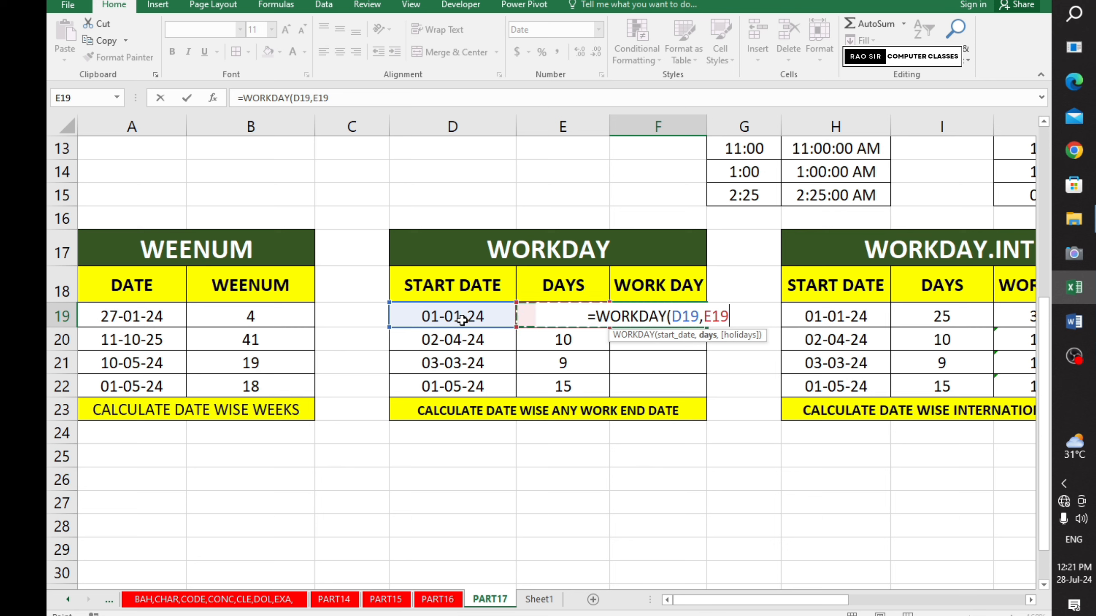
key("BackSpace")
key("BackSpace")
key("BackSpace")
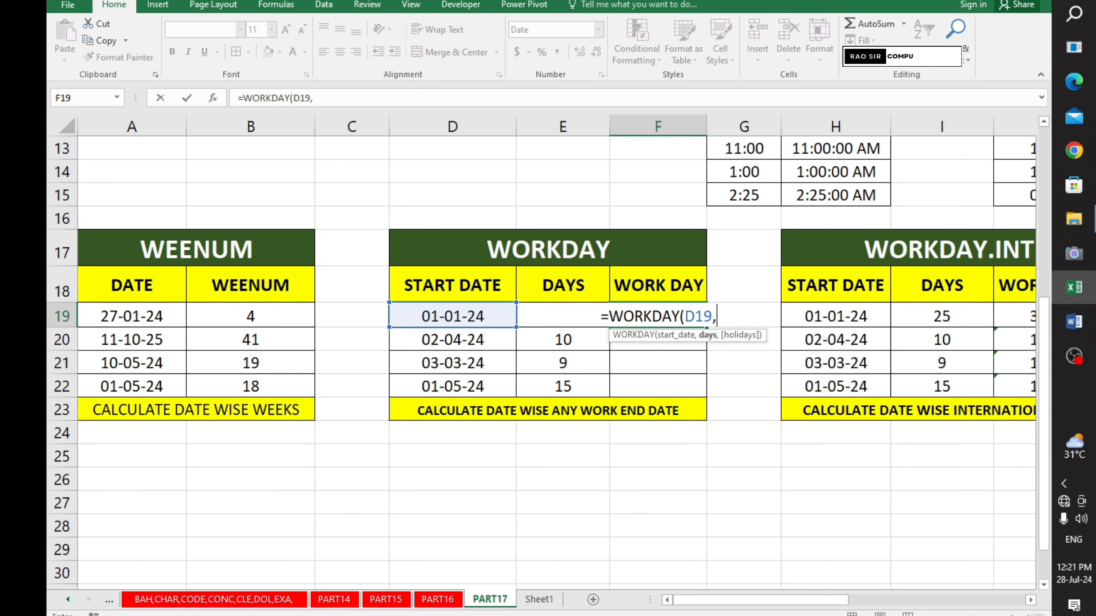
Step: Complete the formula in F19 as =WORKDAY(D19,E19), using E19 for the number of days
type("E19")
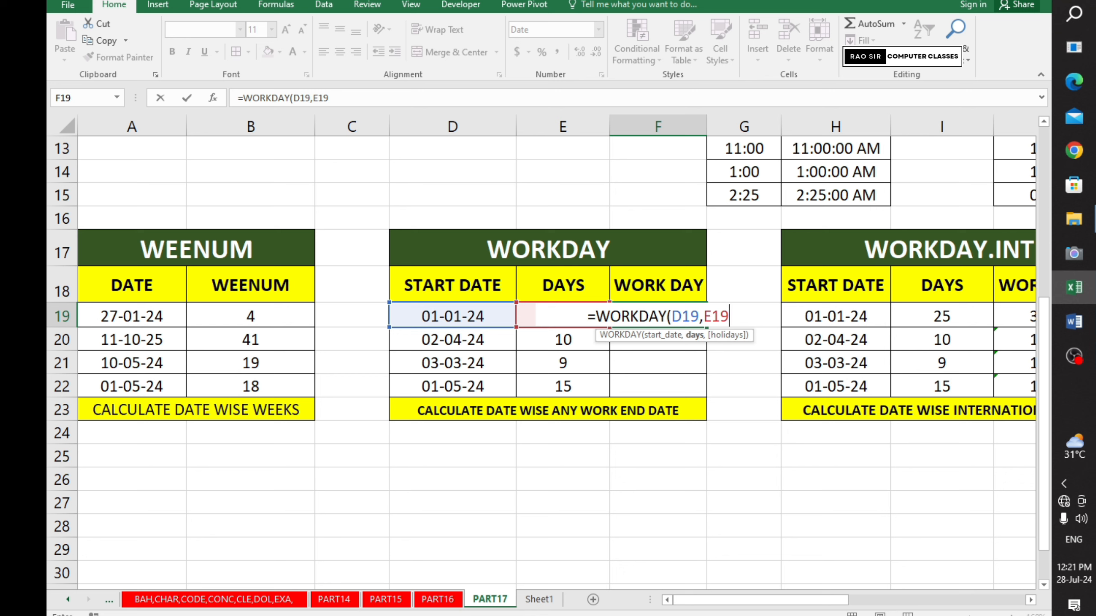
type(")")
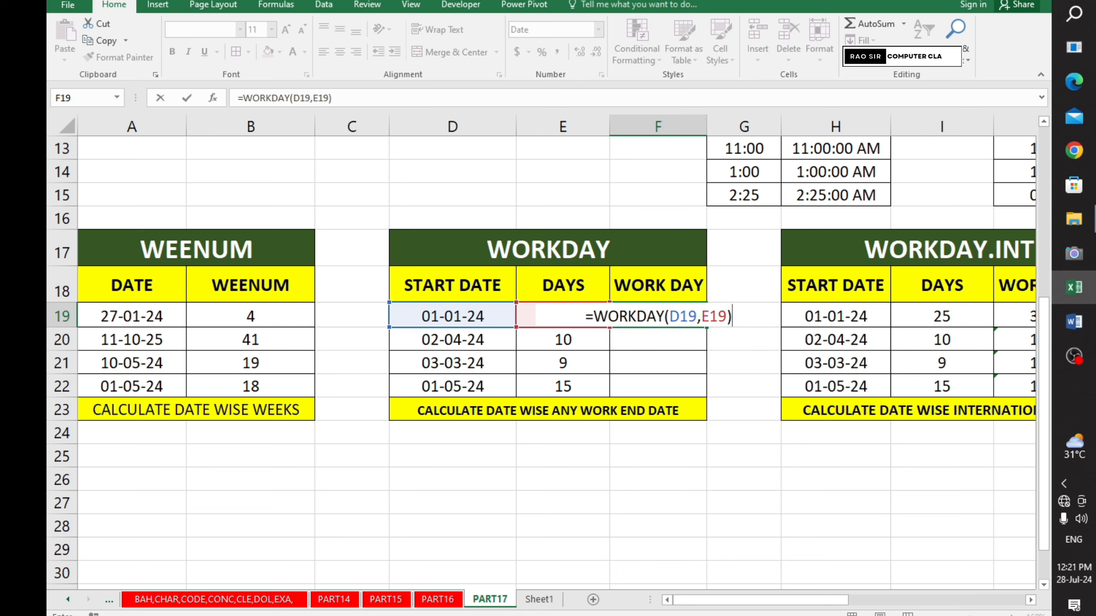
key("Return")
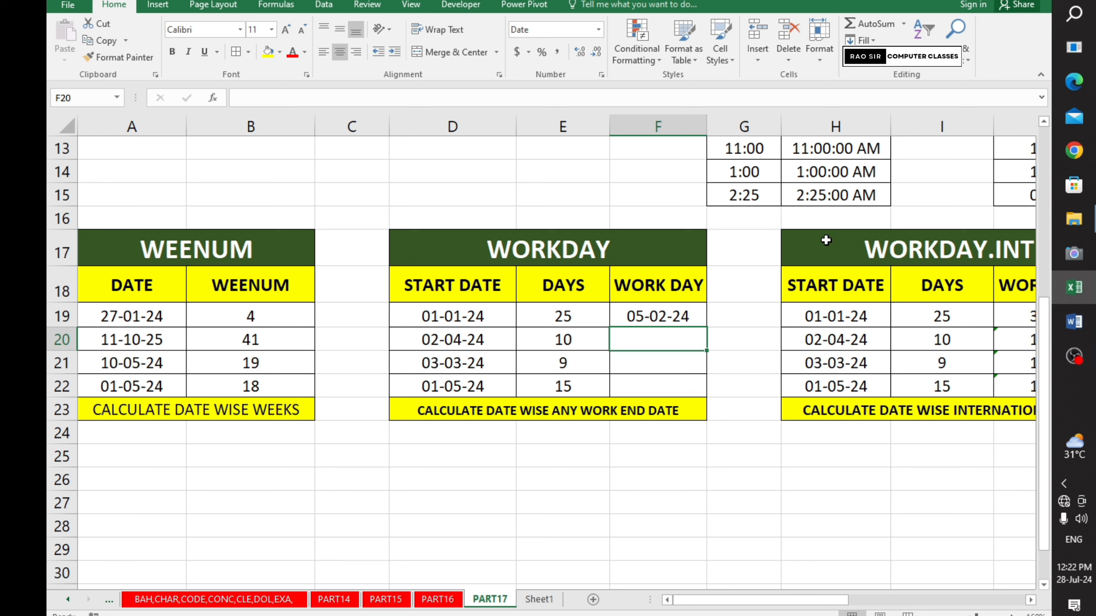
Step: Check the F19 end date against its start date and days, and fill the WORKDAY formula down to F22
left_click(667, 312)
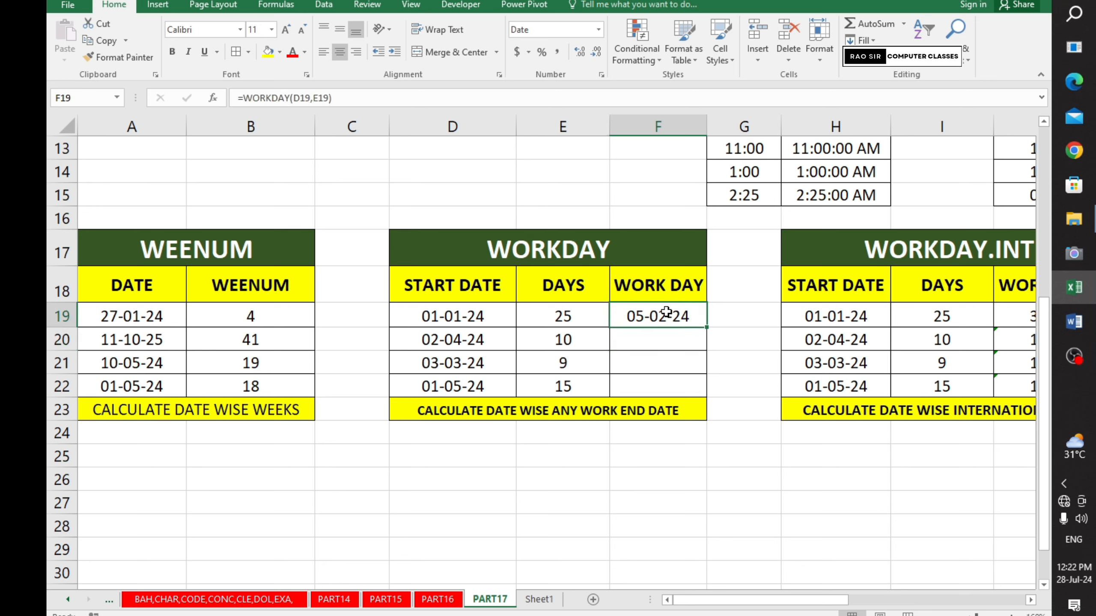
left_click(424, 317)
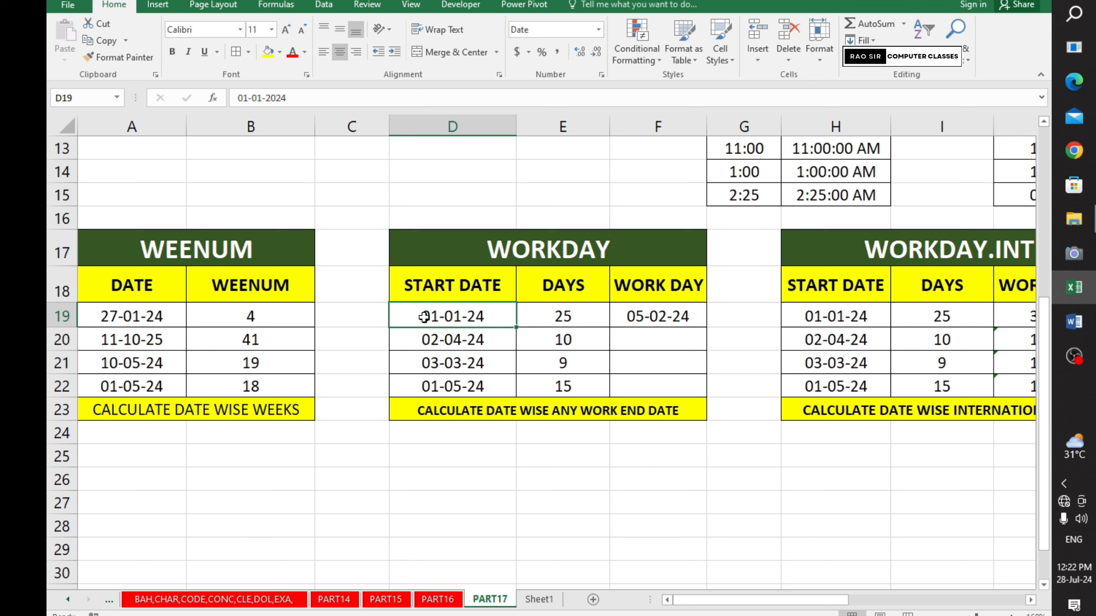
left_click(688, 315)
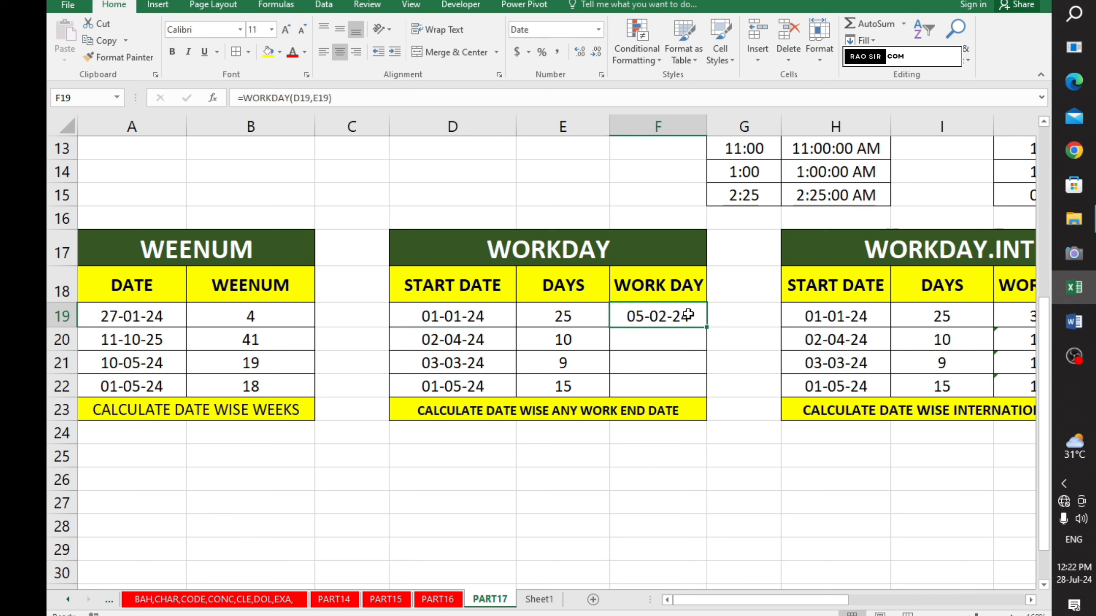
left_click(580, 319)
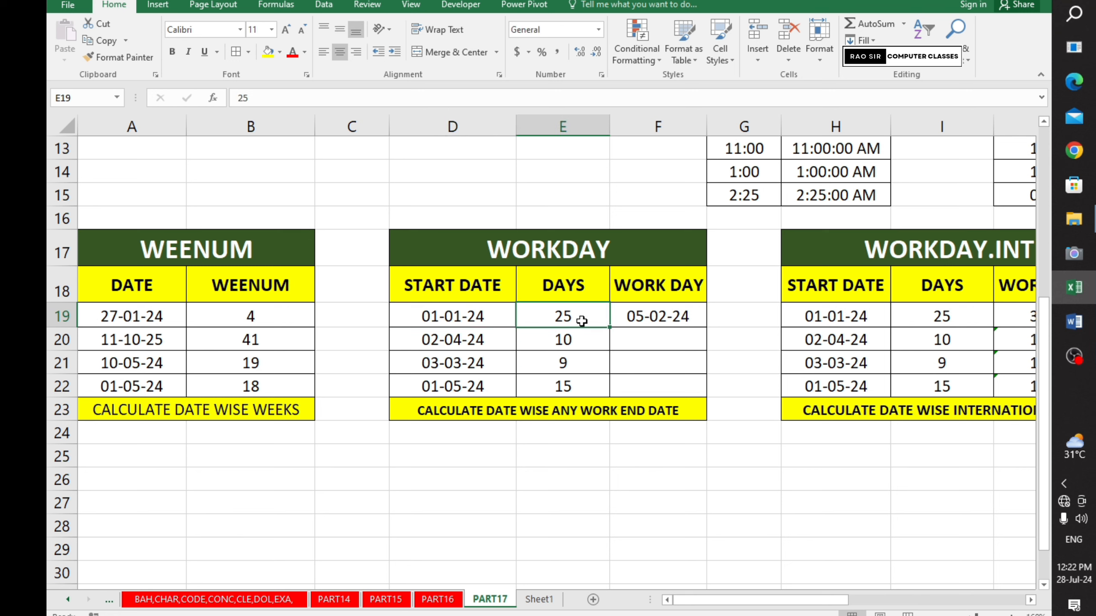
left_click(667, 317)
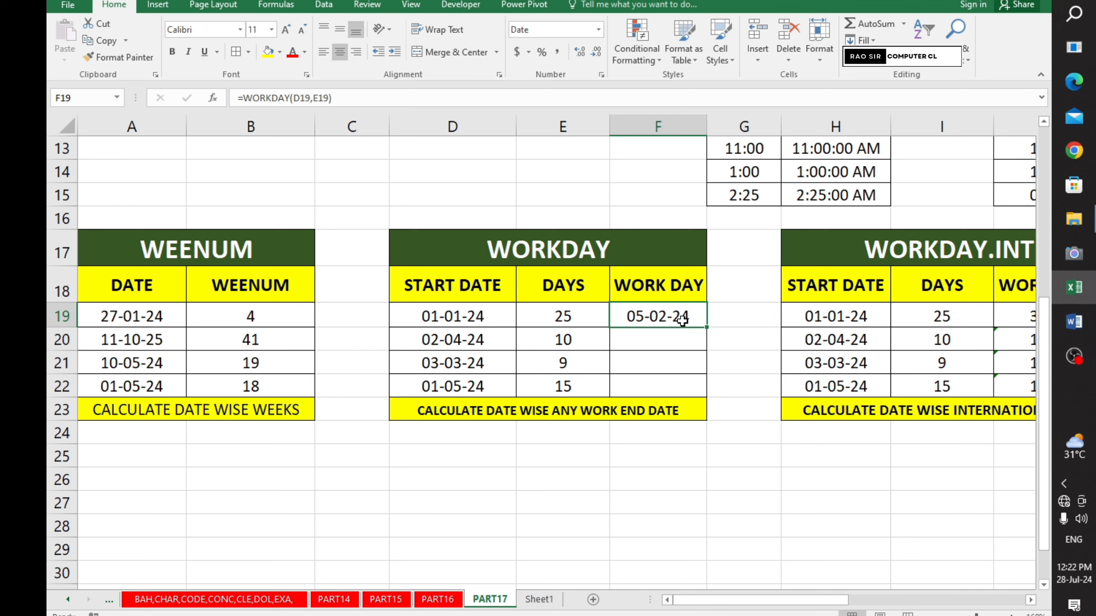
left_click_drag(706, 358, 705, 391)
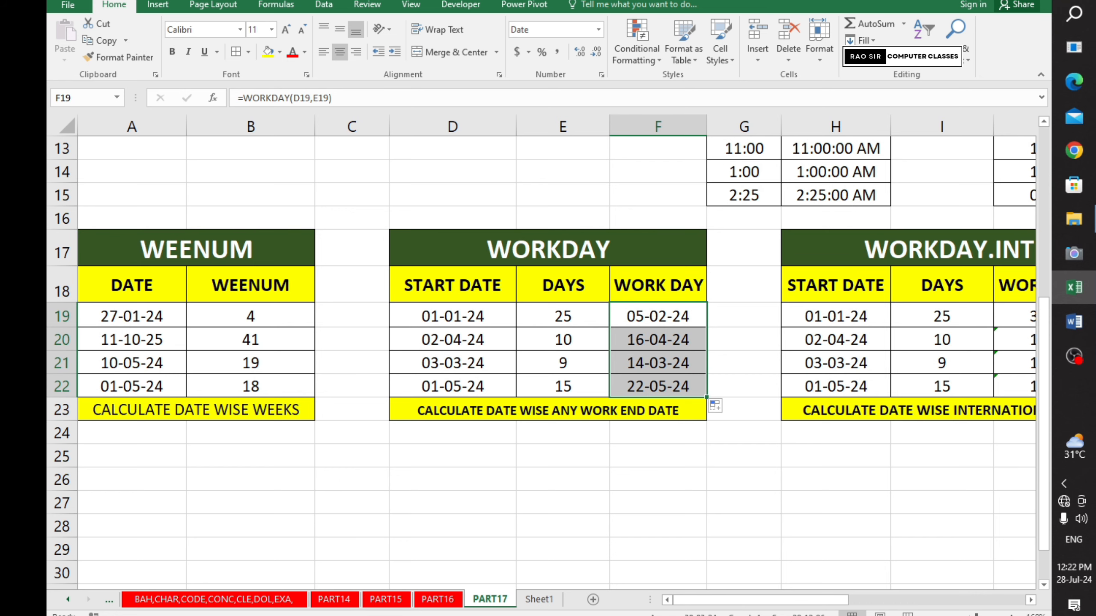
Step: Merge and center the WORKDAY.INTL title across H17:K17 so it spans the HOLIDAYS column
left_click(1031, 601)
left_click(1031, 601)
left_click(1031, 601)
left_click(1032, 601)
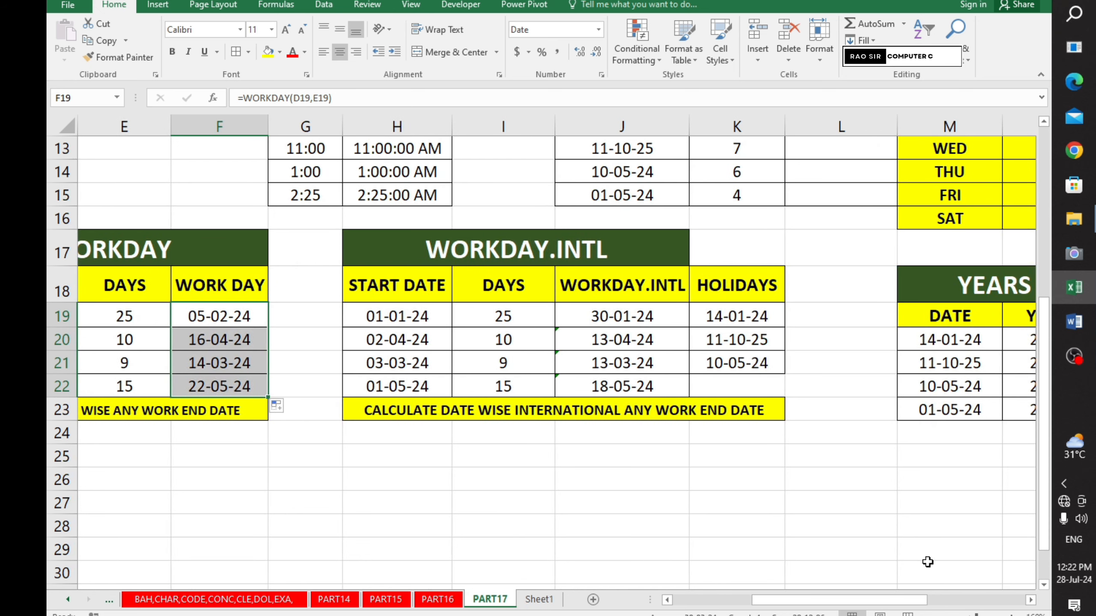
left_click(526, 260)
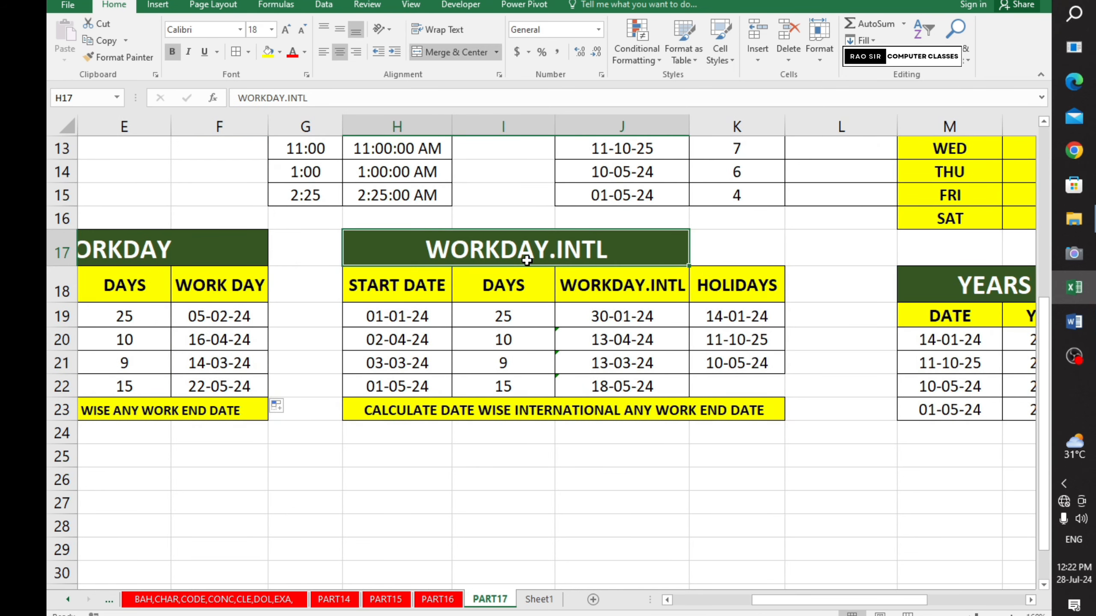
left_click_drag(526, 260, 717, 250)
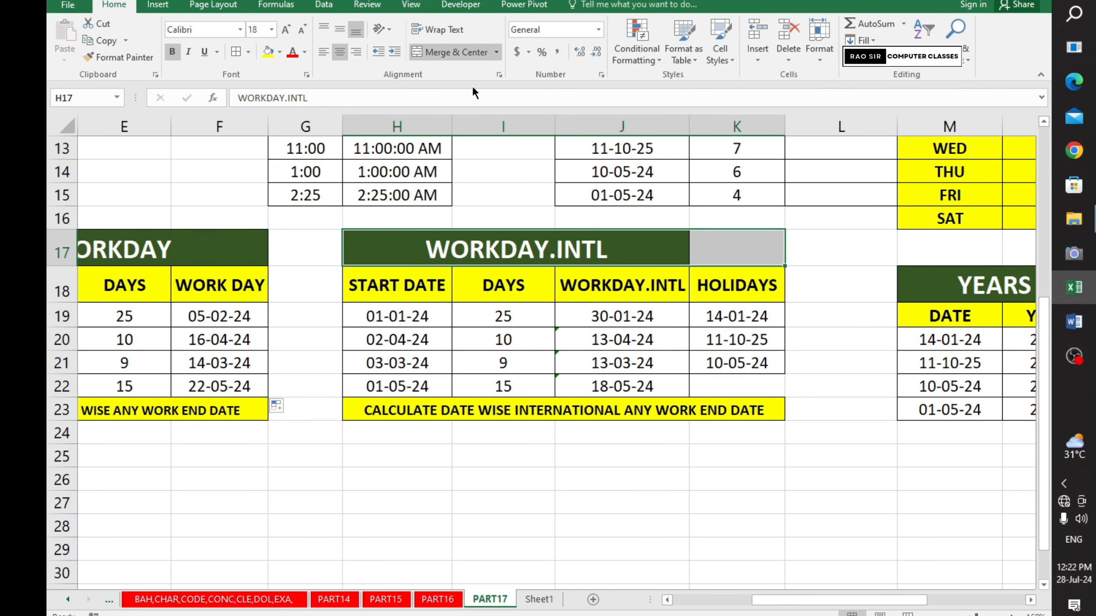
left_click(446, 54)
left_click(533, 441)
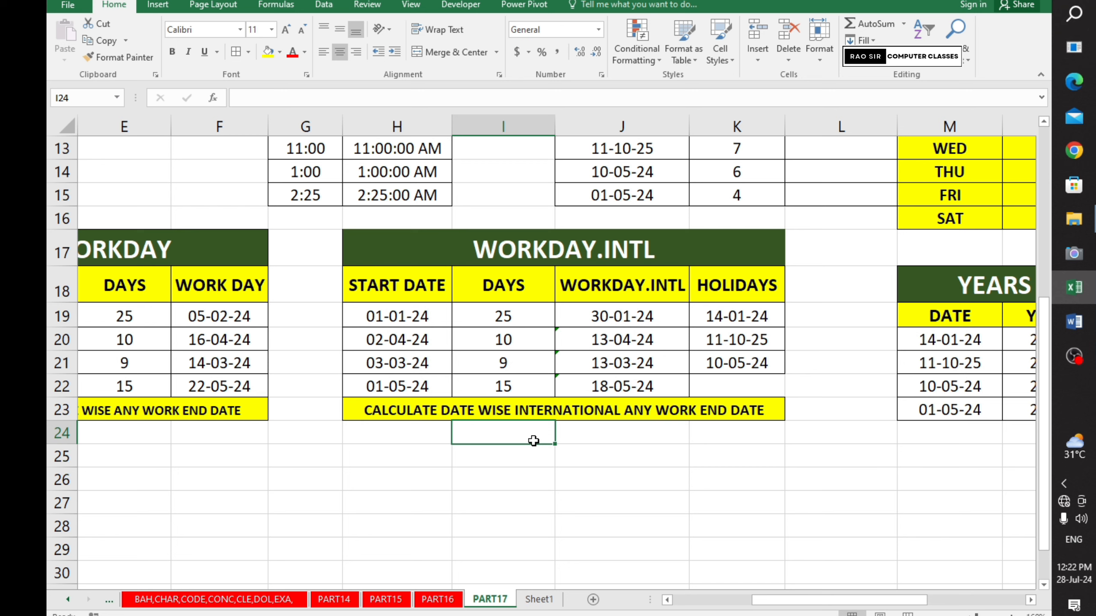
Step: Review the START DATE, DAYS, WORKDAY.INTL and HOLIDAYS columns of the WORKDAY.INTL table
left_click(396, 285)
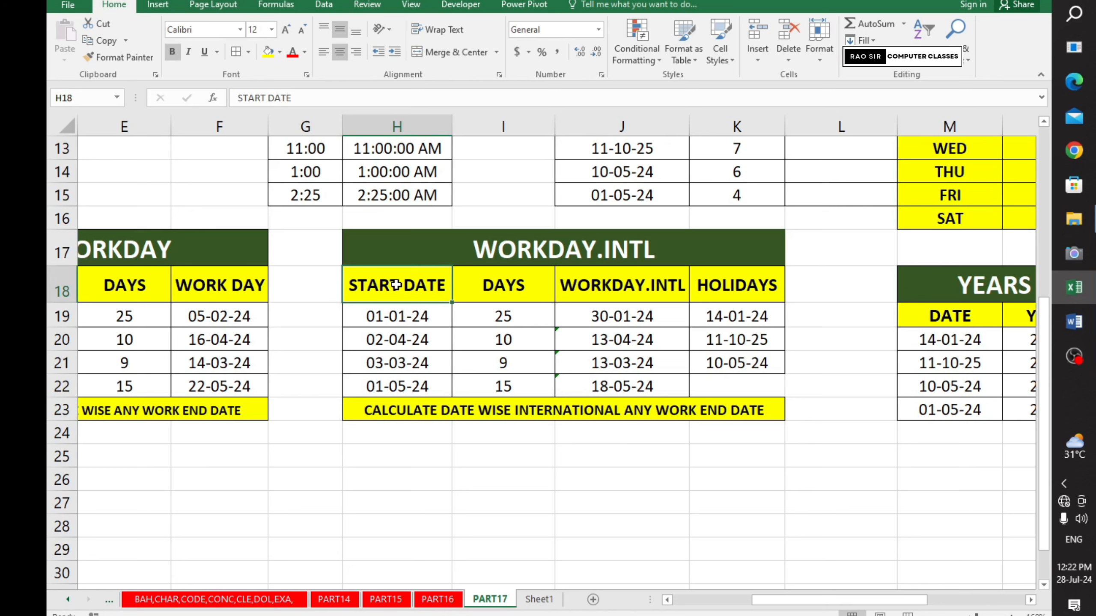
left_click_drag(395, 315, 396, 386)
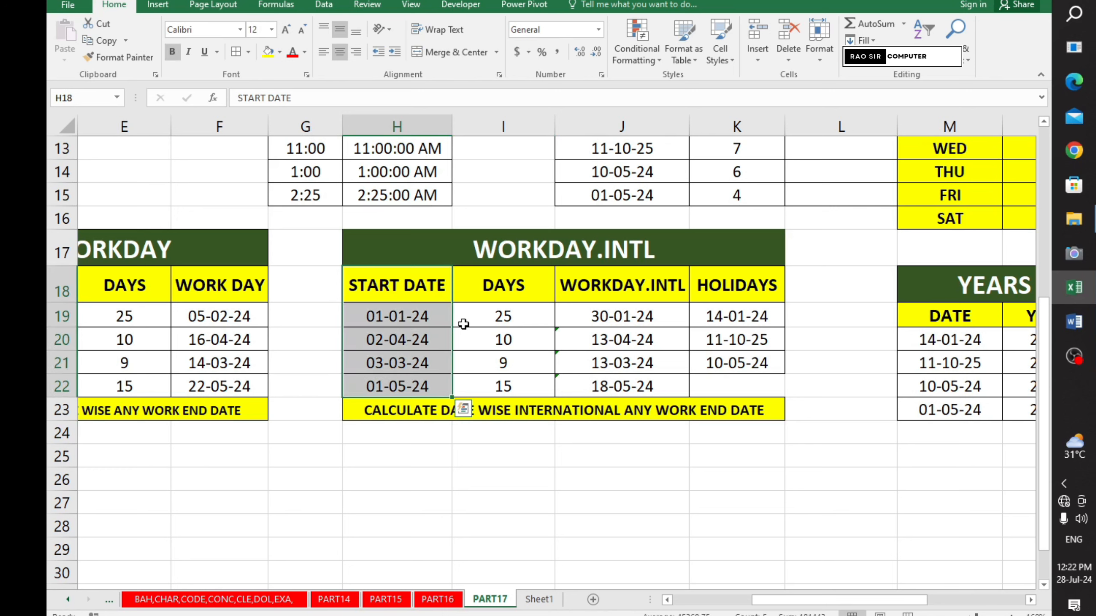
left_click_drag(501, 286, 483, 384)
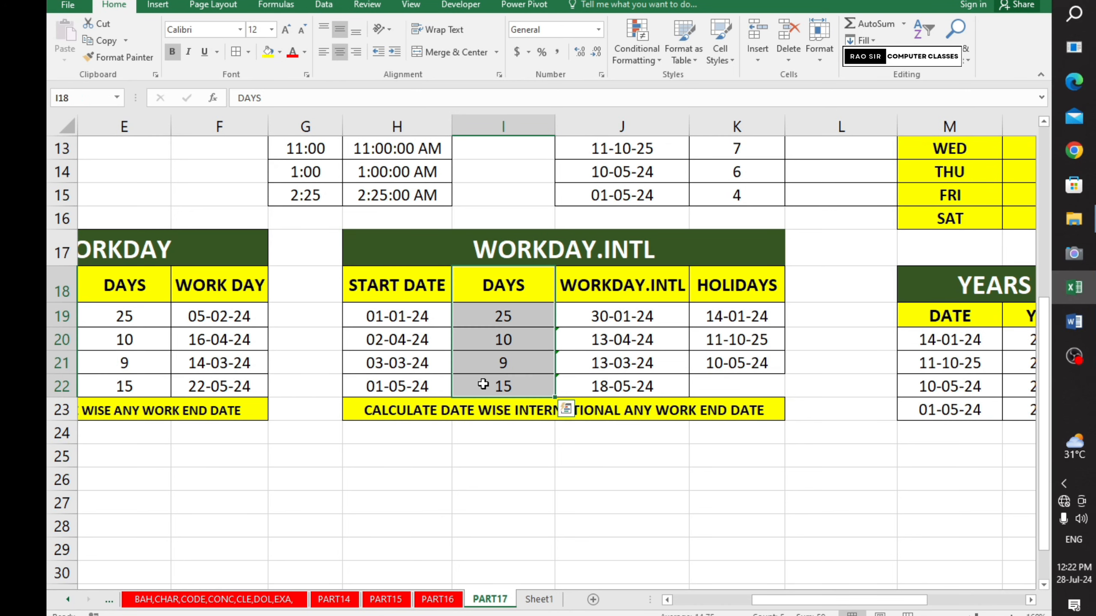
left_click_drag(604, 290, 609, 378)
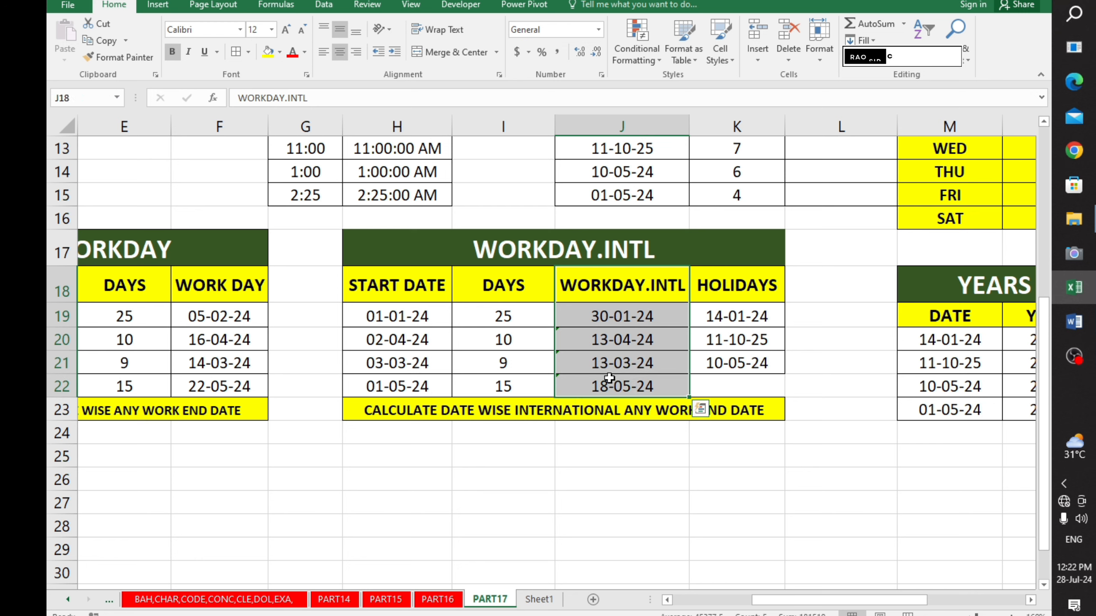
left_click_drag(733, 288, 735, 364)
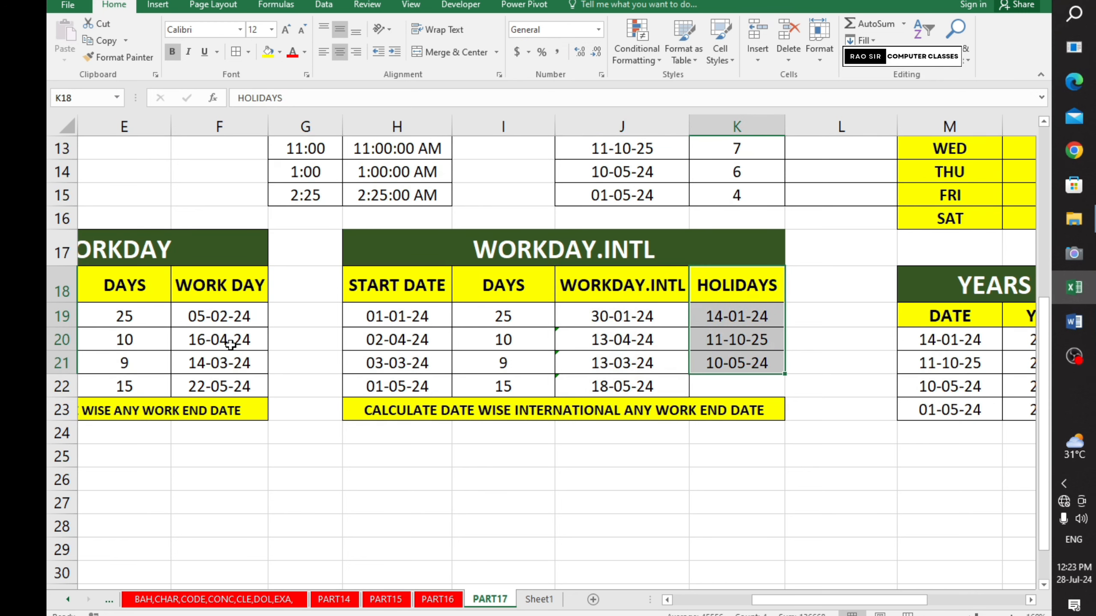
Step: Inspect the arguments of the WORKDAY formula in F19 and compare its optional holidays argument with the HOLIDAYS column
left_click(235, 327)
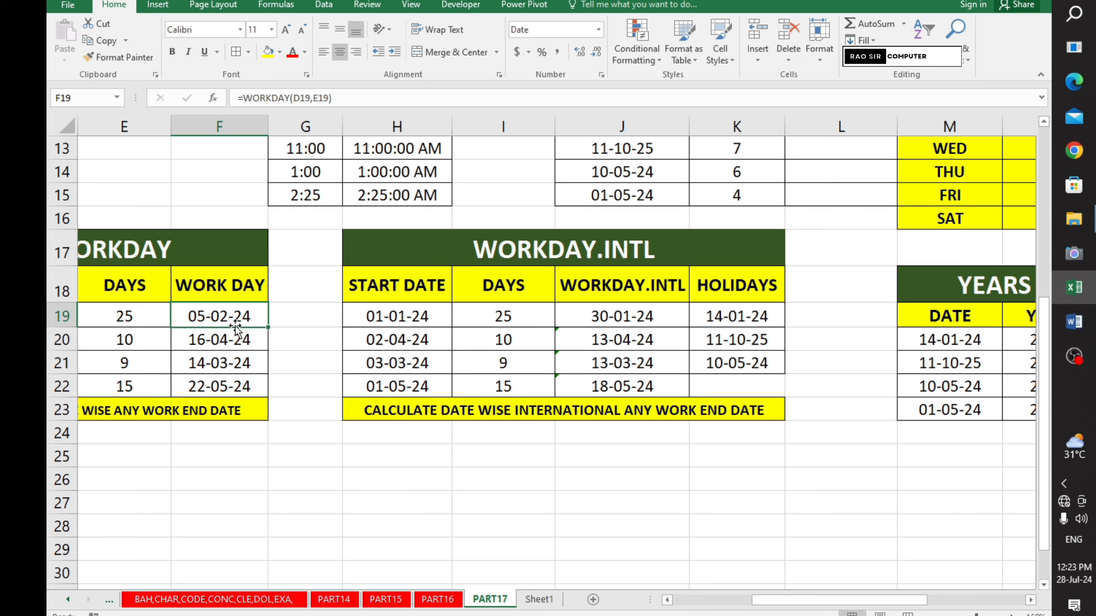
left_click(334, 98)
left_click(320, 98)
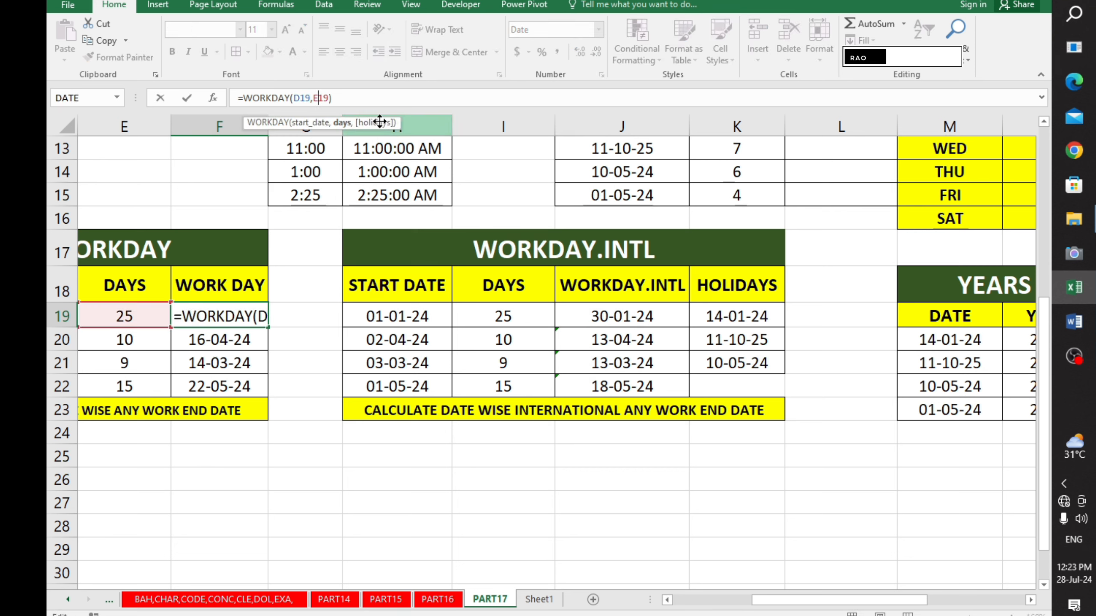
key("Return")
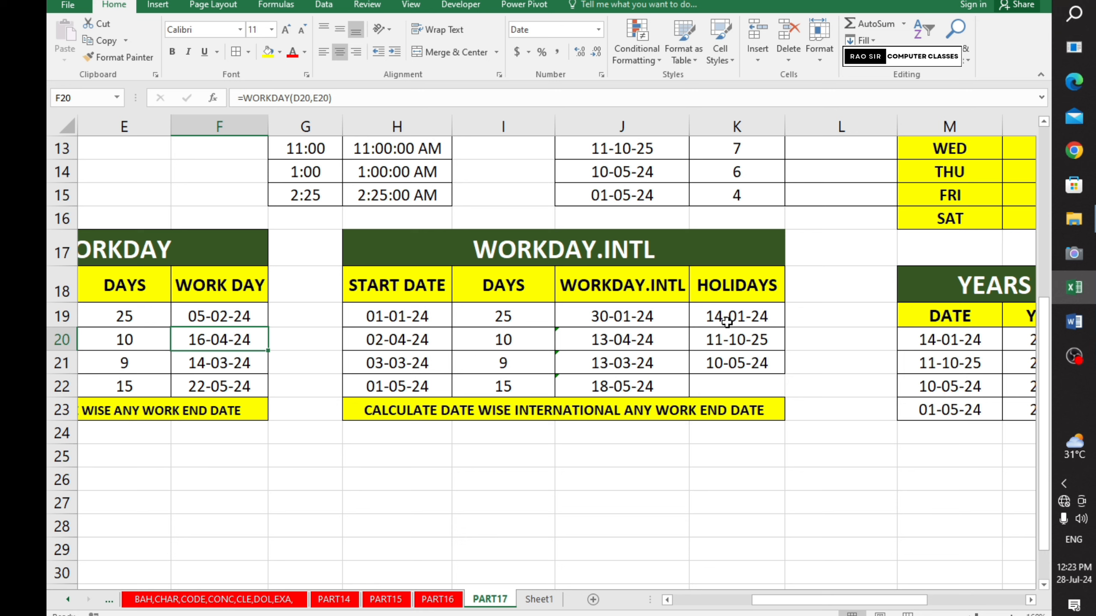
left_click(727, 321)
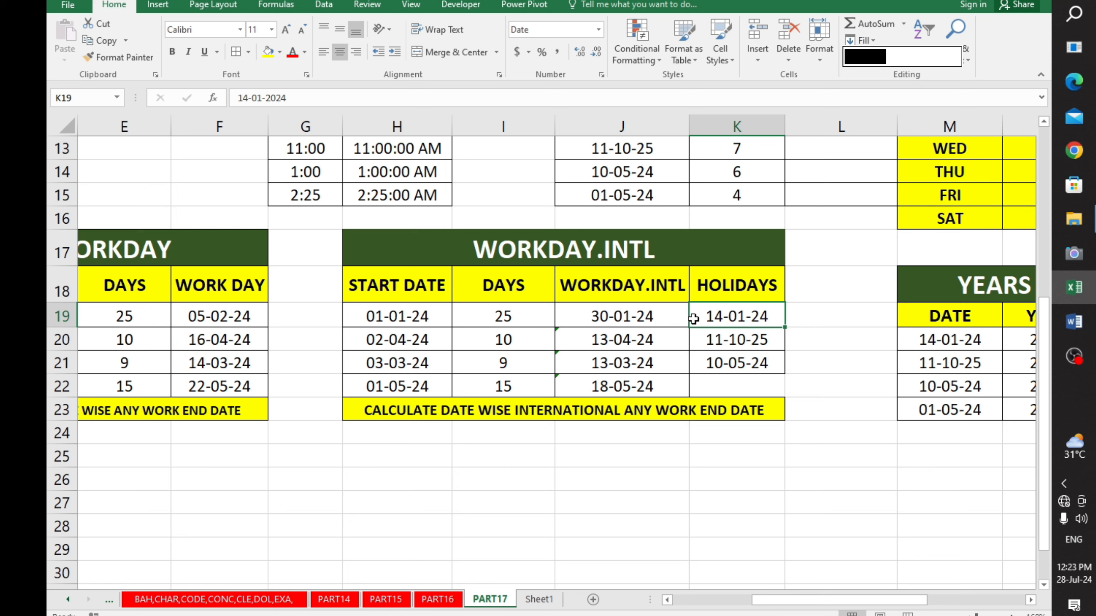
Step: Clear the WORKDAY.INTL results in J19:J22 and begin a WORKDAY.INTL formula in J19
left_click_drag(649, 315, 653, 398)
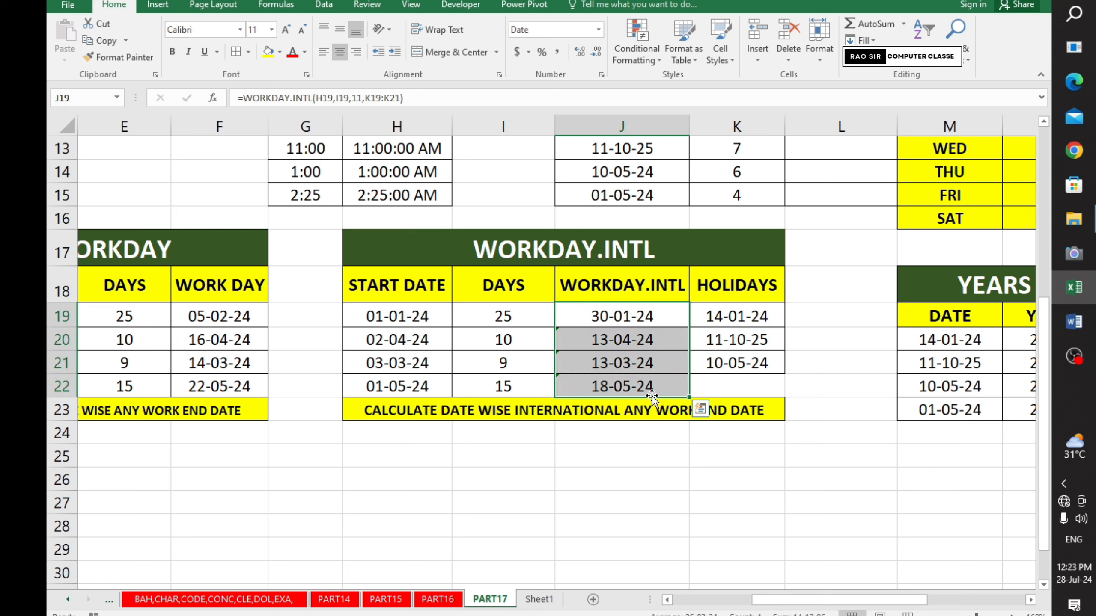
key("Delete")
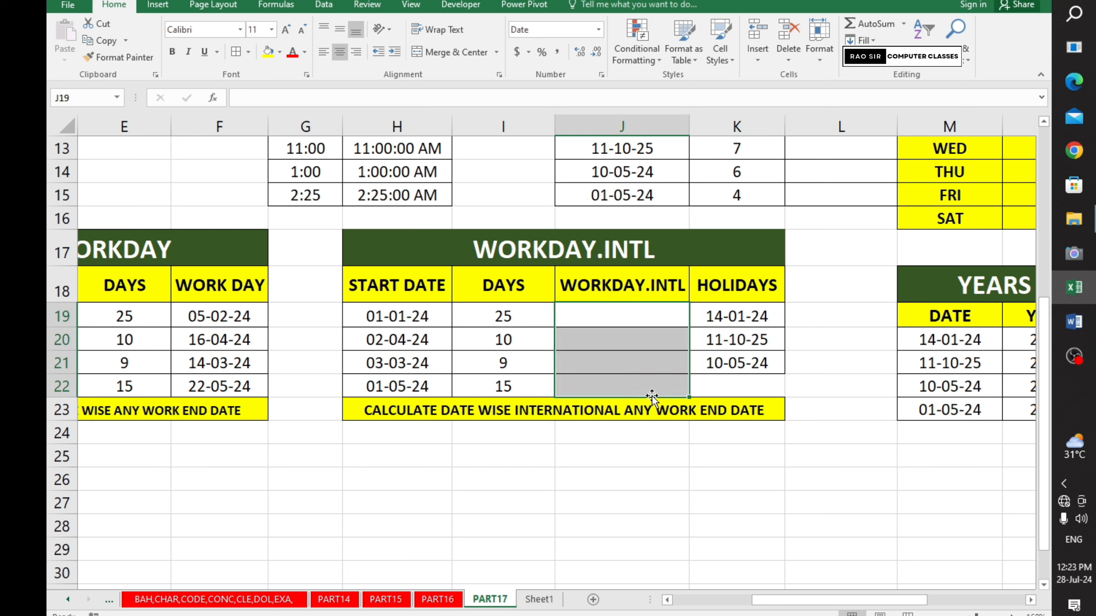
type("=WEE")
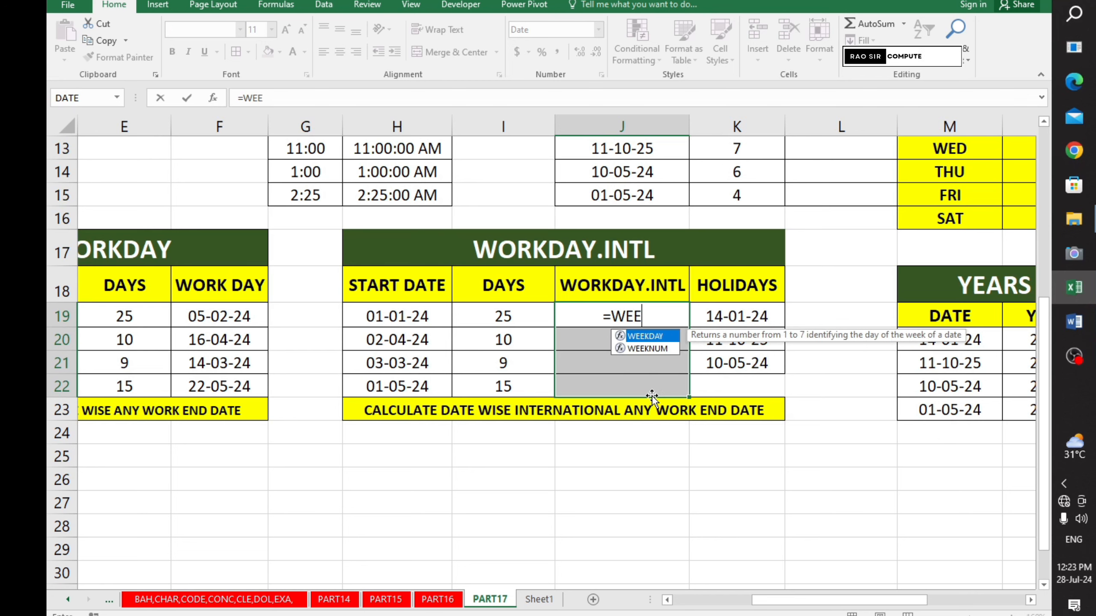
key("BackSpace")
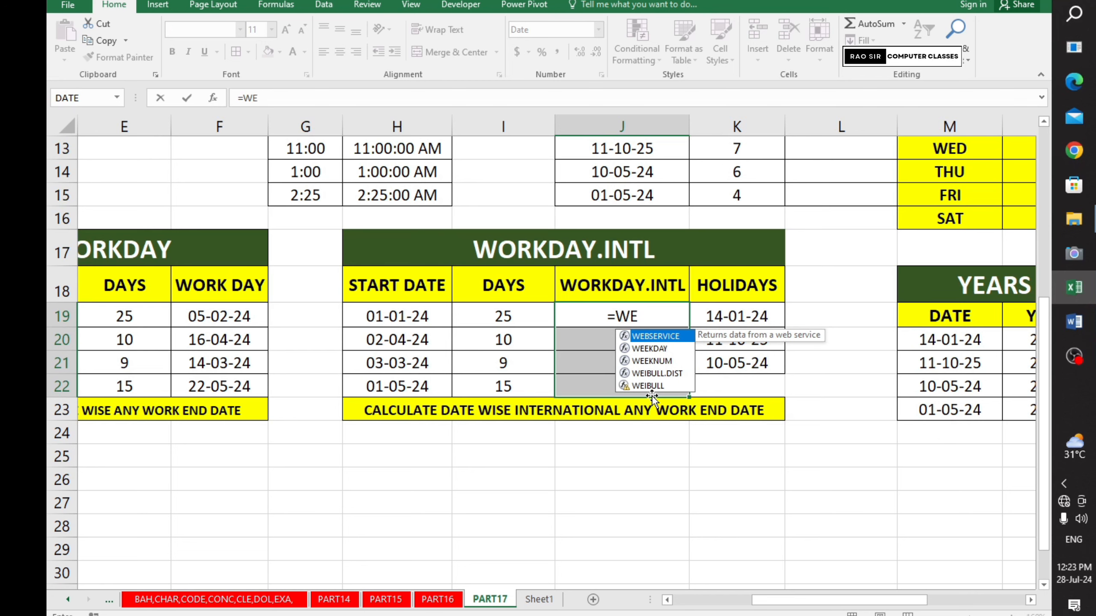
key("BackSpace")
type("ORK")
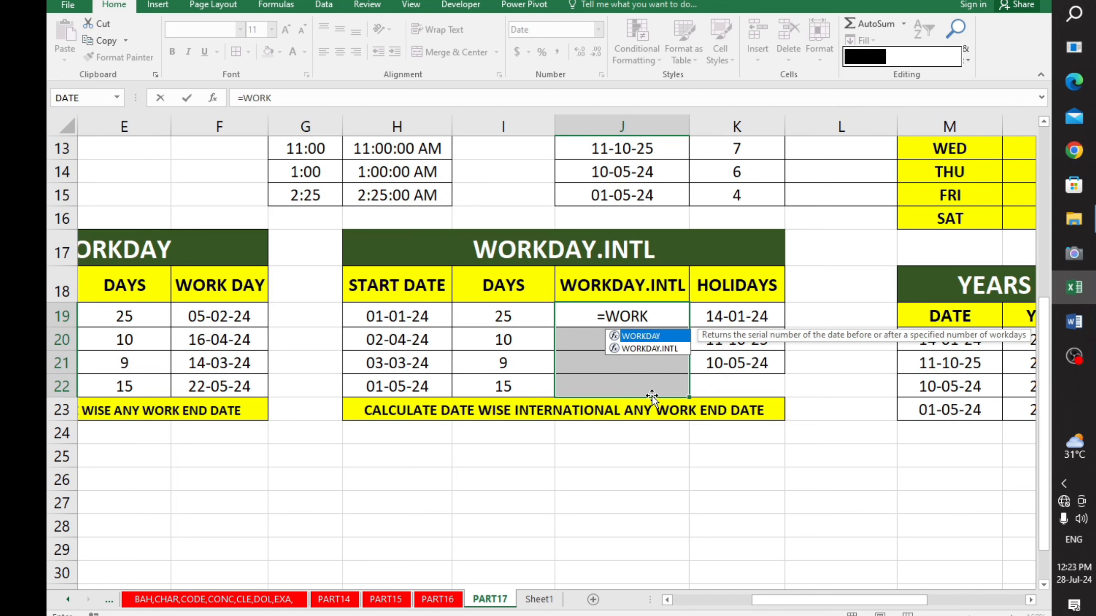
key("Down")
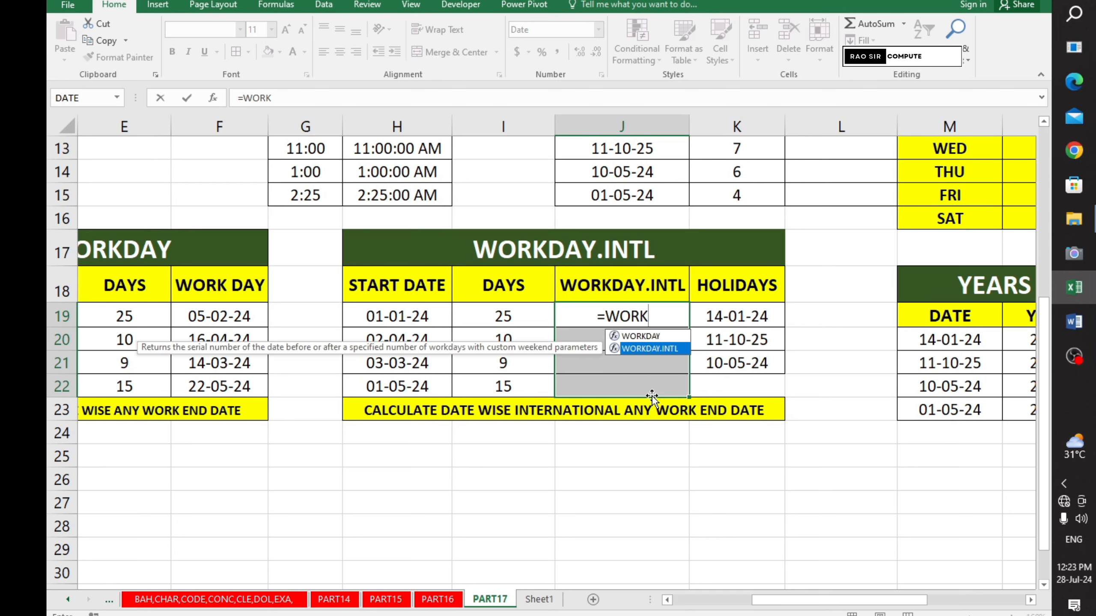
double_click(658, 350)
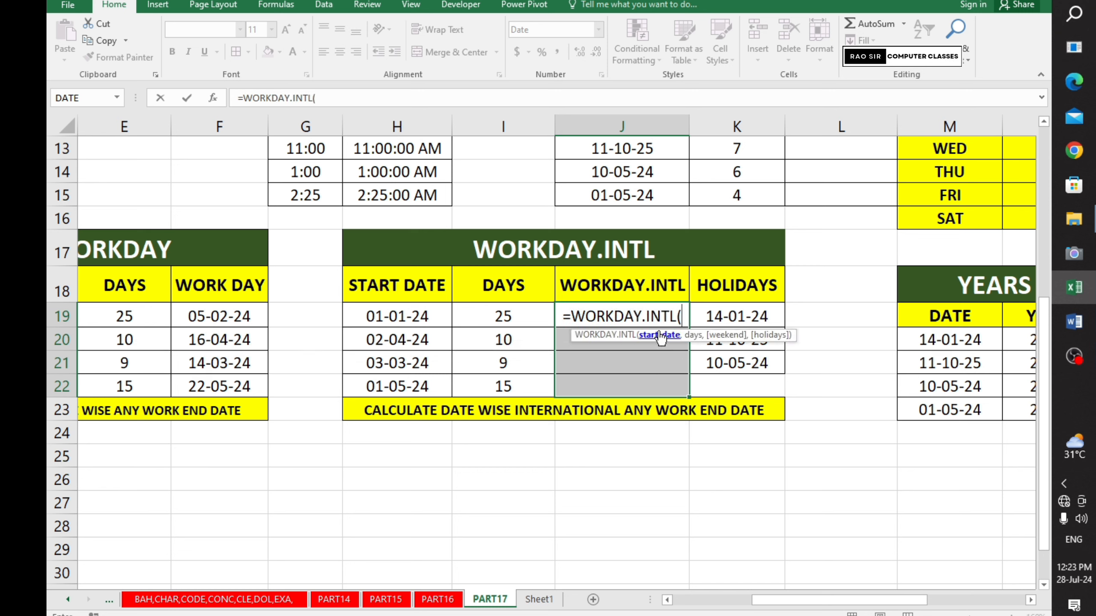
Step: Complete the formula in J19 as =WORKDAY.INTL(H19,I19,11,K19:K21), using the Sunday-only weekend and the HOLIDAYS dates
left_click(414, 315)
type(",")
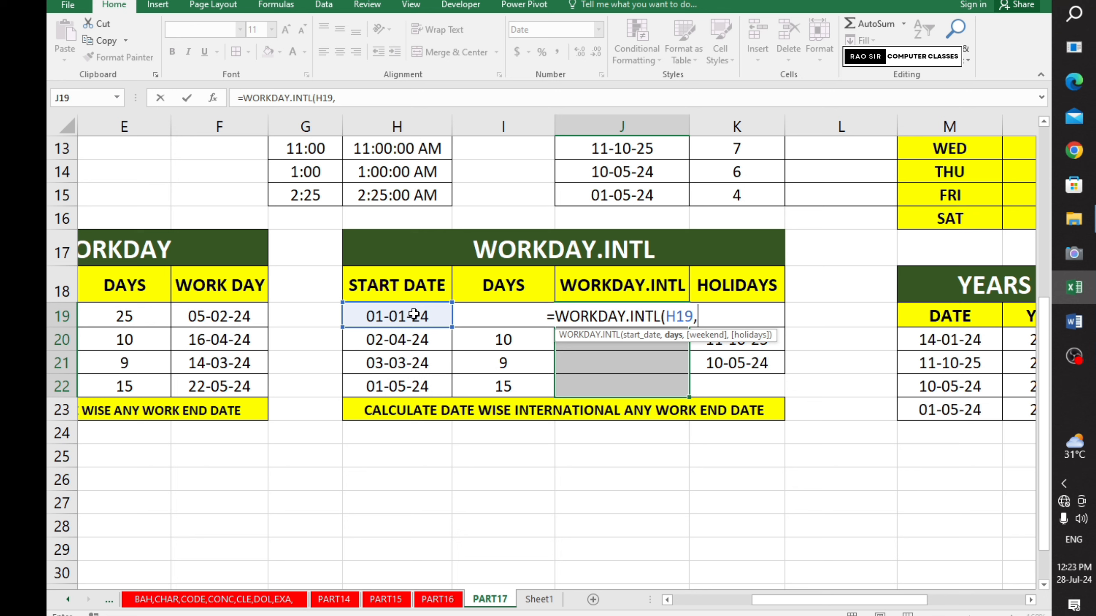
key("Left")
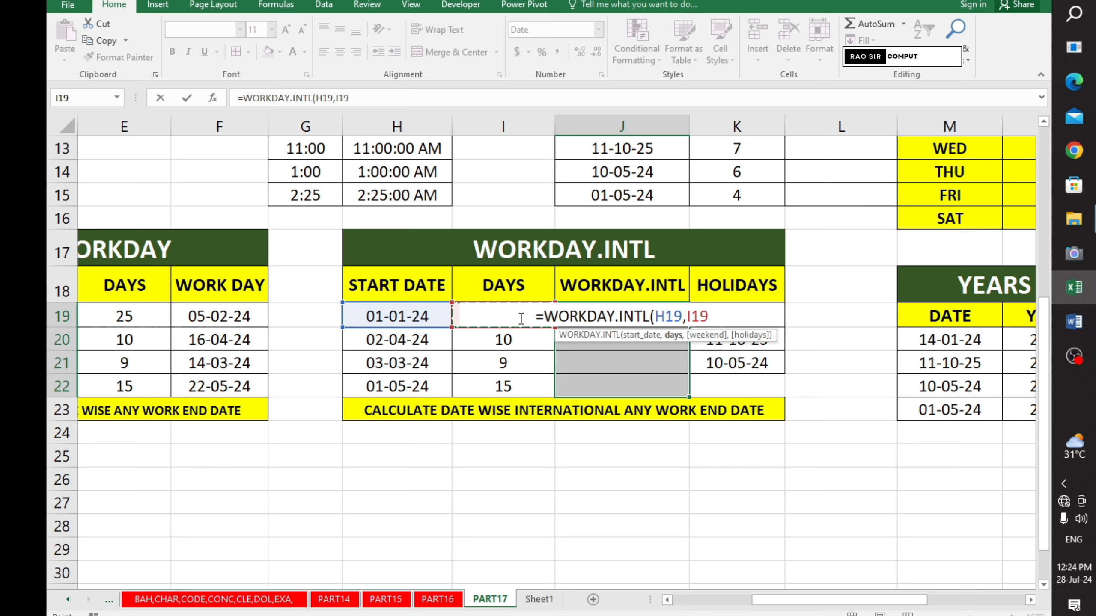
type(",")
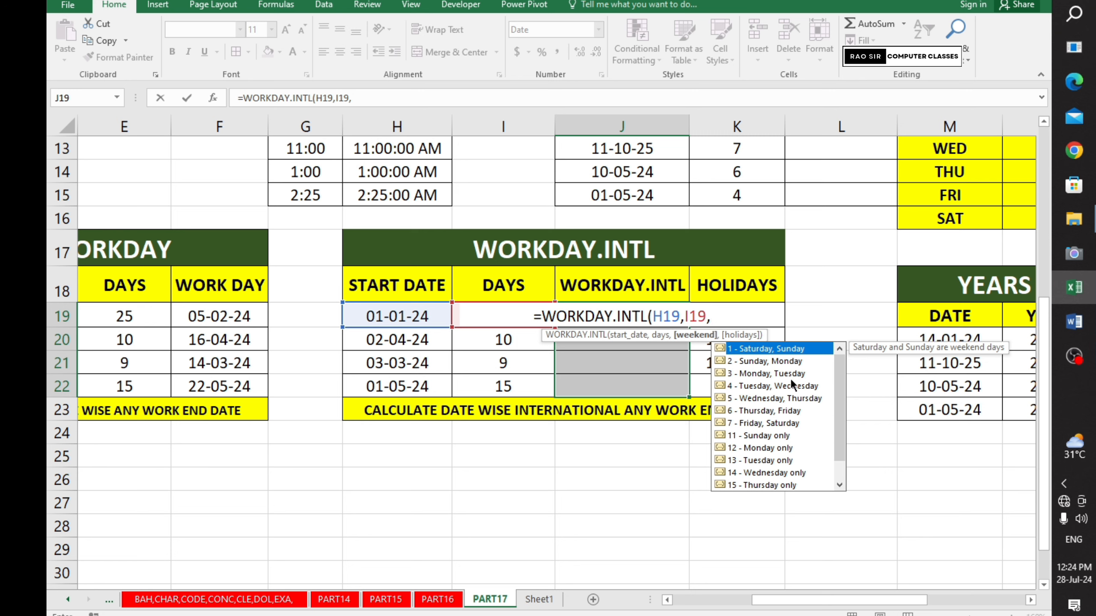
left_click(747, 436)
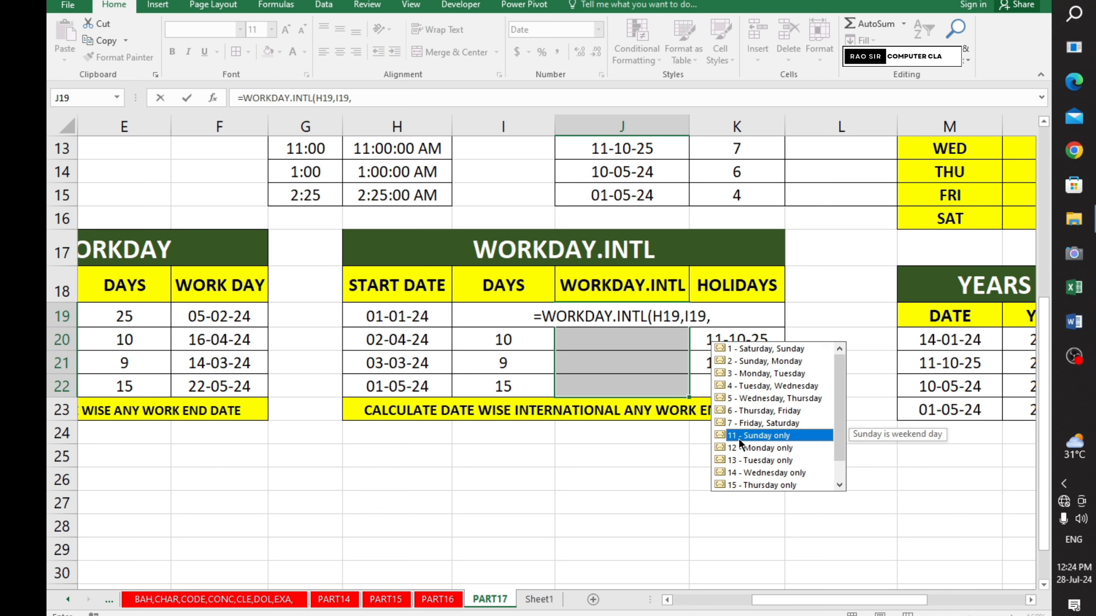
type("11")
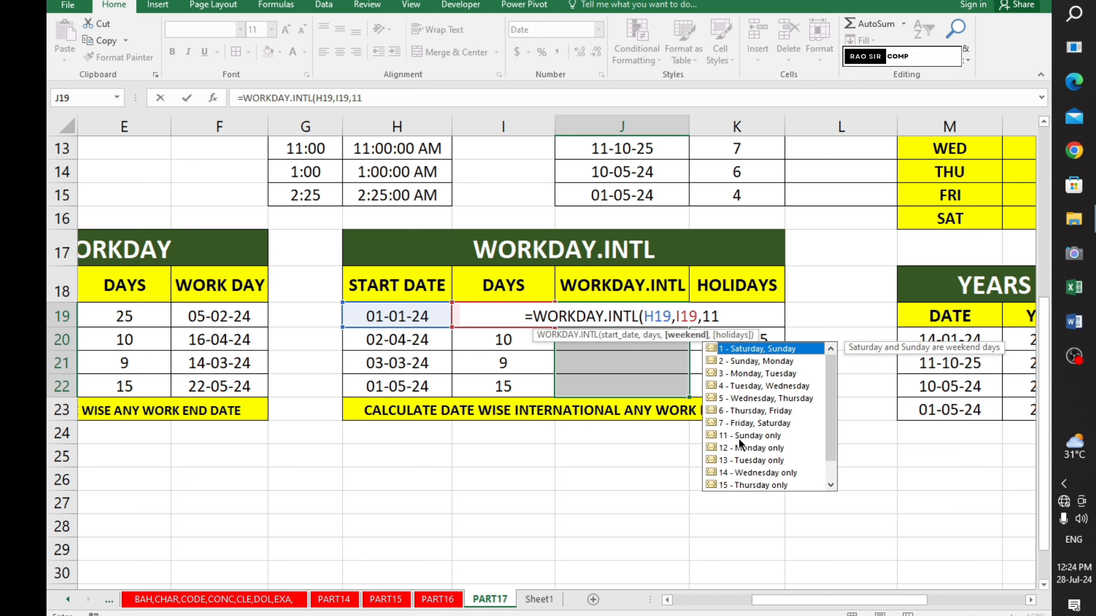
type(",")
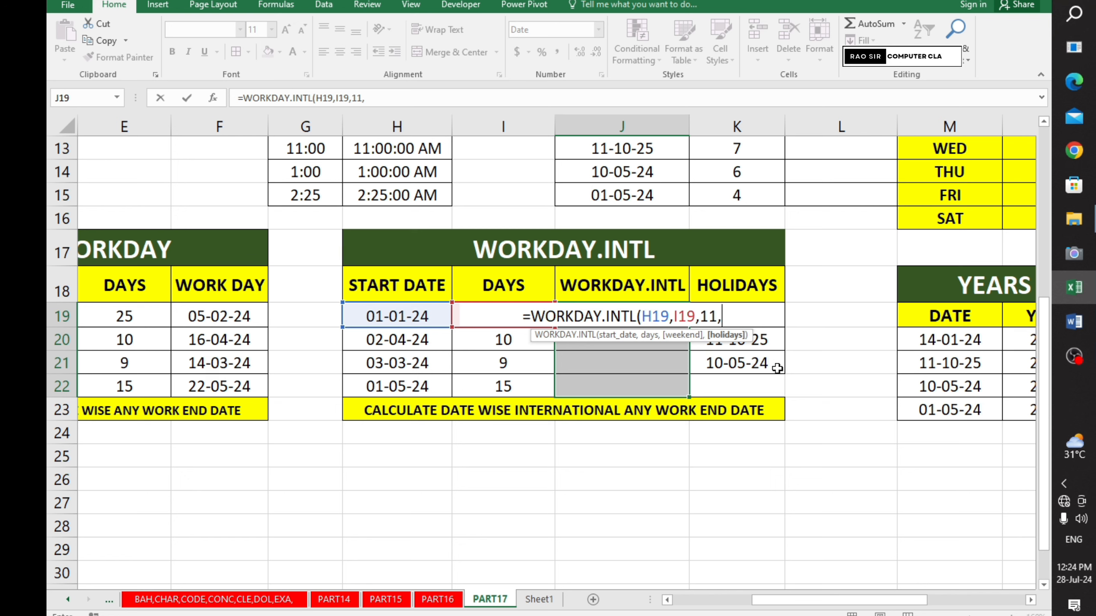
left_click_drag(777, 367, 772, 318)
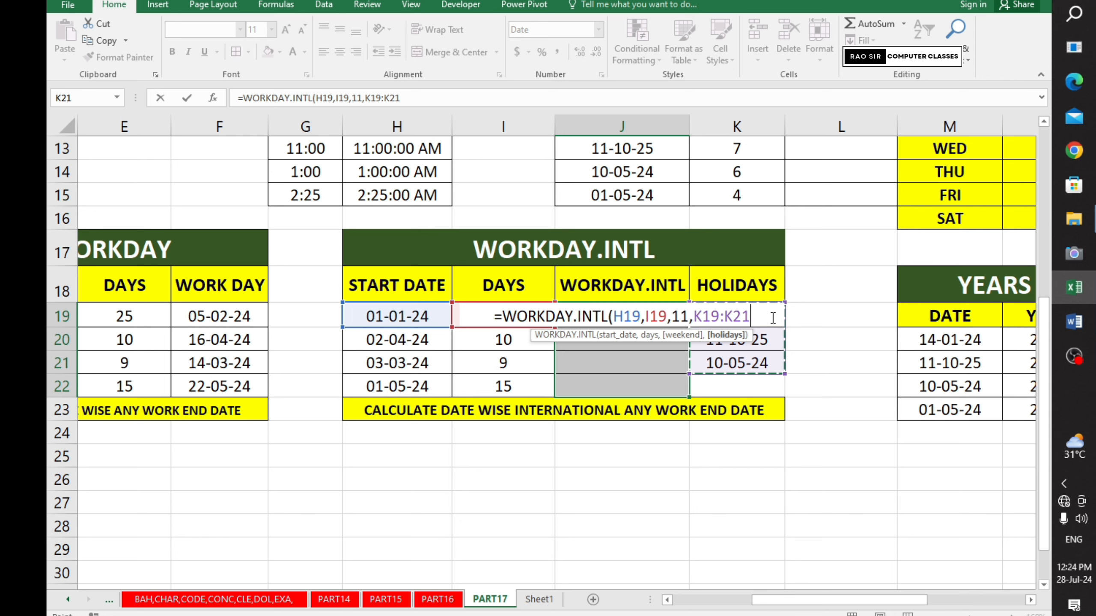
type(")")
key("Return")
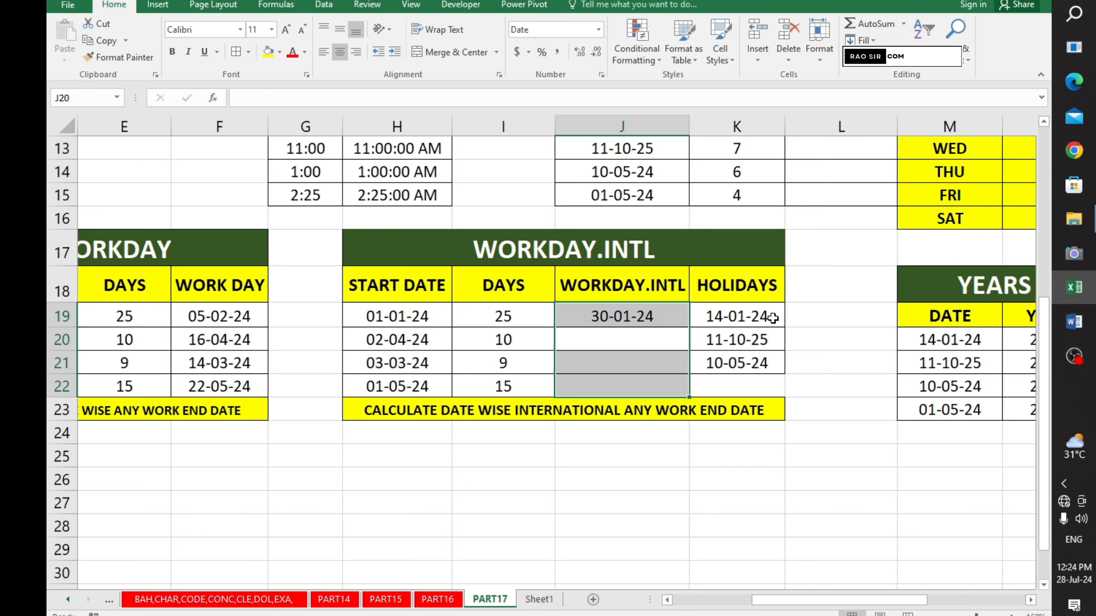
left_click(742, 315)
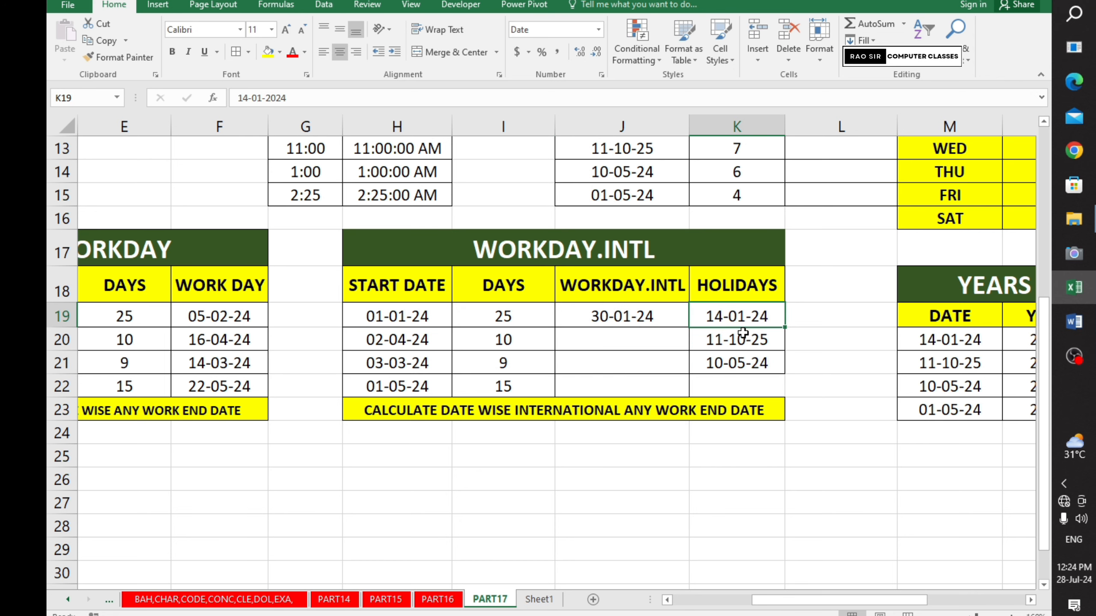
Step: Fill the WORKDAY.INTL formula from J19 down through J22
left_click(747, 340)
left_click(745, 358)
left_click(611, 315)
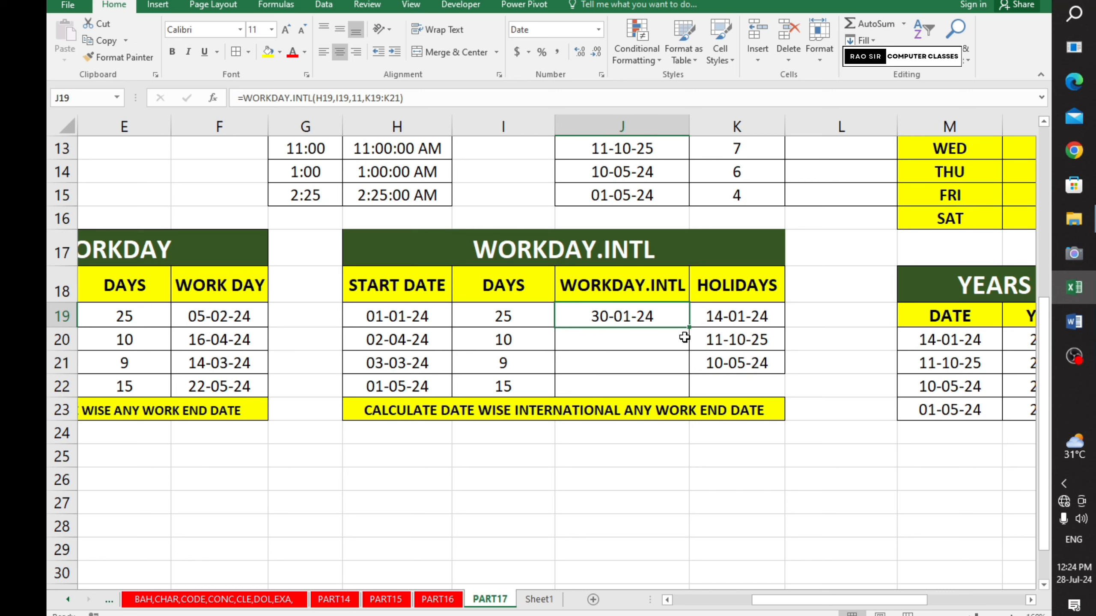
left_click_drag(690, 329, 689, 391)
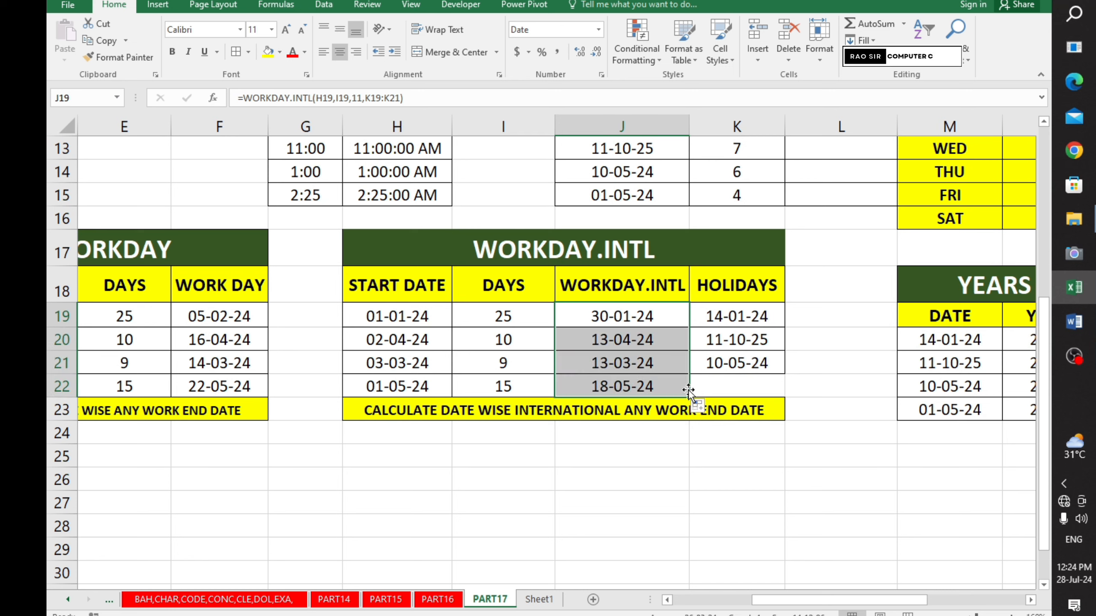
Step: Compare the start dates in H19:H22 with the end dates in J19:J22 of the WORKDAY.INTL table
left_click(622, 316)
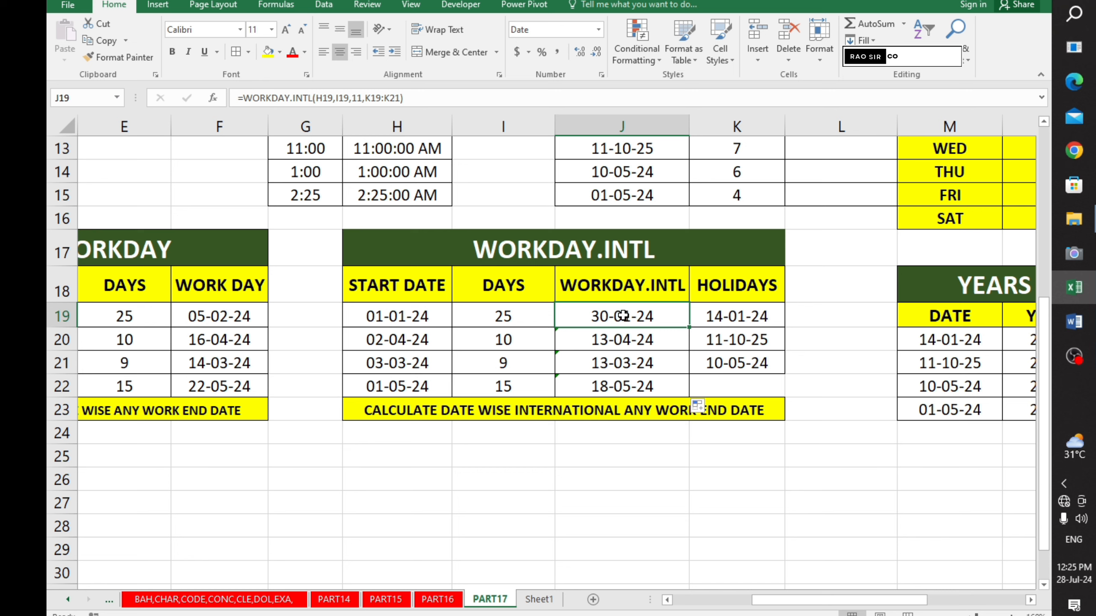
left_click(431, 320)
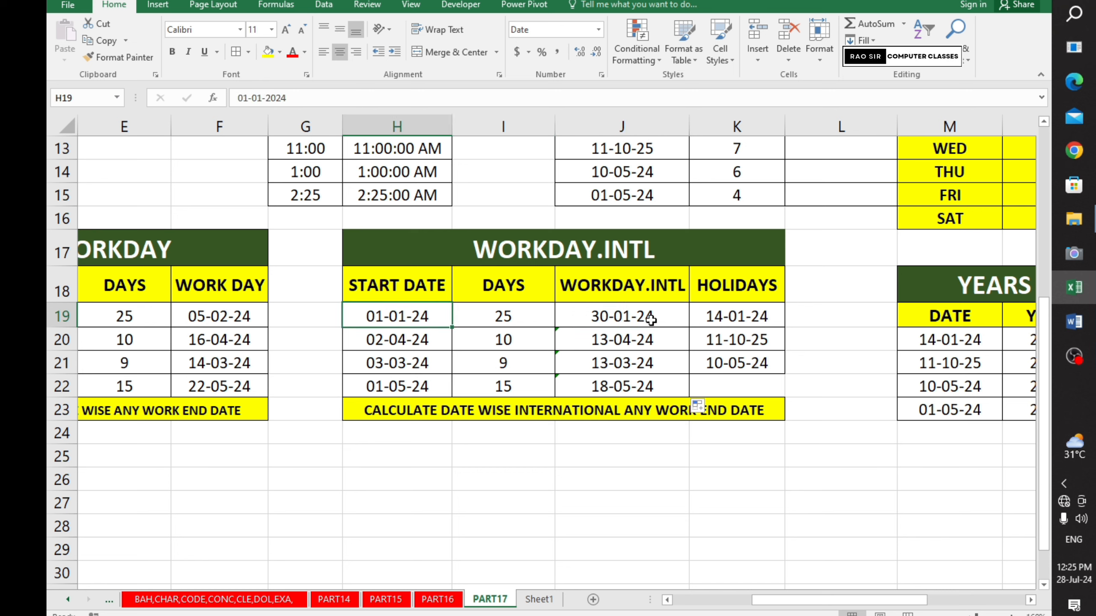
left_click(653, 320)
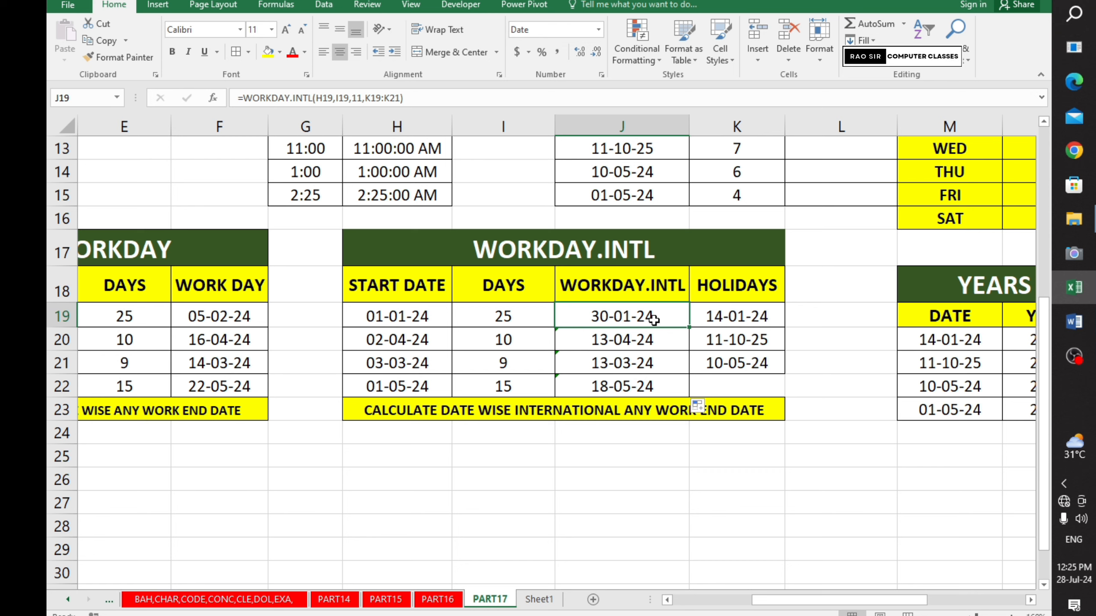
left_click(428, 341)
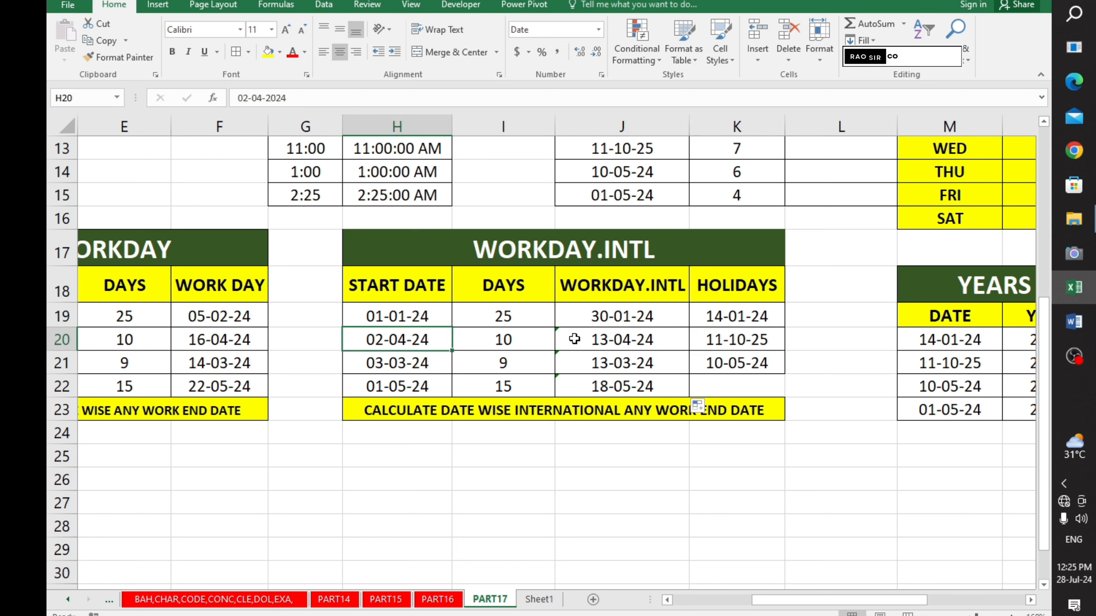
left_click(574, 340)
left_click(427, 362)
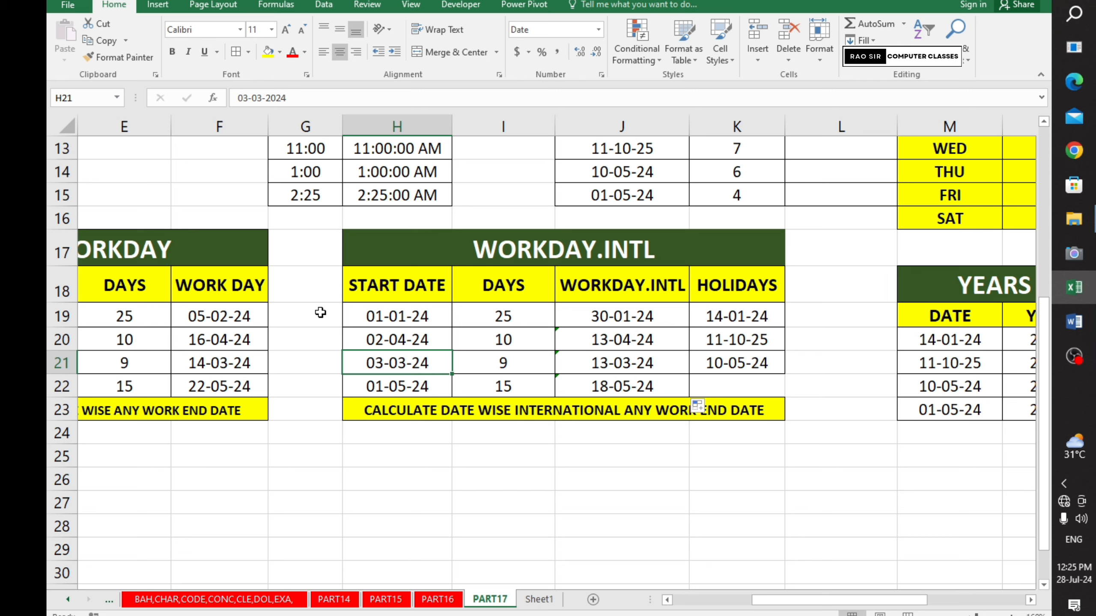
left_click_drag(320, 313, 315, 387)
left_click(318, 314)
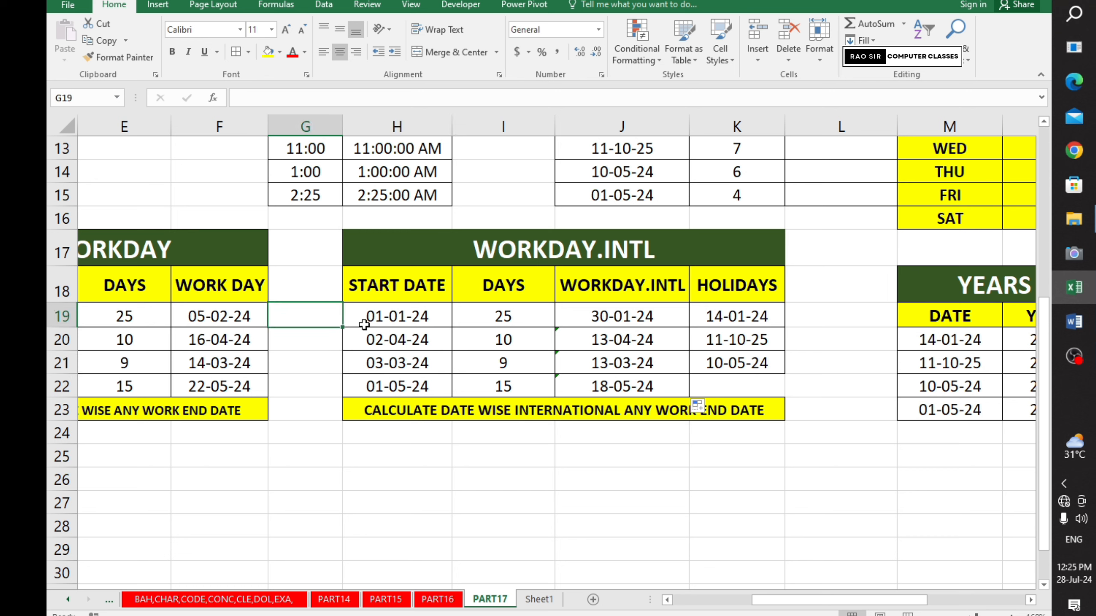
left_click(333, 340)
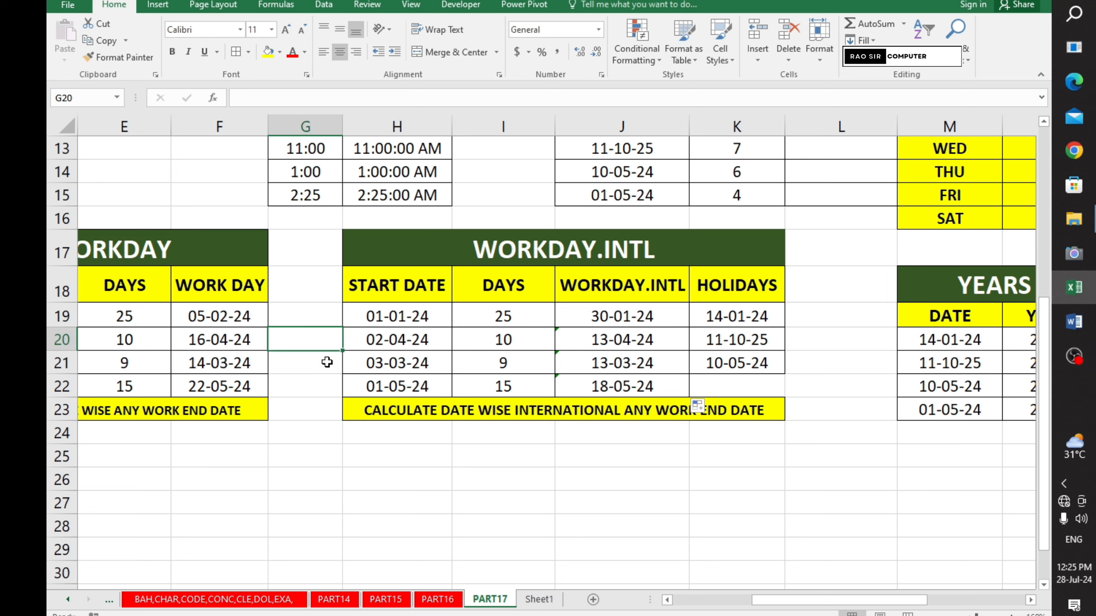
left_click(327, 362)
left_click(328, 384)
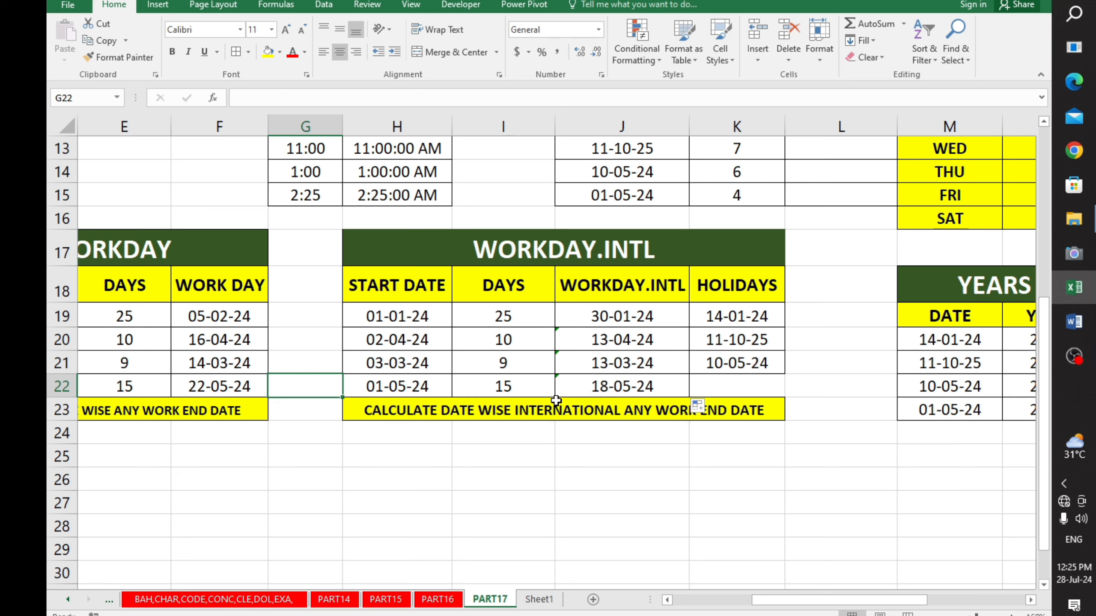
left_click(506, 258)
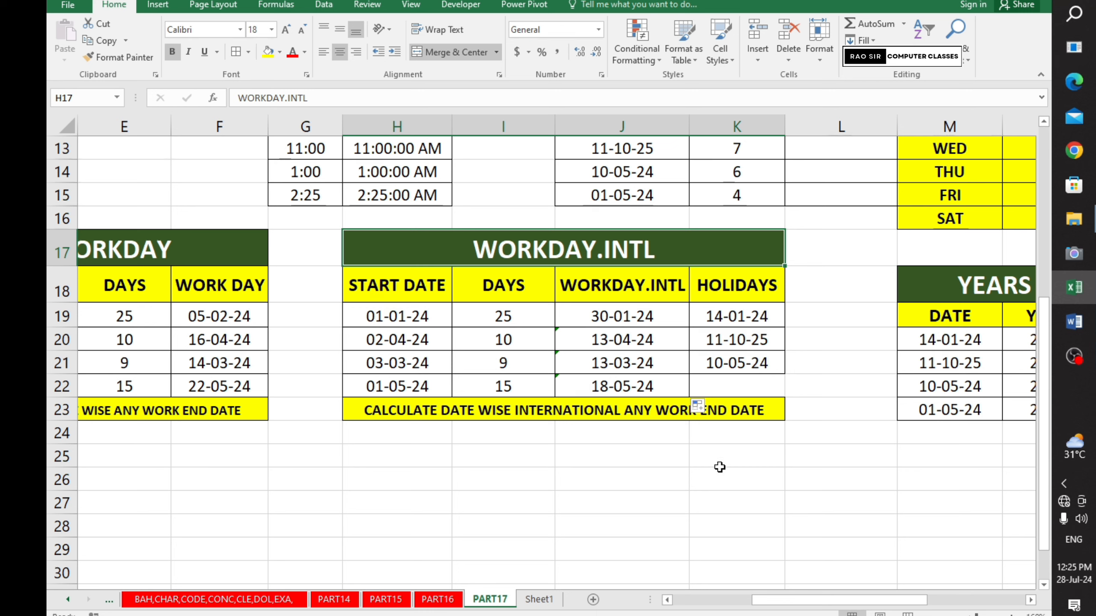
Step: Review the YEARS table and the dates listed in M20:M23
left_click(1031, 600)
left_click(1031, 601)
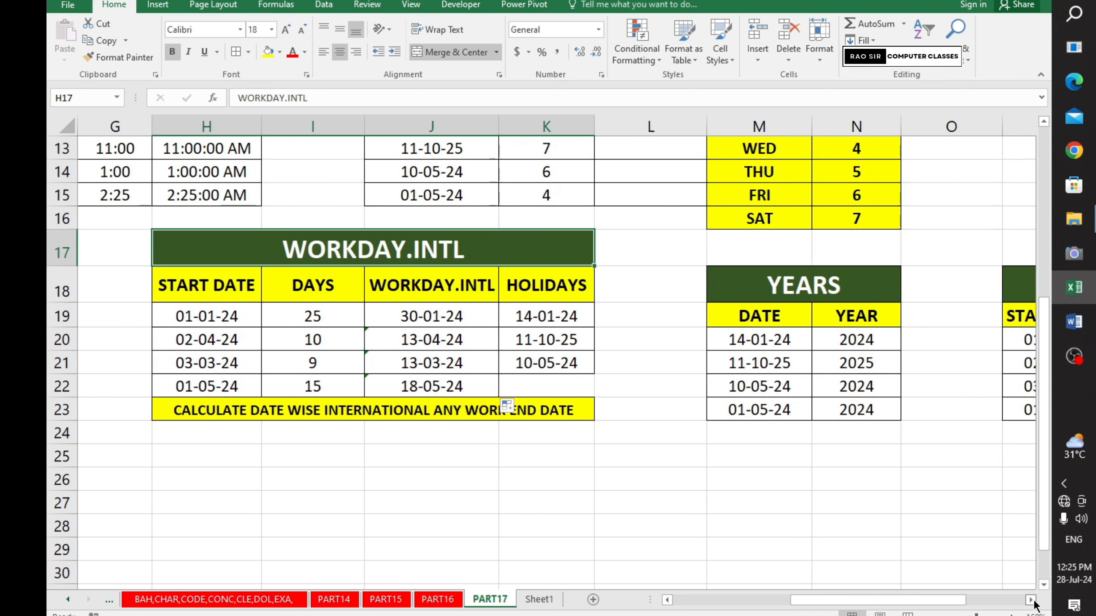
left_click(1031, 600)
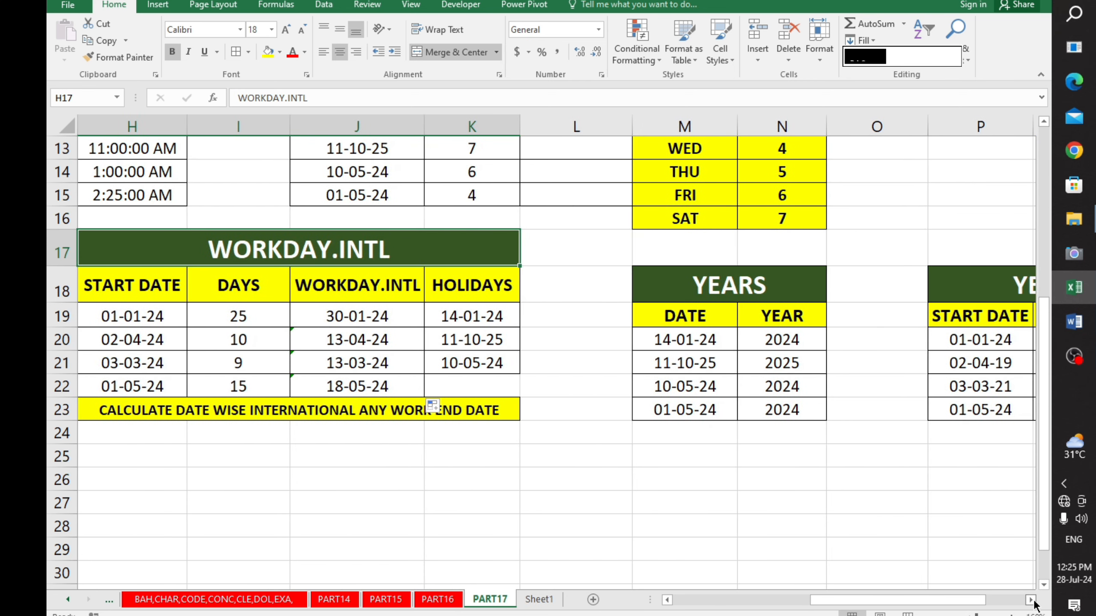
left_click(1031, 600)
left_click(1031, 600)
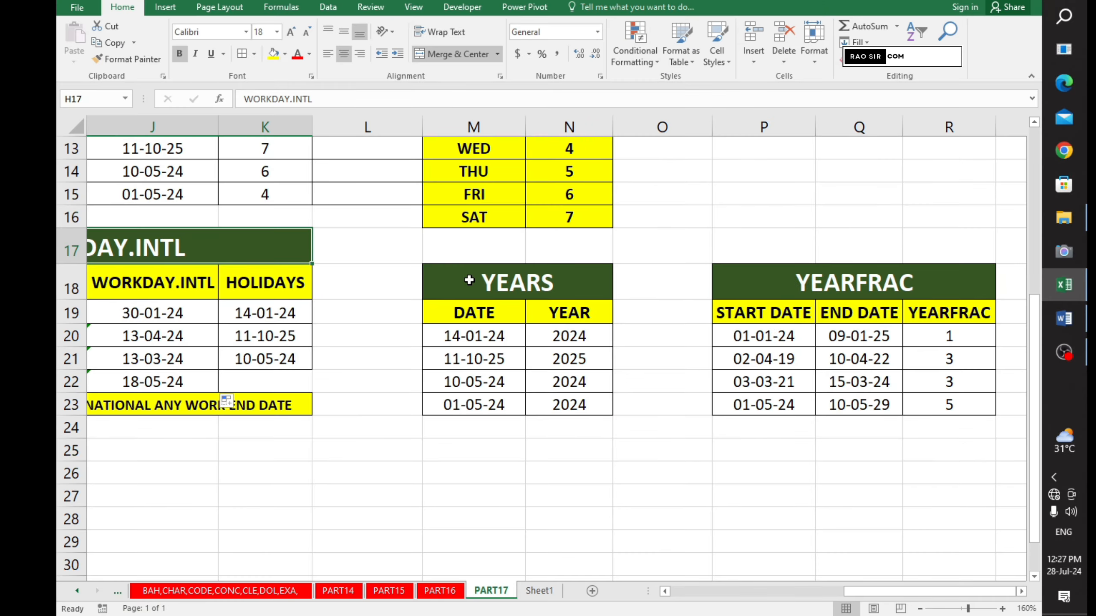
left_click(470, 280)
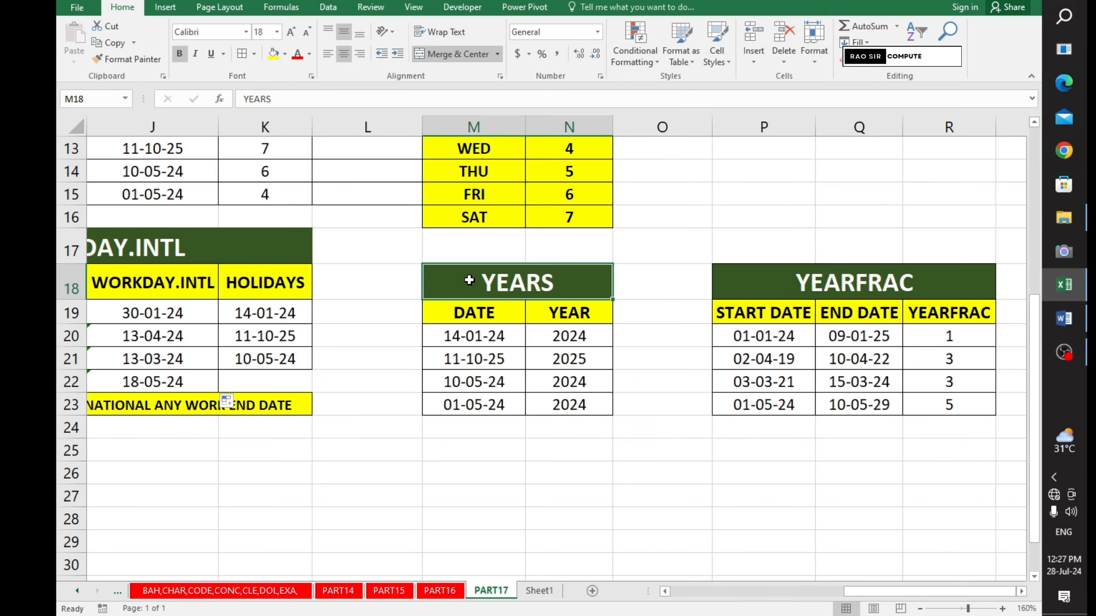
left_click_drag(469, 281, 467, 418)
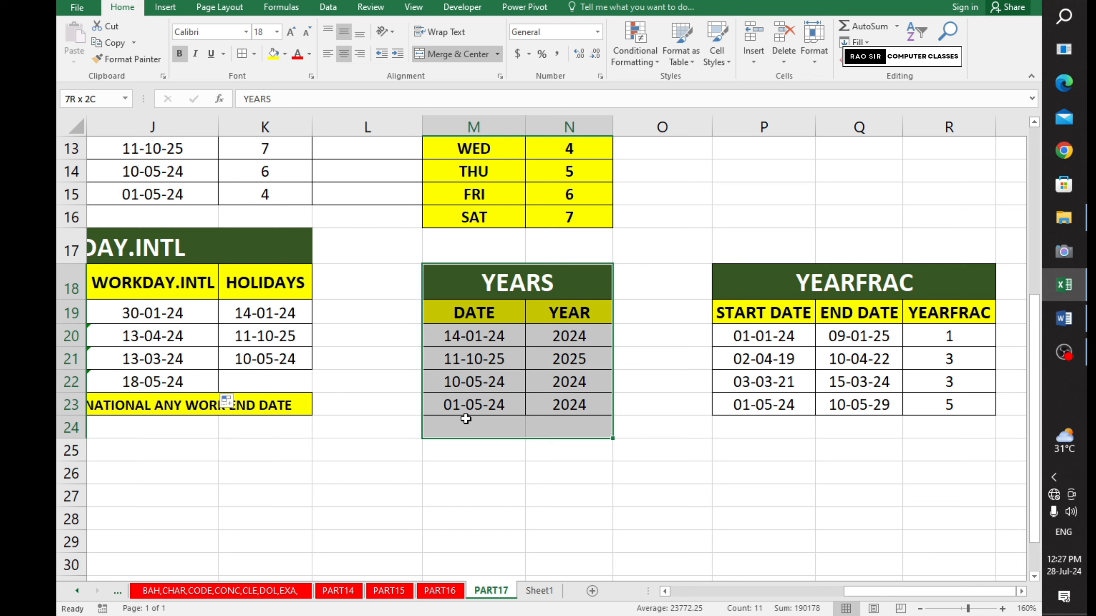
left_click(486, 288)
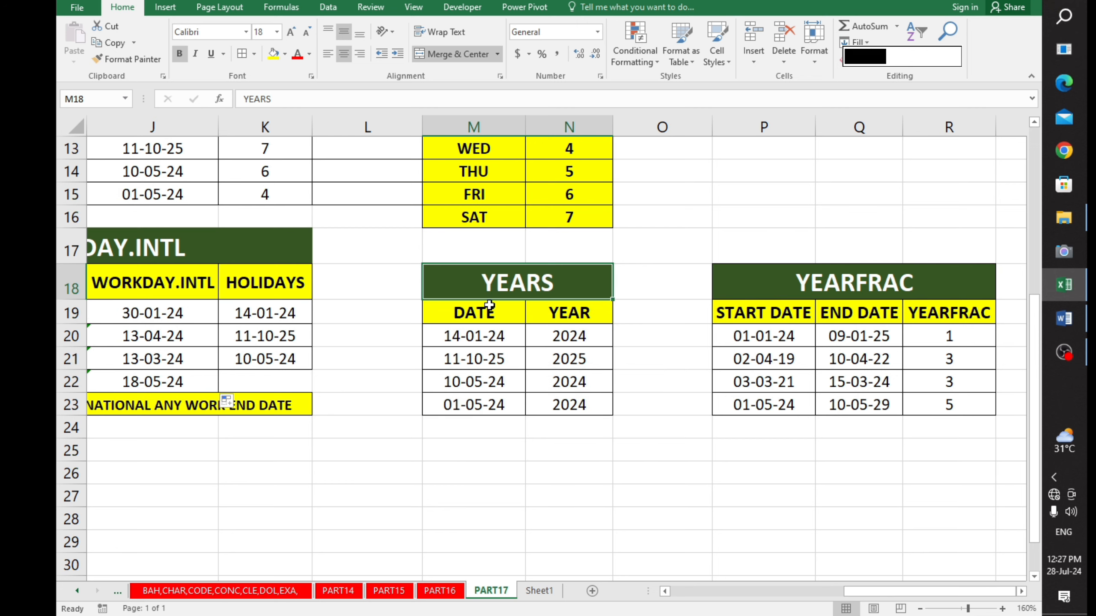
left_click(456, 342)
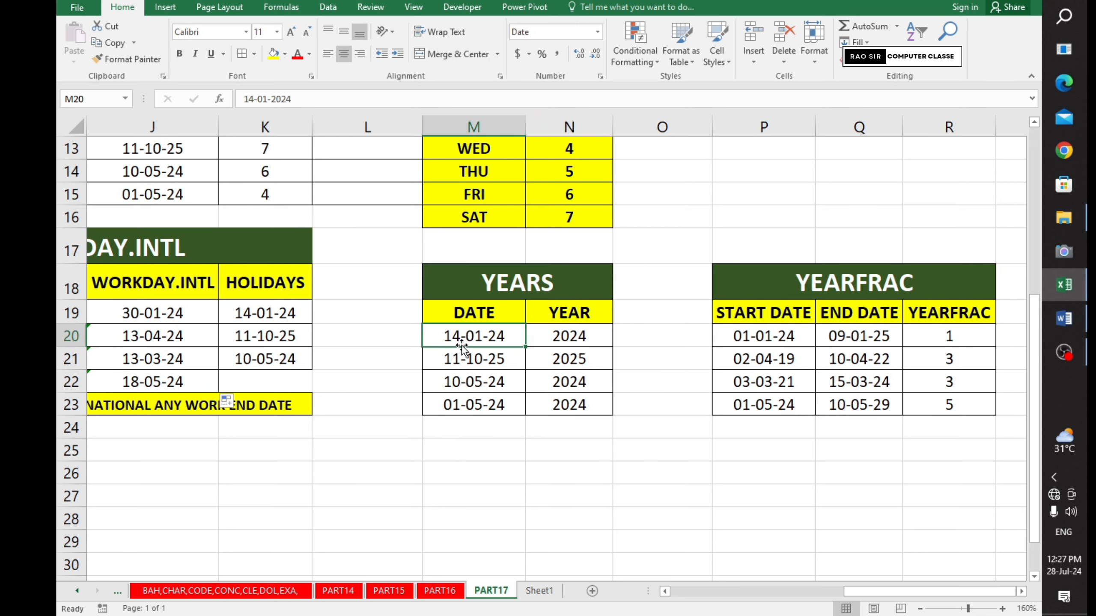
left_click(479, 359)
left_click(480, 380)
left_click(482, 403)
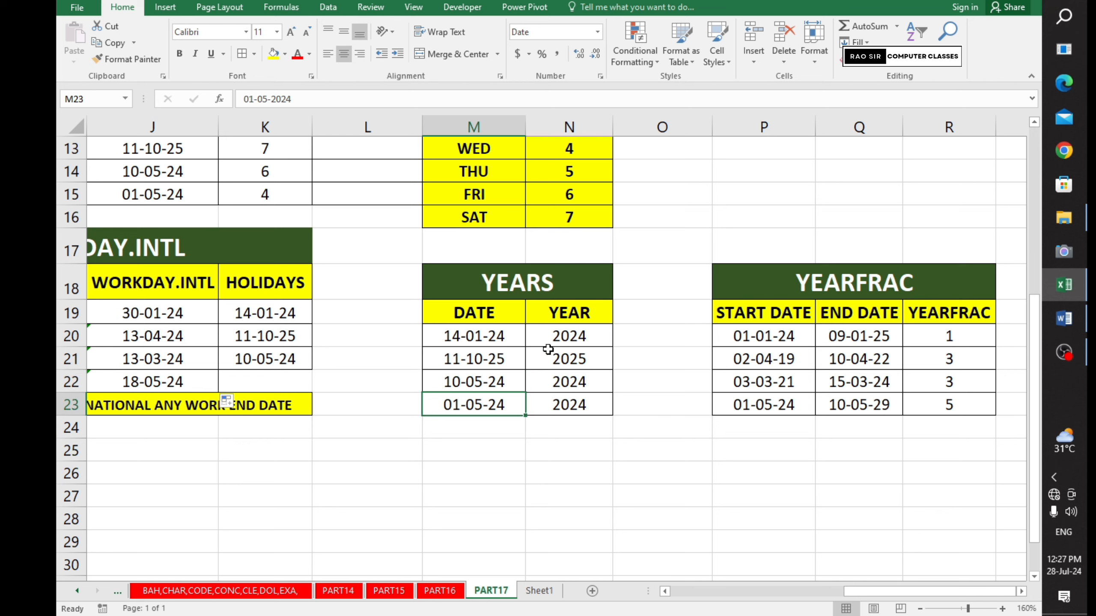
Step: Clear the YEAR results in N20:N23 of the YEARS table
left_click(500, 340)
left_click(542, 338)
left_click_drag(543, 339, 551, 408)
key("Delete")
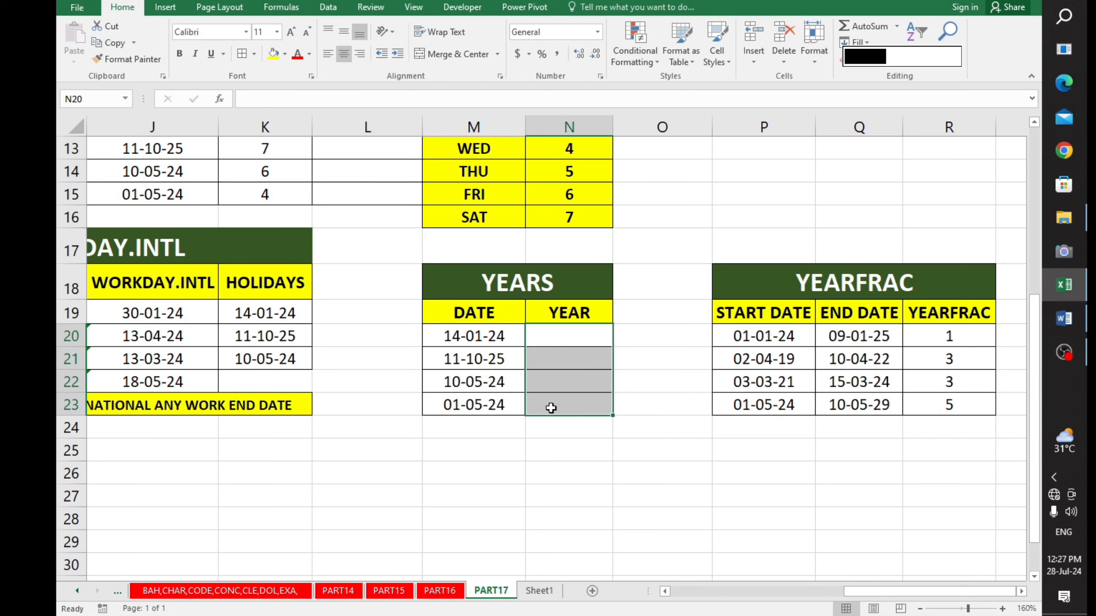
Step: Enter =YEAR(M20) in N20 and fill the formula down through N23
type("=YE")
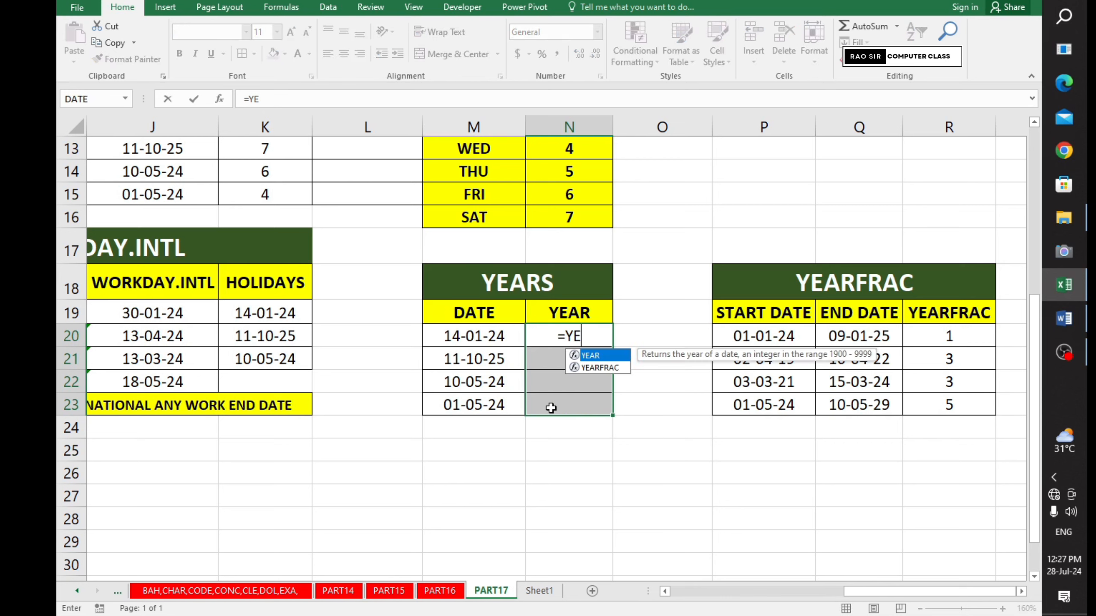
type("A")
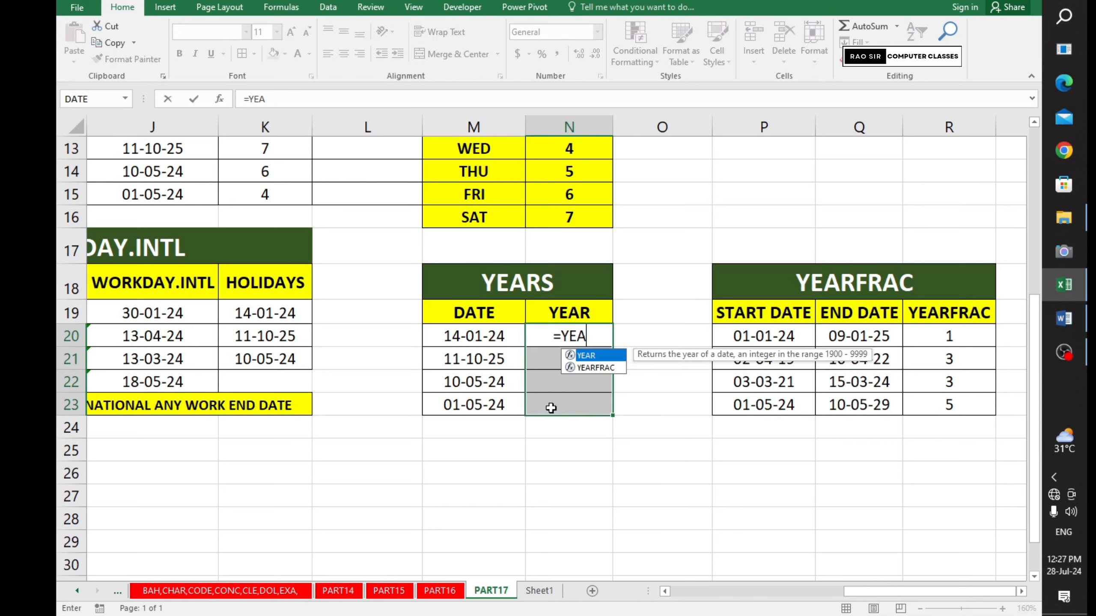
type("R(")
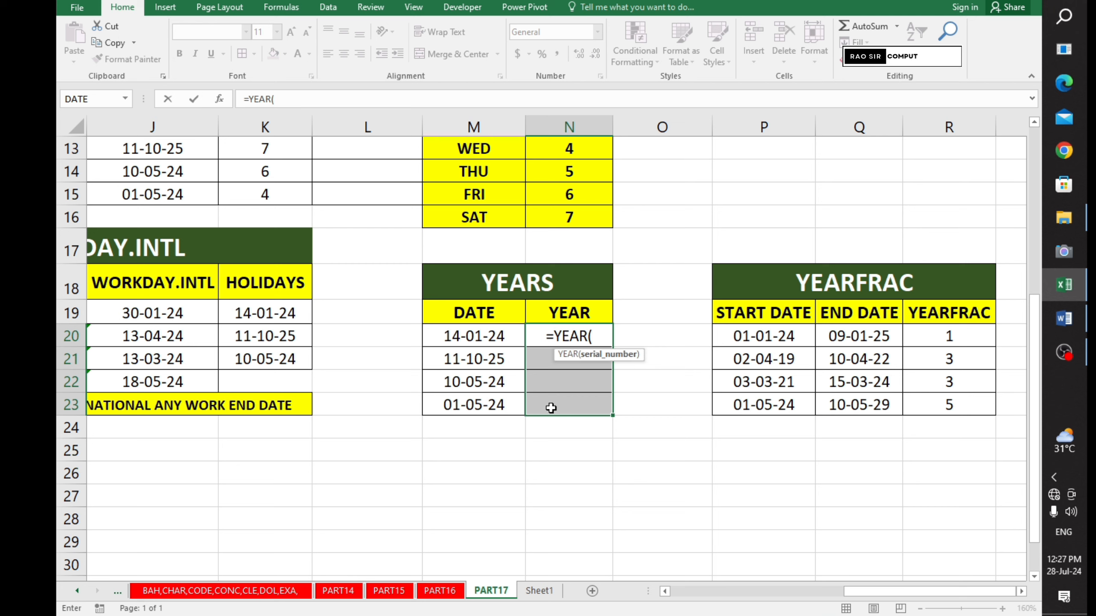
left_click(488, 335)
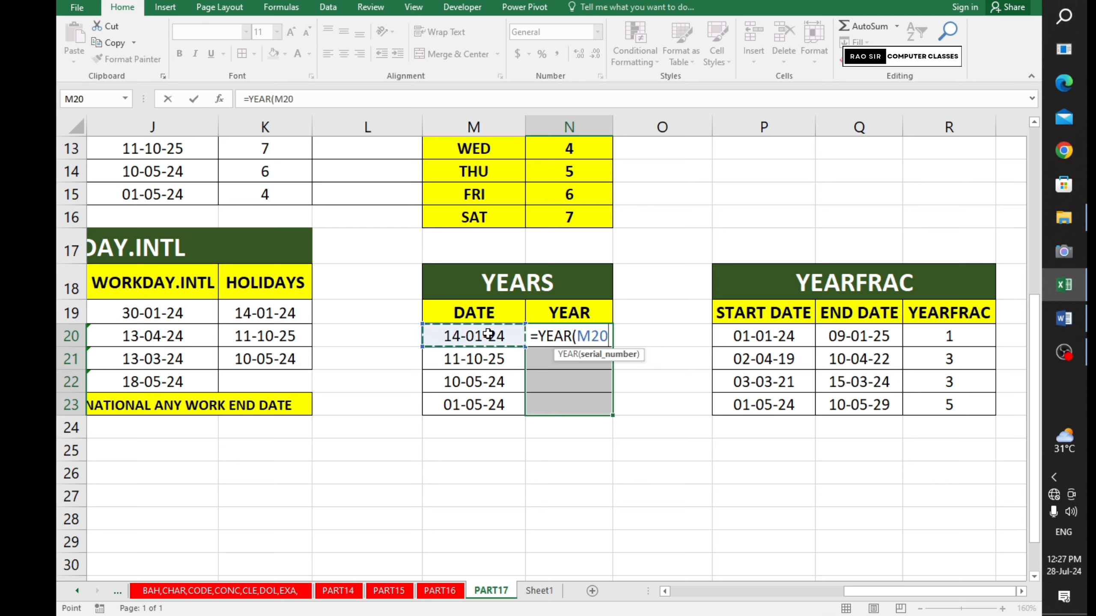
type(")")
key("Return")
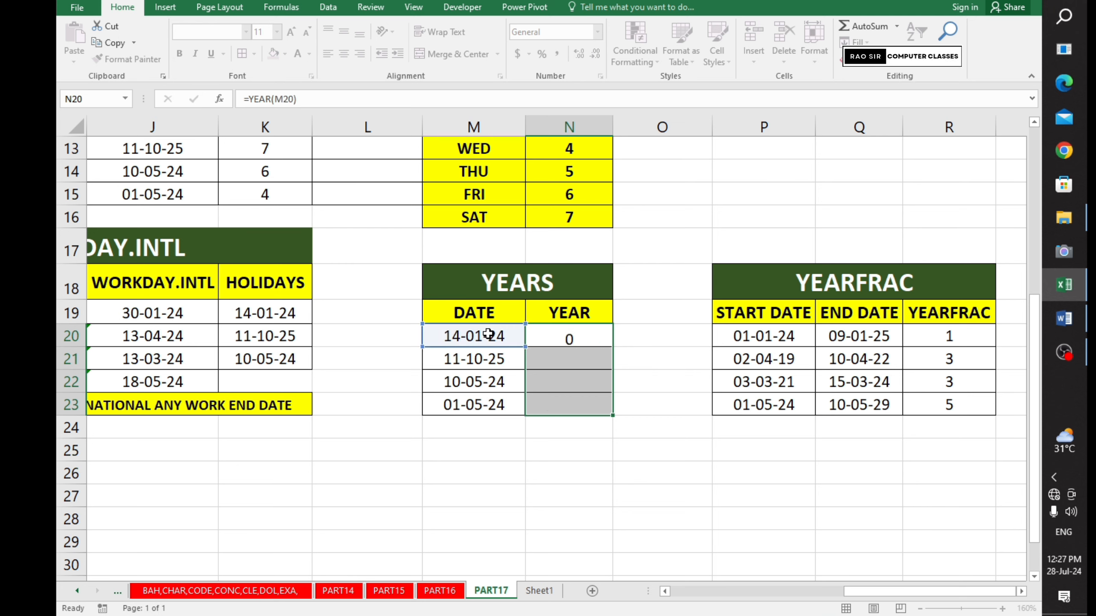
left_click(600, 343)
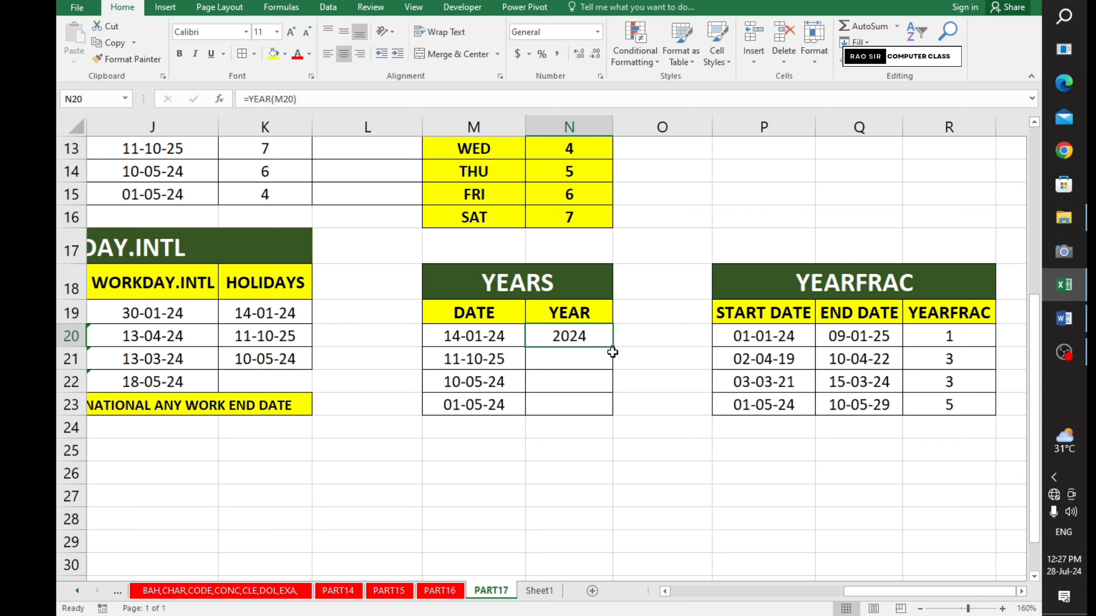
left_click_drag(615, 348, 602, 410)
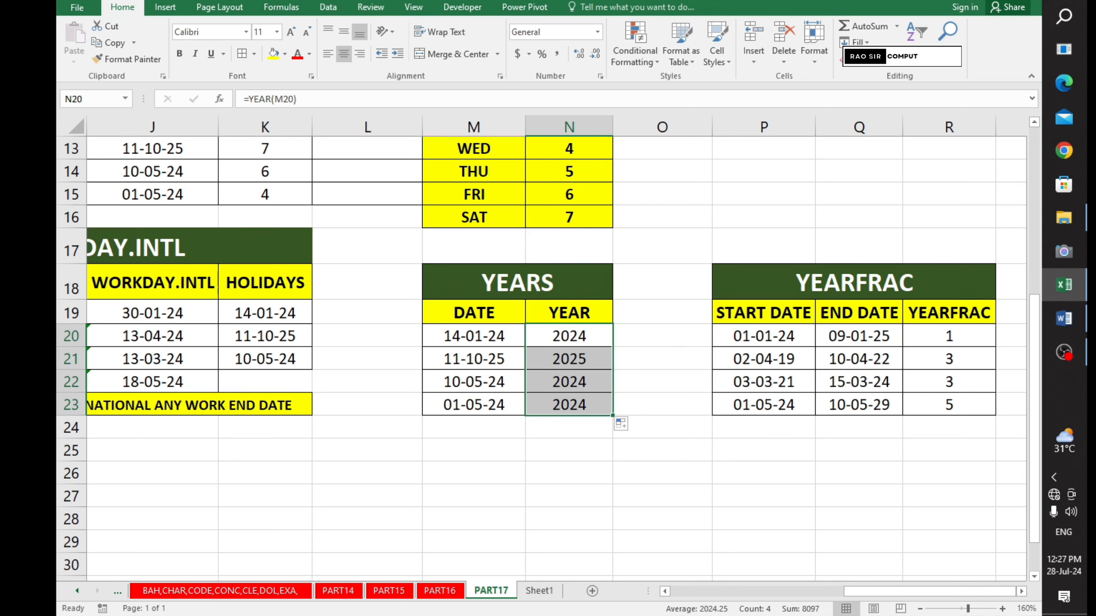
Step: Examine the first row of the YEARFRAC table: its start date, end date and the YEARFRAC formula in R20
left_click(1023, 591)
left_click(1023, 591)
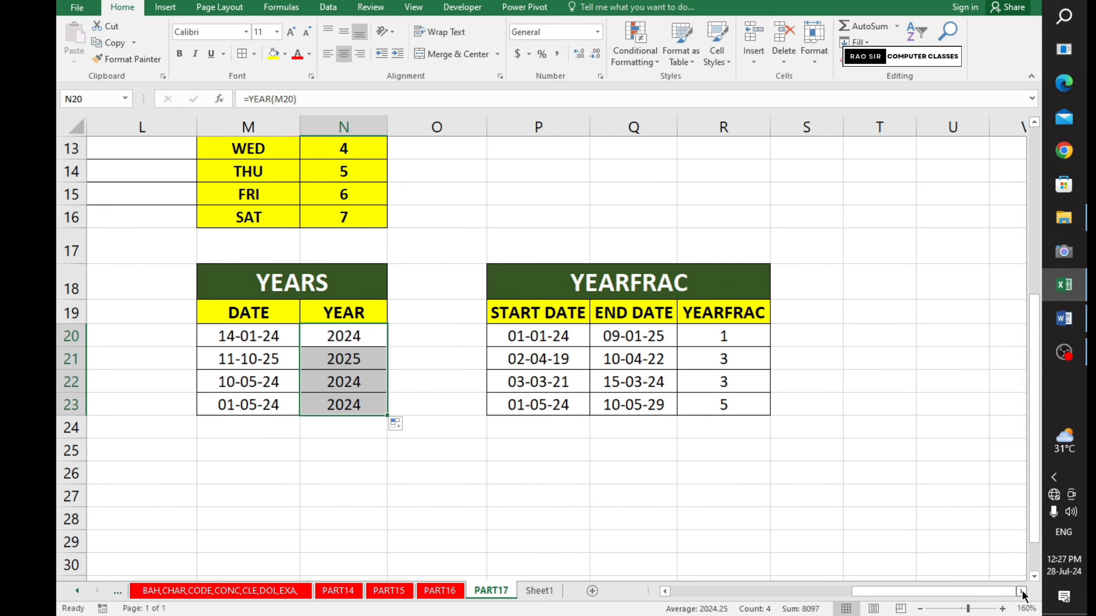
left_click(626, 290)
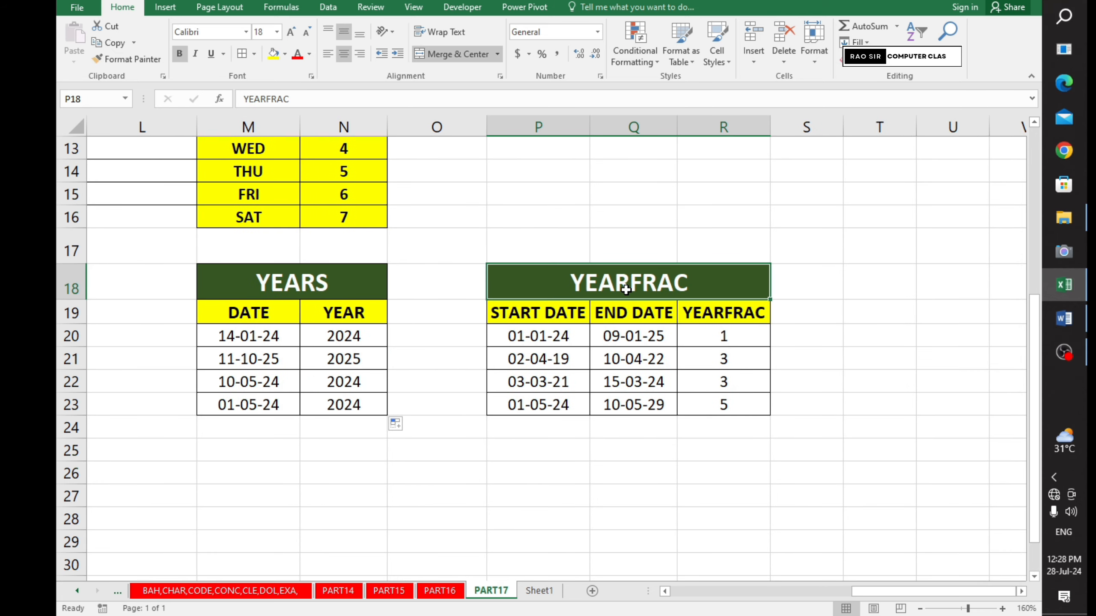
left_click(553, 342)
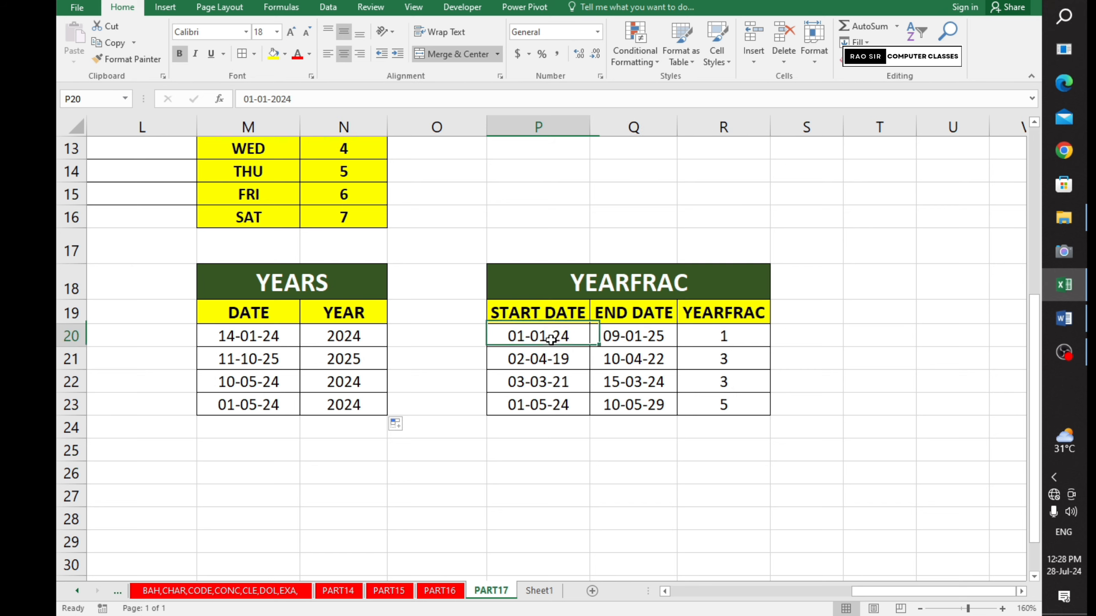
left_click(633, 331)
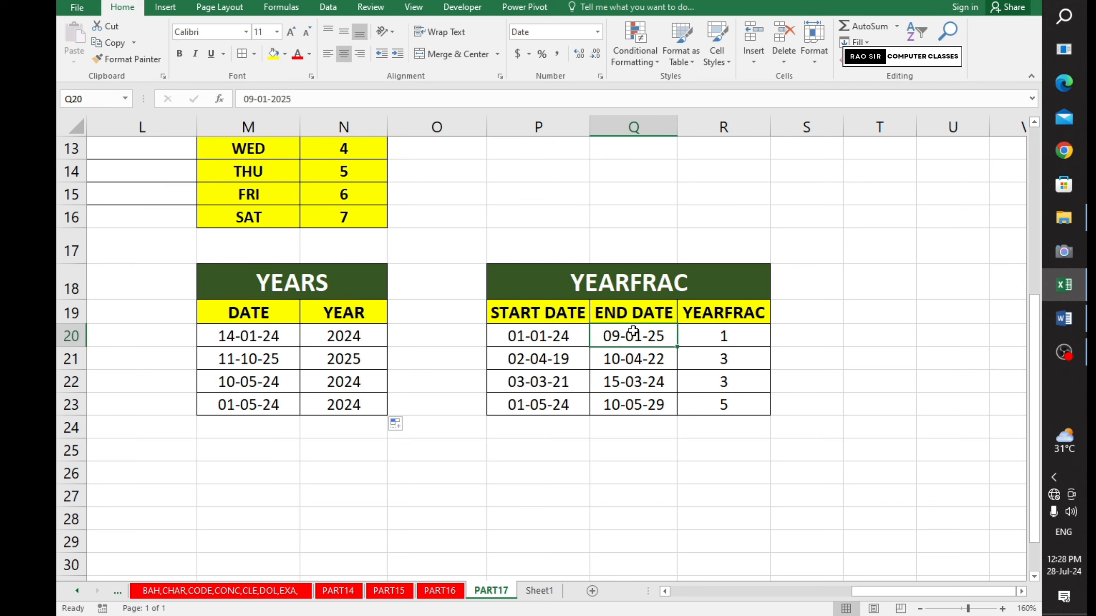
left_click(567, 345)
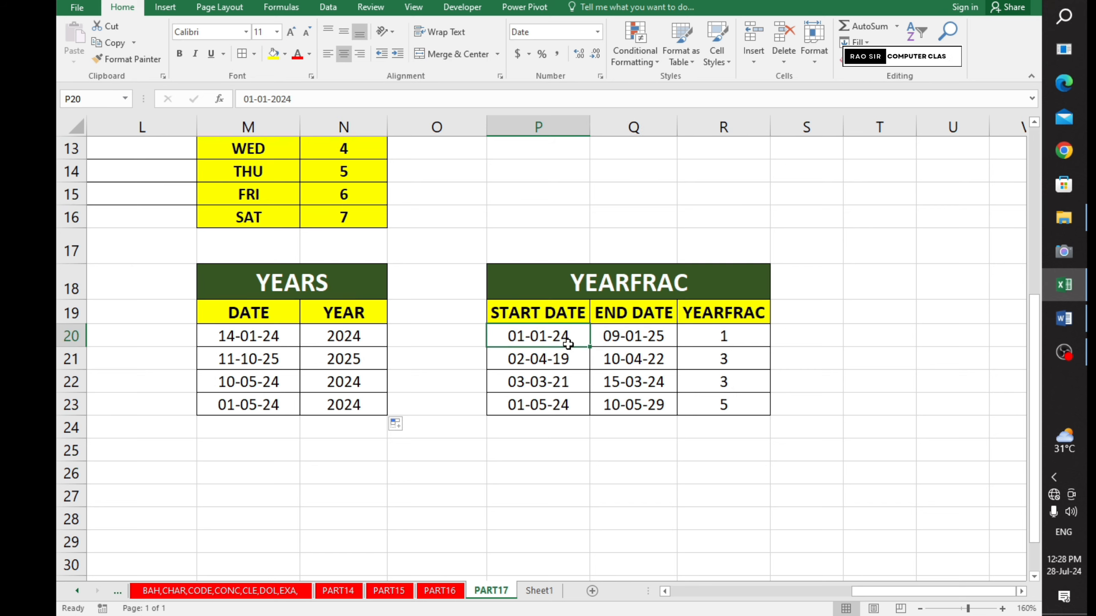
left_click(661, 344)
left_click(744, 341)
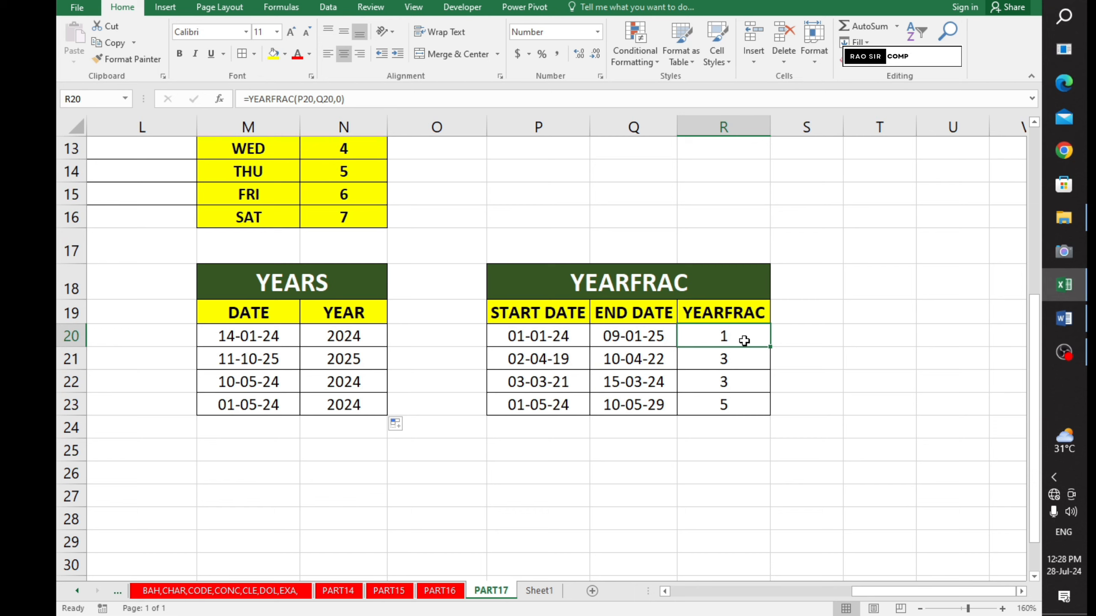
Step: Set the end date in Q20 of the YEARFRAC table to 1/1/25
left_click(668, 333)
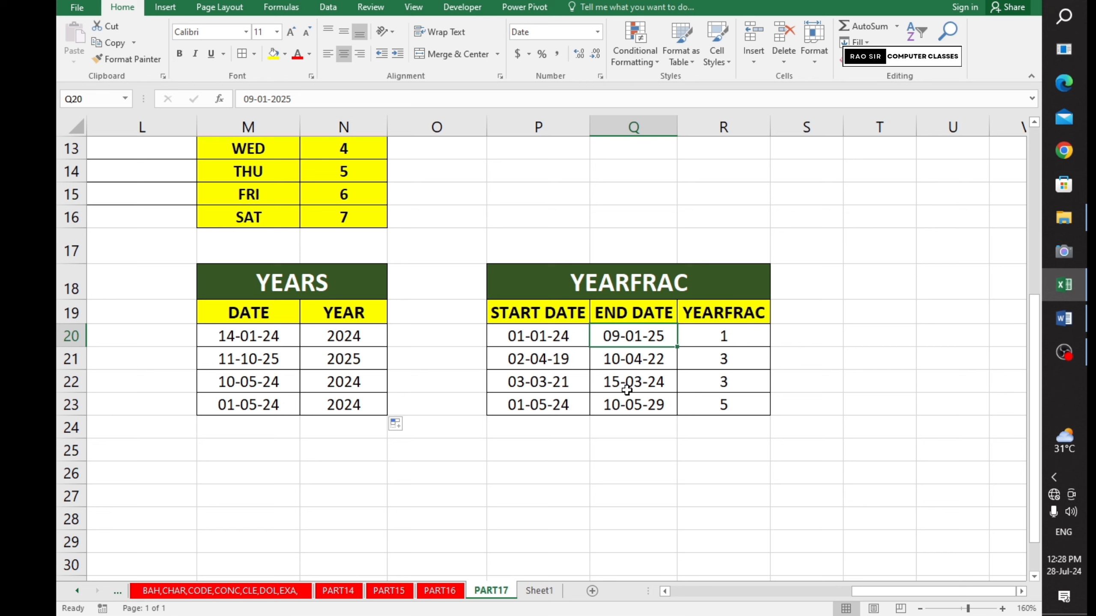
type("1/4")
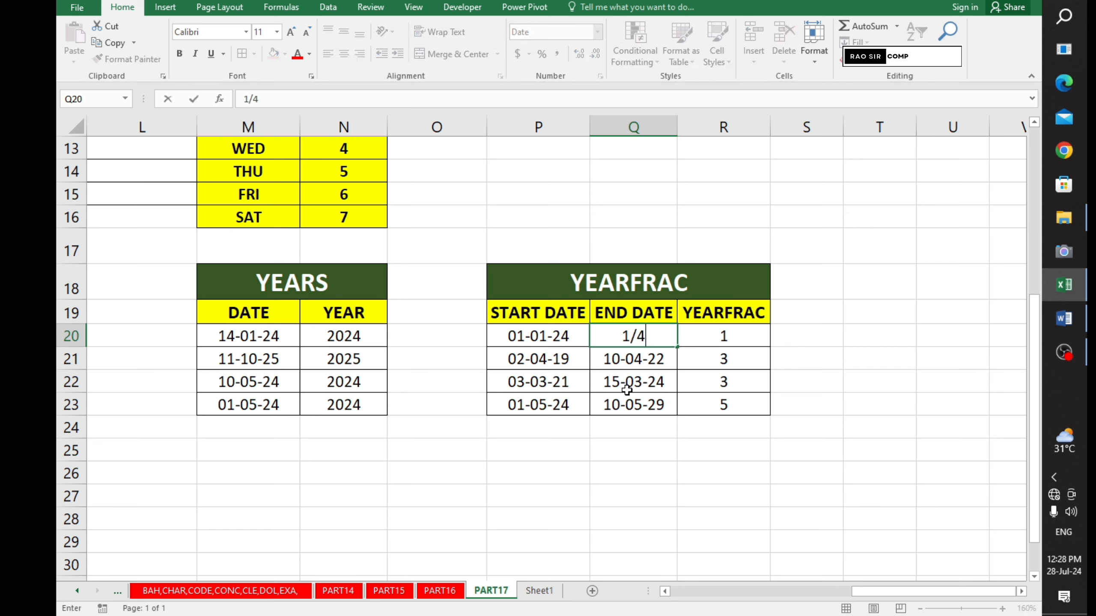
key("BackSpace")
type("1/25")
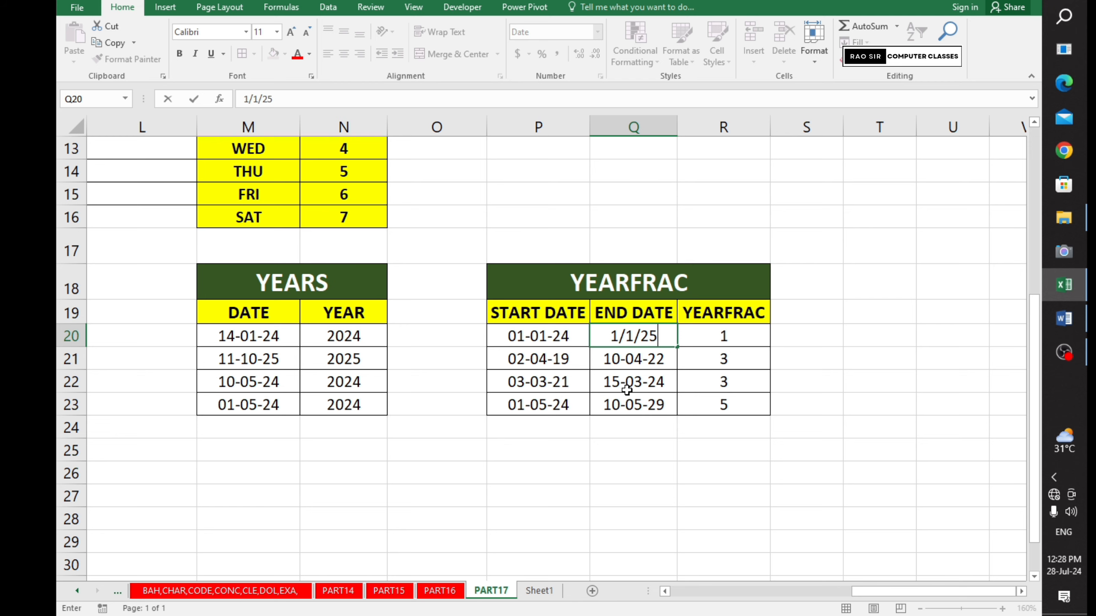
key("Return")
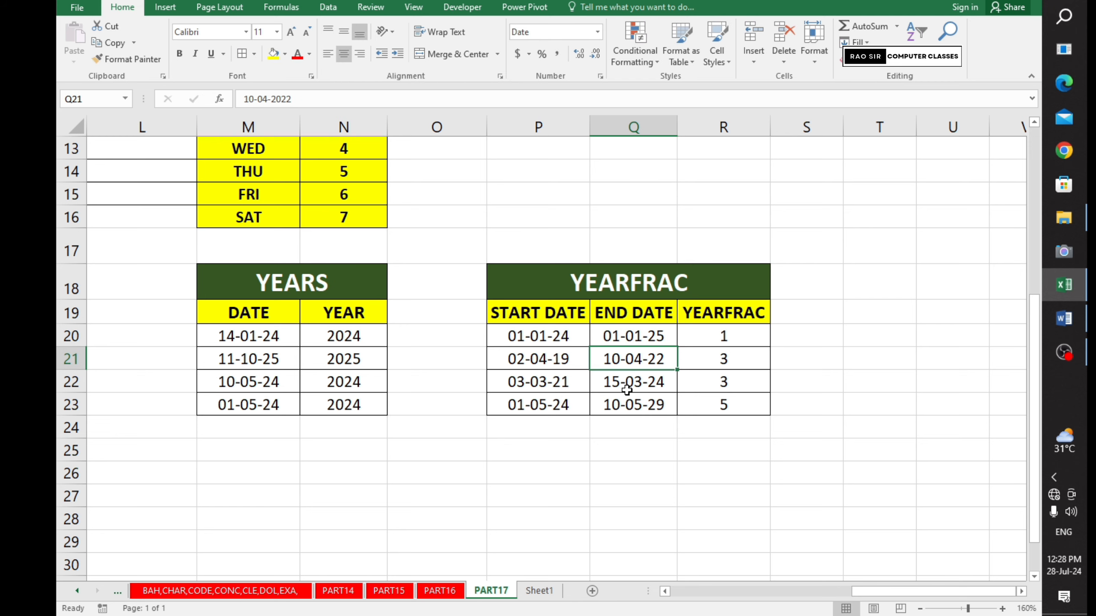
left_click(636, 336)
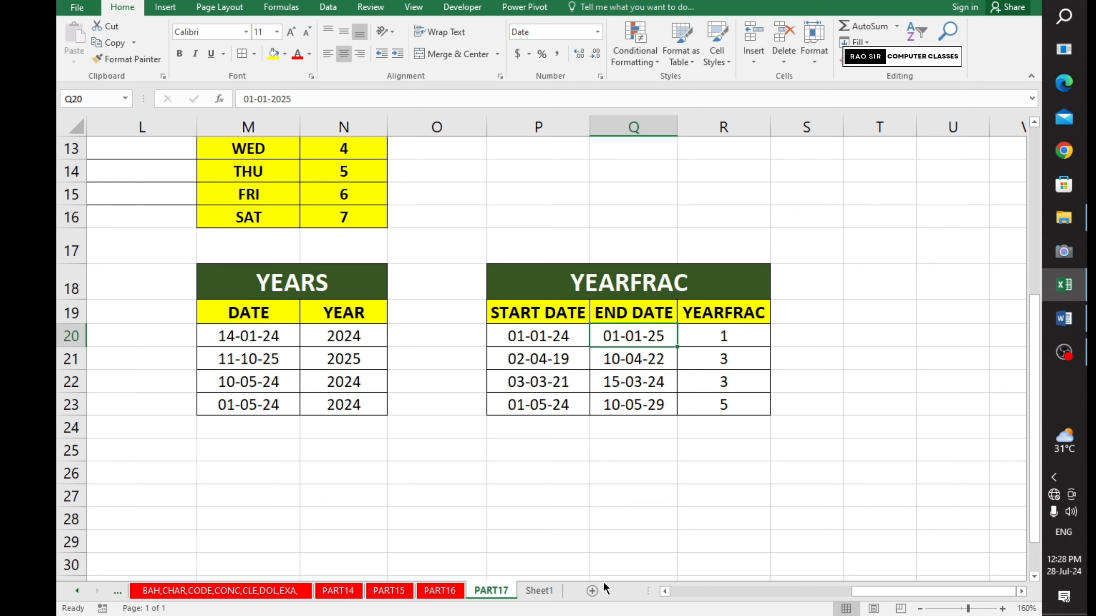
Step: Clear the YEARFRAC results in R20:R23
left_click_drag(729, 339, 732, 408)
key("Delete")
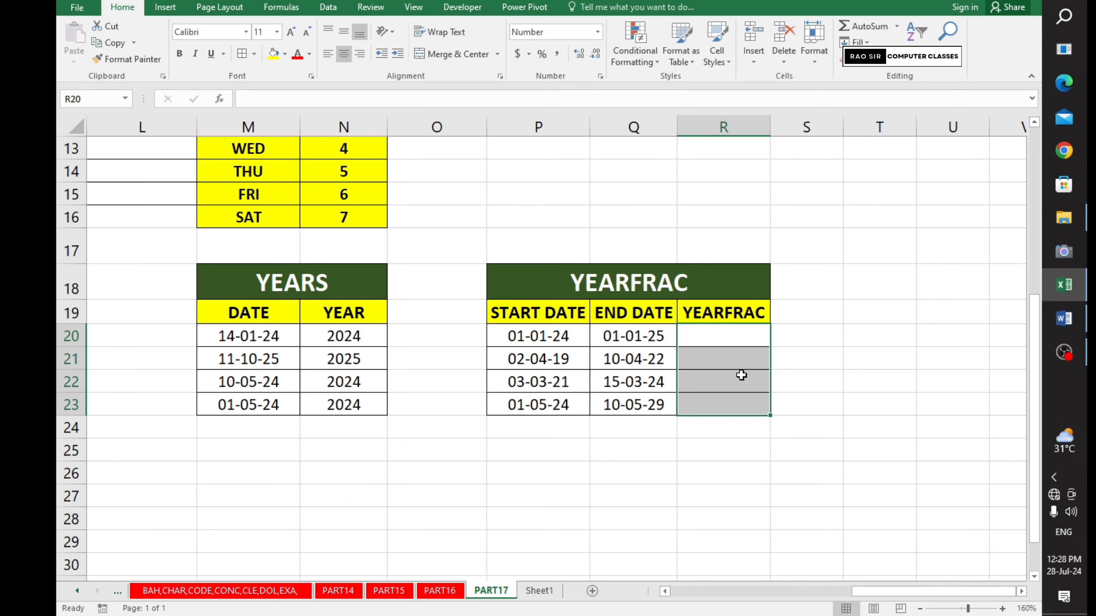
Step: Enter =YEARFRAC(P20,Q20,0) in R20 and fill the formula down through R23
left_click(734, 347)
type("=YEAR")
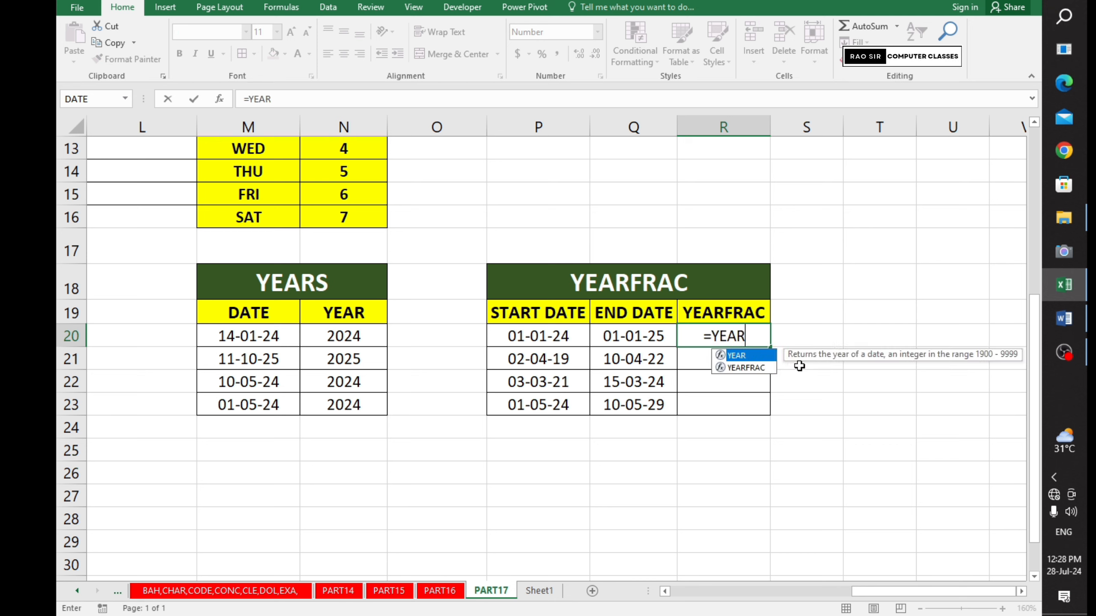
double_click(764, 369)
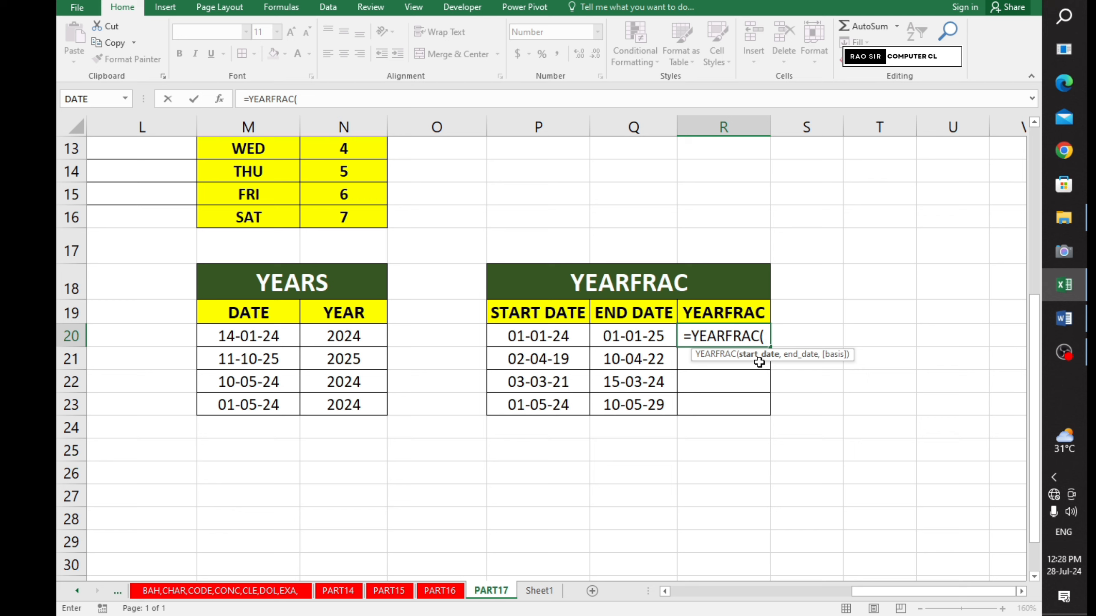
left_click(544, 339)
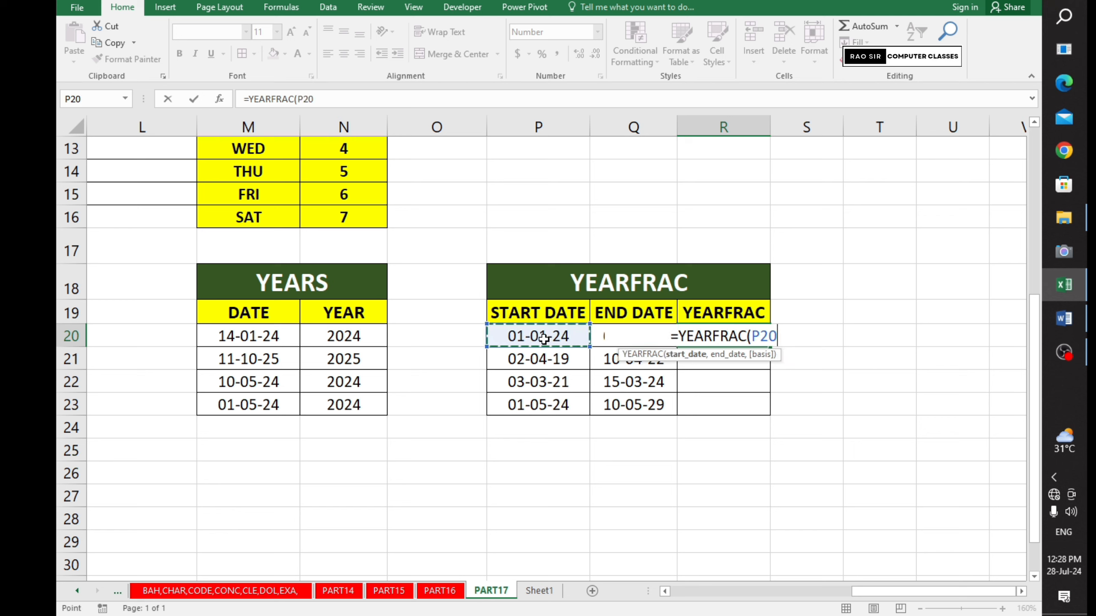
type(",")
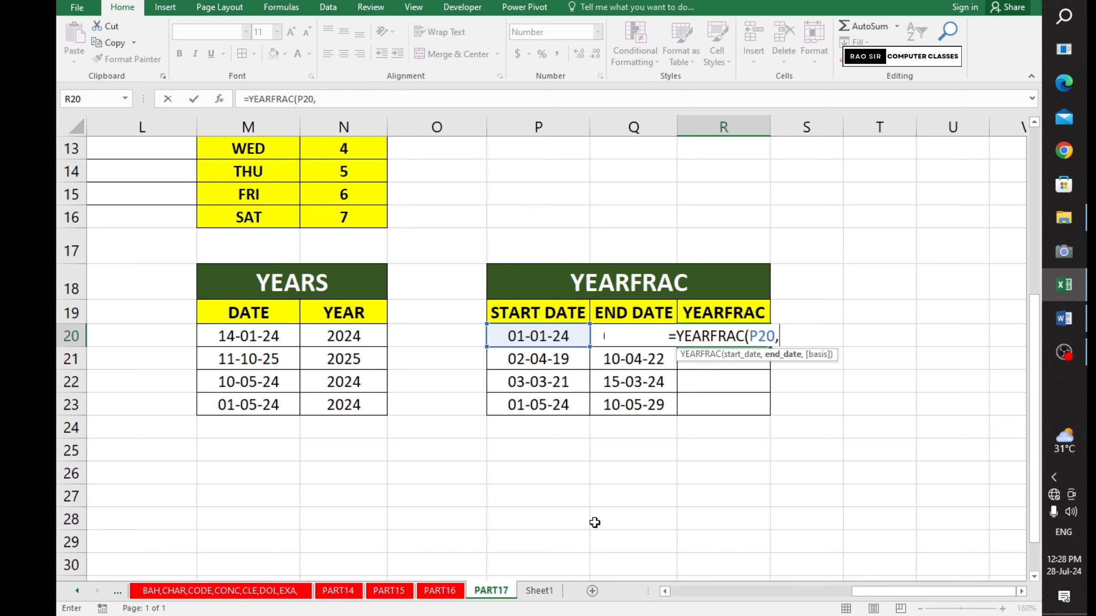
left_click(599, 336)
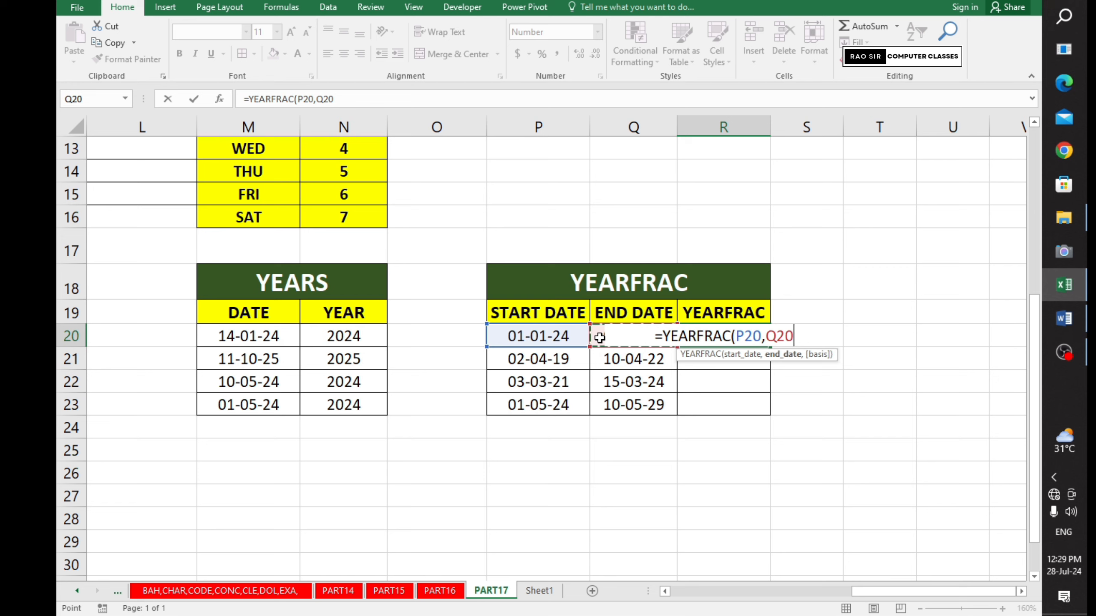
type(",")
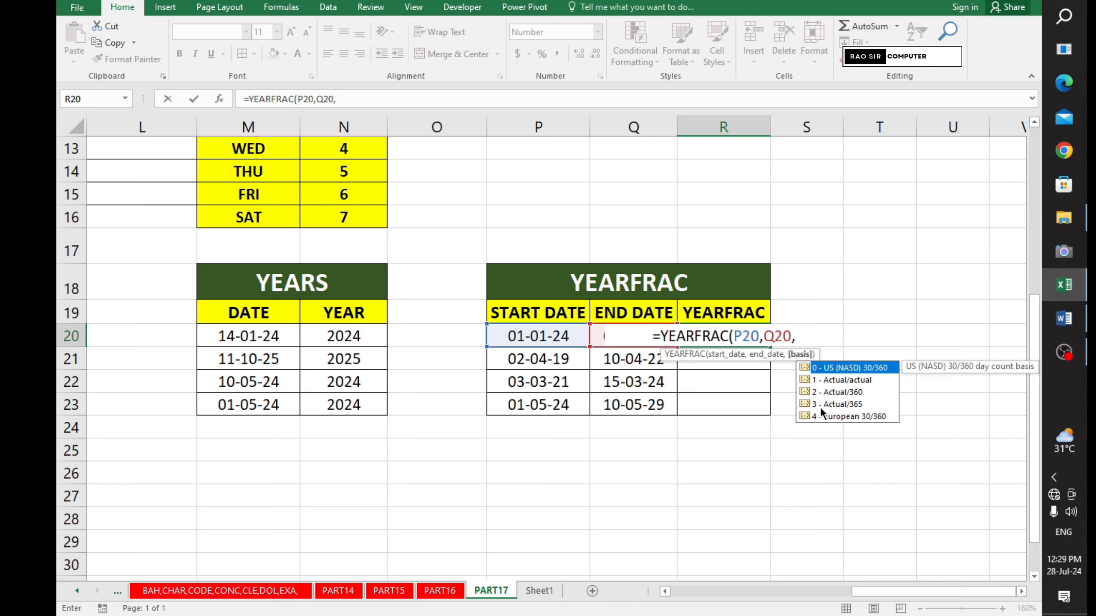
type("0")
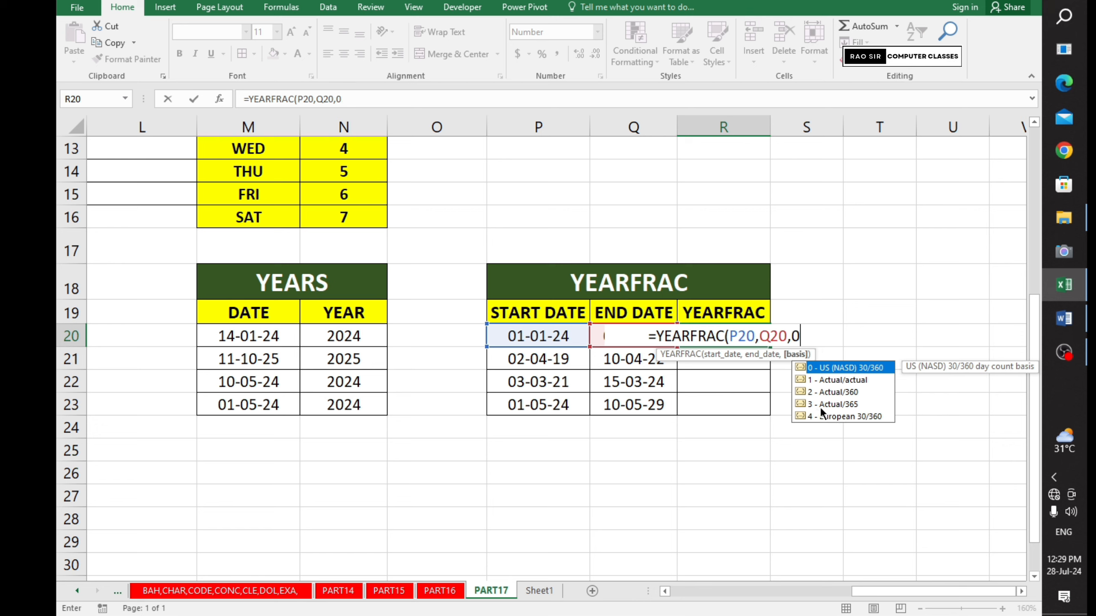
type(")")
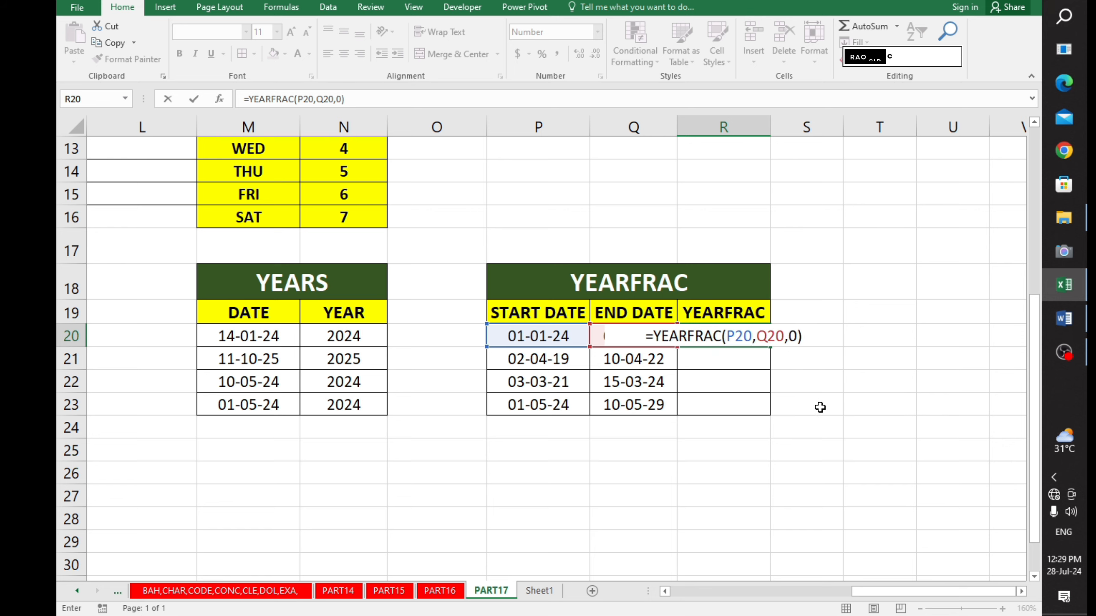
key("Return")
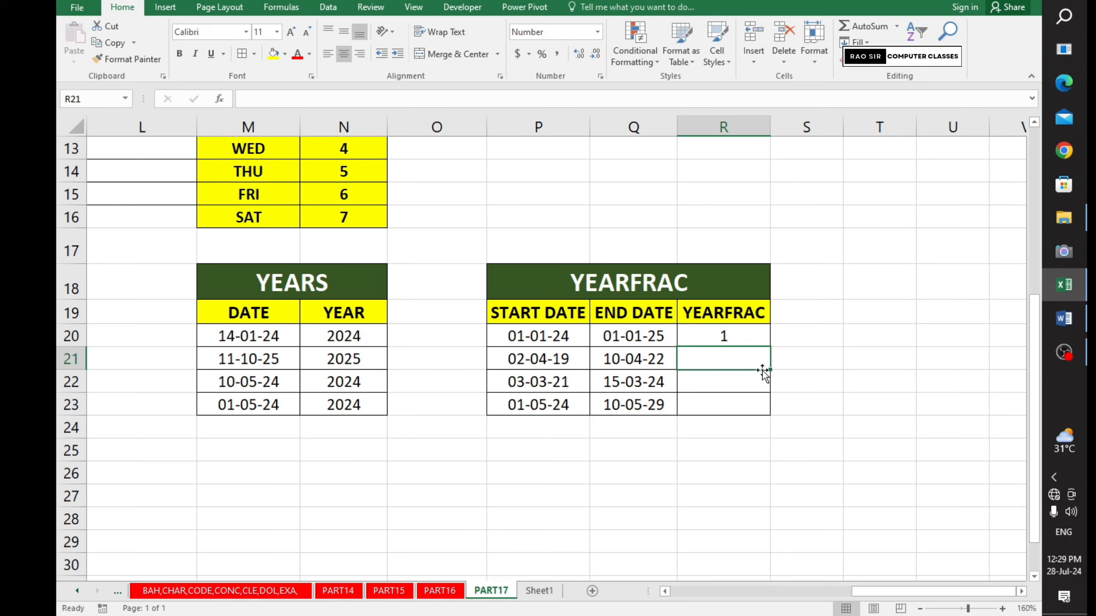
left_click(742, 337)
left_click_drag(770, 347, 769, 415)
Step: Change the year of the end date in Q20 to 2026
key("Left")
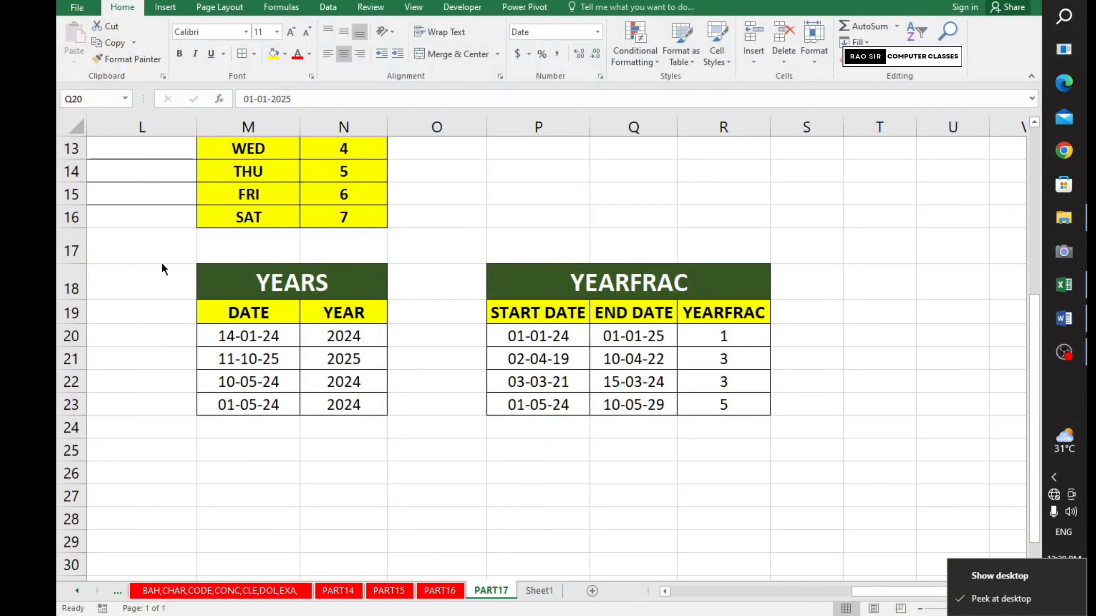
left_click(668, 337)
double_click(668, 338)
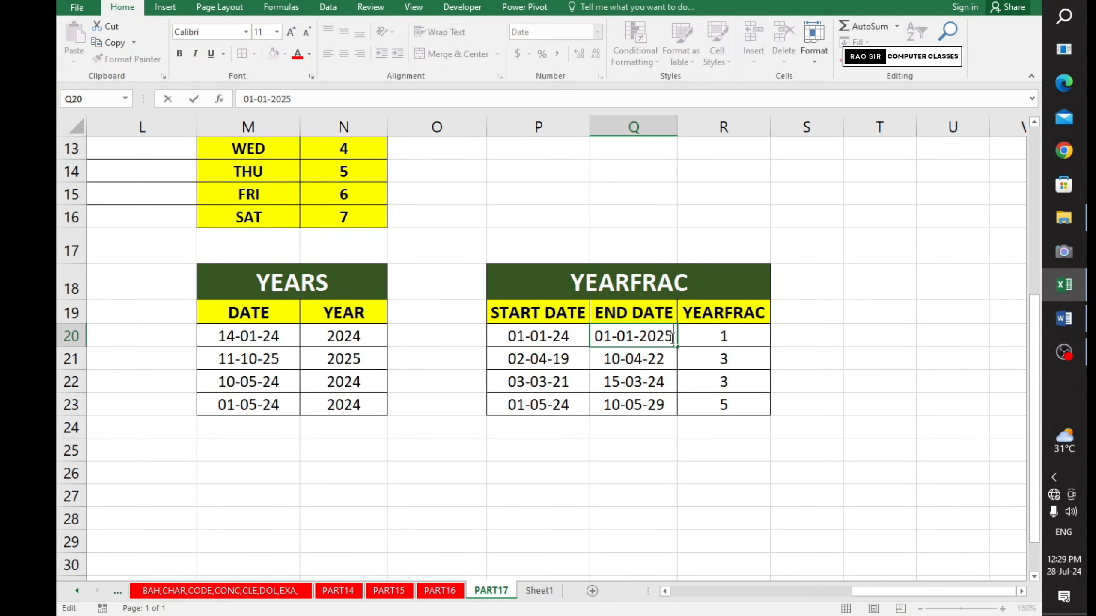
key("BackSpace")
type("6")
key("Return")
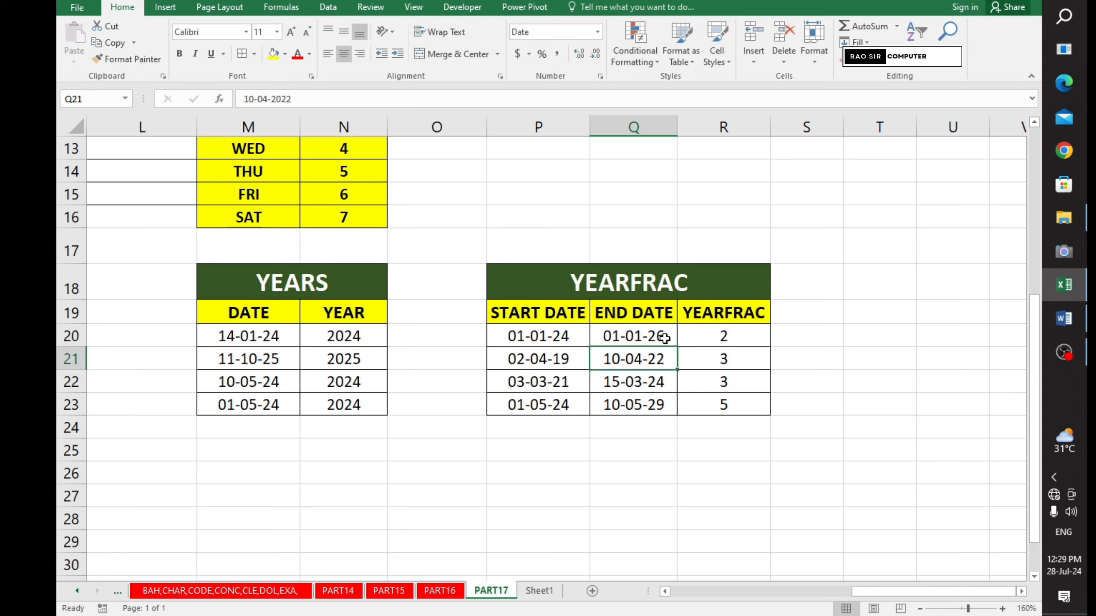
Step: Change the end date in Q20 to 01-01-2030 and check it against the start date in P20
double_click(666, 337)
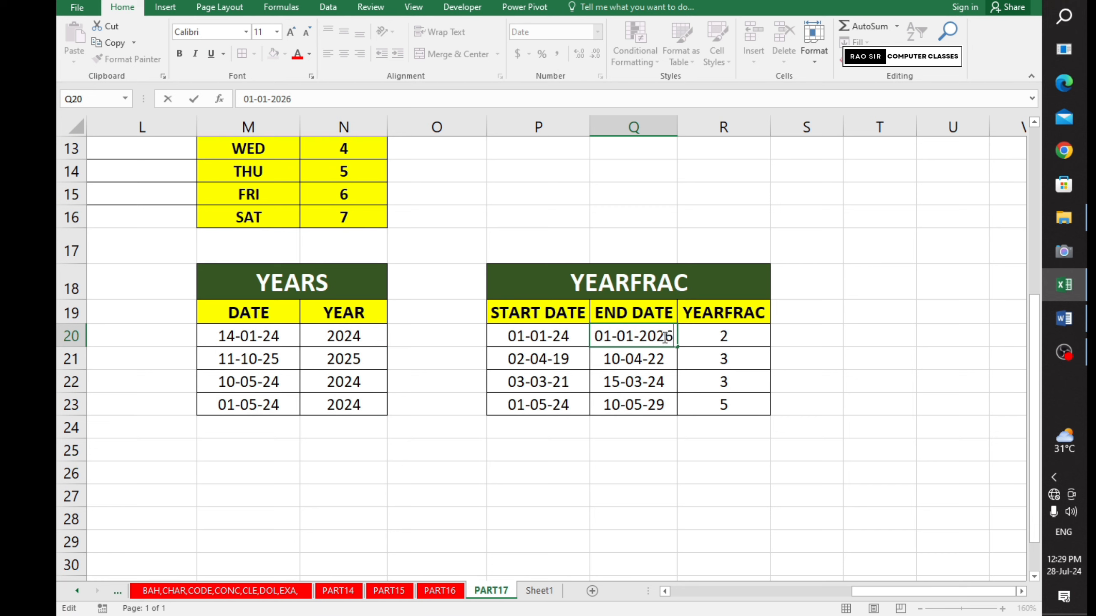
key("BackSpace")
key("BackSpace")
type("30")
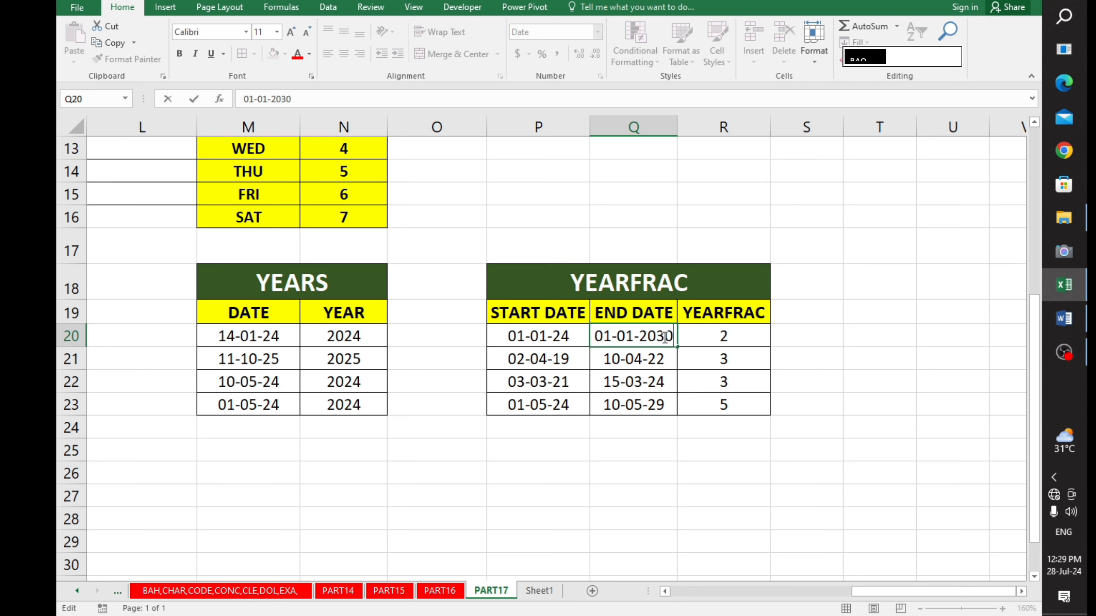
key("Return")
left_click(672, 476)
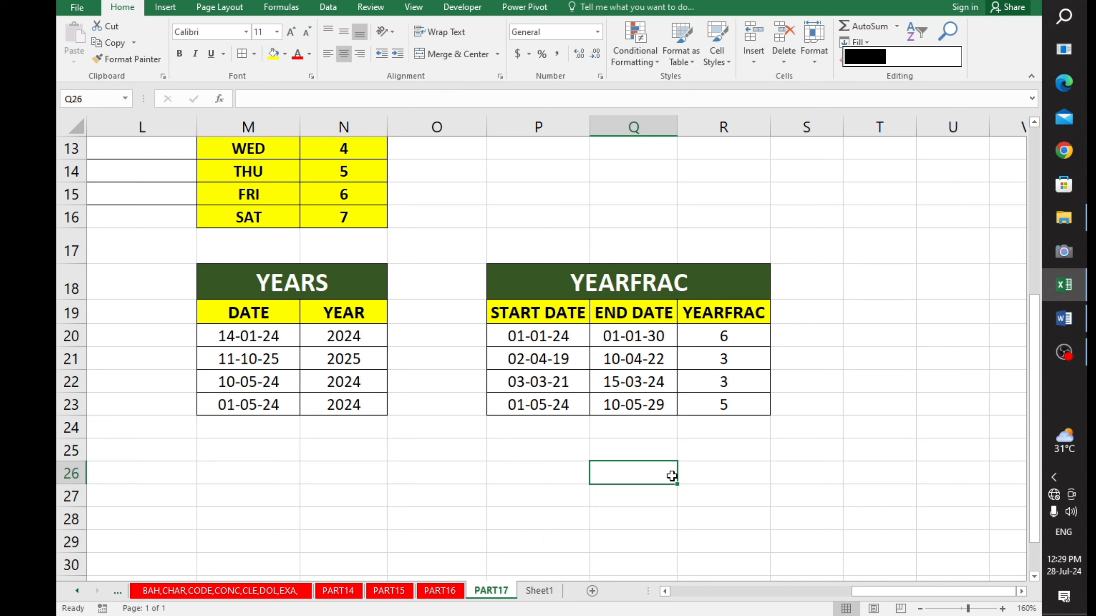
left_click(565, 341)
left_click(634, 338)
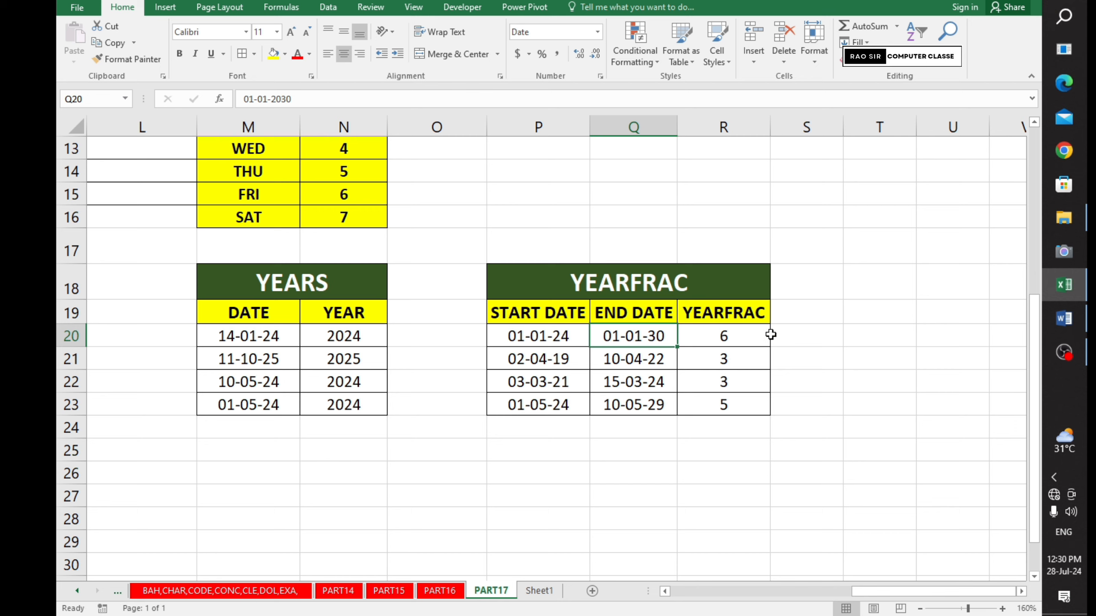
Step: Zoom the PART17 sheet out to 95% and look over all the date and time function tables
left_click_drag(1038, 531, 1038, 540)
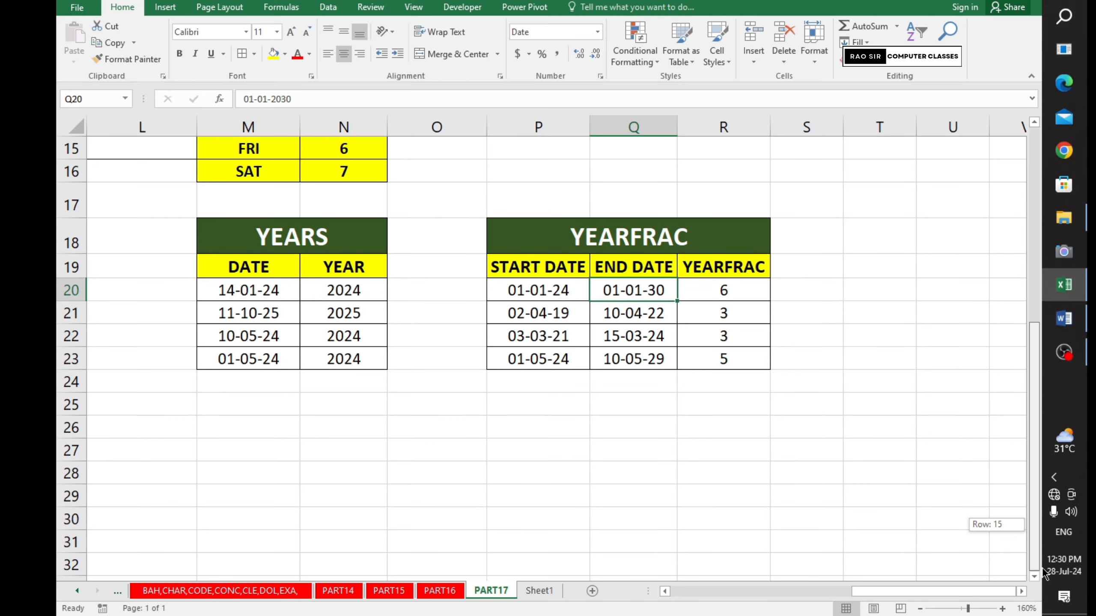
left_click_drag(932, 591, 610, 600)
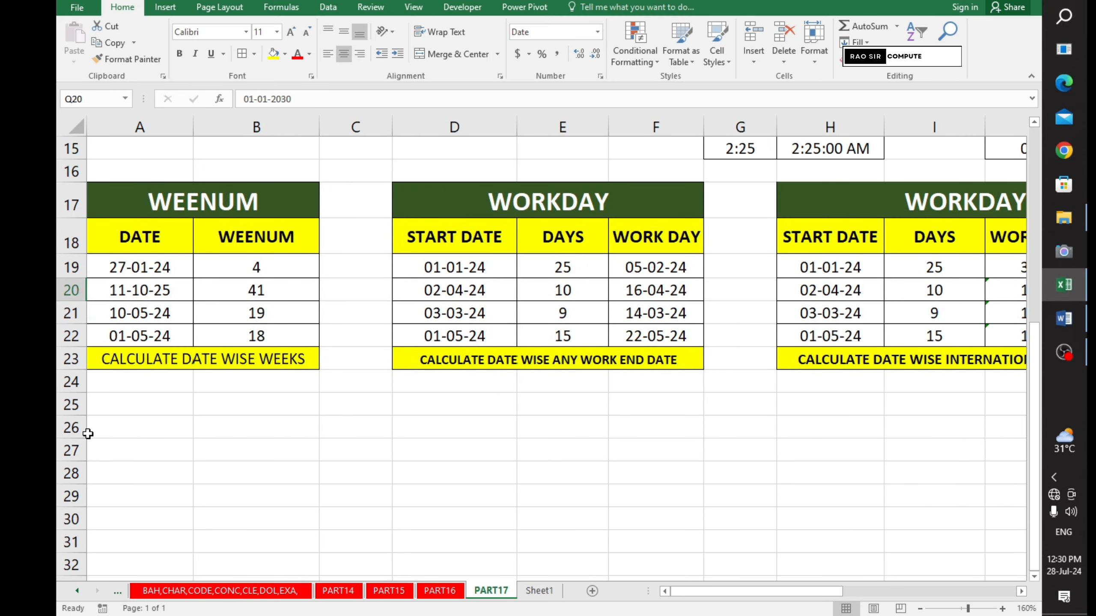
left_click(926, 609)
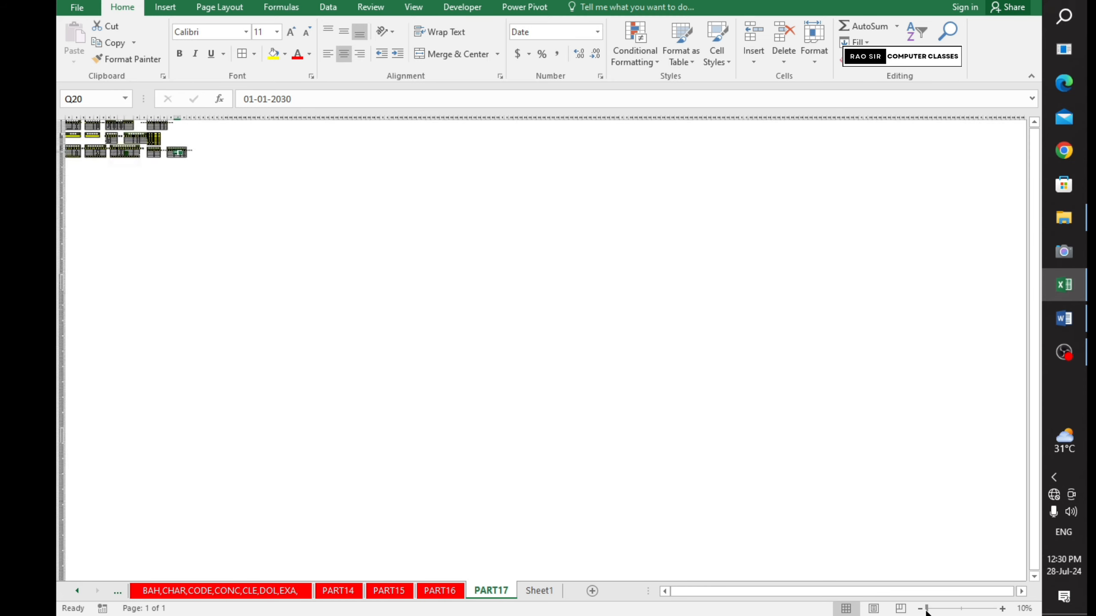
left_click(960, 609)
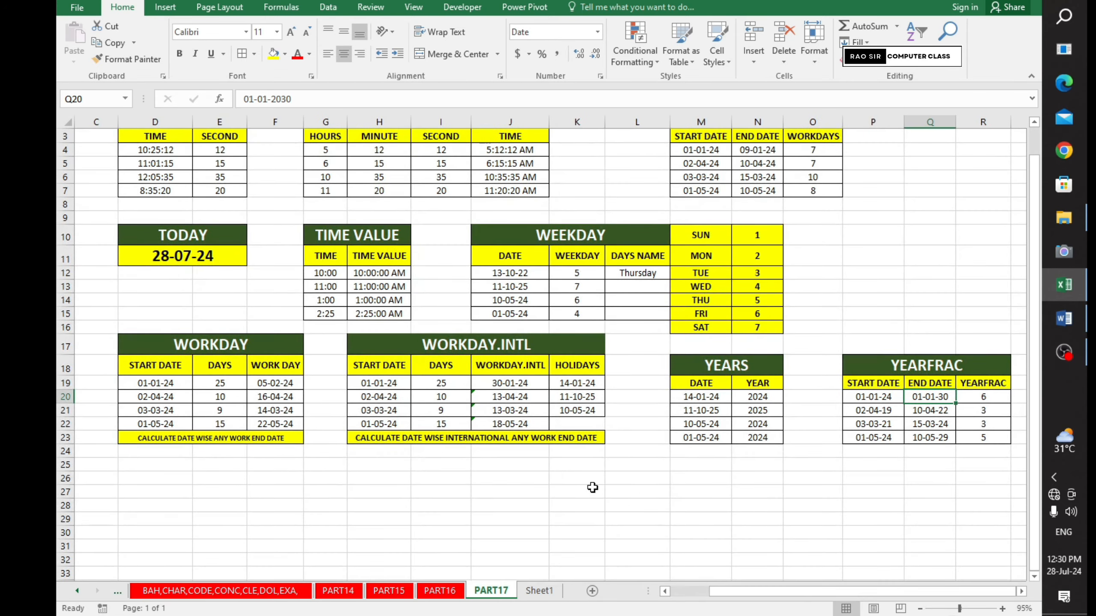
scroll(592, 487, "up", 1)
scroll(585, 485, "down", 2)
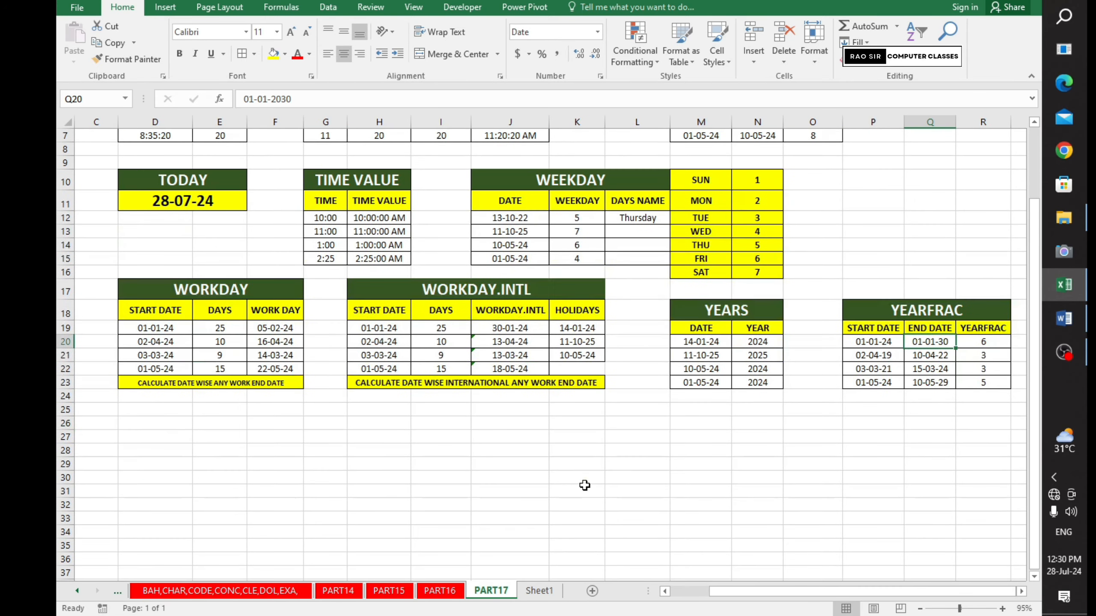
scroll(585, 485, "up", 2)
Step: Browse the functions listed in the Date & Time and the Lookup & Reference categories of the function library
left_click(281, 7)
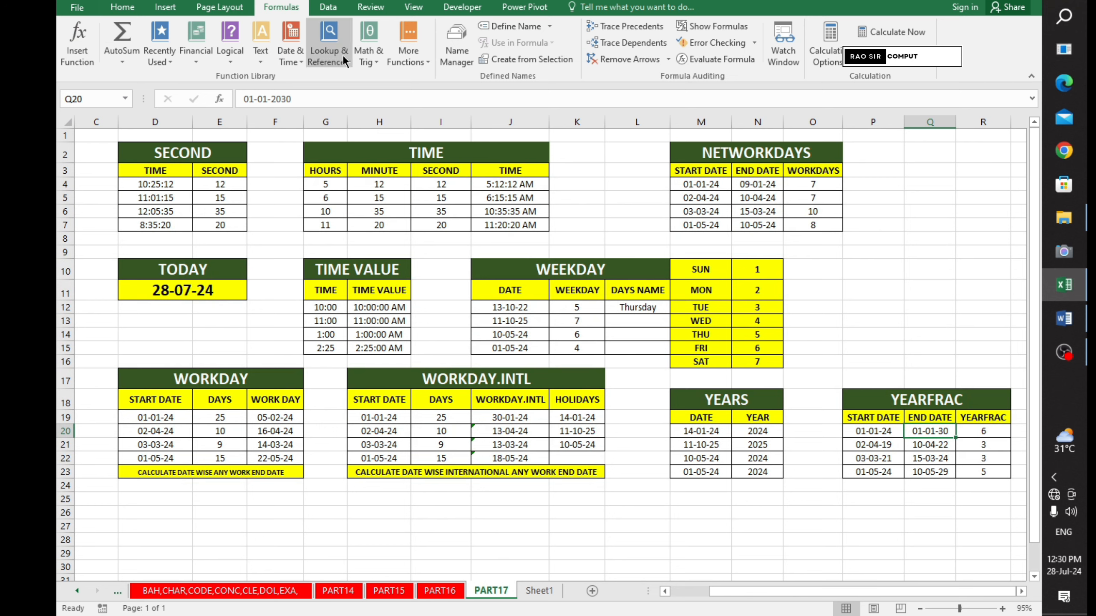
left_click(303, 56)
scroll(322, 343, "down", 1)
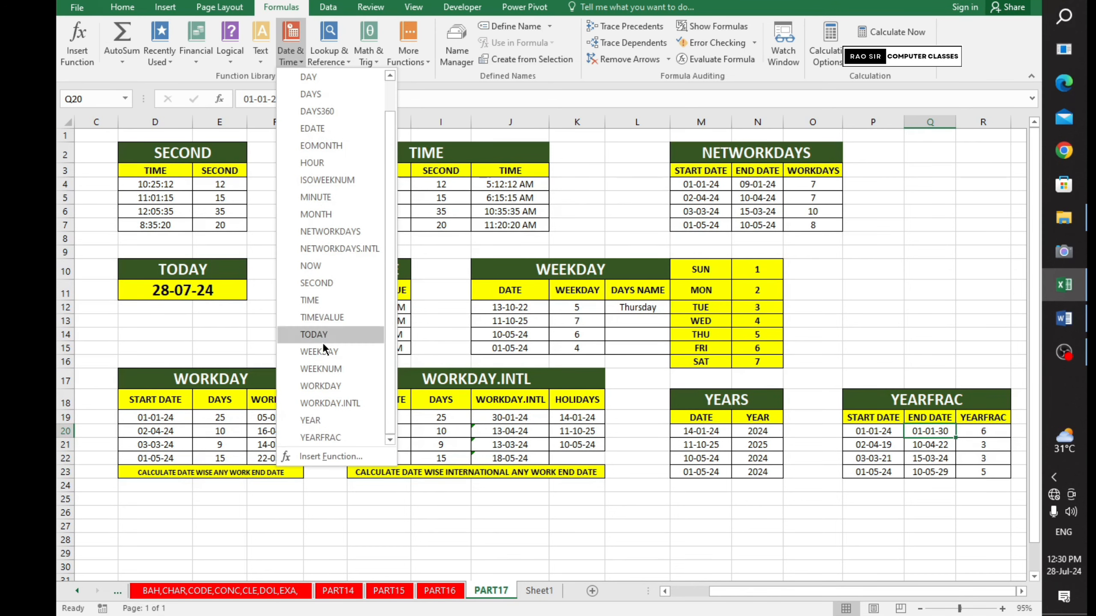
scroll(322, 343, "up", 1)
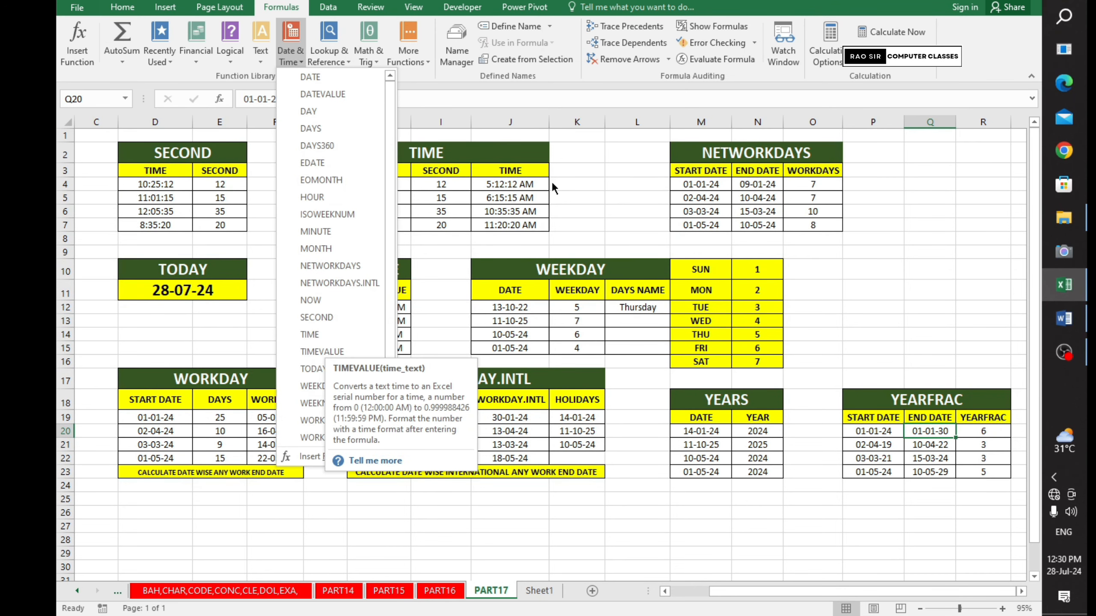
left_click(602, 156)
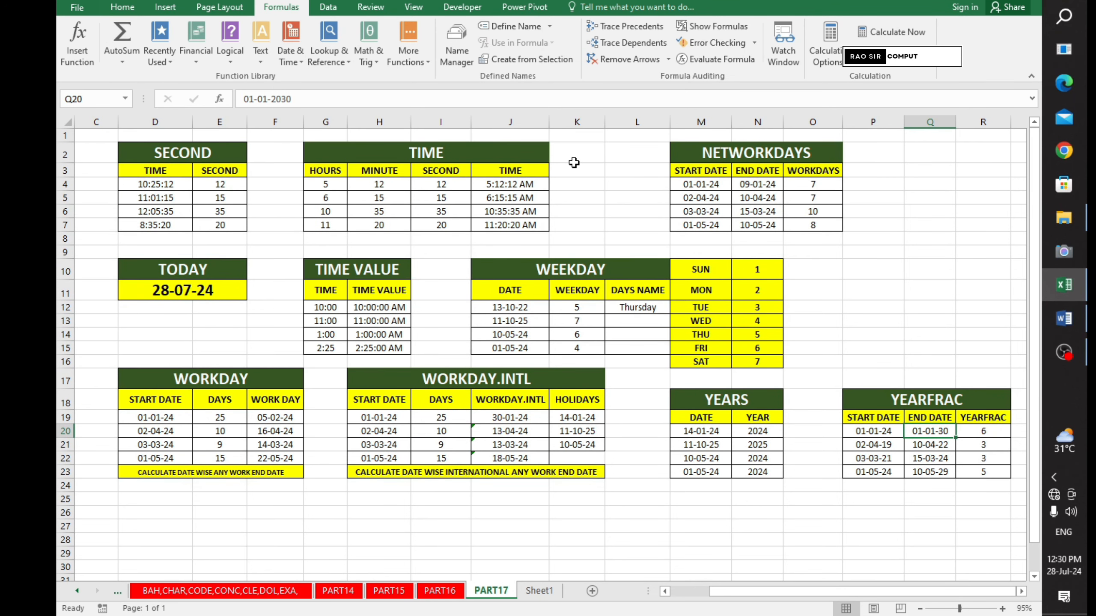
left_click(344, 60)
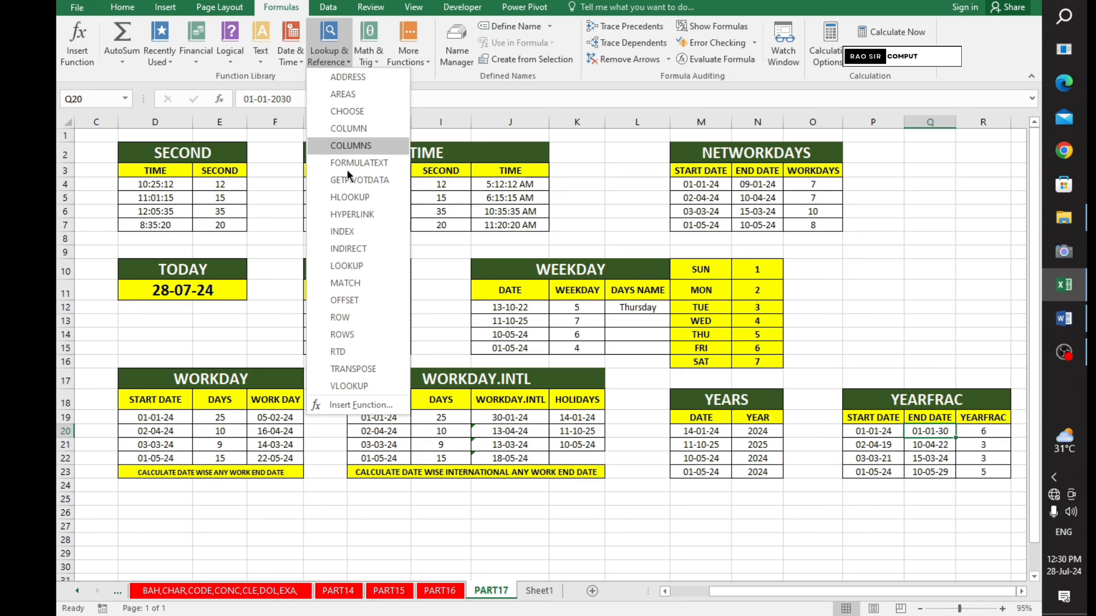
left_click(627, 195)
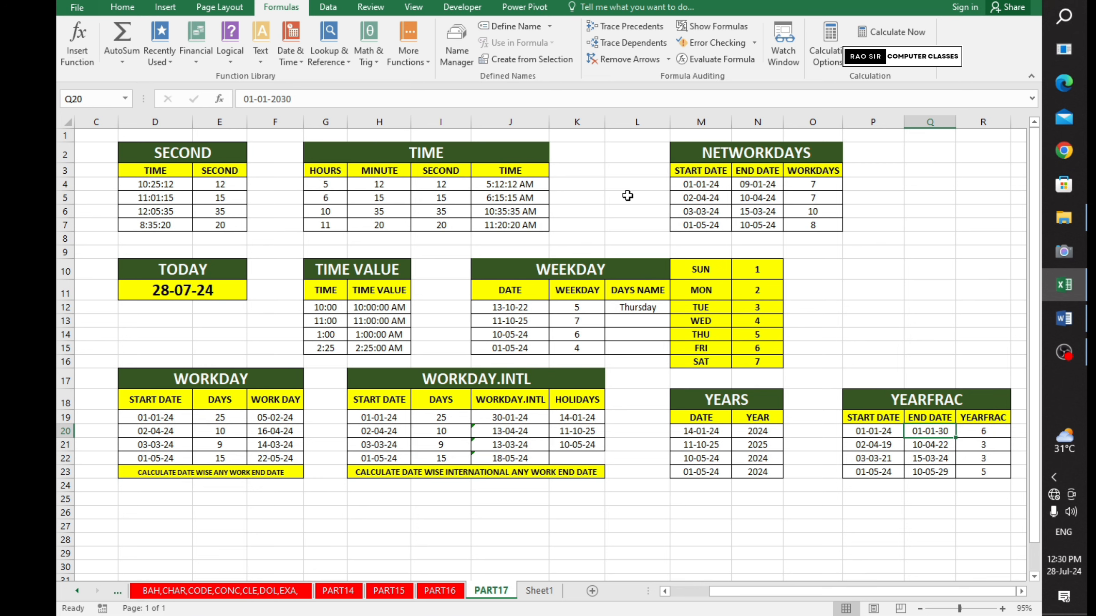